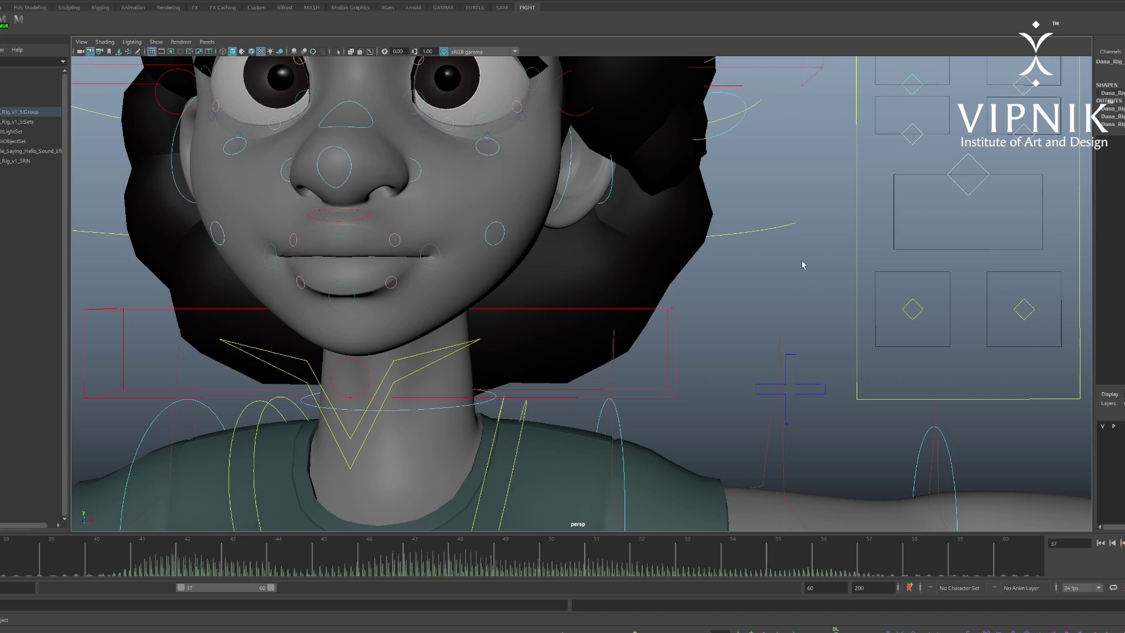
- Clear the selection and turn on multisample anti-aliasing in the viewport
click(804, 264)
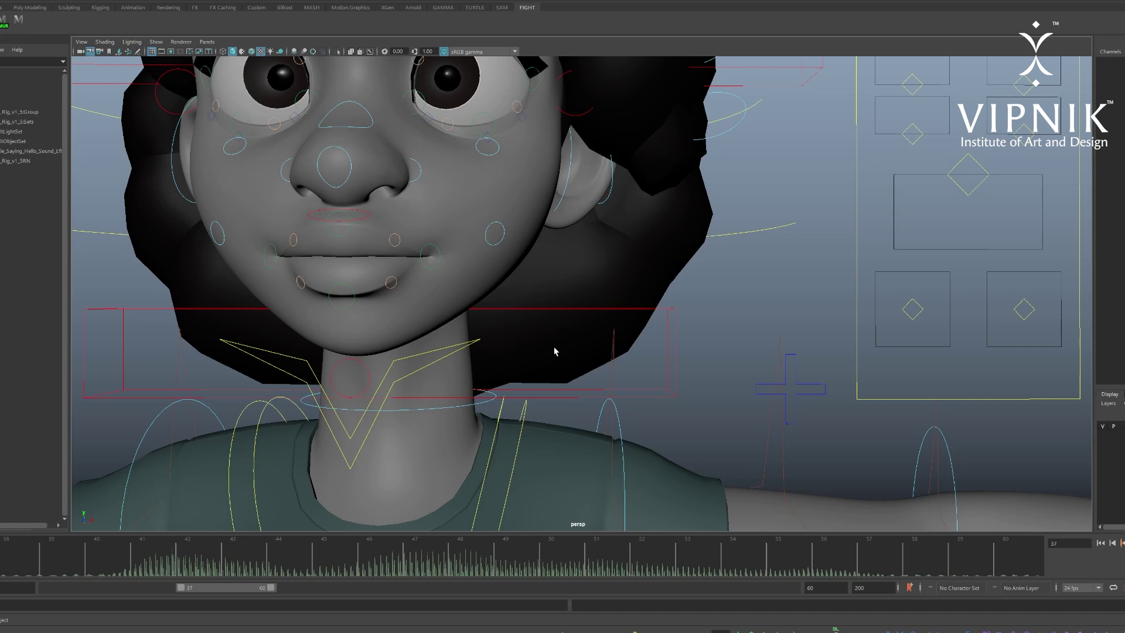
click(312, 52)
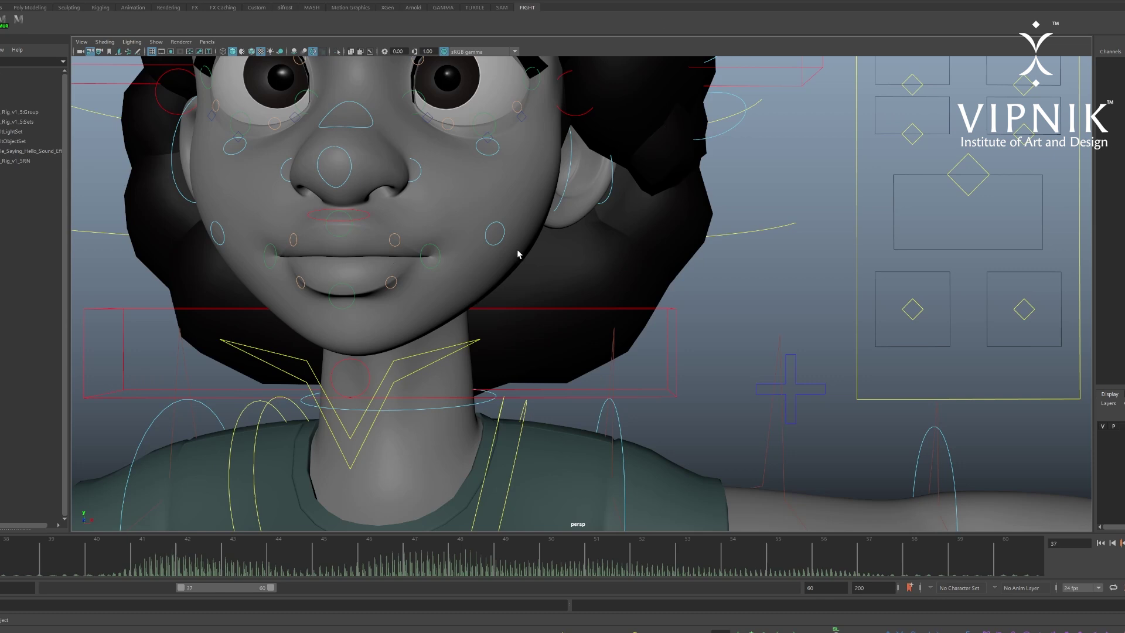
- Try out the large mouth control, mouth-corner controls and upper pair of mouth controls on the facial panel, undoing each move
click(983, 188)
key(w)
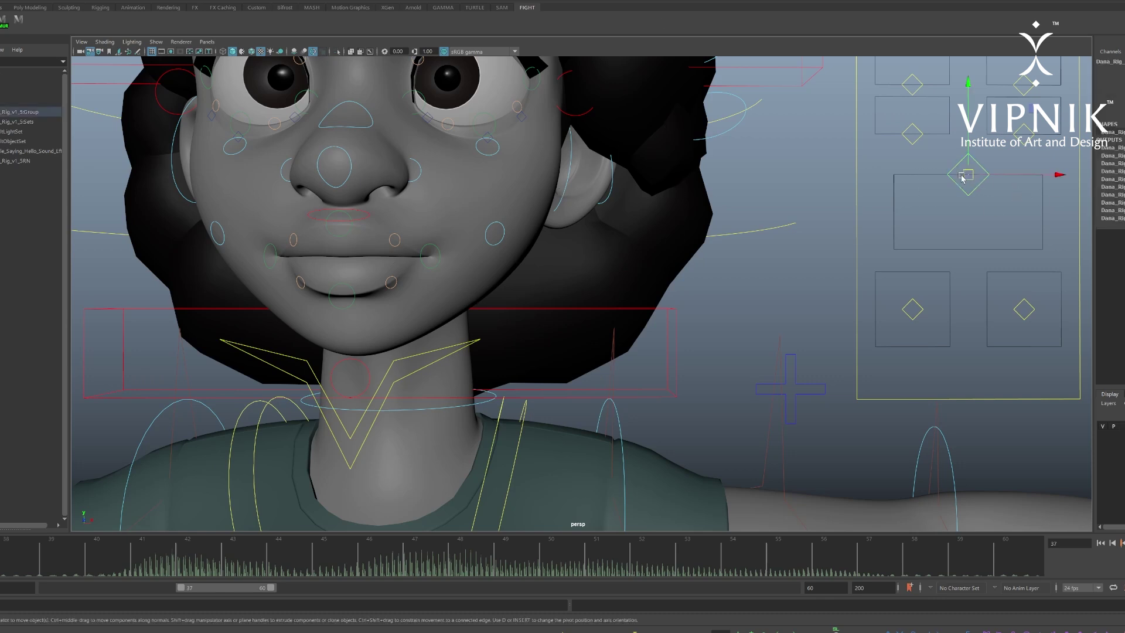
mouse_move(968, 174)
mouse_down()
mouse_move(980, 180)
mouse_move(950, 184)
mouse_move(1059, 223)
mouse_move(976, 234)
mouse_move(1030, 175)
mouse_move(950, 231)
mouse_move(1057, 182)
mouse_move(824, 183)
mouse_move(977, 229)
mouse_move(929, 156)
mouse_move(937, 240)
mouse_move(968, 174)
mouse_up()
click(1024, 308)
mouse_move(1031, 309)
mouse_down()
mouse_move(1037, 292)
mouse_move(1012, 311)
mouse_move(1060, 304)
mouse_move(1043, 309)
mouse_move(1031, 294)
mouse_up()
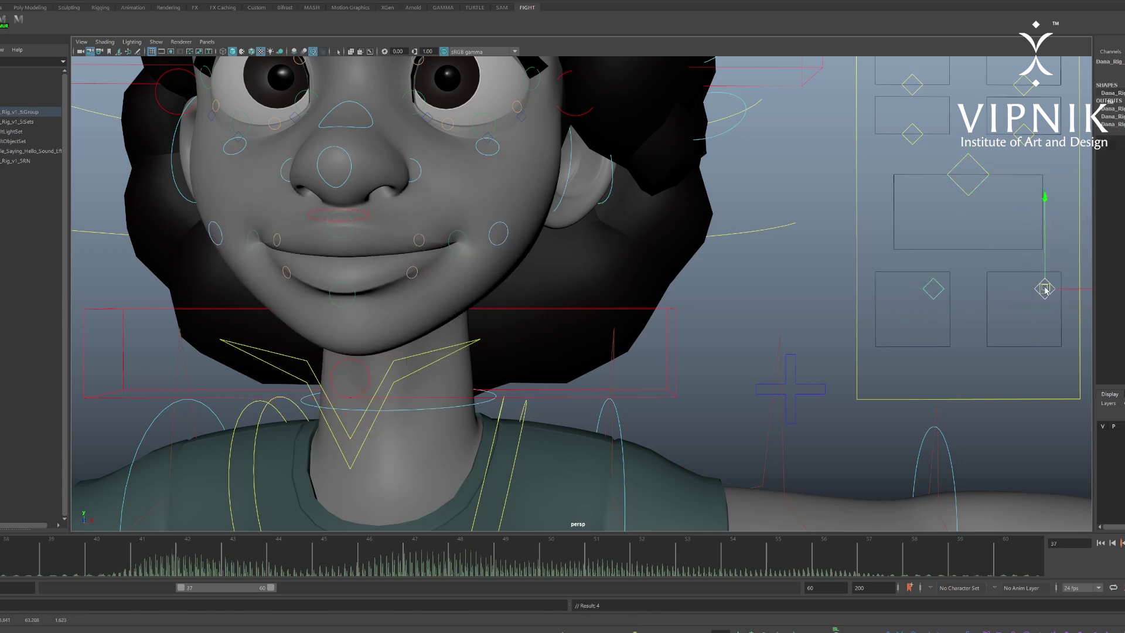
key(ctrl+z)
drag(906, 121, 1018, 127)
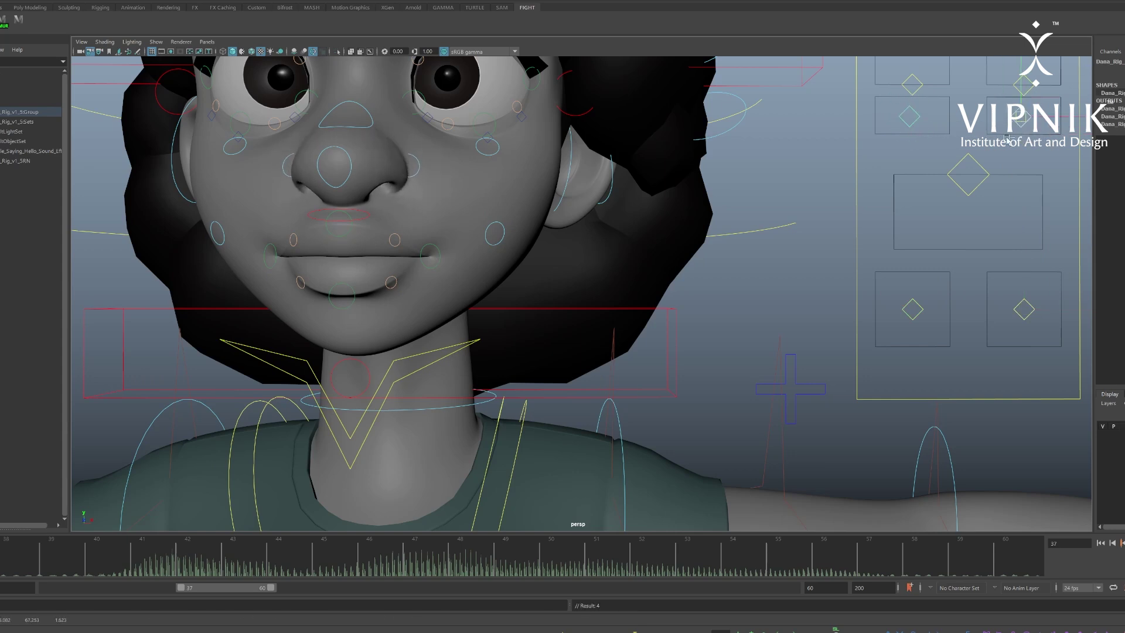
key(ctrl+z)
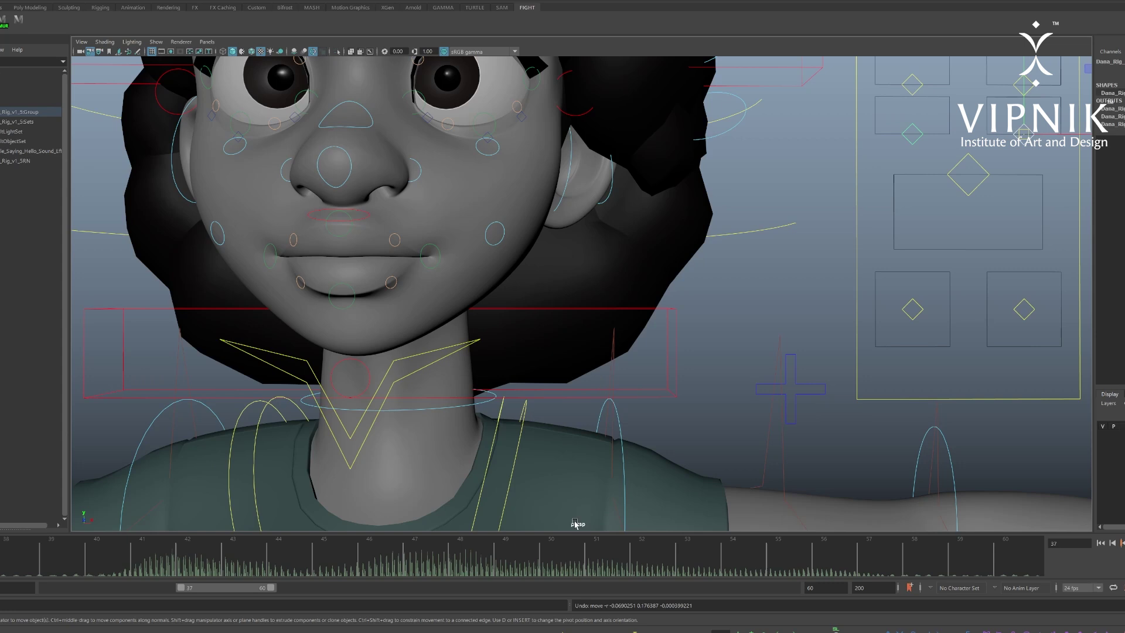
- Play the audio and scrub the waveform from frame 37 past frame 46, returning to frame 37
key(alt+v)
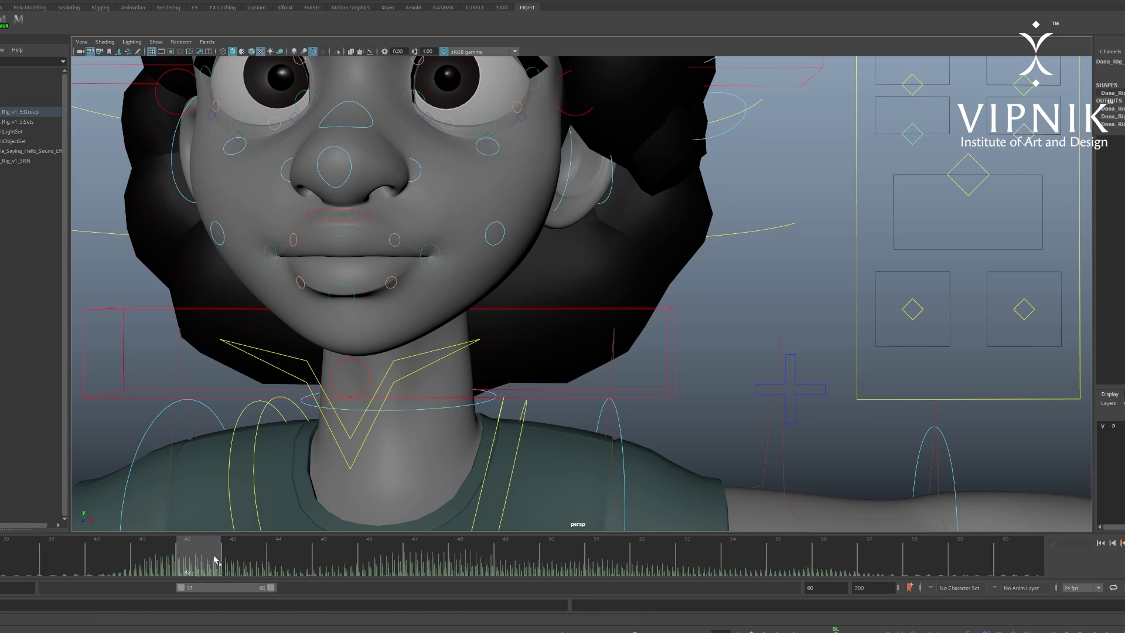
click(24, 561)
mouse_move(23, 557)
mouse_down()
mouse_move(0, 528)
mouse_move(146, 473)
mouse_move(86, 559)
mouse_move(0, 563)
mouse_move(261, 568)
mouse_move(386, 554)
mouse_up()
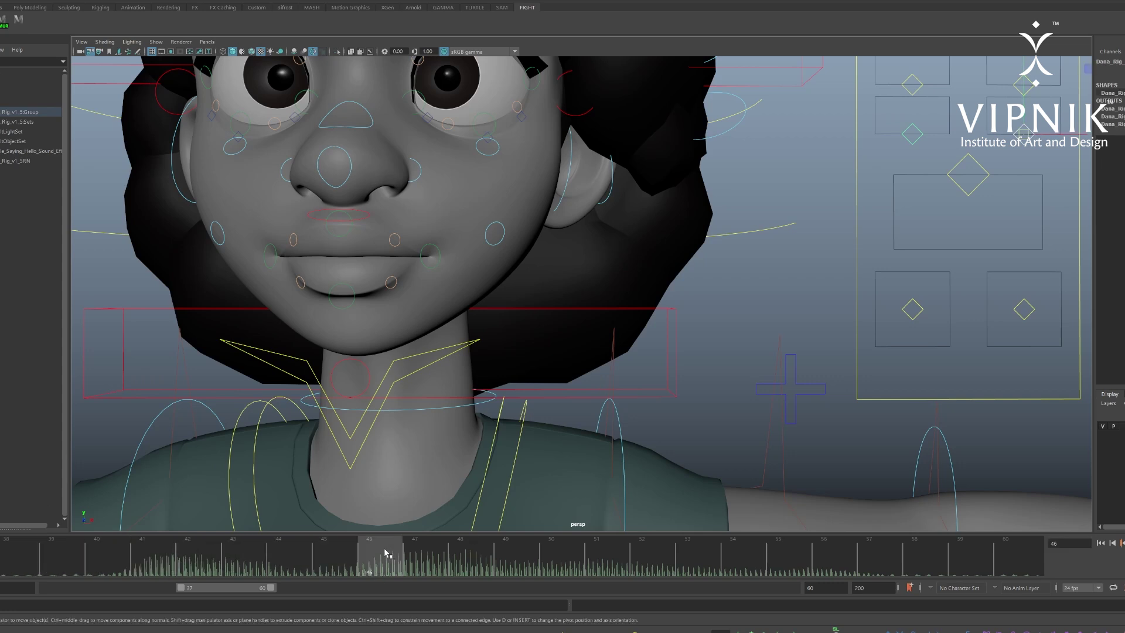
mouse_move(78, 565)
mouse_down()
mouse_move(365, 554)
mouse_move(101, 560)
mouse_up()
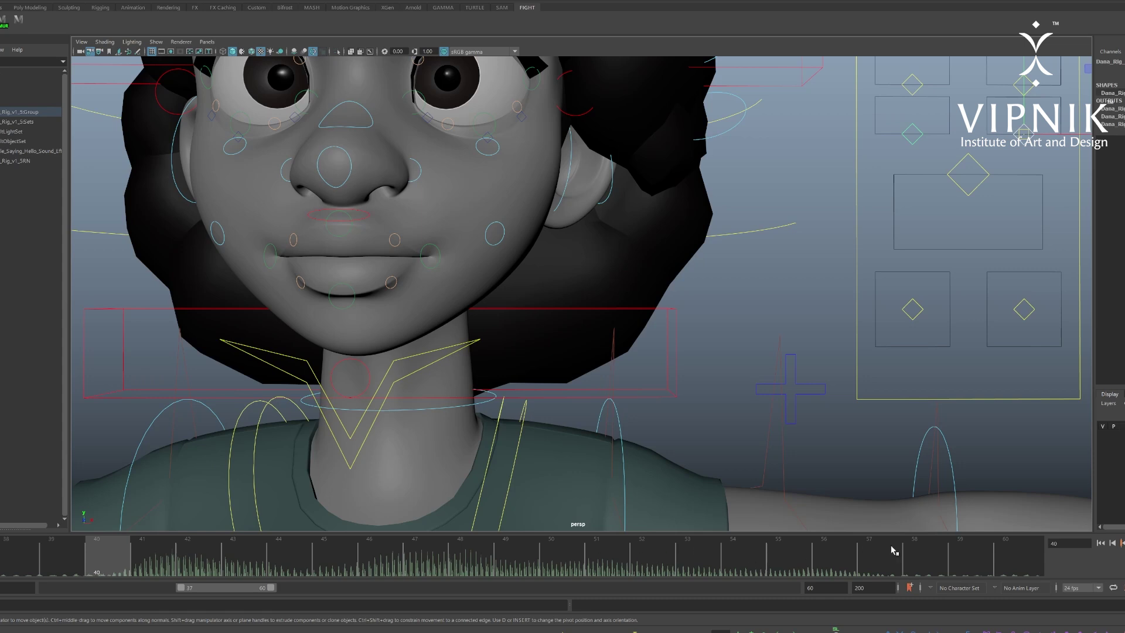
drag(163, 564, 1, 564)
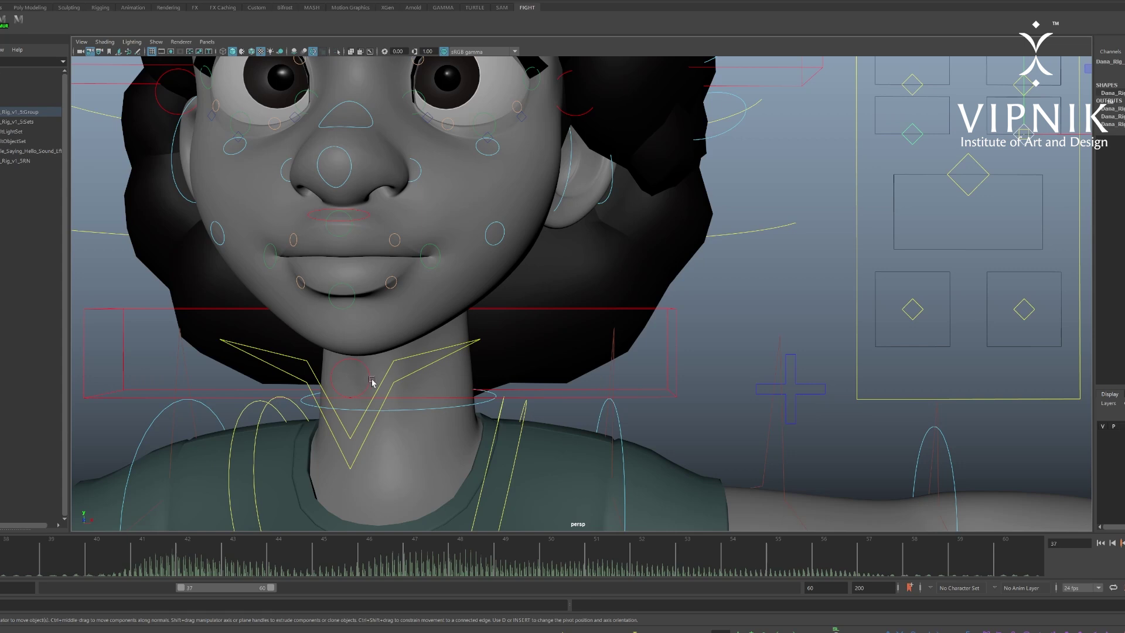
- Walk up the hierarchy from the jaw control to the parent of all facial controls and isolate that group in the viewport
click(966, 169)
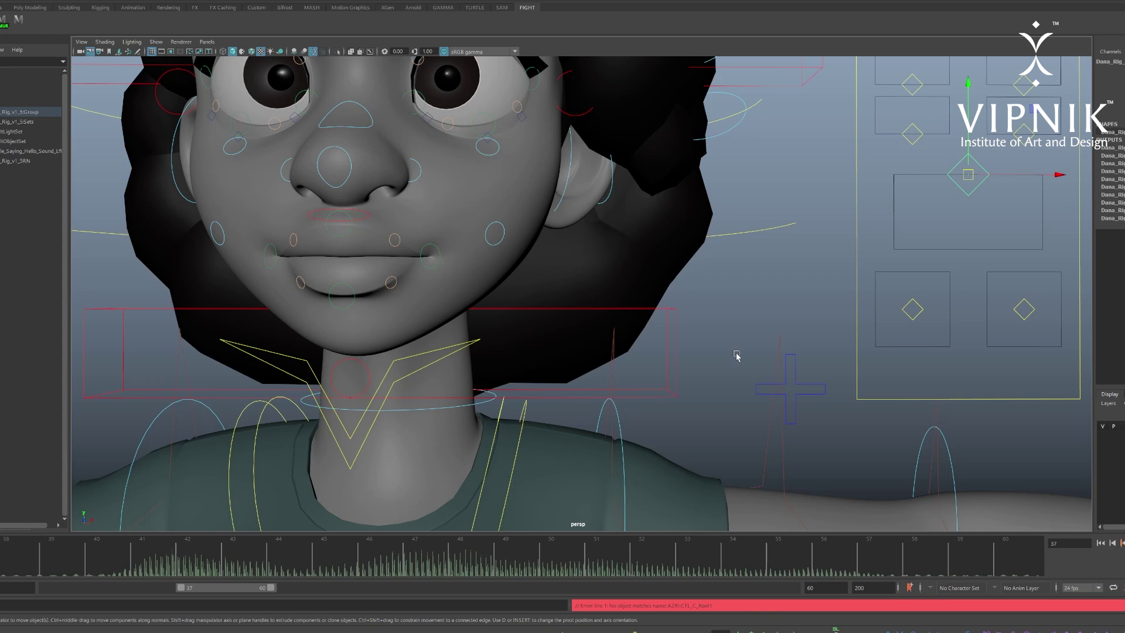
click(790, 346)
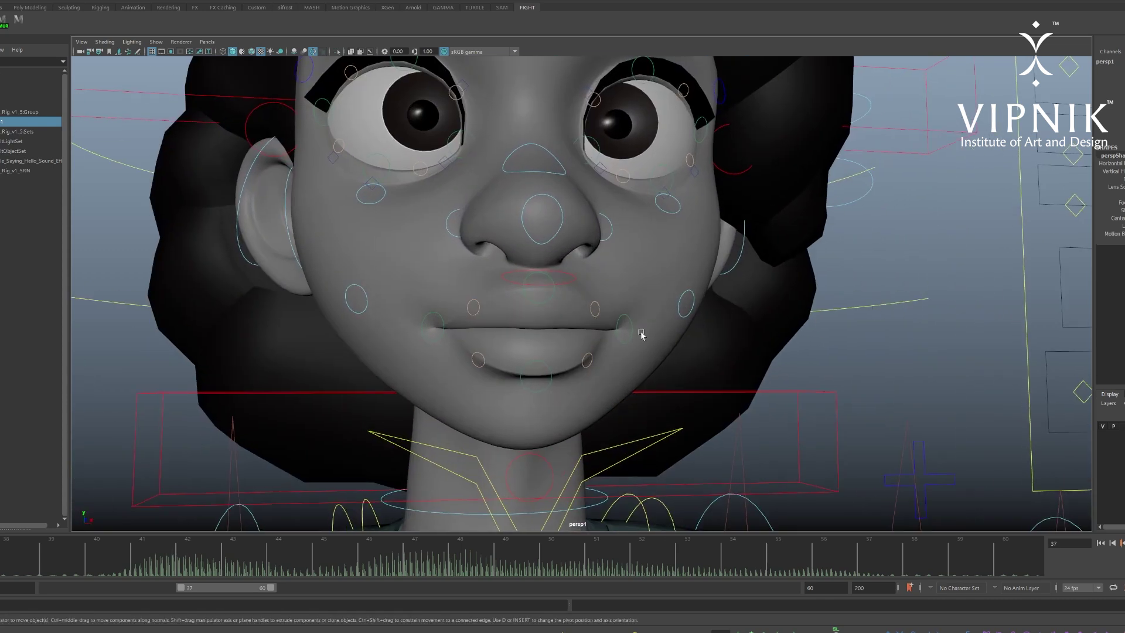
click(544, 457)
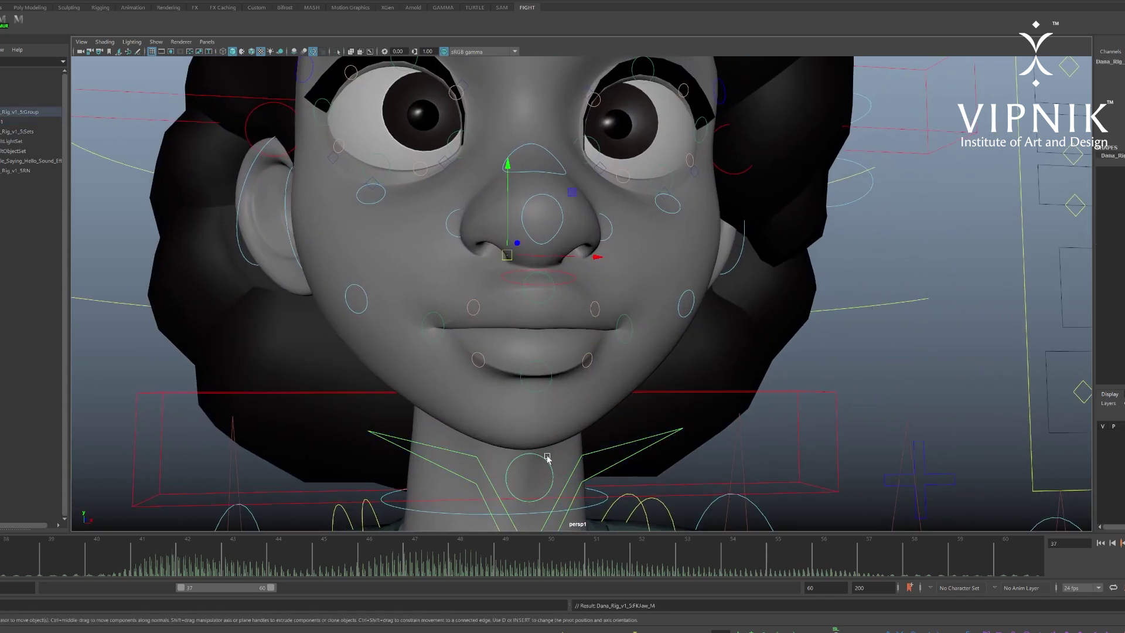
key(Up)
key(Up)
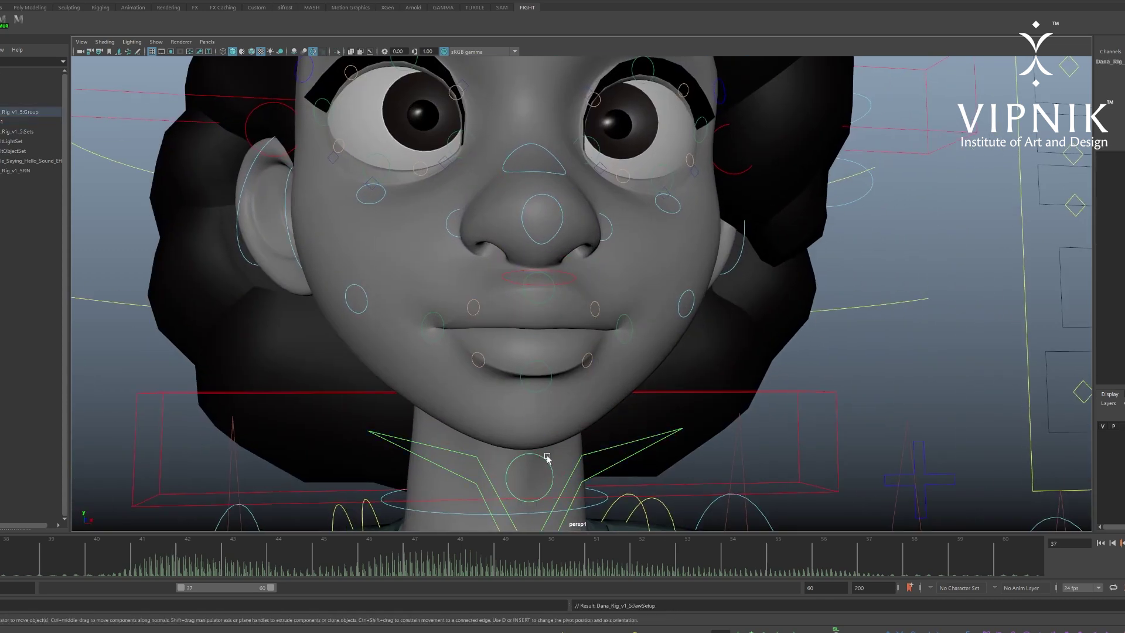
key(Up)
alt+right_drag(707, 326, 828, 281)
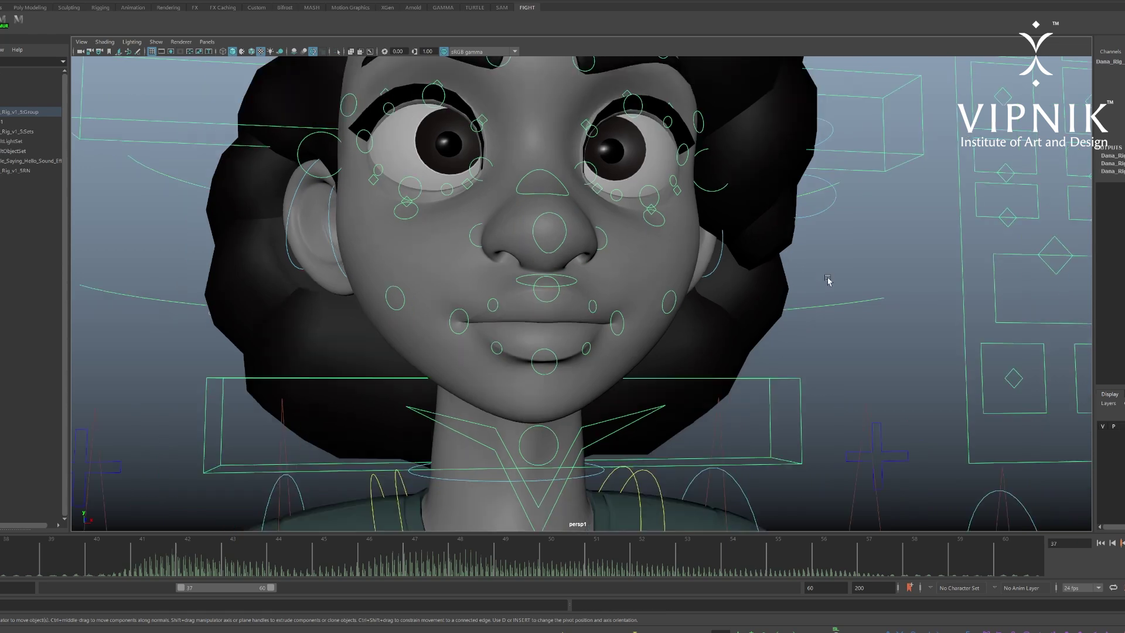
alt+middle_drag(844, 273, 447, 287)
alt+right_drag(447, 287, 402, 246)
alt+drag(402, 246, 433, 258)
alt+middle_drag(434, 258, 762, 278)
alt+right_drag(761, 278, 909, 316)
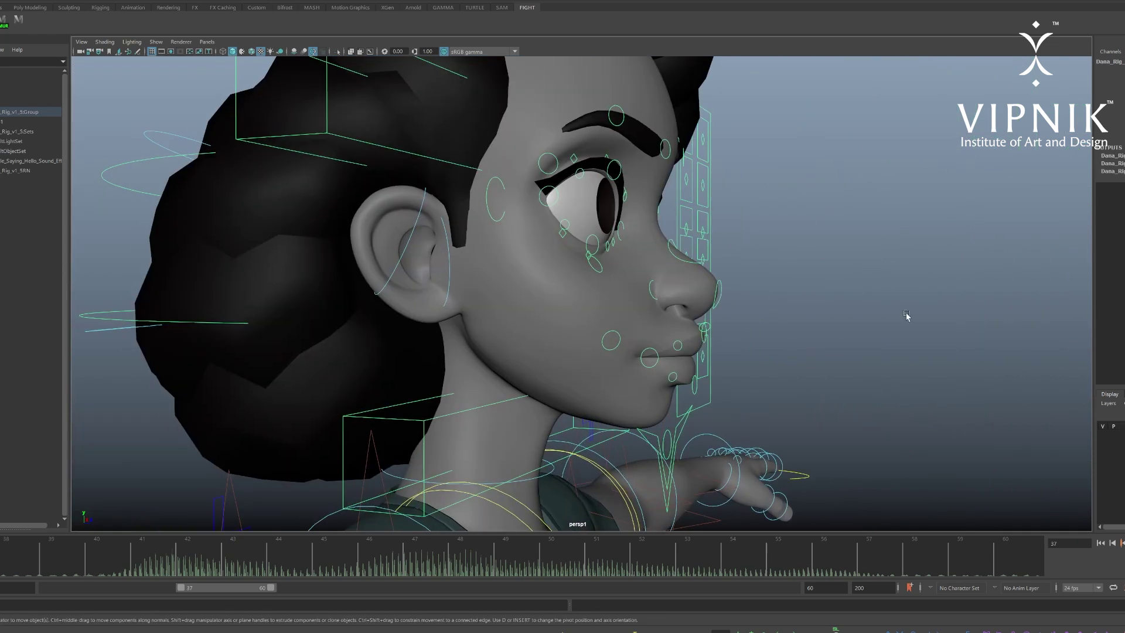
alt+drag(664, 233, 305, 60)
click(331, 53)
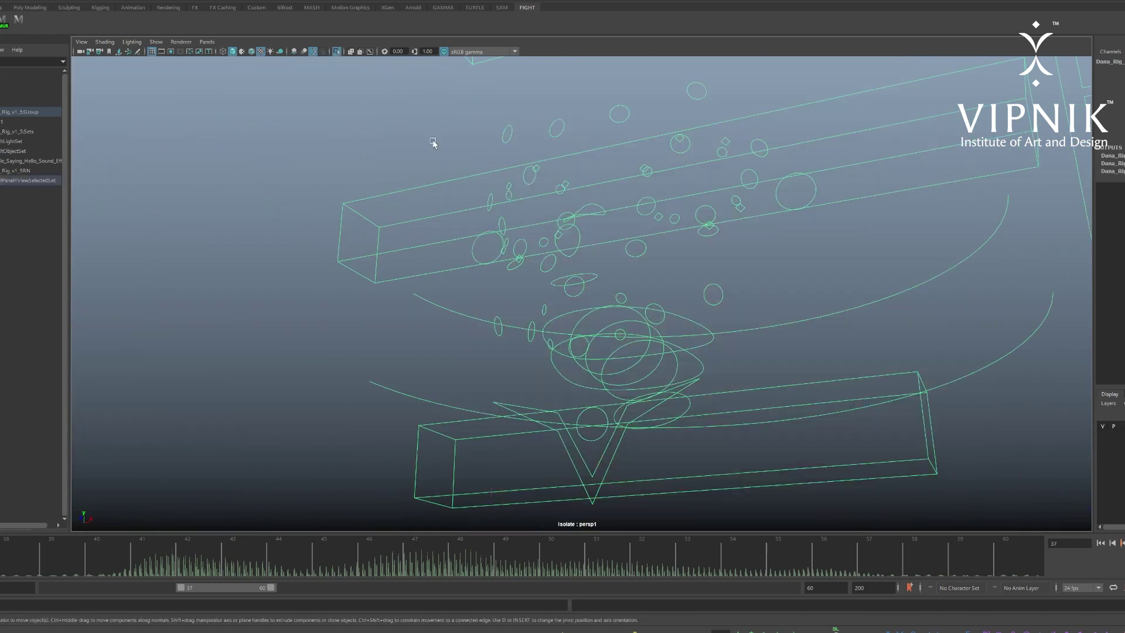
alt+drag(432, 143, 598, 291)
- Select the mouth, cheek and jaw controls plus the facial panel's mouth controls, and turn off isolation to show the whole character
drag(333, 251, 1094, 480)
drag(1039, 268, 1014, 277)
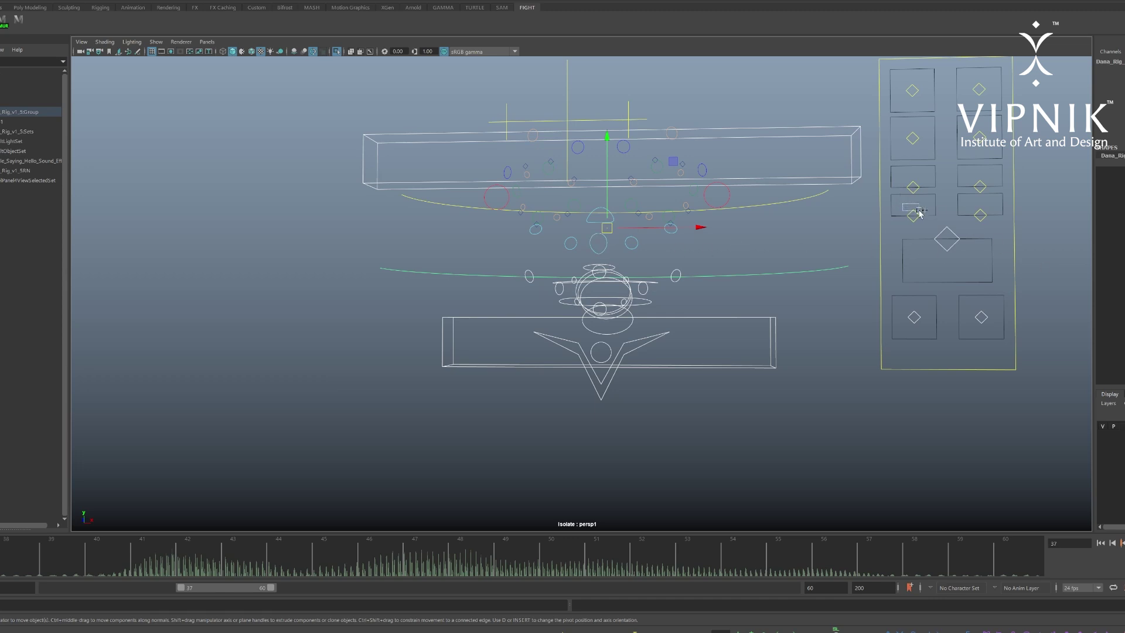
click(986, 219)
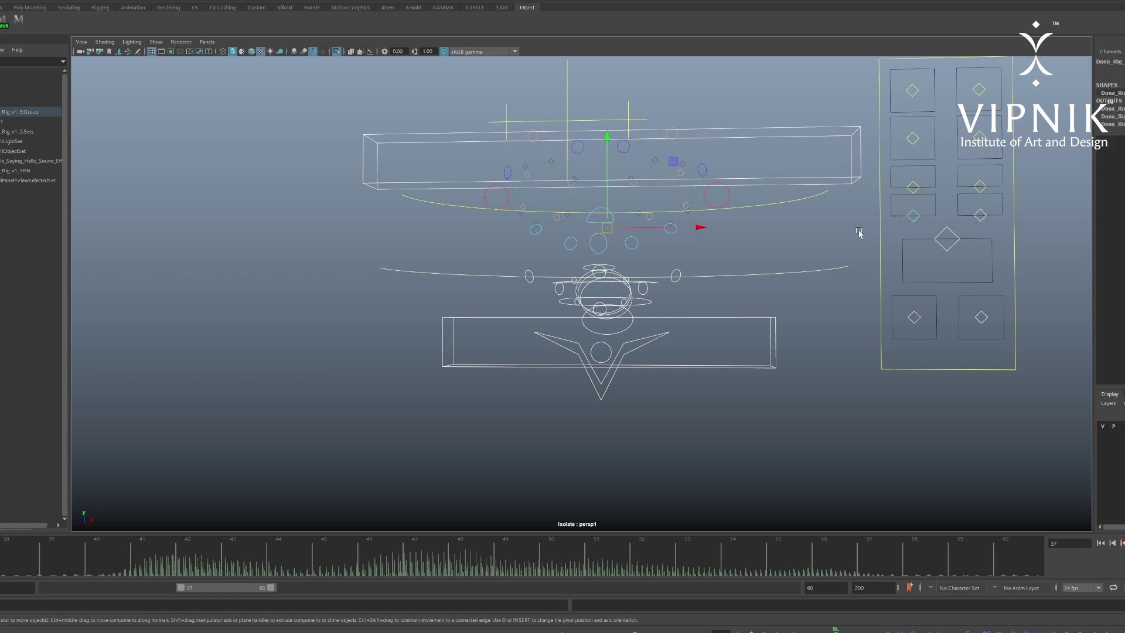
alt+drag(682, 348, 690, 349)
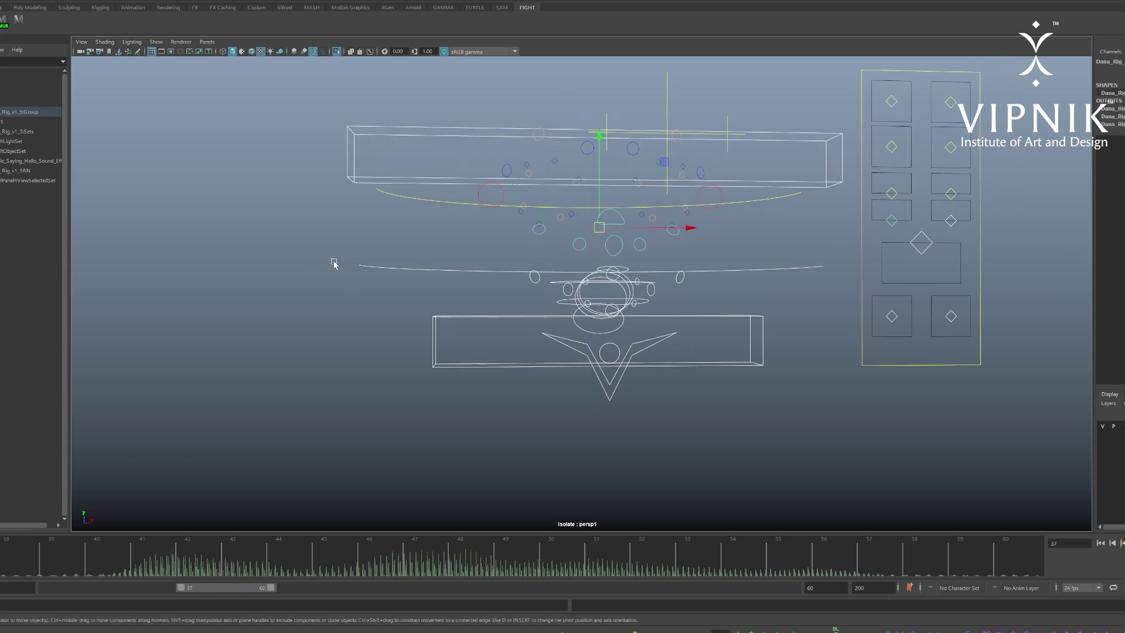
alt+drag(470, 334, 583, 357)
click(337, 51)
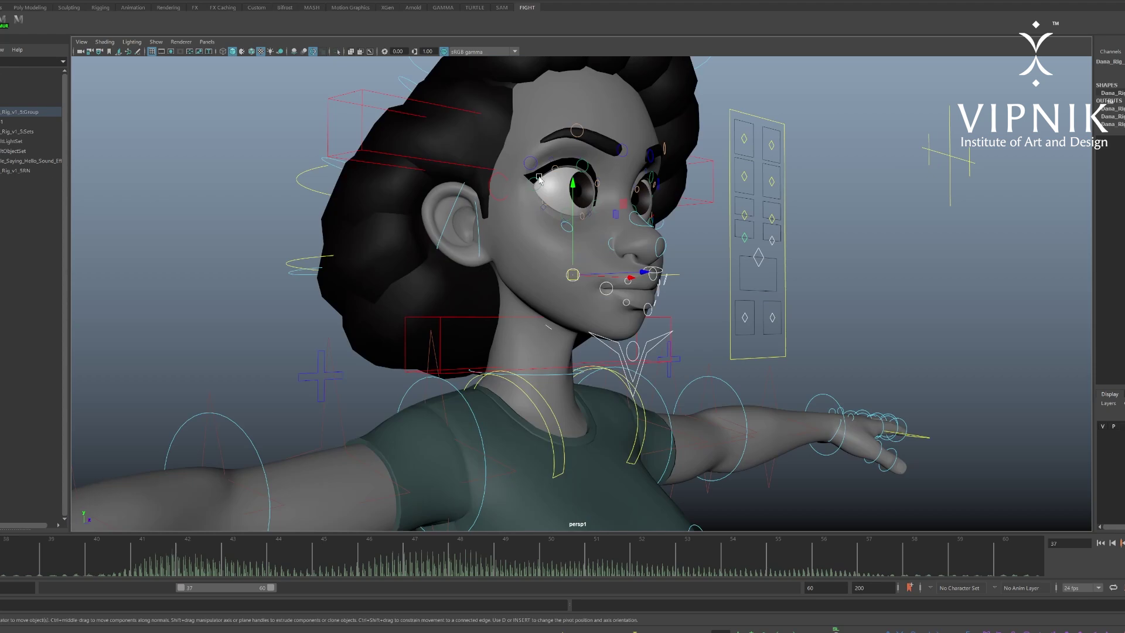
- Add the skin mesh and the hair to the selected mouth controls and isolate them all in the viewport
alt+drag(539, 177, 501, 186)
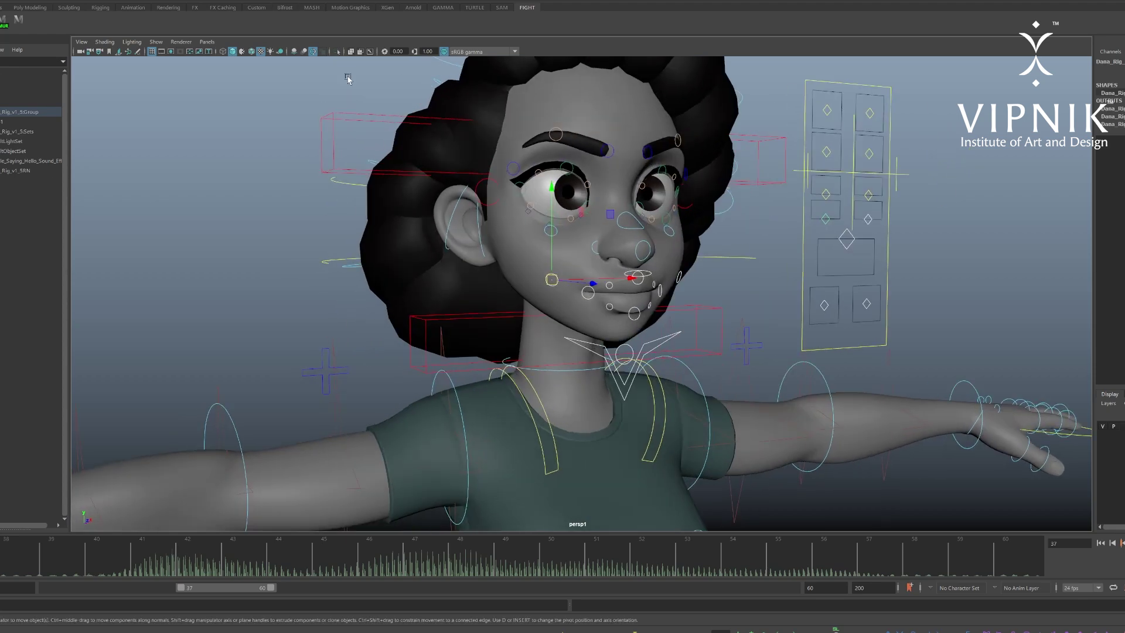
click(520, 234)
alt+drag(520, 234, 463, 239)
alt+right_drag(463, 239, 754, 267)
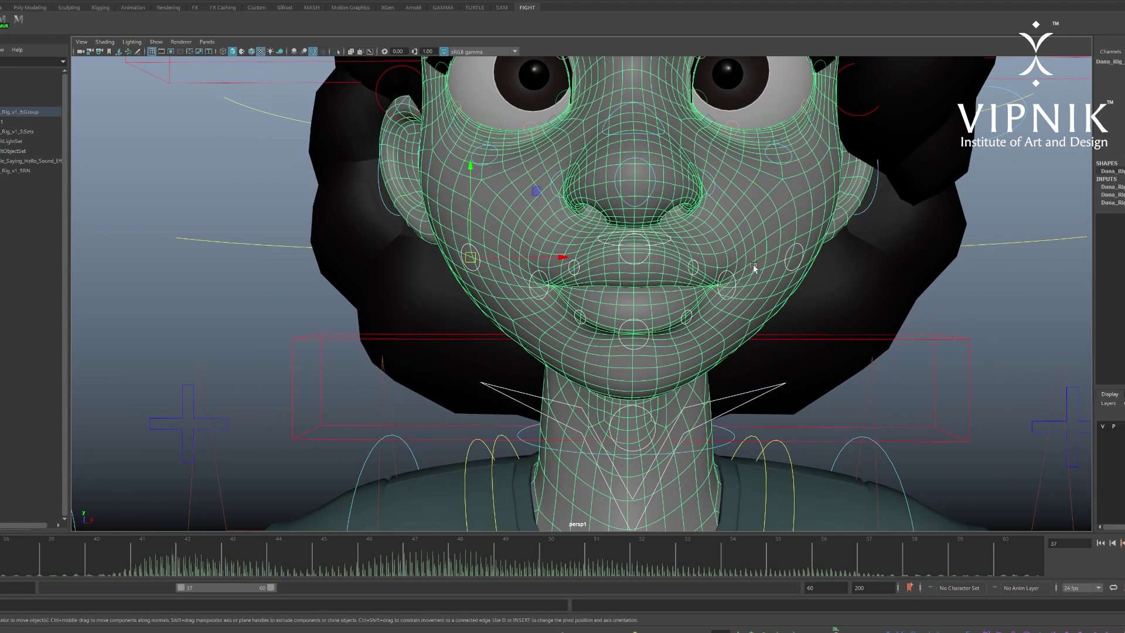
alt+drag(754, 268, 744, 294)
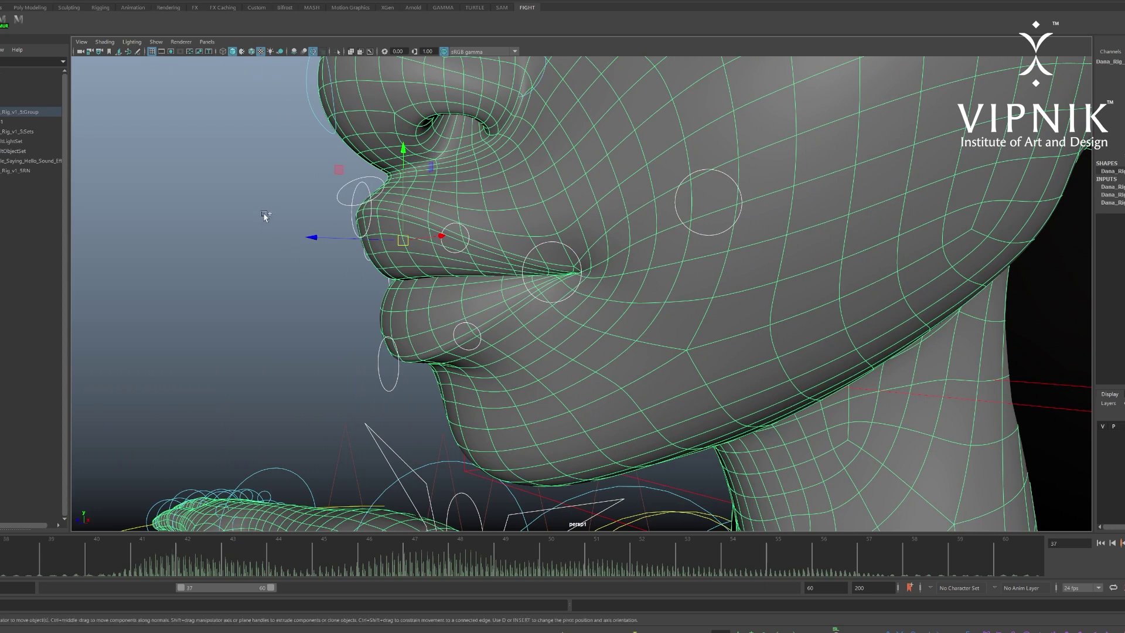
drag(255, 181, 1035, 498)
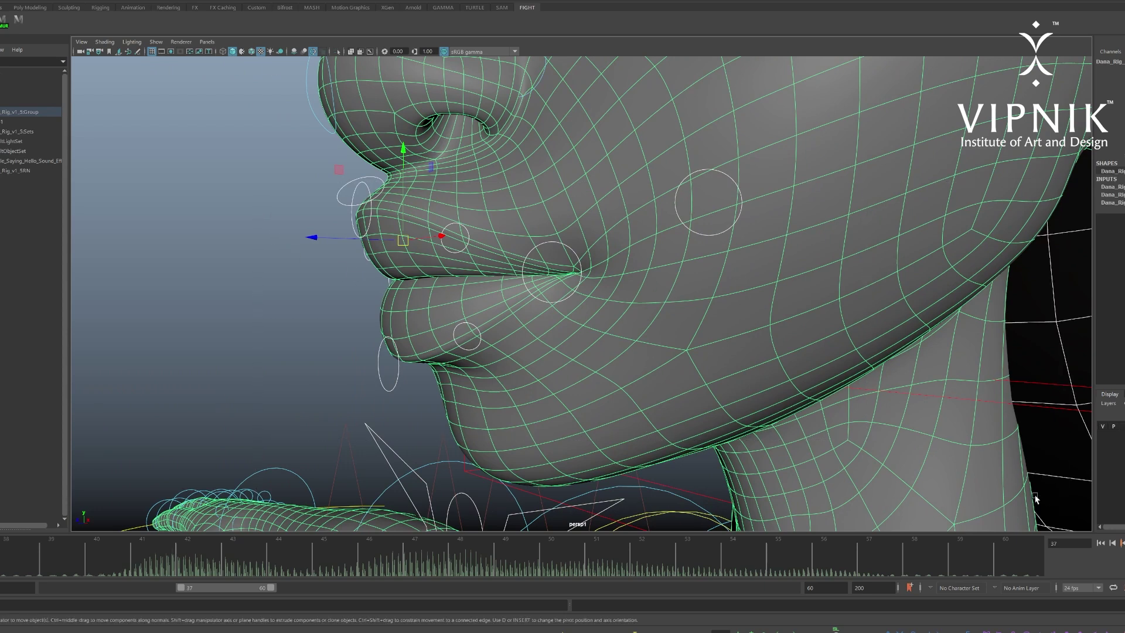
scroll(641, 351, down, 8)
alt+drag(518, 334, 595, 329)
scroll(591, 322, up, 5)
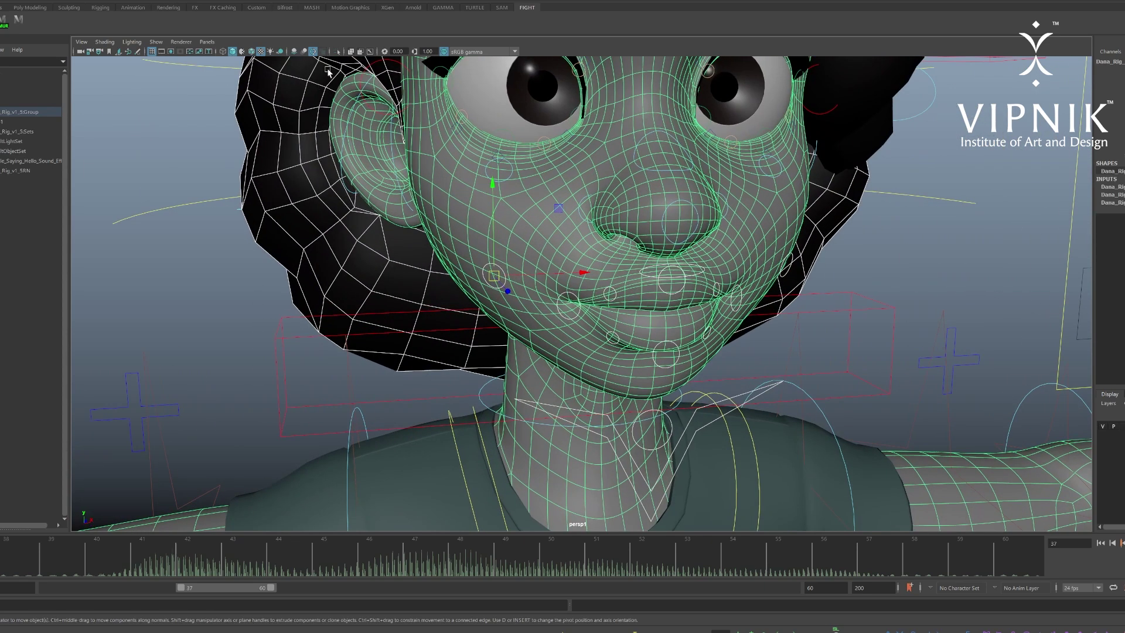
click(337, 52)
scroll(383, 208, down, 7)
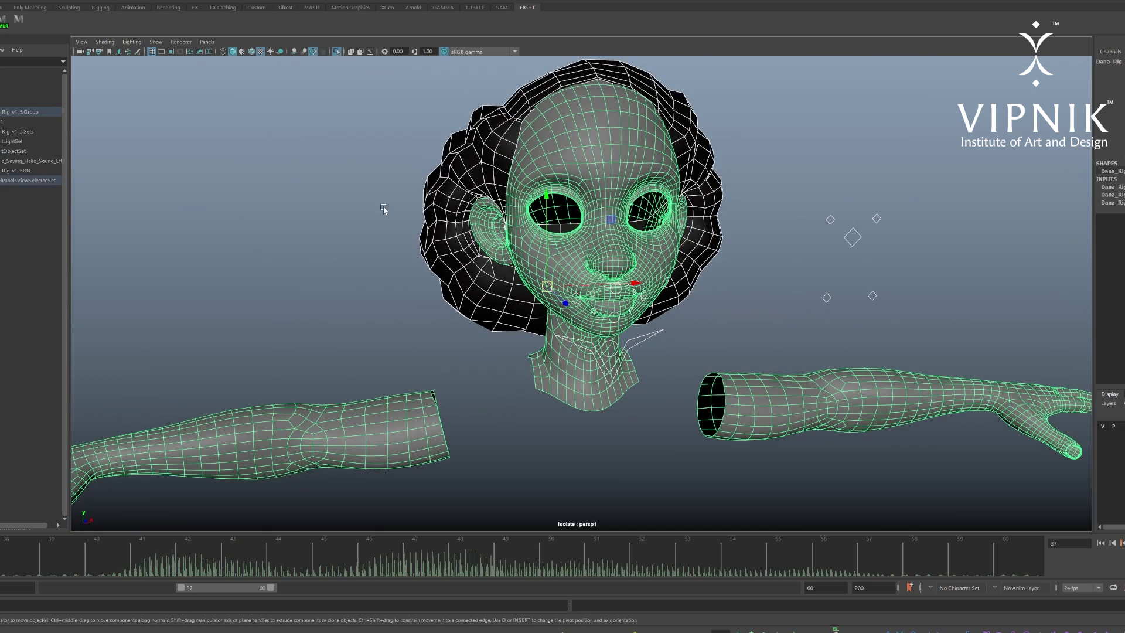
alt+drag(384, 207, 443, 205)
- Select all isolated mouth, cheek, jaw and panel controls and set keys on them at frames 37 and 60
click(942, 261)
scroll(942, 261, up, 5)
alt+middle_drag(943, 263, 691, 284)
scroll(653, 284, down, 4)
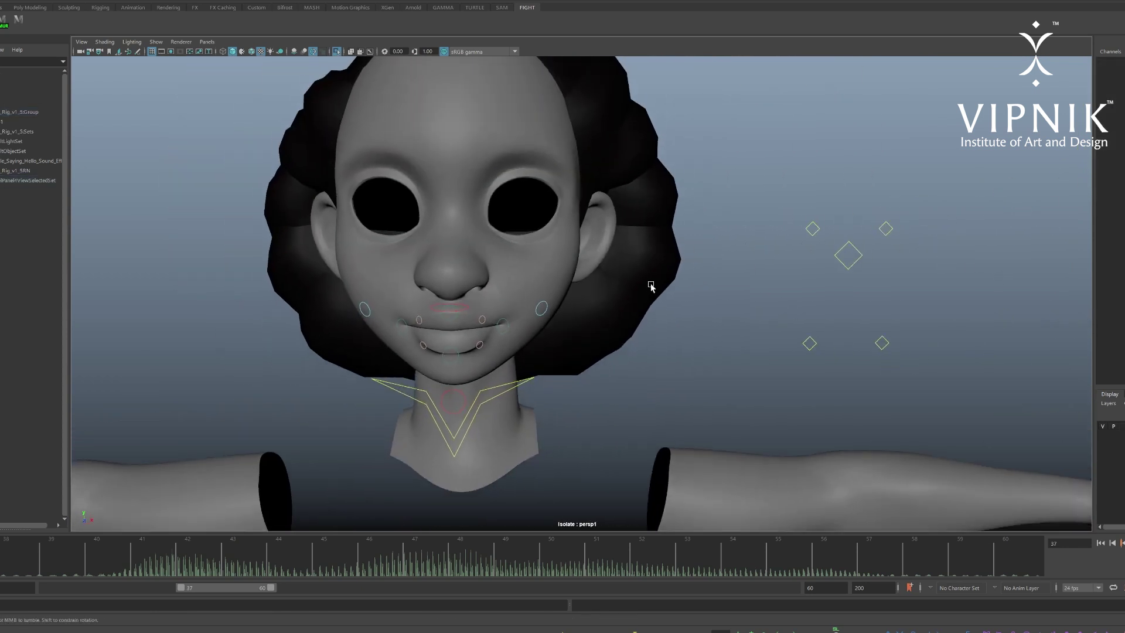
scroll(726, 304, up, 6)
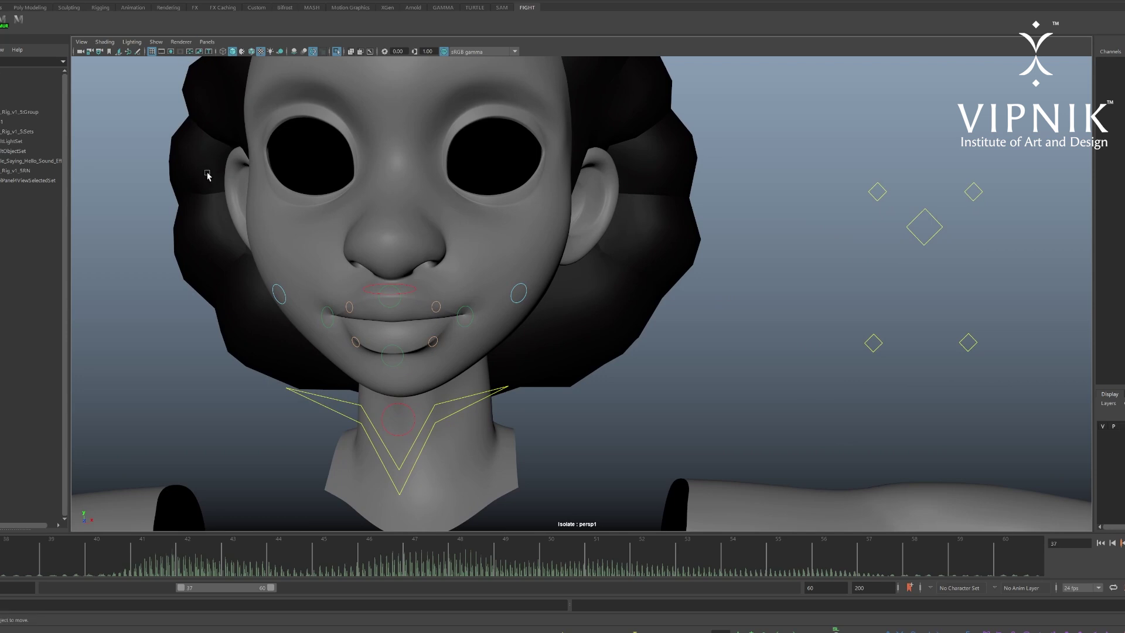
drag(148, 113, 899, 464)
alt+middle_drag(899, 465, 945, 401)
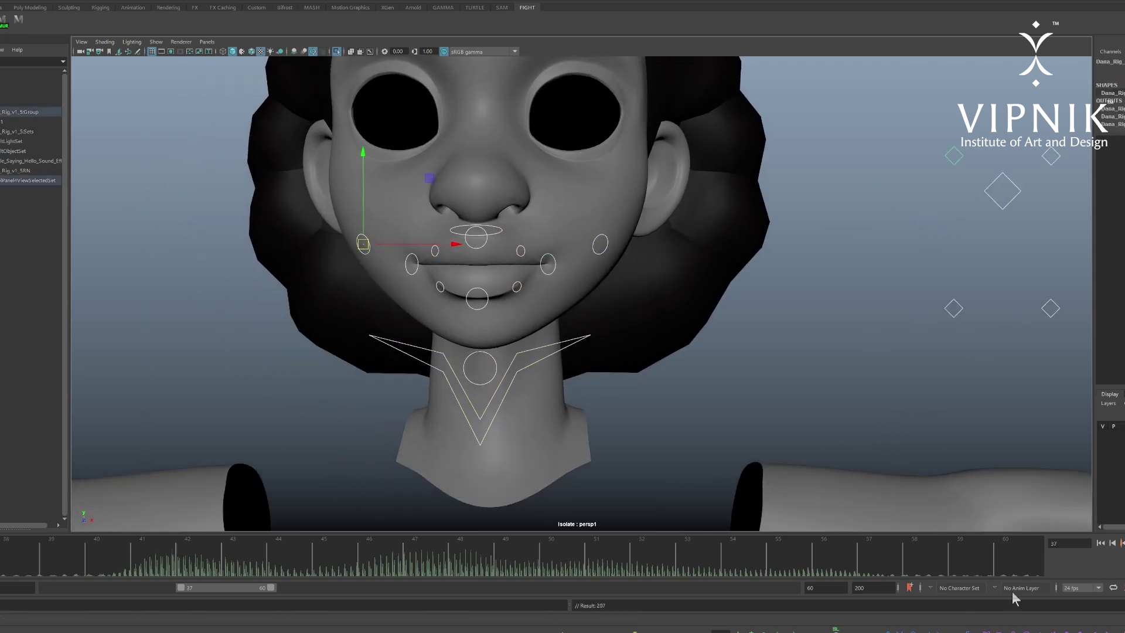
click(1027, 555)
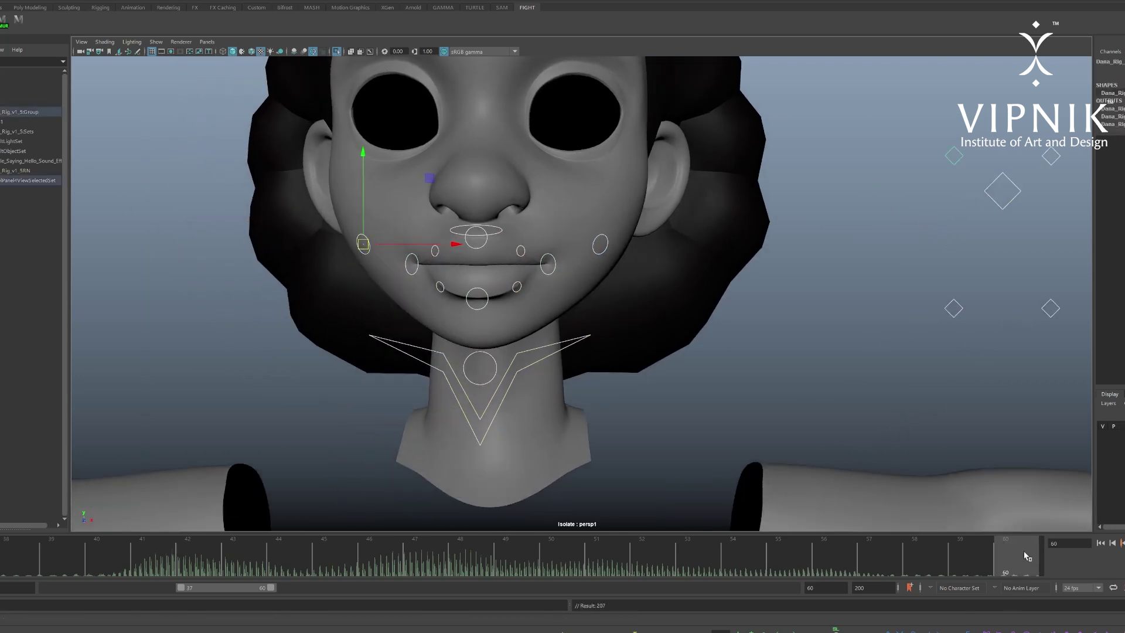
drag(806, 577, 3, 577)
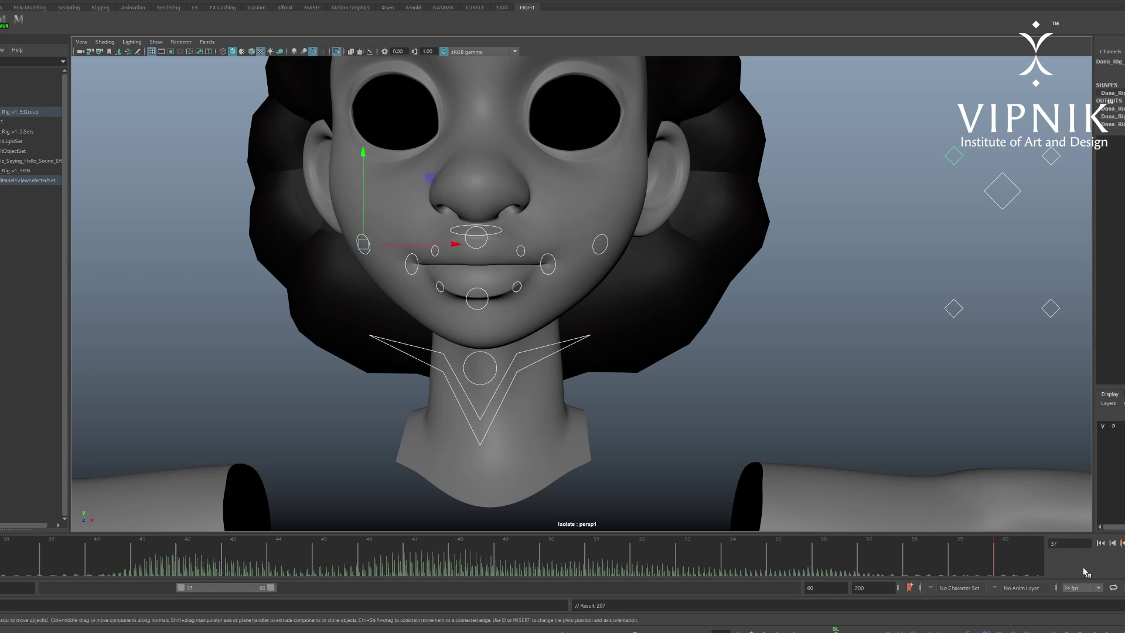
- Clear the selection, play the animation in the persp camera view, and return to frame 37
alt+middle_drag(829, 360, 691, 340)
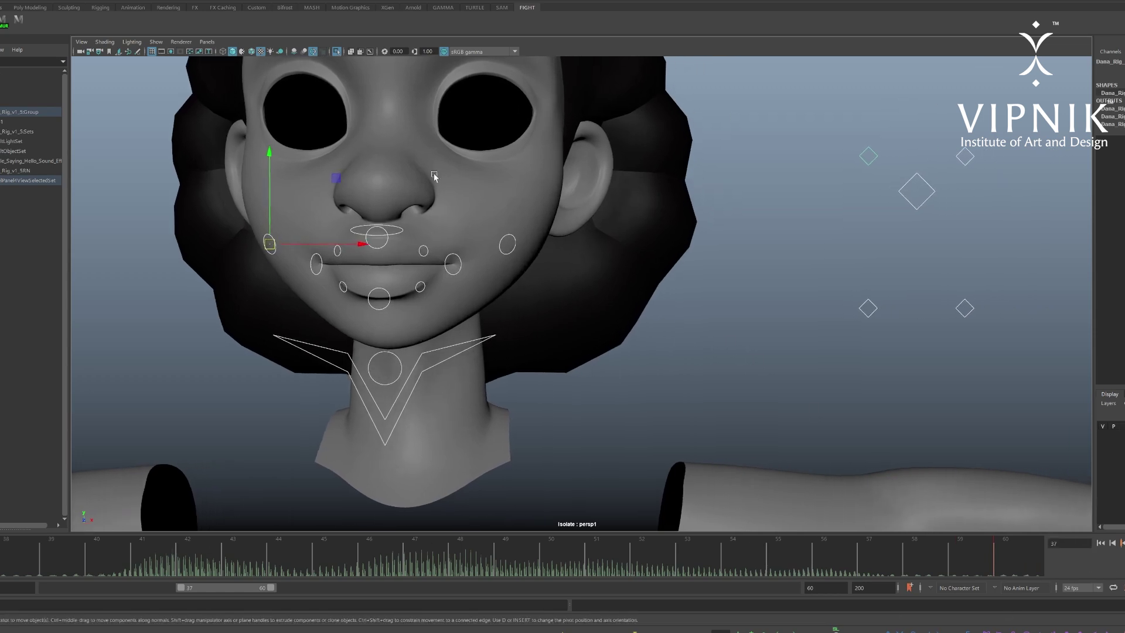
click(322, 52)
click(674, 308)
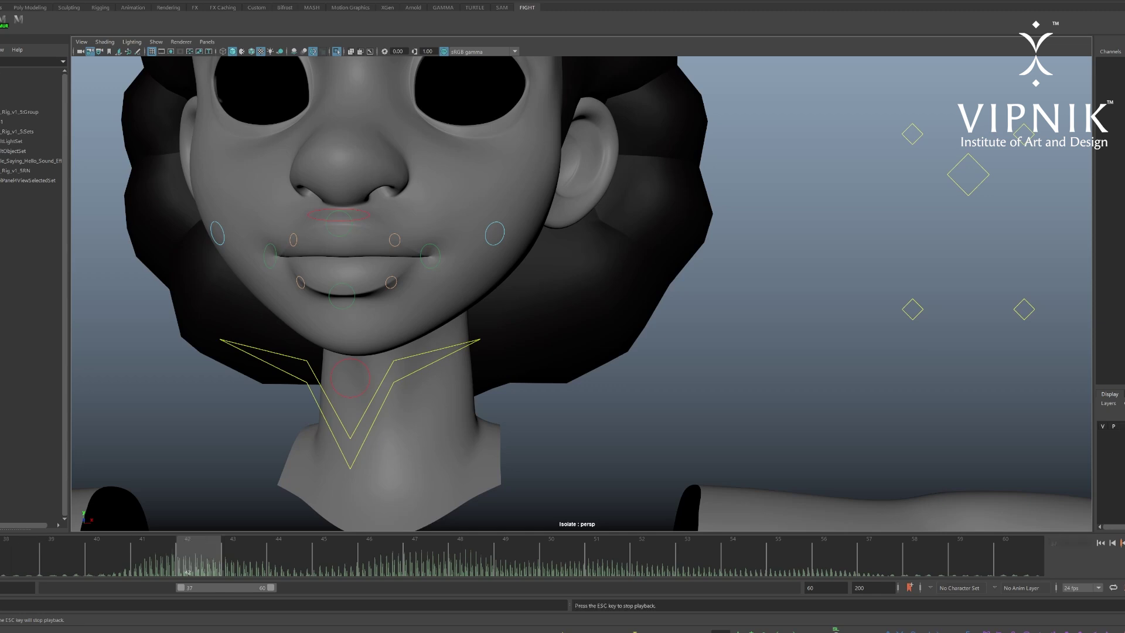
key(Escape)
drag(334, 547, 2, 548)
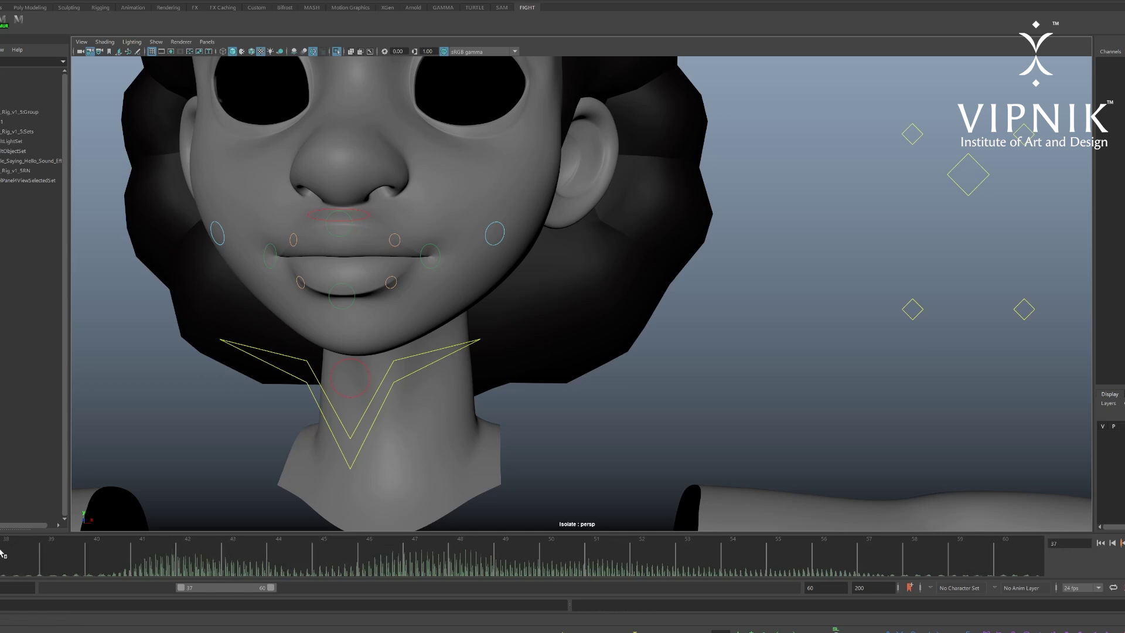
- At frame 37, move both panel mouth corner controls slightly up and outward for a faint smile, and key them
drag(18, 569, 0, 569)
drag(1069, 466, 179, 106)
drag(924, 258, 1041, 375)
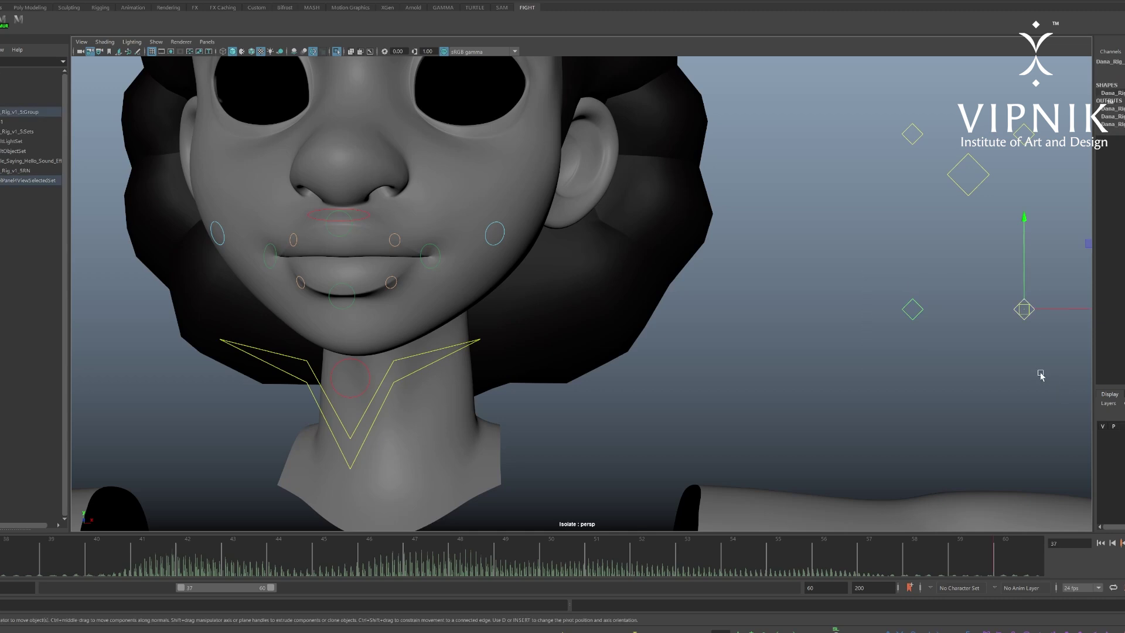
drag(1026, 307, 1029, 297)
key(s)
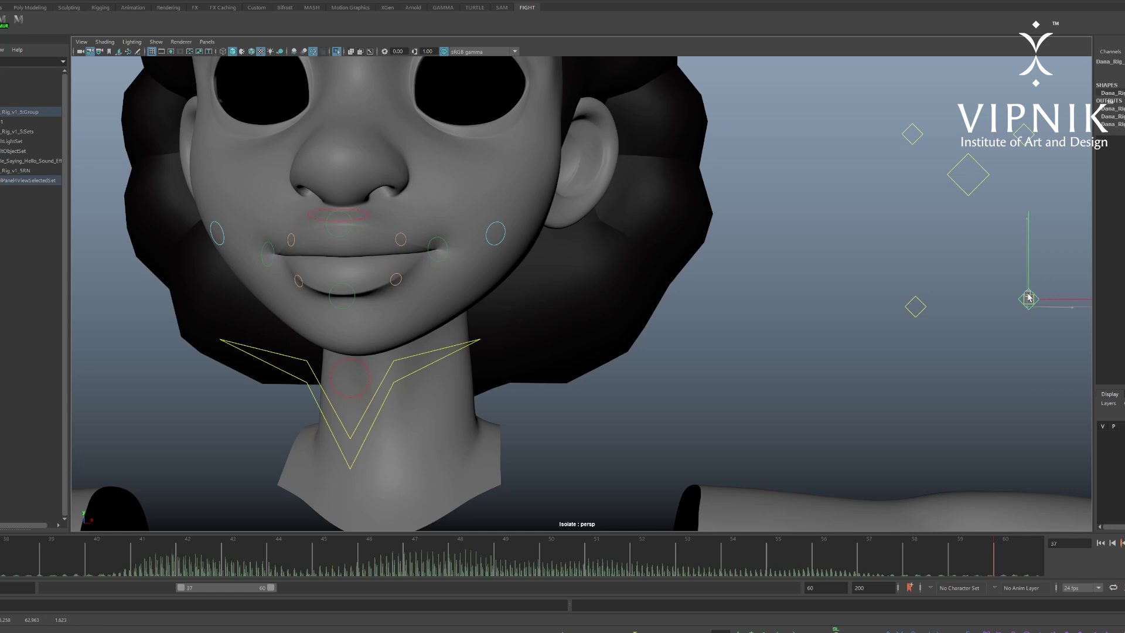
click(851, 256)
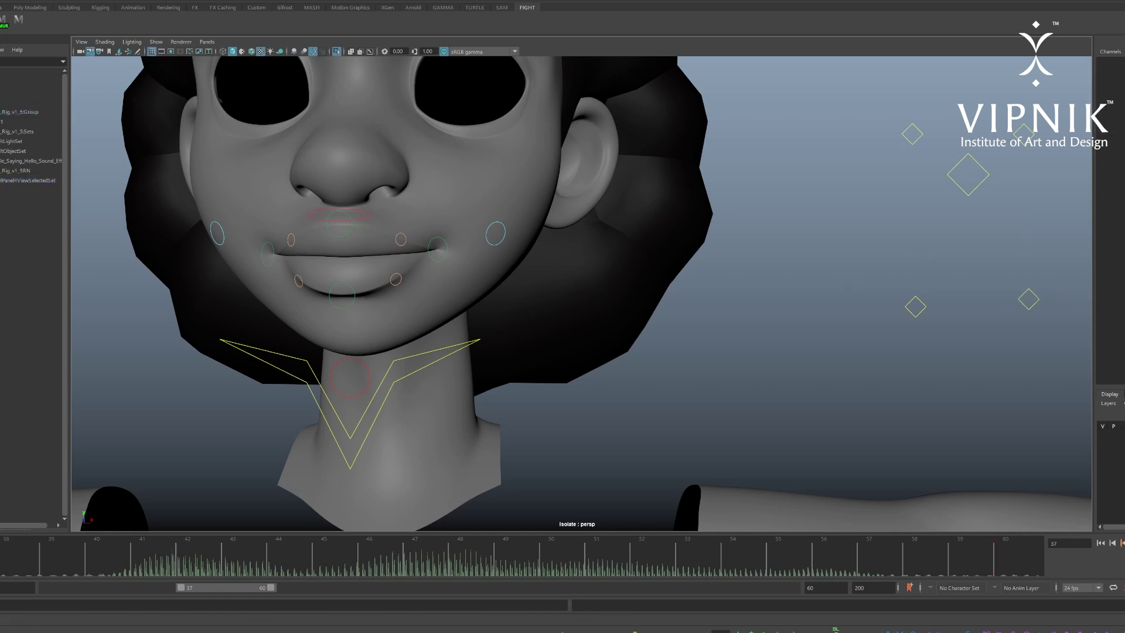
- Select the mouth controls with the skin and hair, turn isolation off to view the whole face, and isolate them again
click(131, 151)
drag(89, 88, 684, 479)
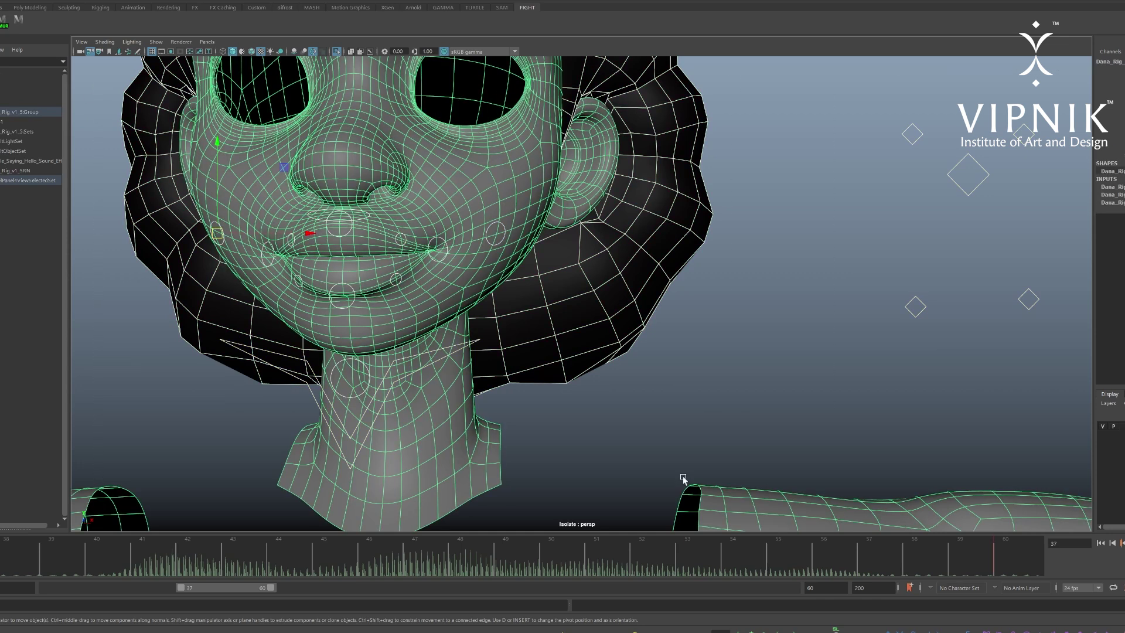
click(337, 51)
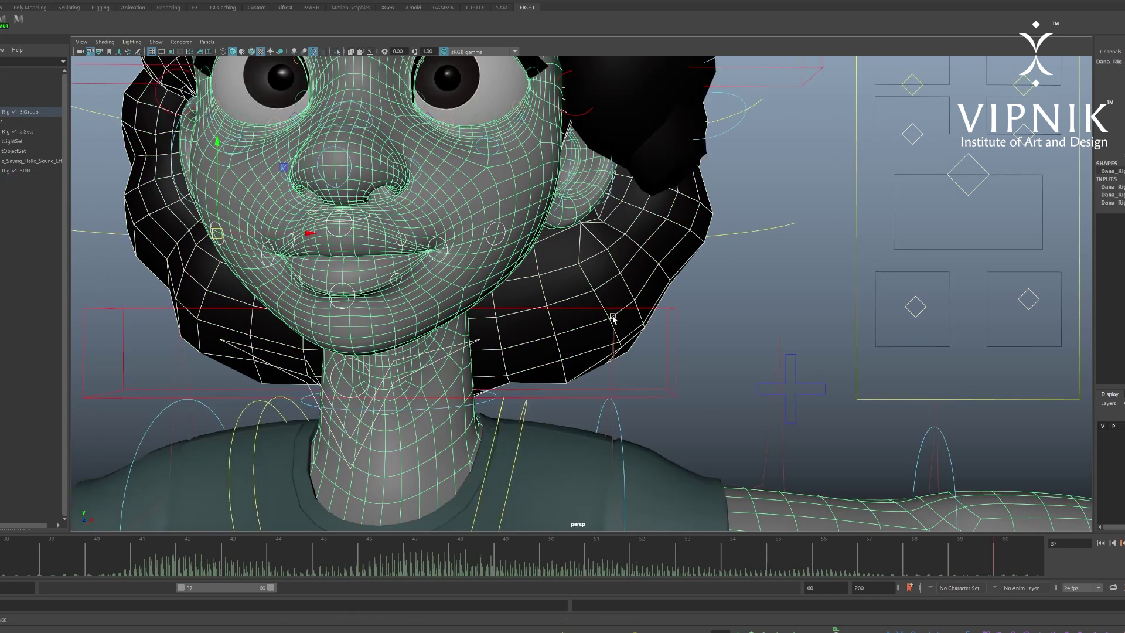
mouse_move(485, 282)
alt+mouse_down()
mouse_move(589, 289)
mouse_move(459, 285)
mouse_move(495, 297)
mouse_move(610, 296)
mouse_move(493, 276)
alt+mouse_up()
scroll(459, 296, up, 3)
click(338, 52)
click(822, 300)
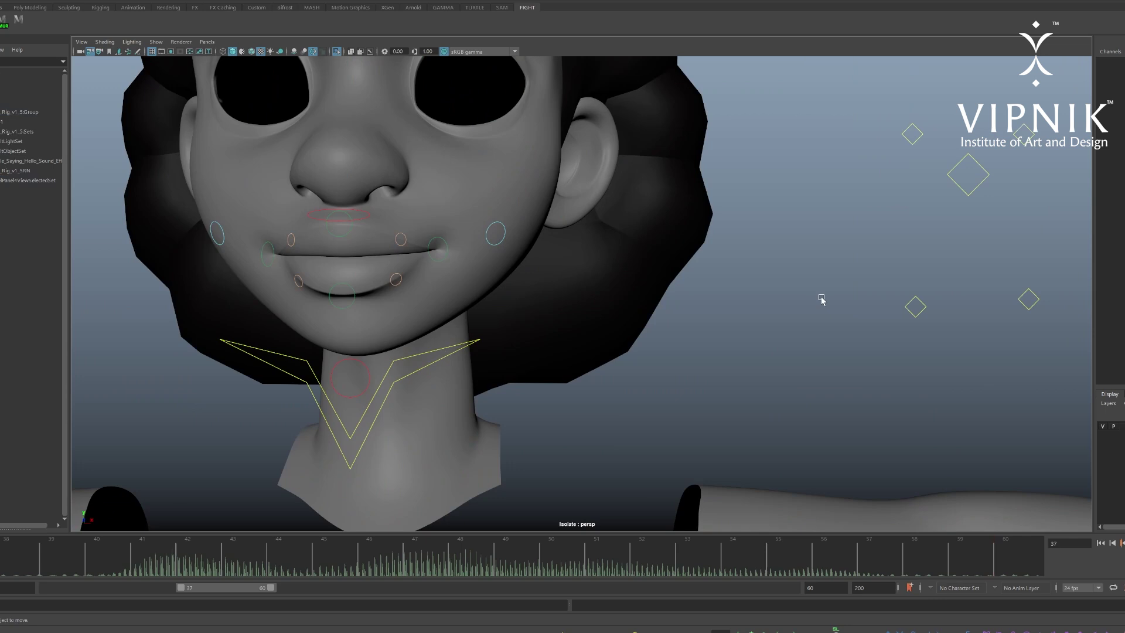
- Try rotating the round control below the chin, undo the rotation, and clear the selection
click(356, 364)
click(361, 366)
key(e)
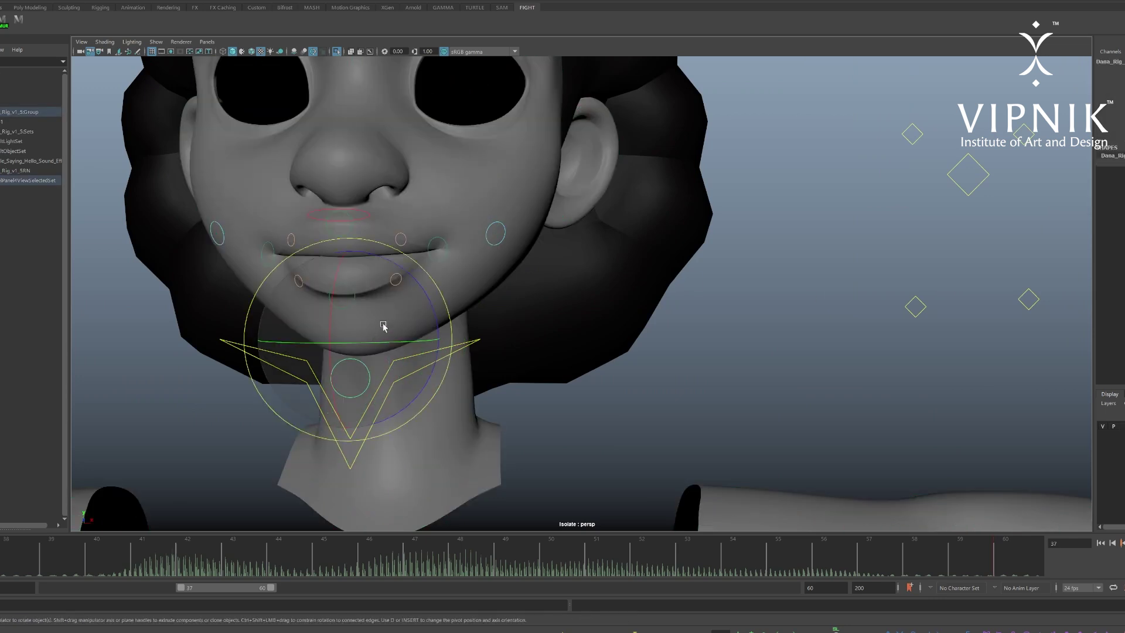
drag(416, 273, 421, 303)
key(ctrl+z)
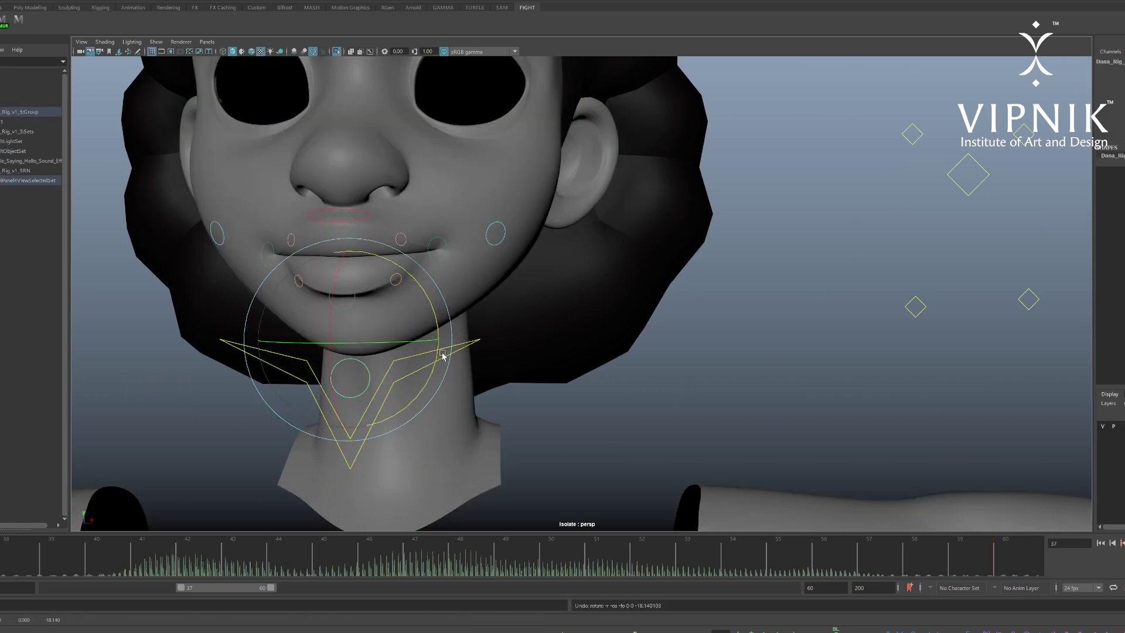
key(q)
click(460, 344)
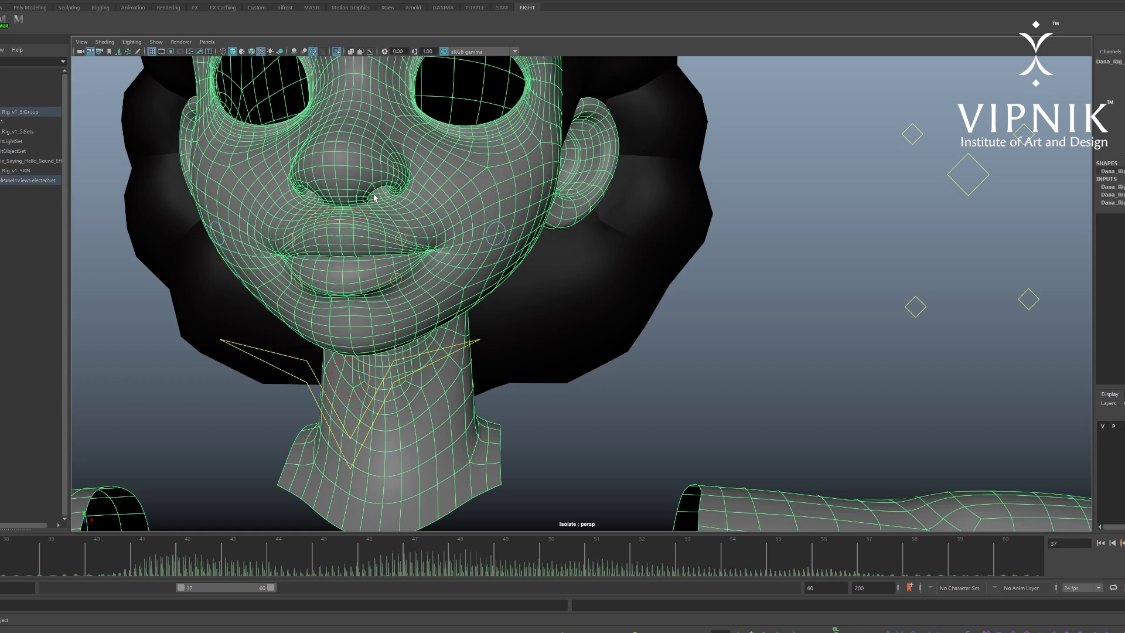
click(500, 357)
- Try rotating the V-shaped jaw control and the oval control above the upper lip
click(479, 359)
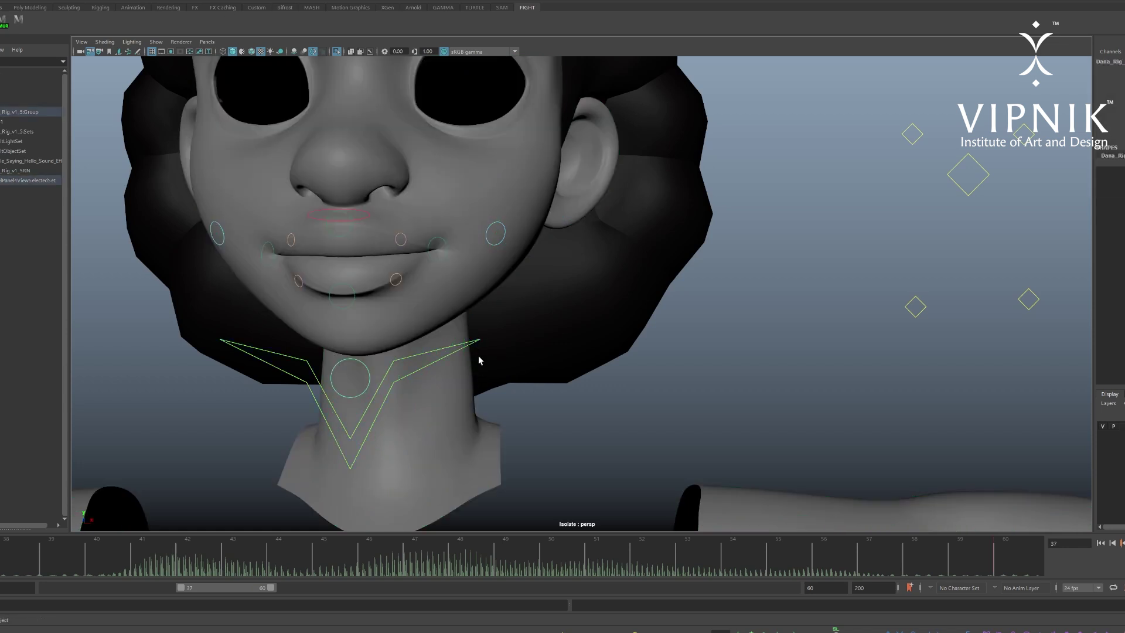
key(e)
drag(464, 231, 460, 215)
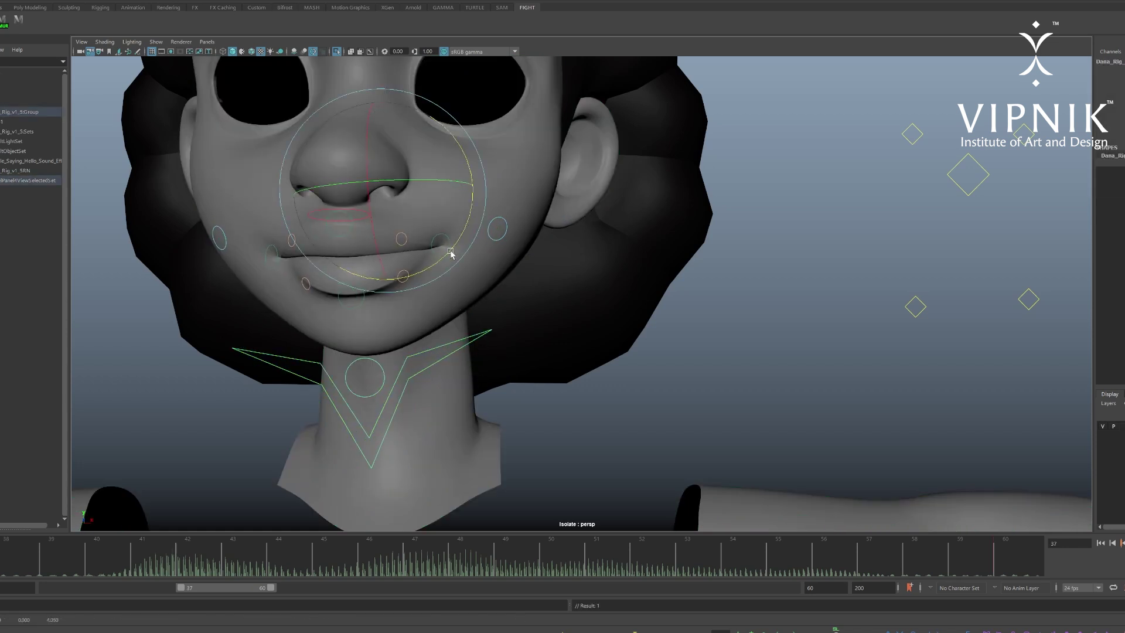
click(377, 233)
click(380, 213)
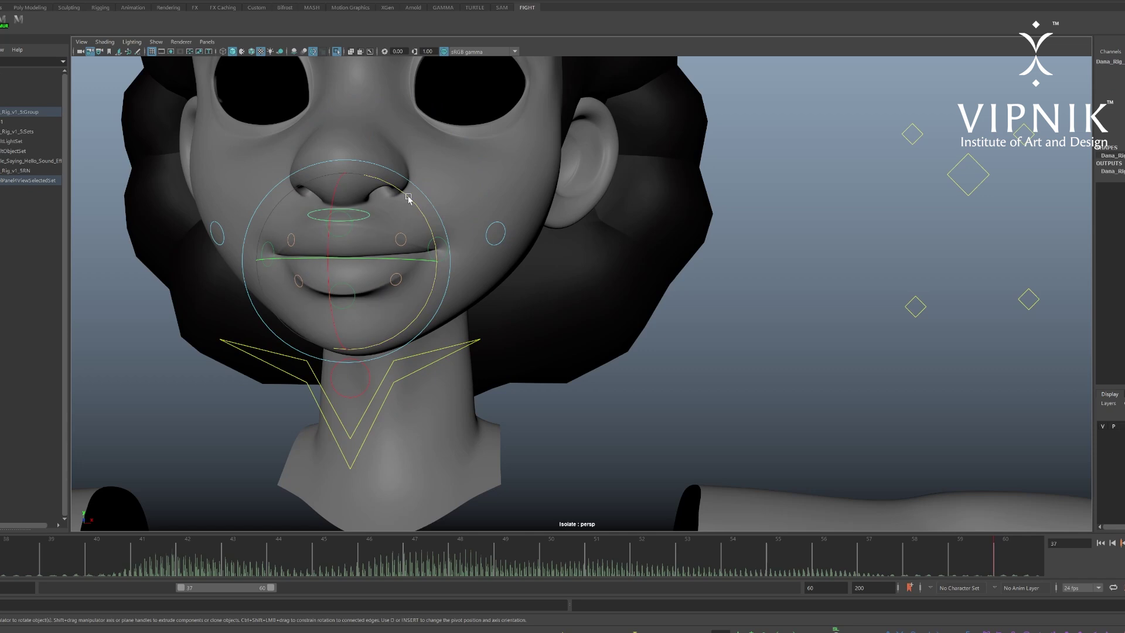
drag(408, 198, 414, 238)
- Select all mouth, cheek, jaw and panel controls, key them at frame 37, and clear the selection
click(674, 351)
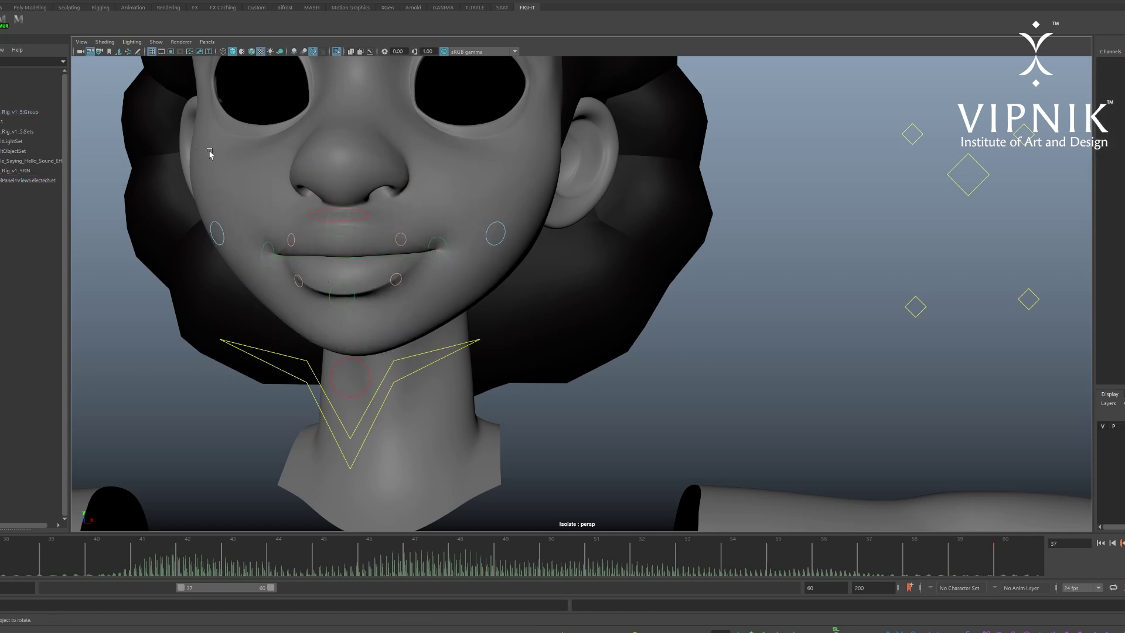
drag(116, 111, 964, 531)
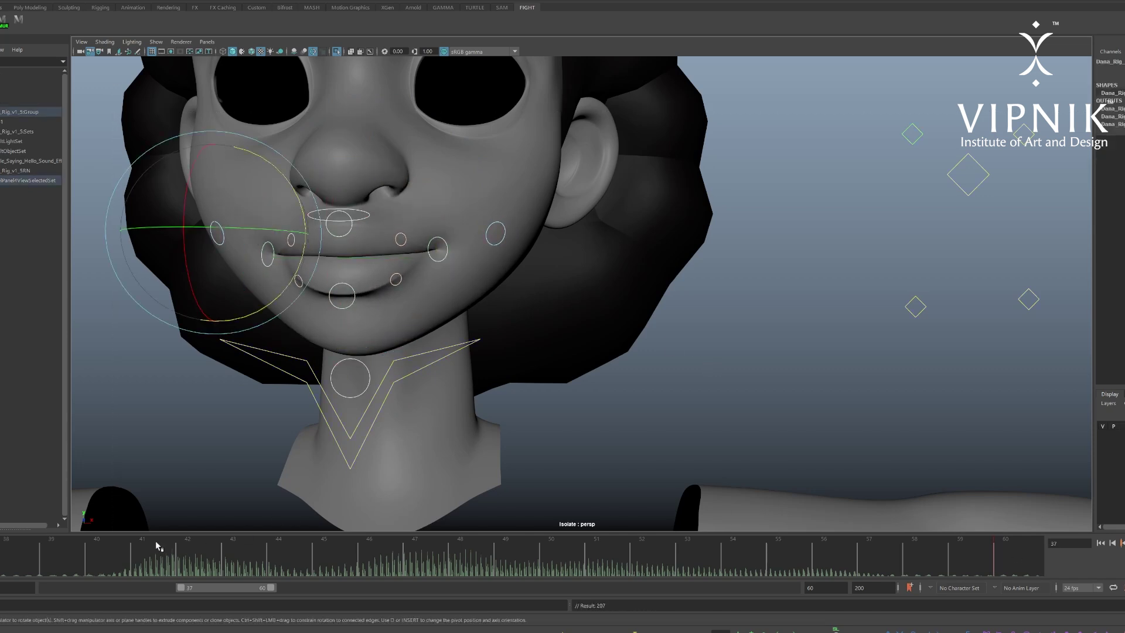
click(786, 396)
- Nudge the panel mouth corner control farther from the face slightly upward
click(1029, 300)
key(w)
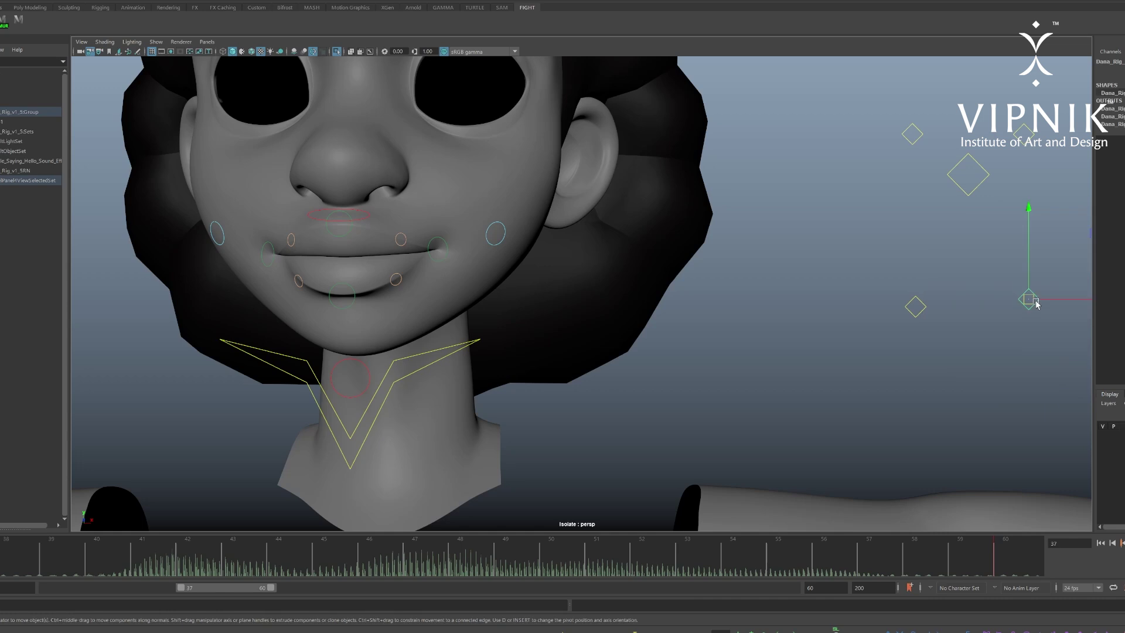
drag(1035, 302, 1034, 300)
click(377, 265)
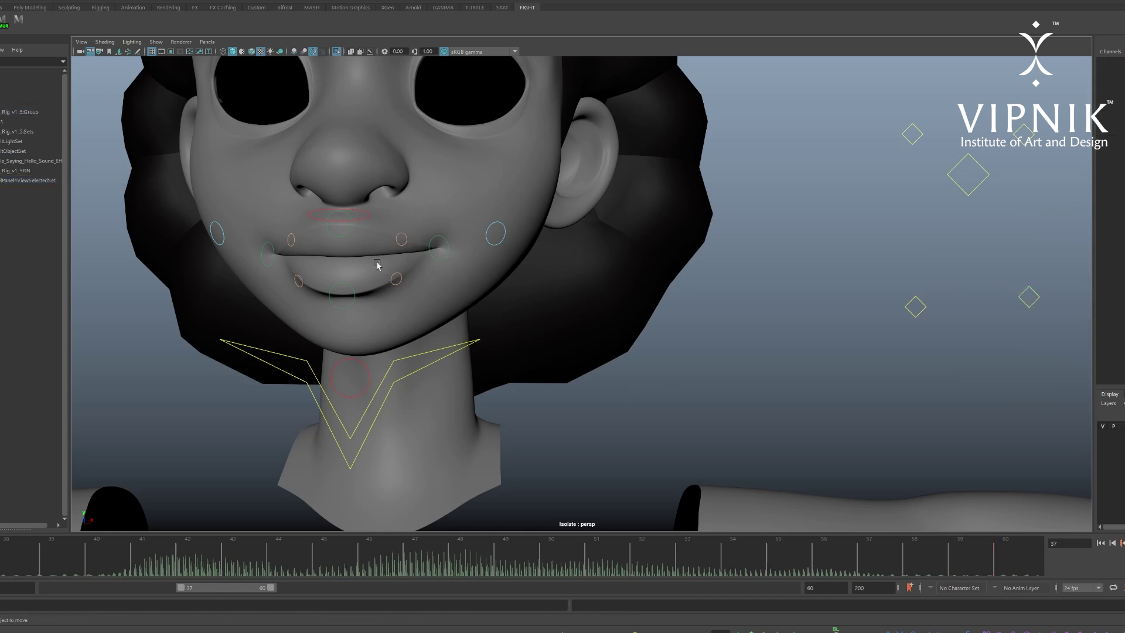
- Rotate the oval control above the upper lip slightly to tilt the mouth
click(368, 217)
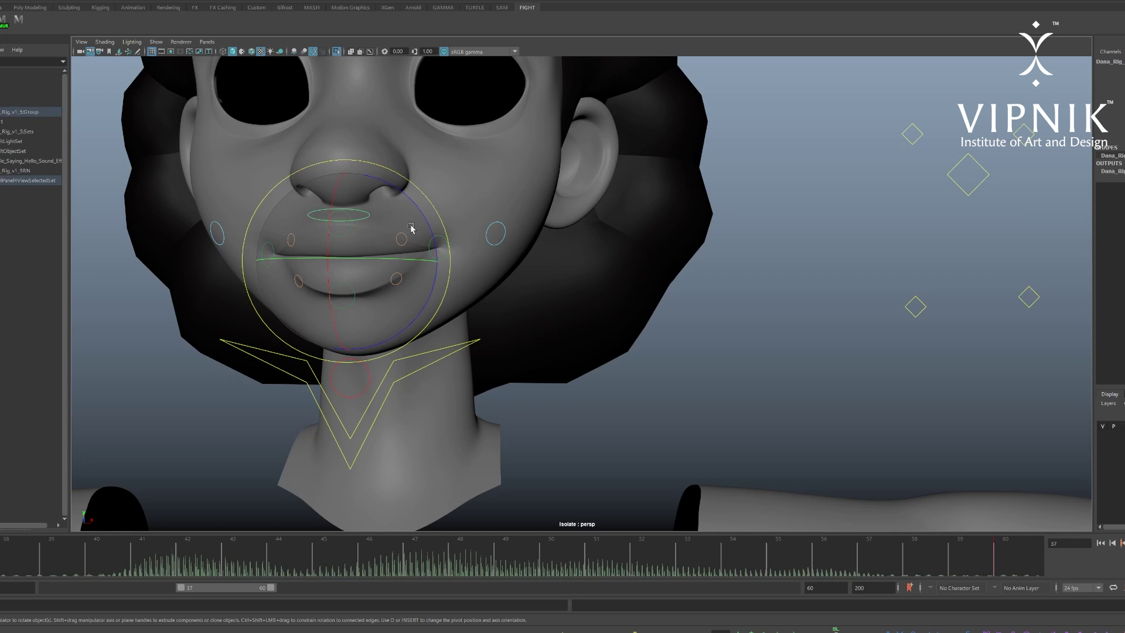
drag(418, 205, 415, 199)
key(w)
click(656, 375)
- Nudge the panel mouth corner control nearer the face slightly upward, and key all facial controls at frame 37
click(916, 306)
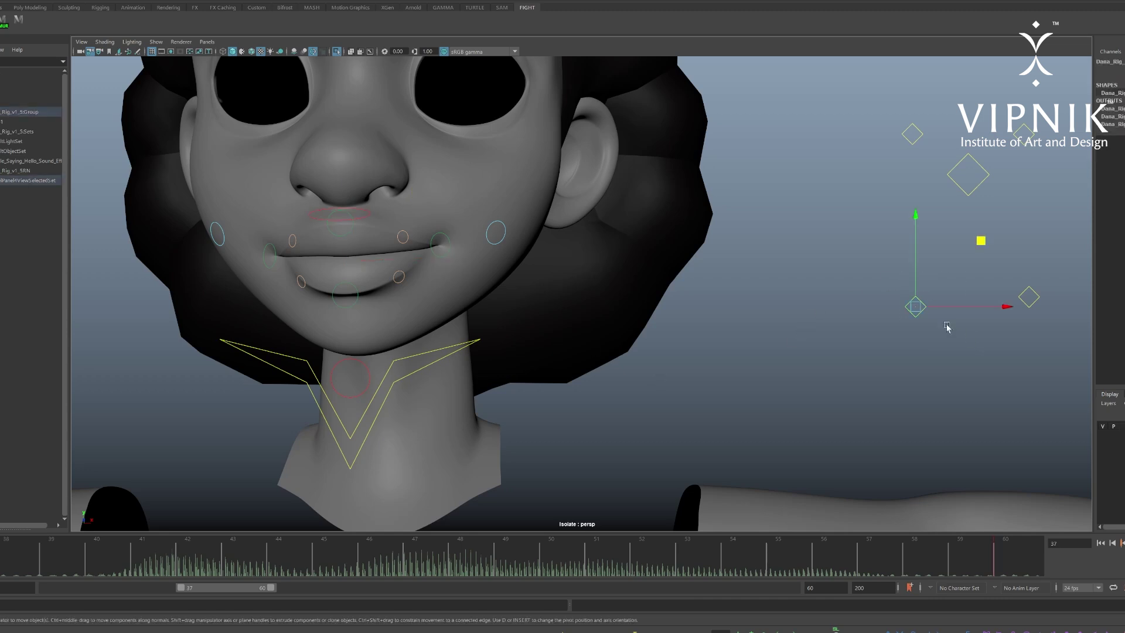
drag(981, 241, 979, 240)
click(649, 354)
drag(654, 123, 84, 572)
click(725, 368)
drag(122, 79, 545, 531)
key(s)
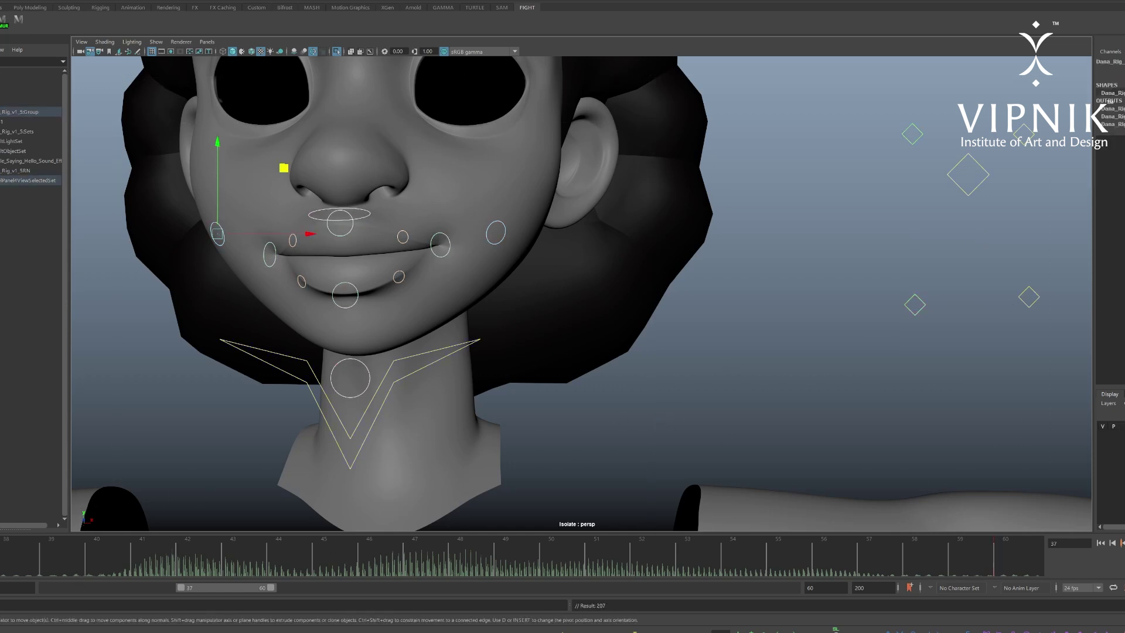
- Scrub the audio to frame 41 and key all the mouth, cheek, jaw and panel controls there
drag(27, 558, 174, 568)
click(20, 556)
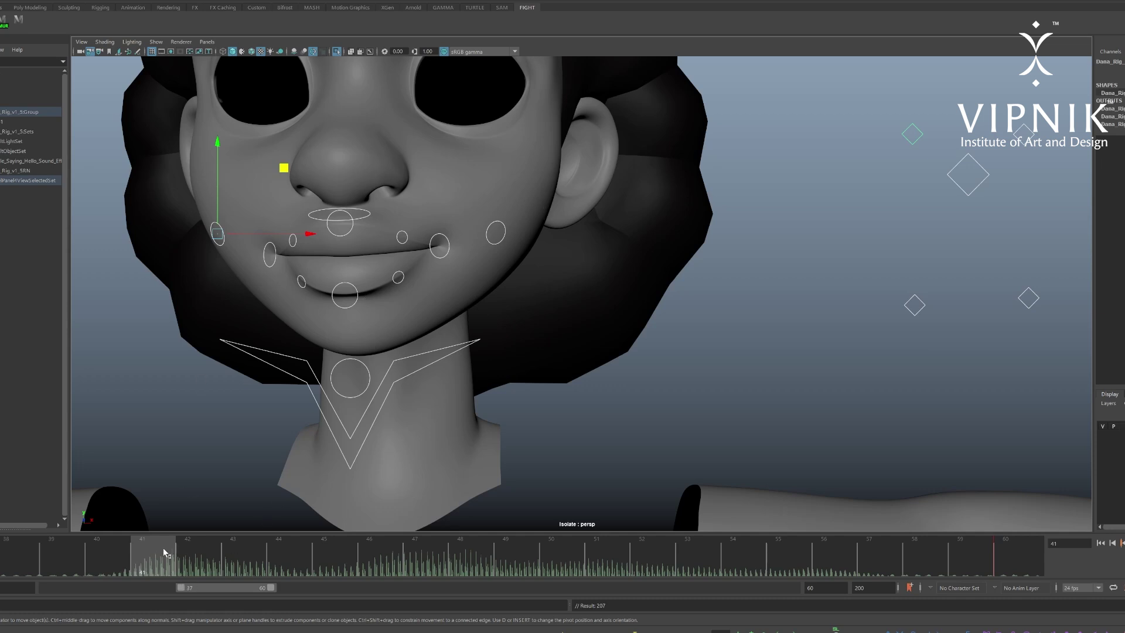
drag(163, 548, 169, 579)
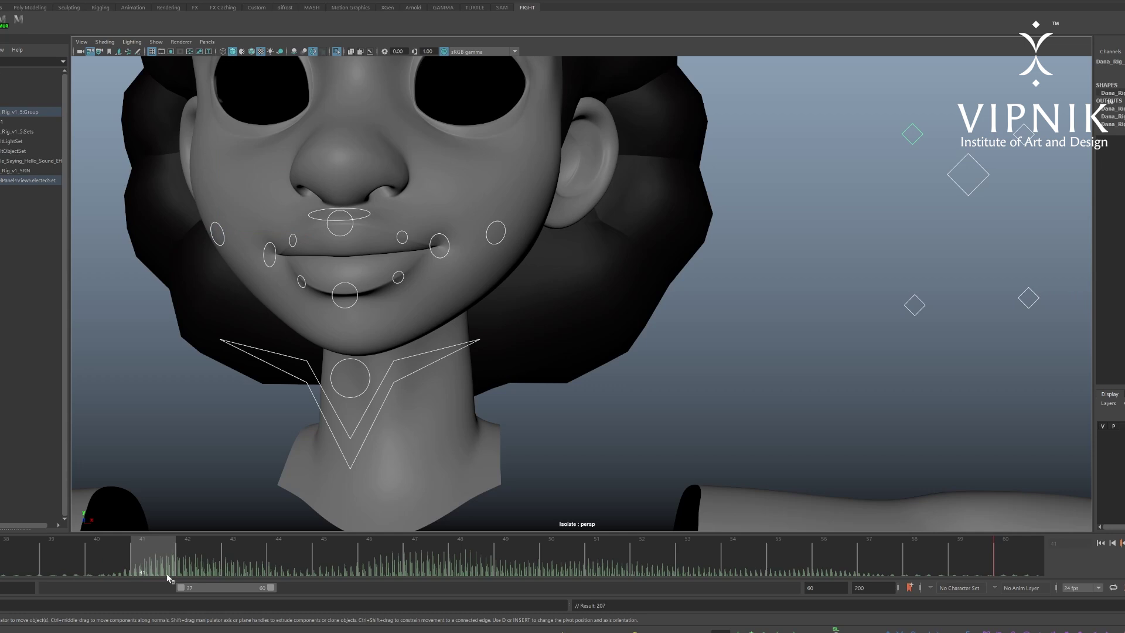
click(684, 422)
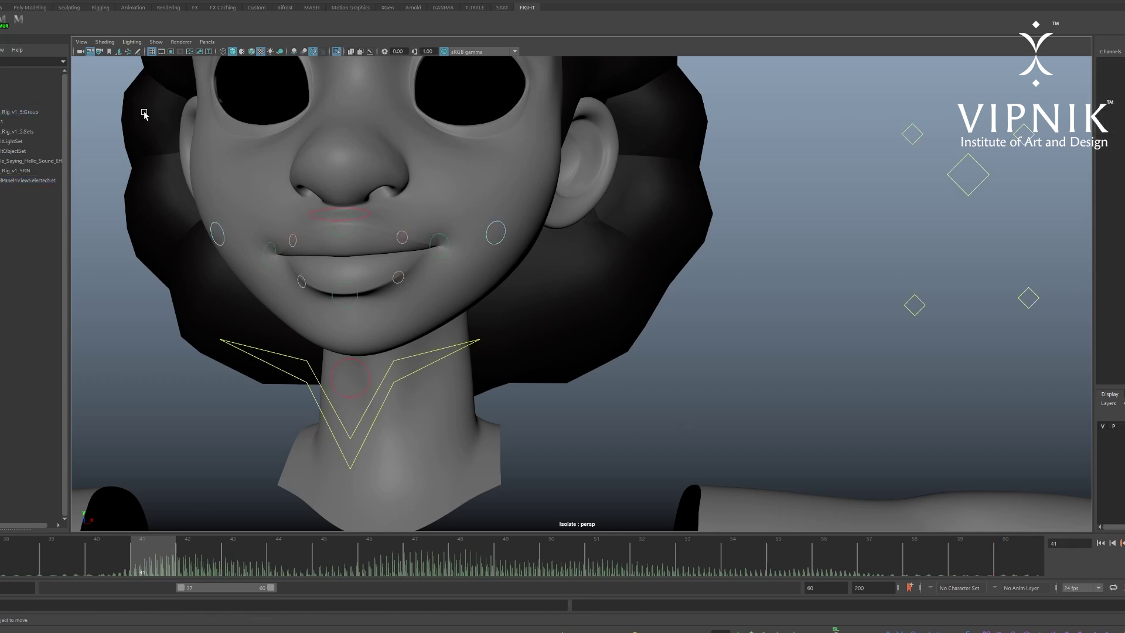
drag(132, 68, 689, 533)
key(s)
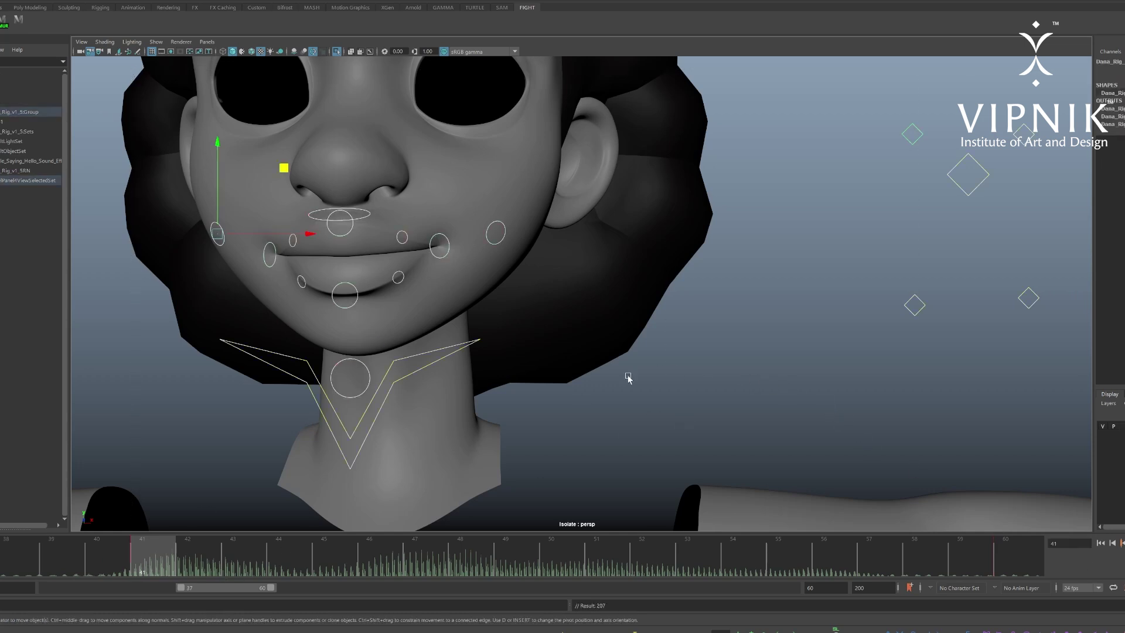
click(626, 374)
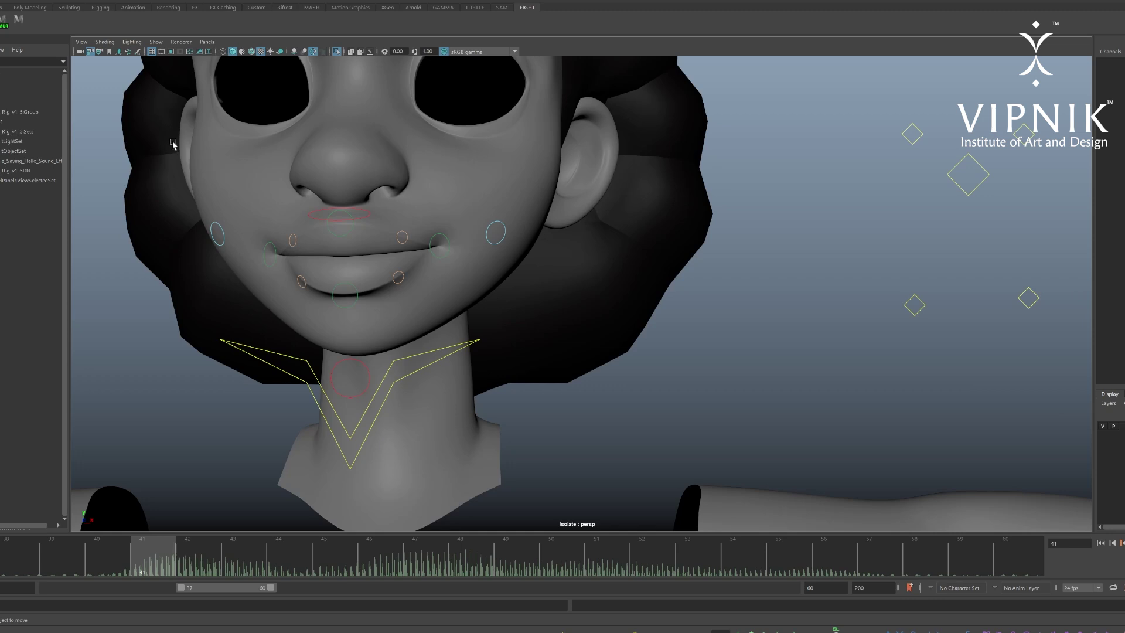
- Lower the panel's large diamond mouth control at frame 41 to open the jaw and part the lips
click(970, 171)
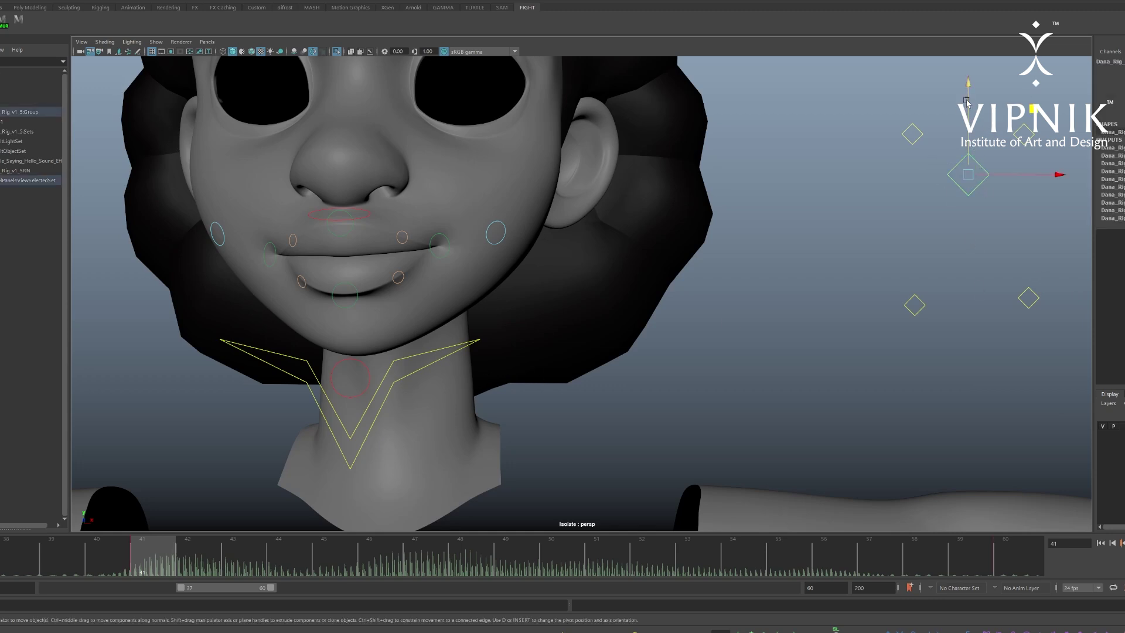
drag(967, 101, 972, 115)
click(895, 187)
- Move both panel mouth corner controls outward and up to widen the open mouth, shifting the one nearer the face a little farther
drag(860, 254, 1053, 351)
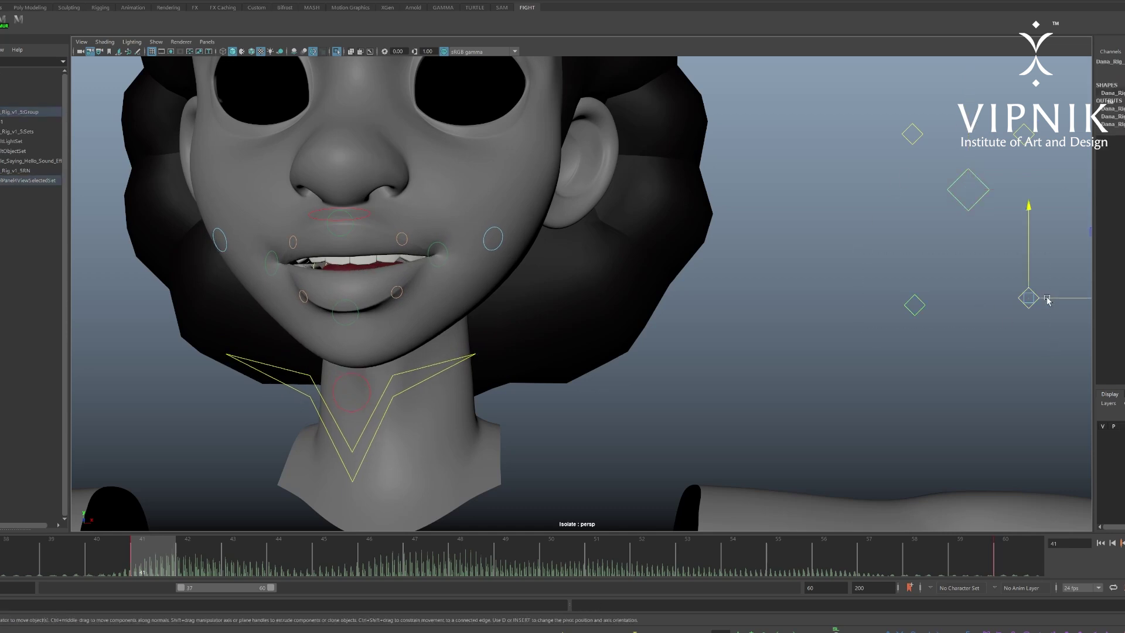
drag(1047, 297, 1055, 299)
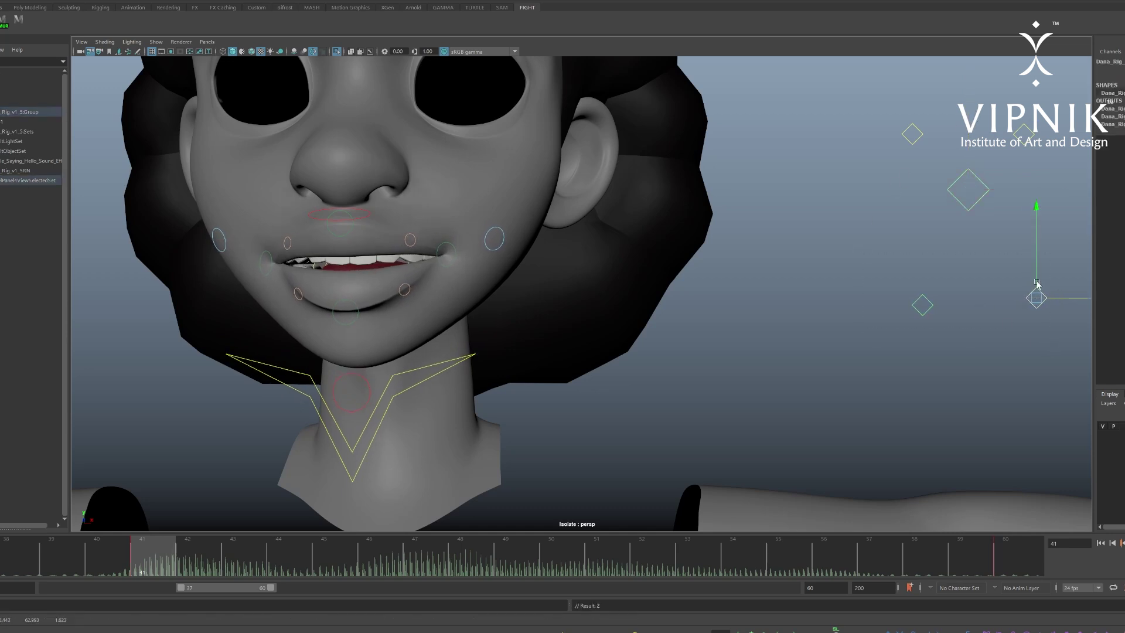
drag(1037, 253, 1043, 245)
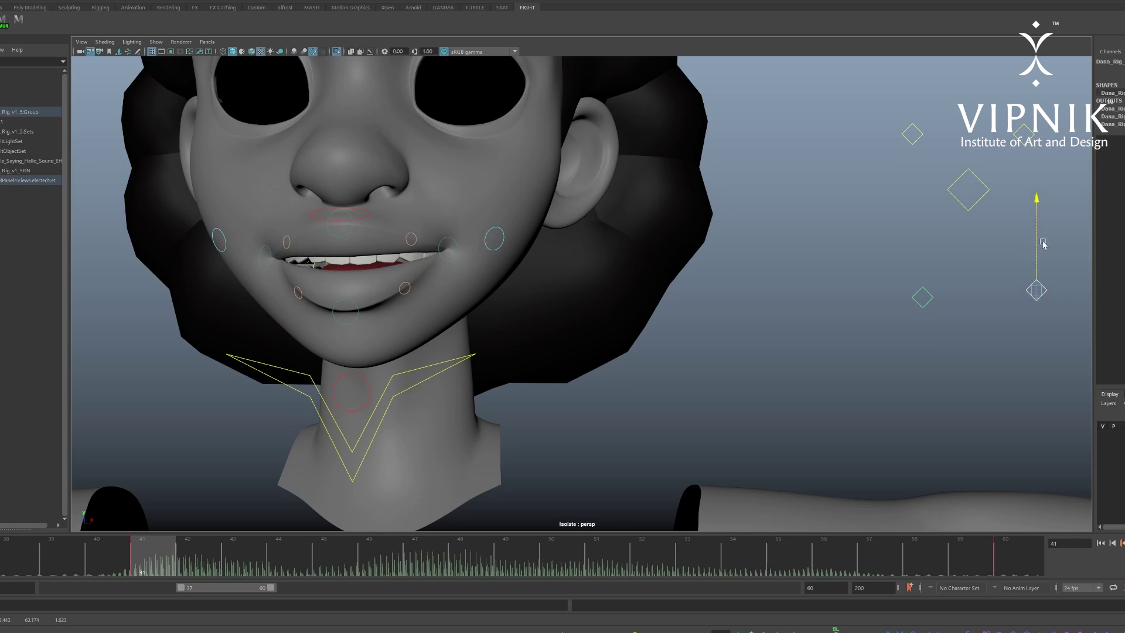
click(926, 296)
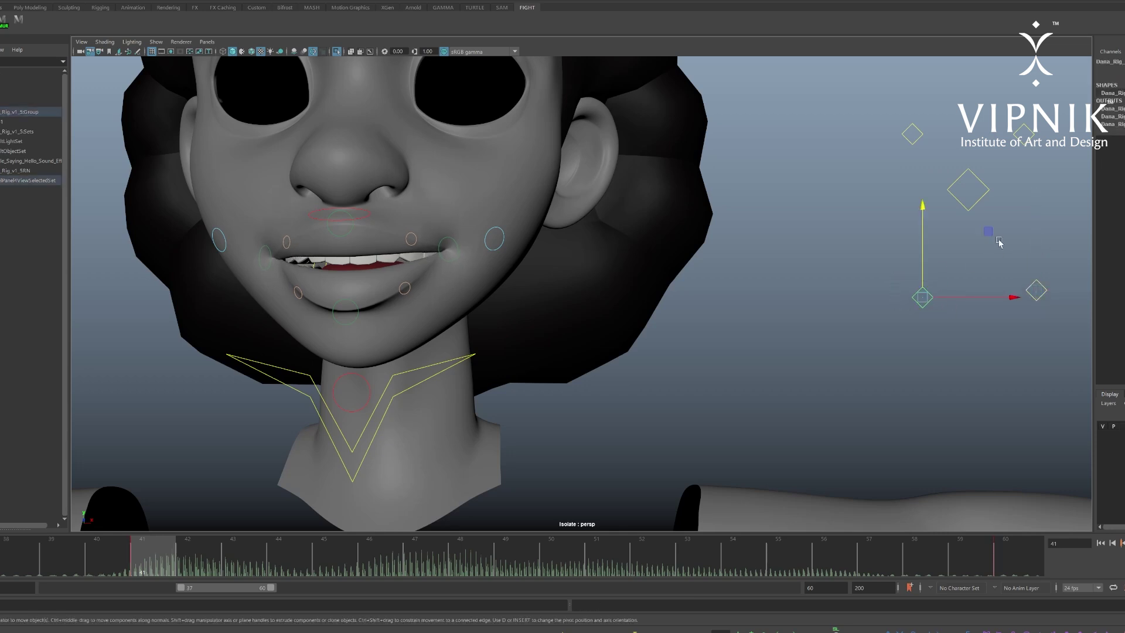
drag(923, 235, 923, 234)
drag(945, 300, 952, 296)
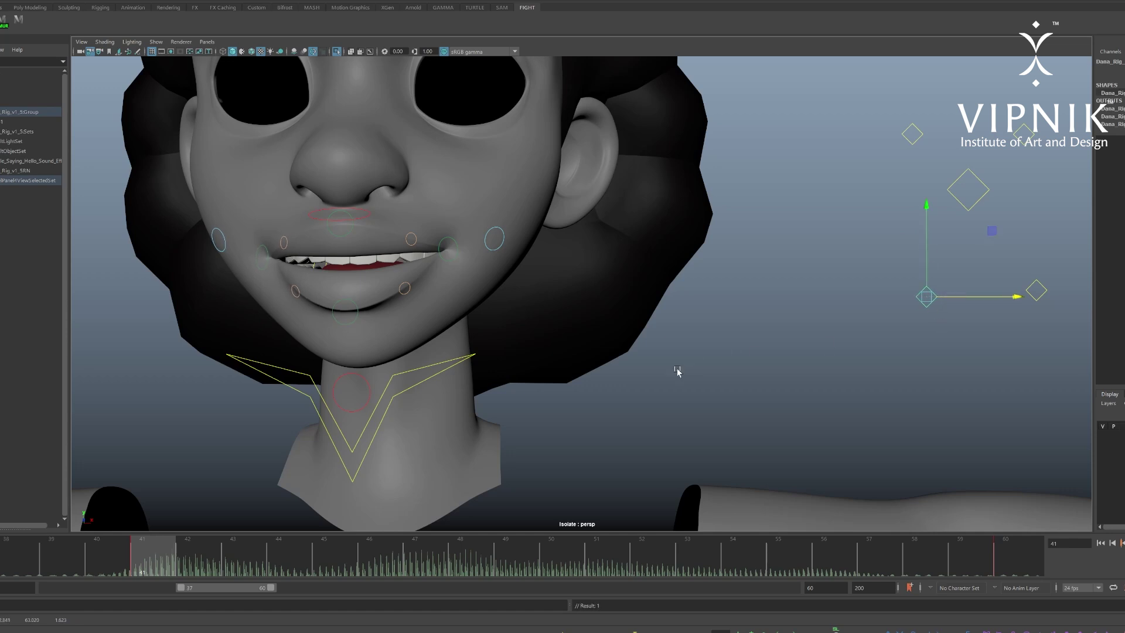
click(677, 372)
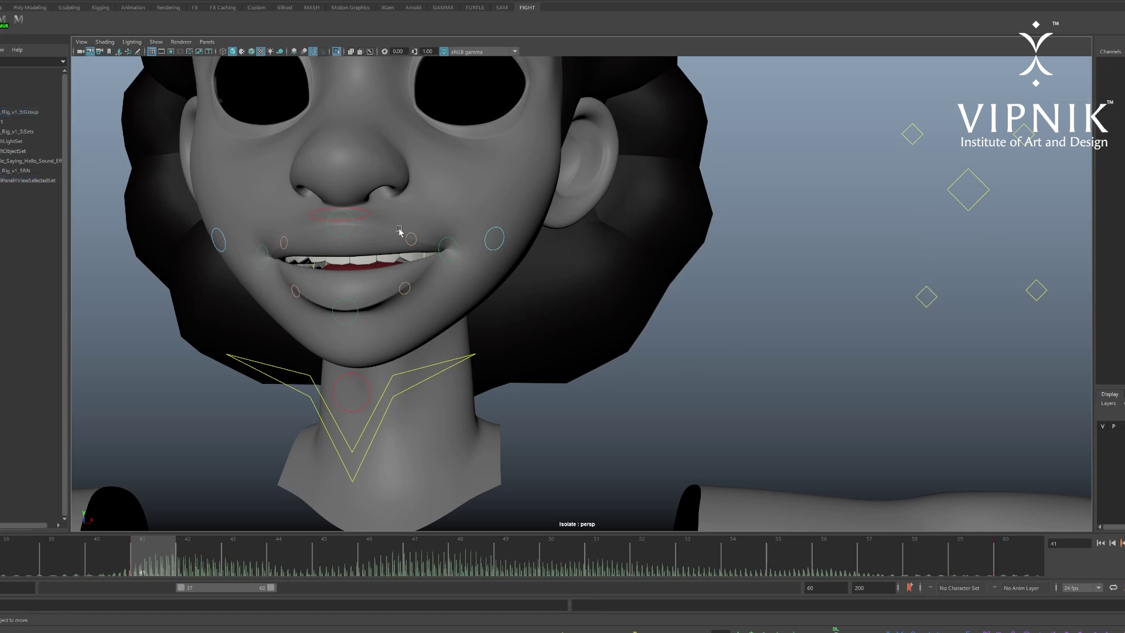
- Pick the upper teeth control in wireframe display, return to shaded display, and rotate the control slightly
key(4)
click(465, 246)
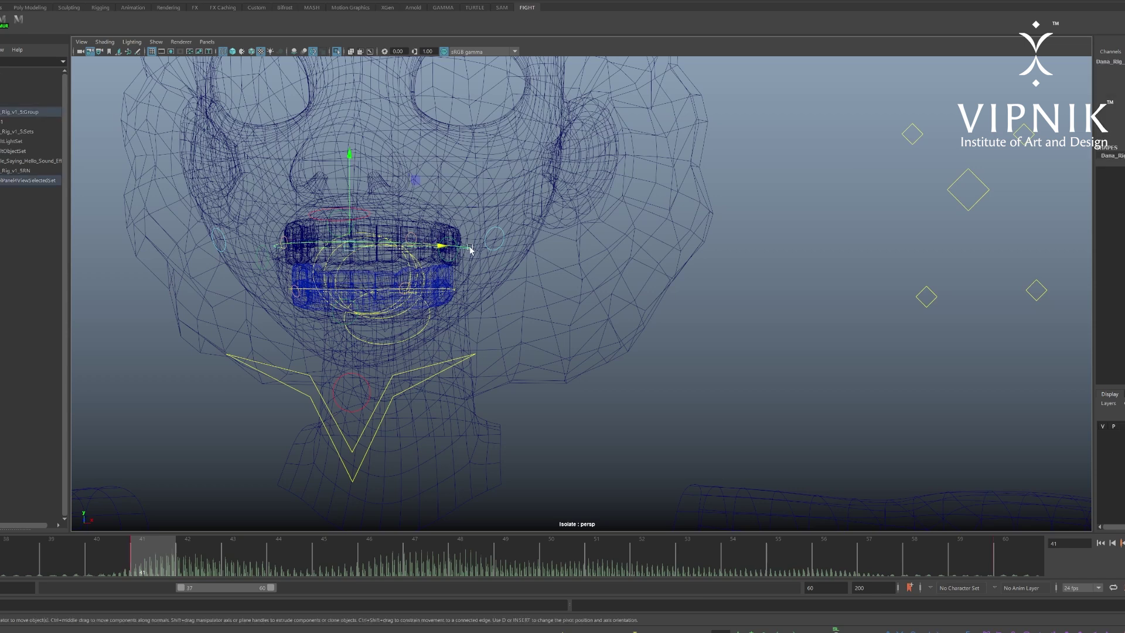
key(5)
key(e)
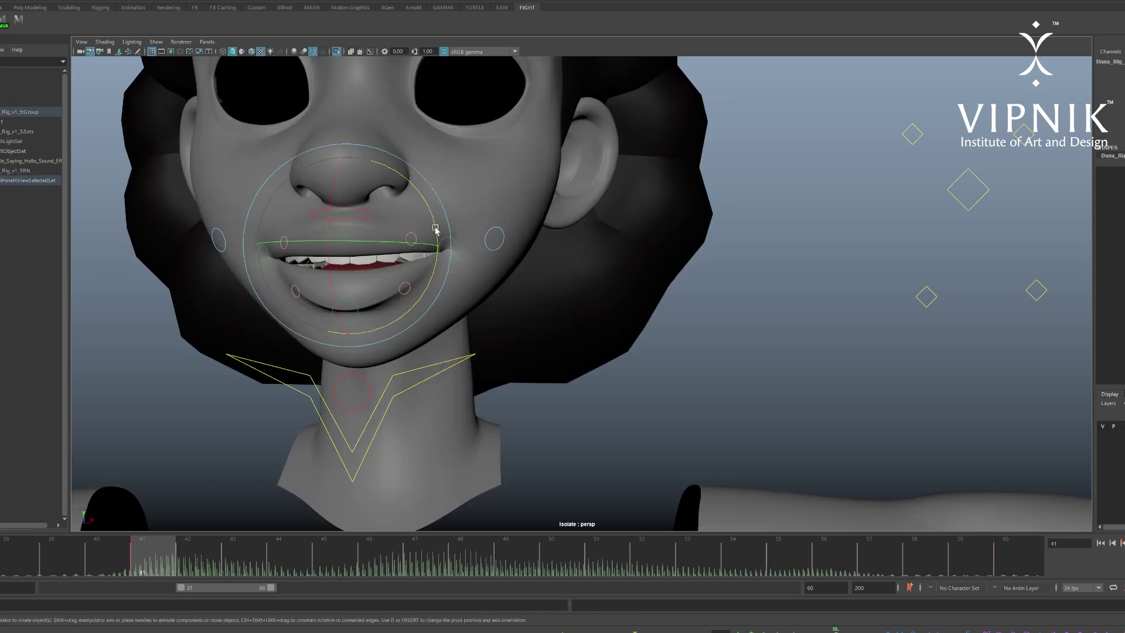
drag(435, 229, 437, 225)
click(657, 284)
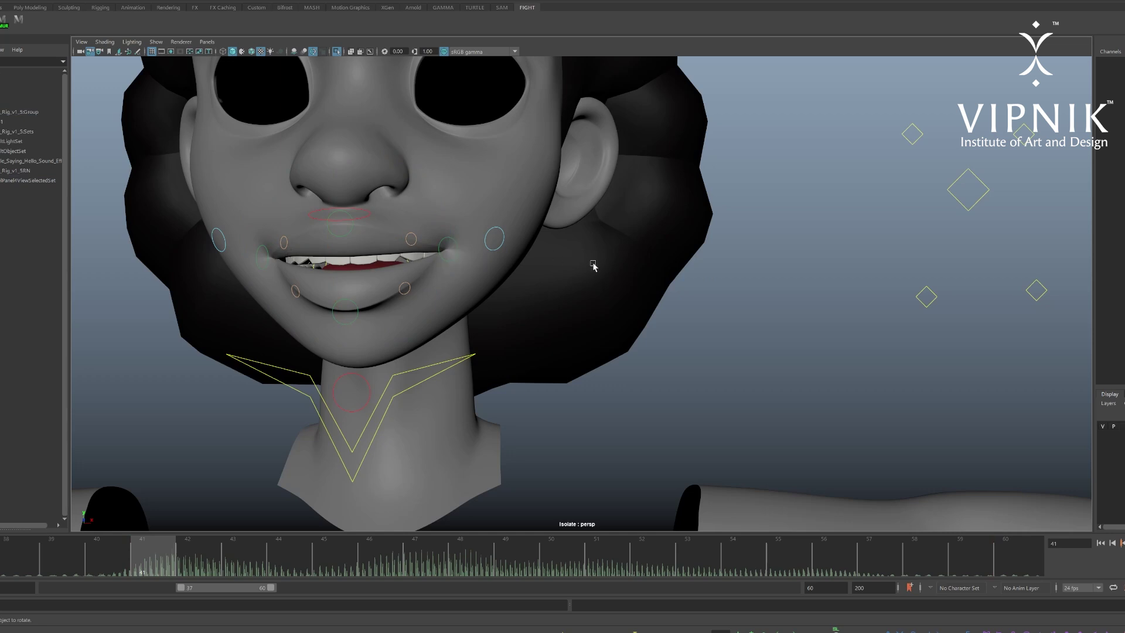
- Raise the panel mouth corner control farther from the face slightly at frame 41 and key all the mouth, cheek, jaw and panel controls
click(1037, 290)
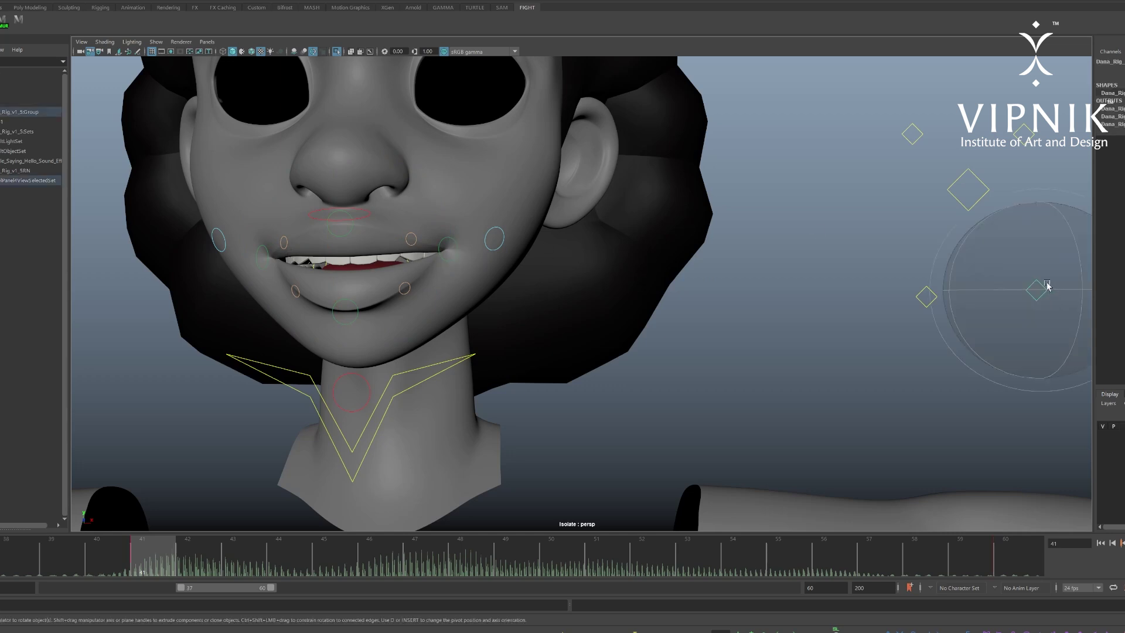
key(w)
drag(1037, 258, 1051, 219)
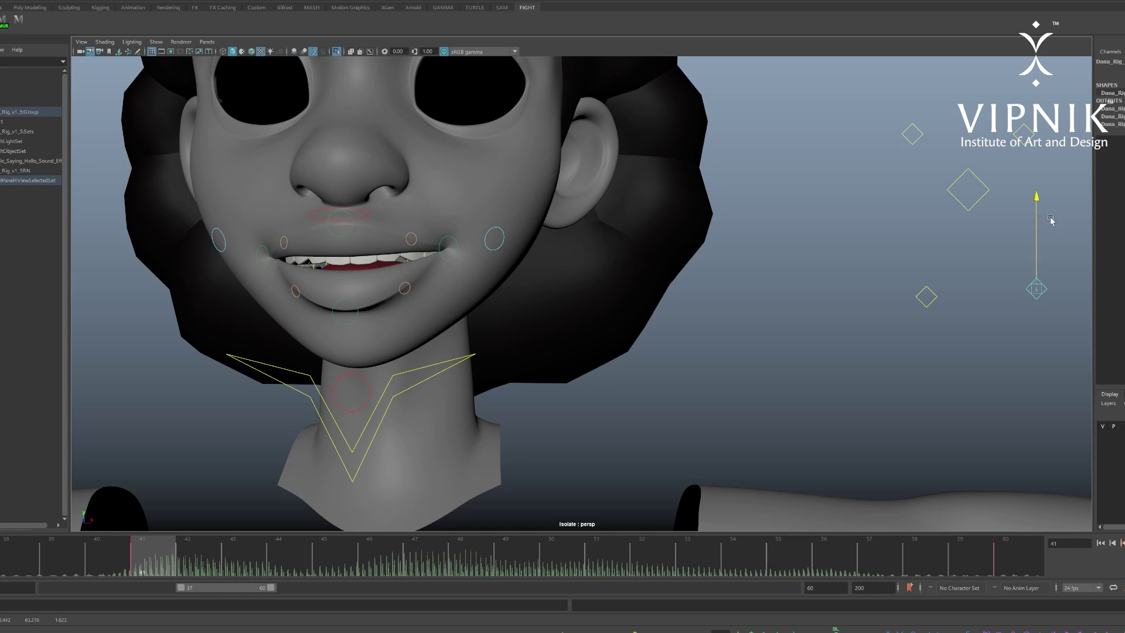
key(s)
click(905, 258)
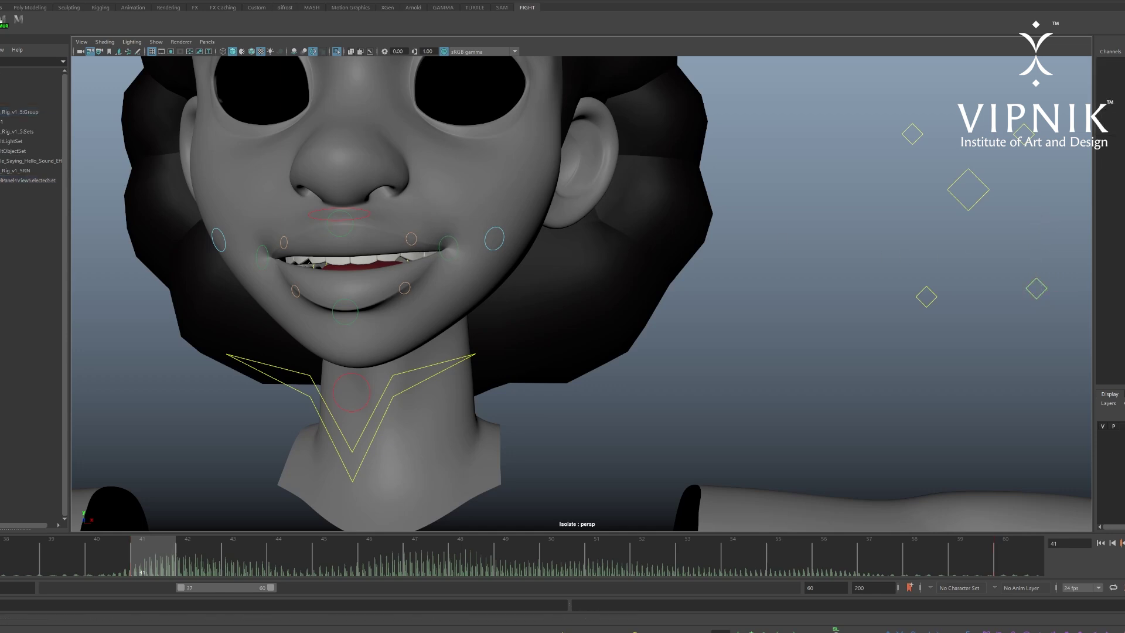
drag(127, 96, 1036, 505)
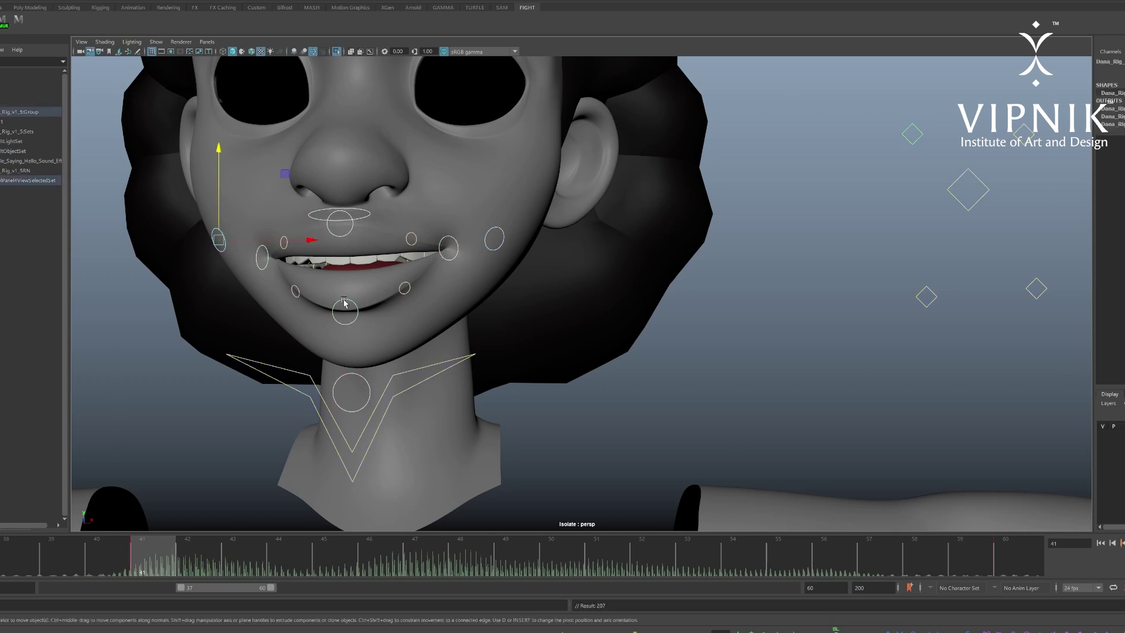
- Flip repeatedly between the keys at frames 37 and 41 to compare the closed and open mouth poses
key(comma)
key(period)
key(comma)
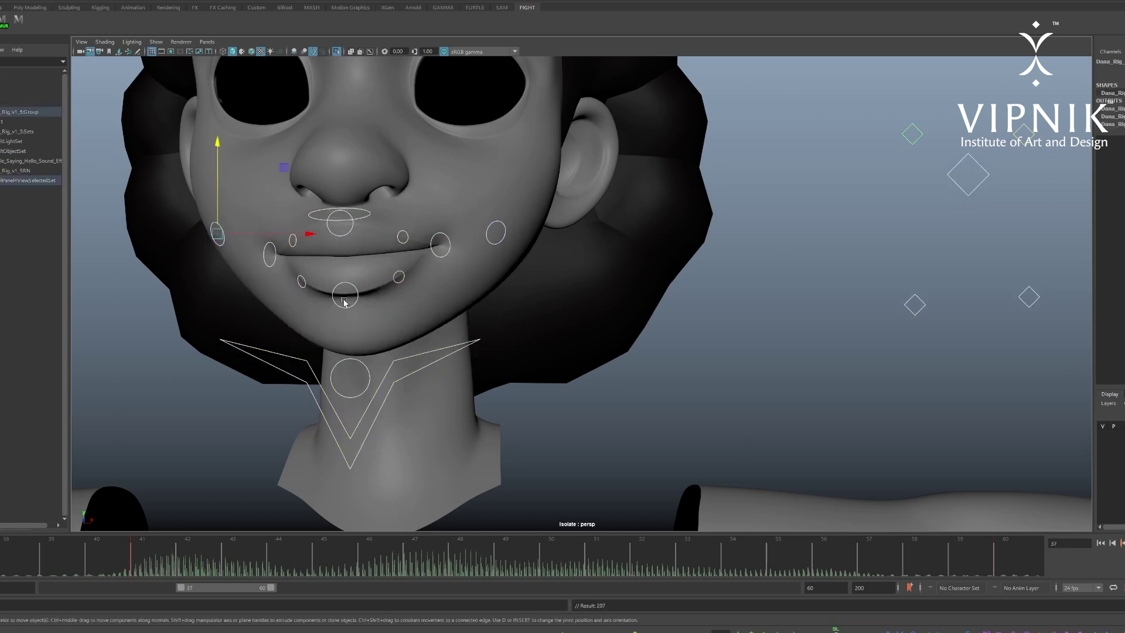
key(period)
key(comma)
key(period)
key(comma)
key(period)
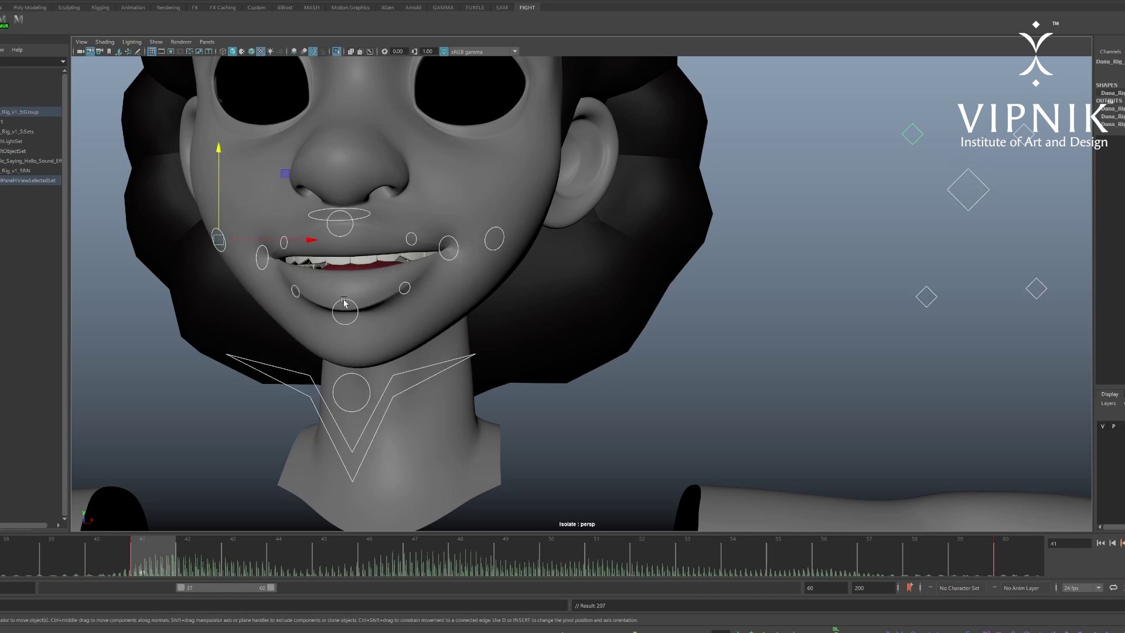
key(comma)
key(period)
key(comma)
key(period)
key(comma)
key(period)
key(comma)
key(period)
key(comma)
key(period)
key(comma)
key(period)
key(comma)
key(period)
key(comma)
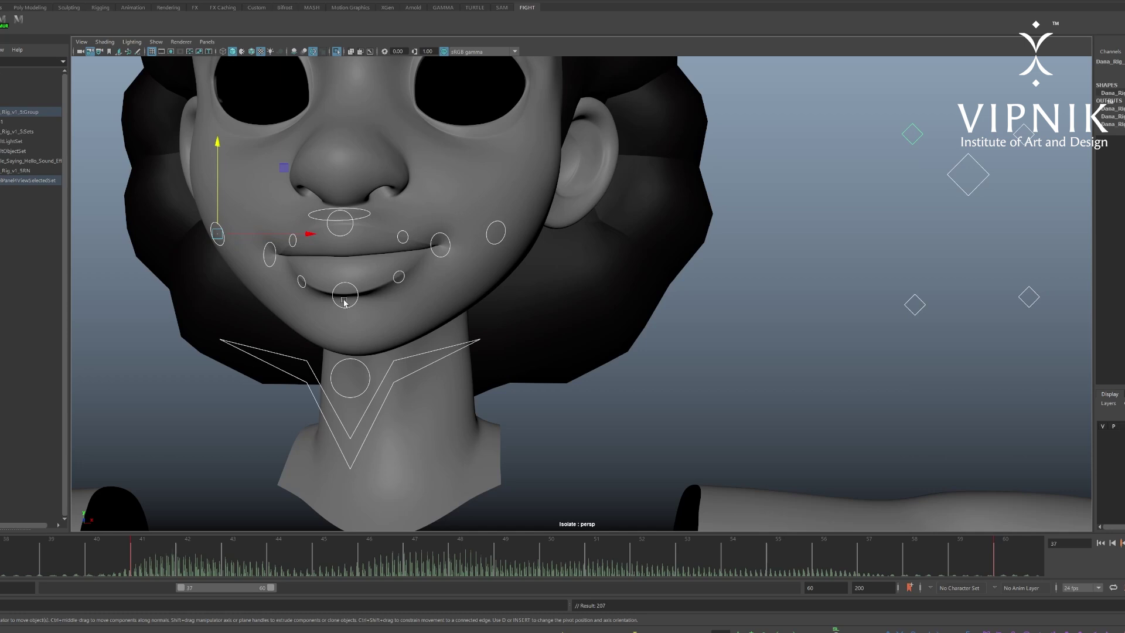
key(period)
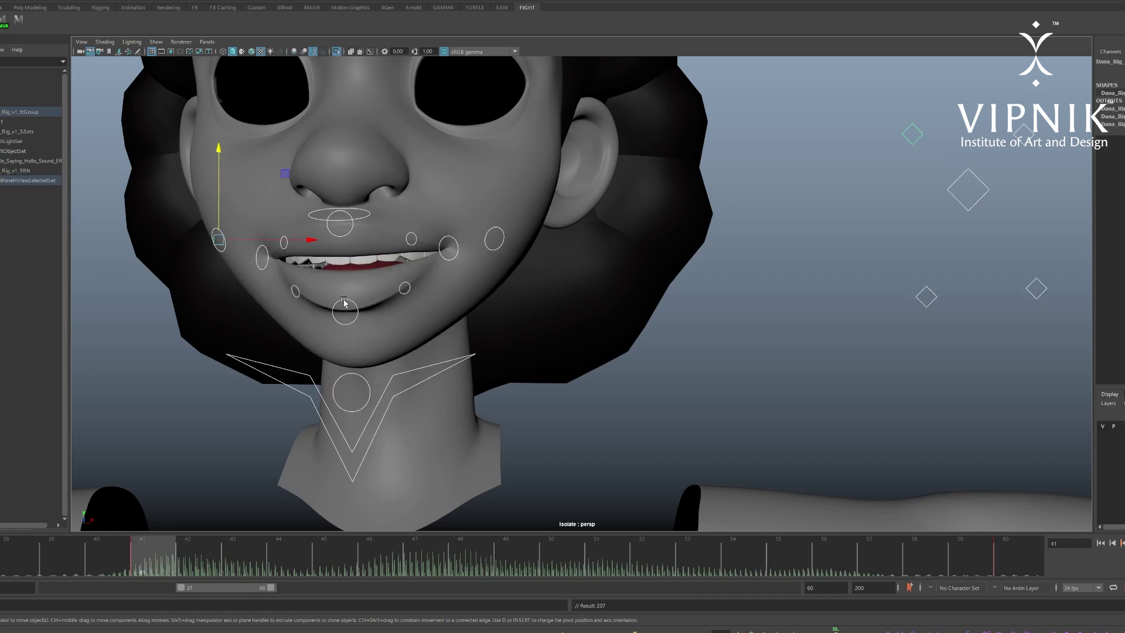
- Reselect all the mouth and panel controls, and play and scrub the audio around frames 38 to 44 against the mouth motion
click(583, 225)
drag(134, 98, 1084, 498)
drag(177, 569, 239, 573)
key(comma)
key(comma)
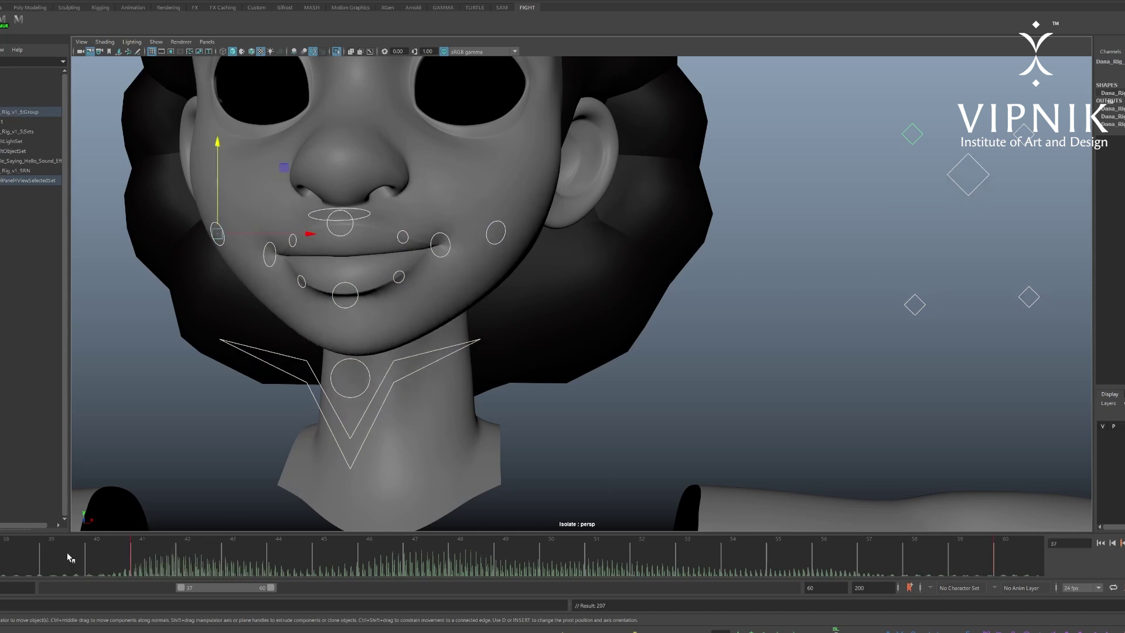
drag(69, 557, 48, 544)
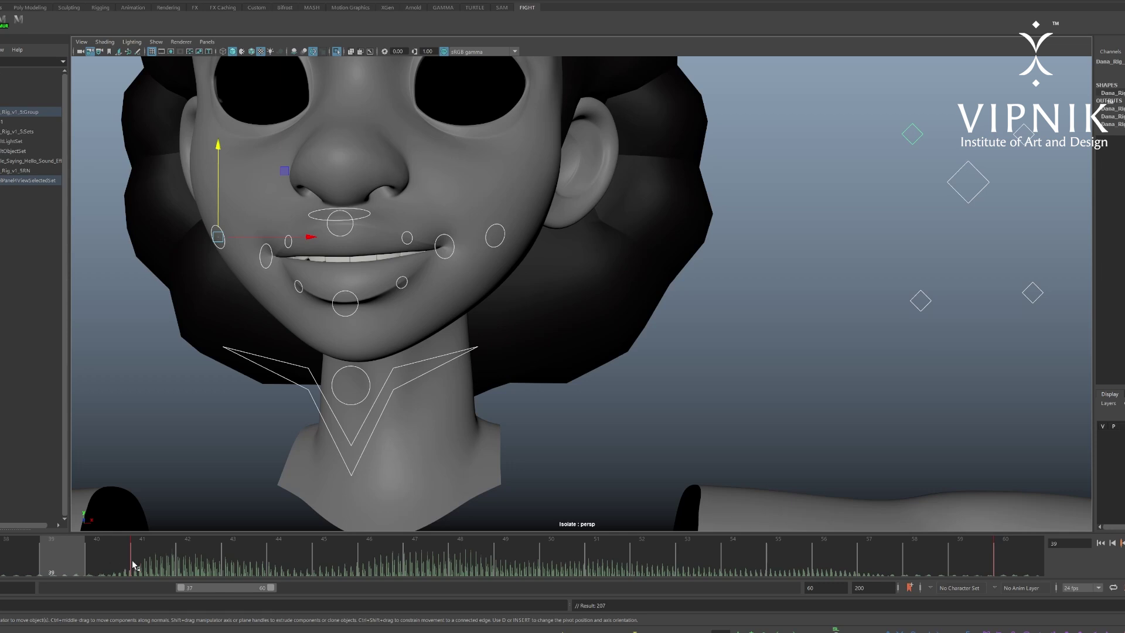
drag(88, 561, 7, 548)
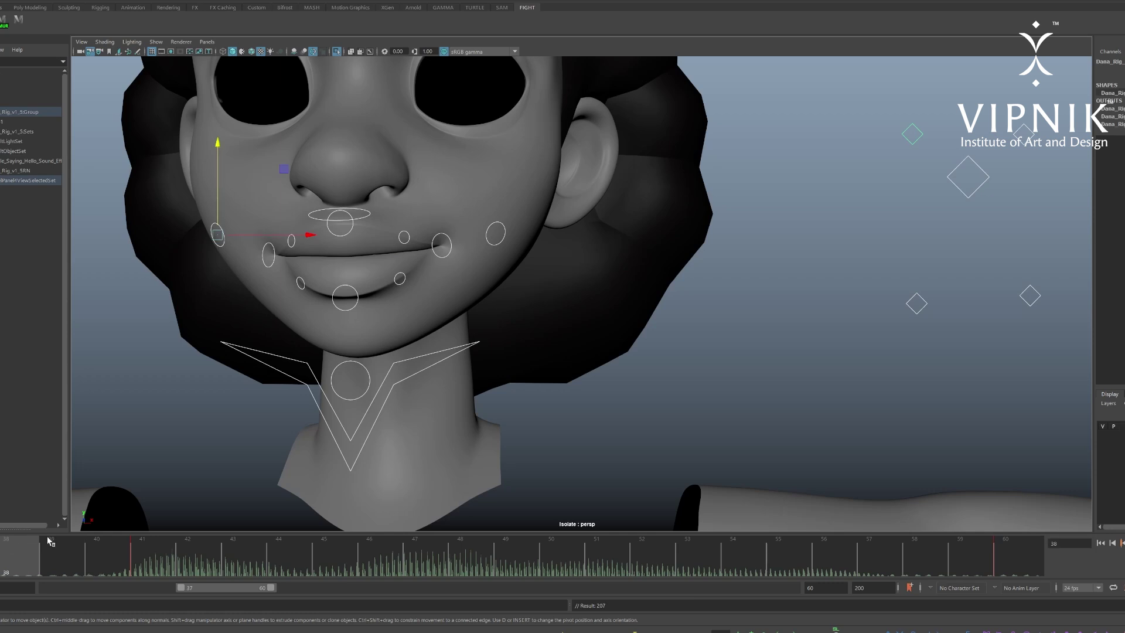
key(alt+v)
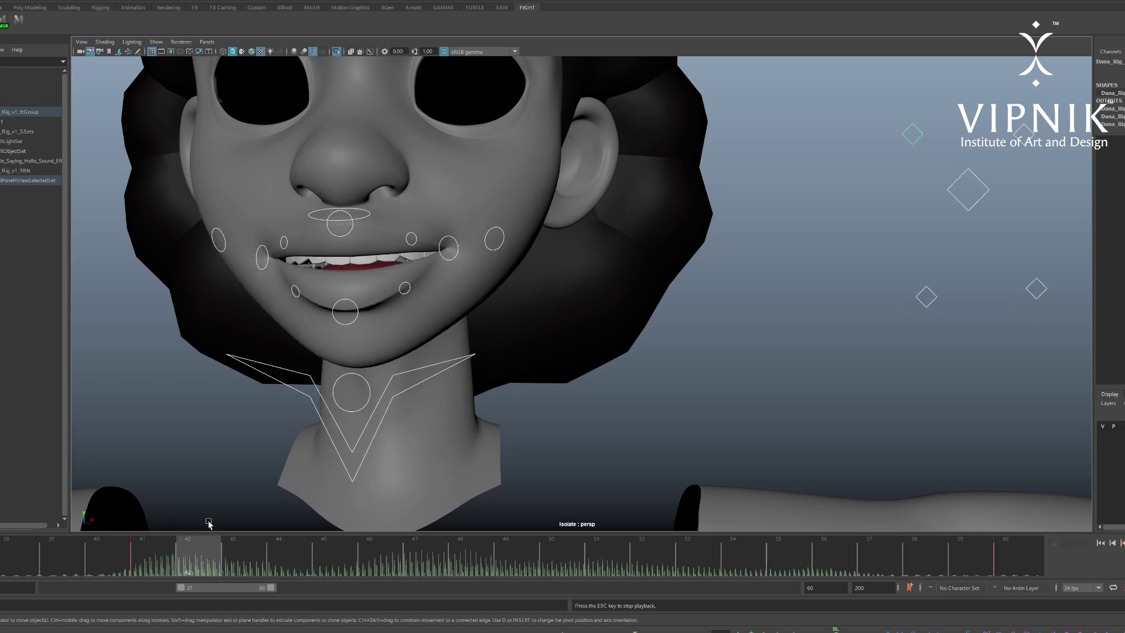
drag(283, 561, 156, 566)
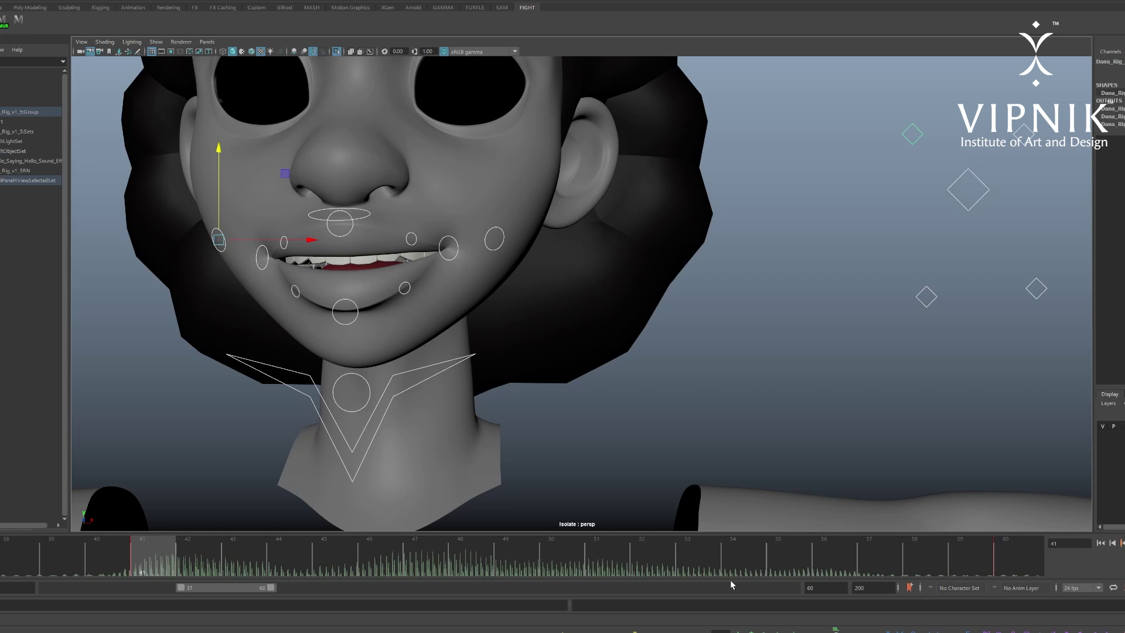
drag(160, 558, 2, 554)
drag(88, 550, 343, 561)
click(163, 554)
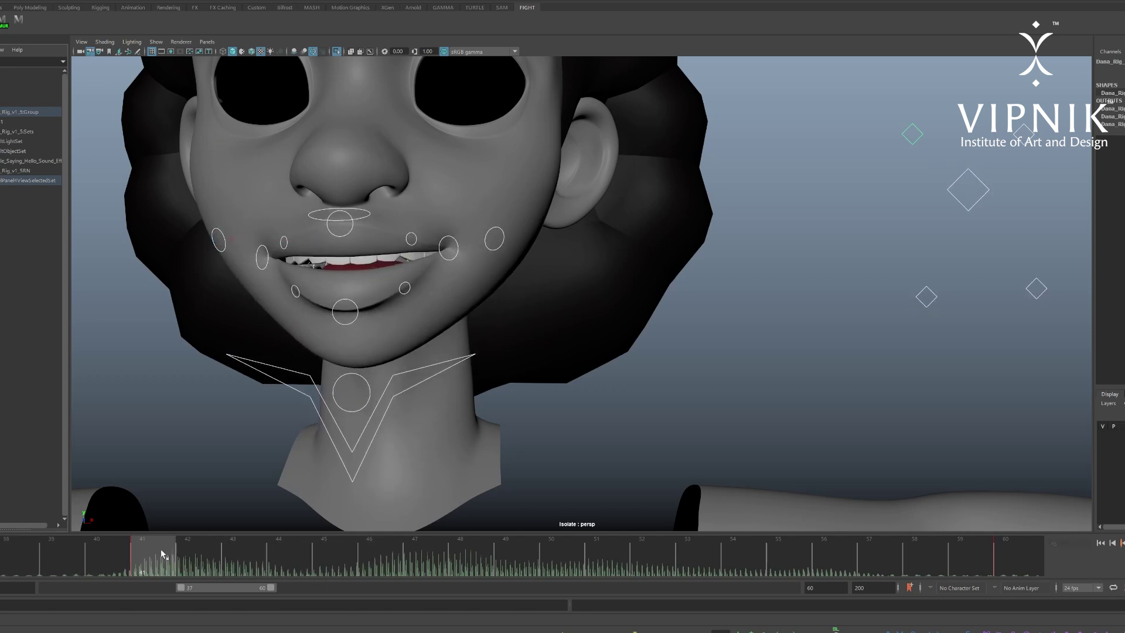
- Go to frame 45 and key all the mouth, cheek, jaw and panel controls there
click(336, 560)
click(597, 447)
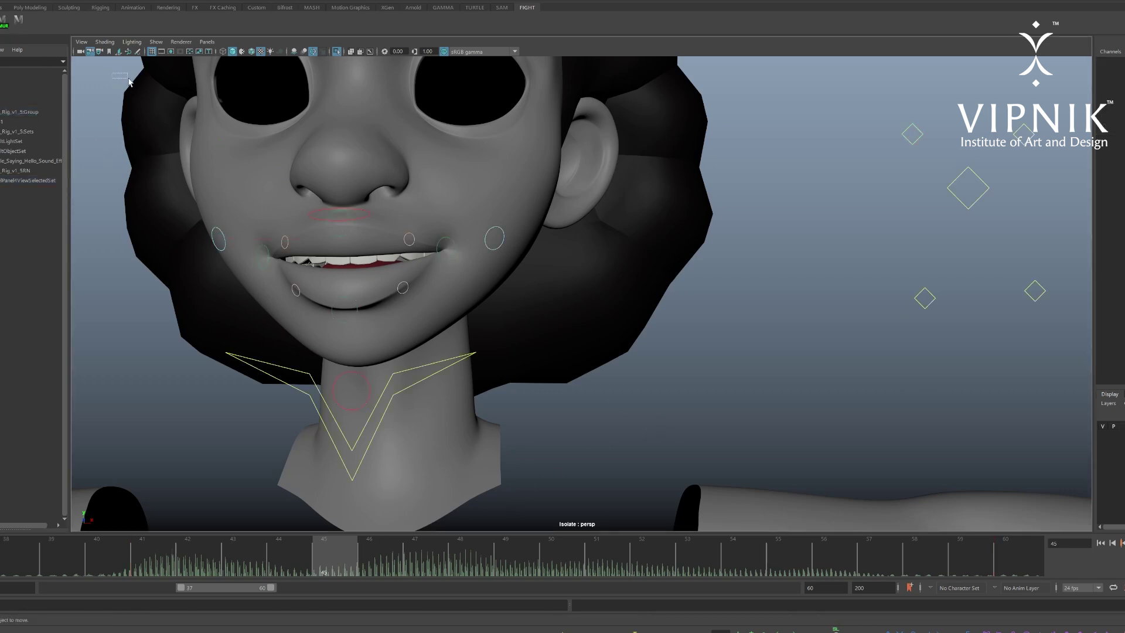
drag(128, 82, 1090, 487)
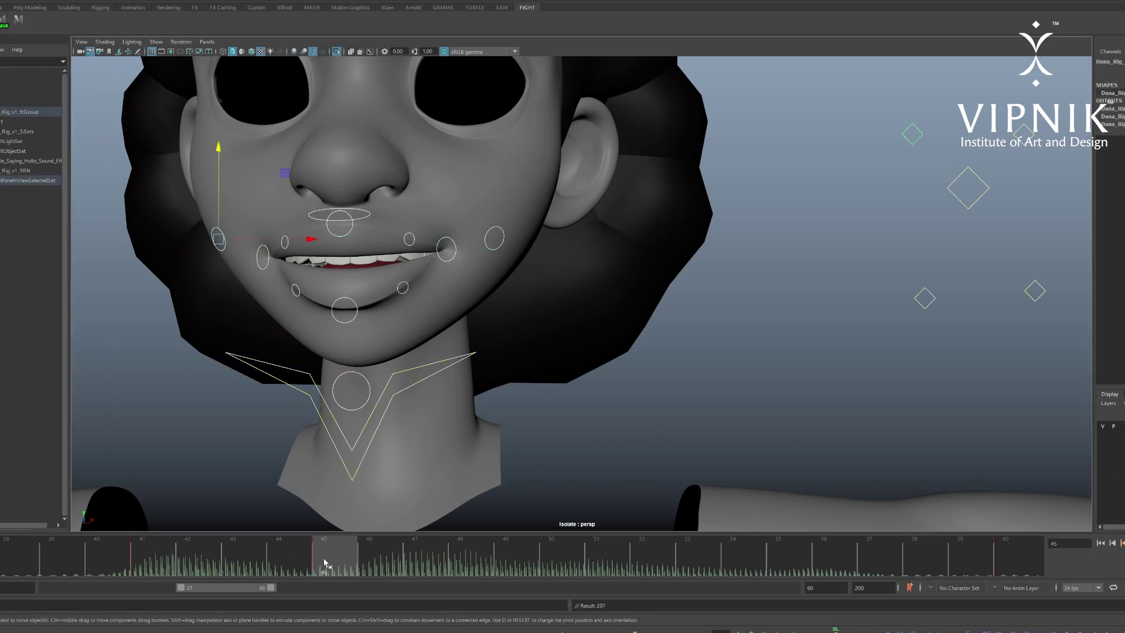
mouse_move(326, 564)
mouse_down()
mouse_move(152, 566)
mouse_move(350, 581)
mouse_up()
click(564, 456)
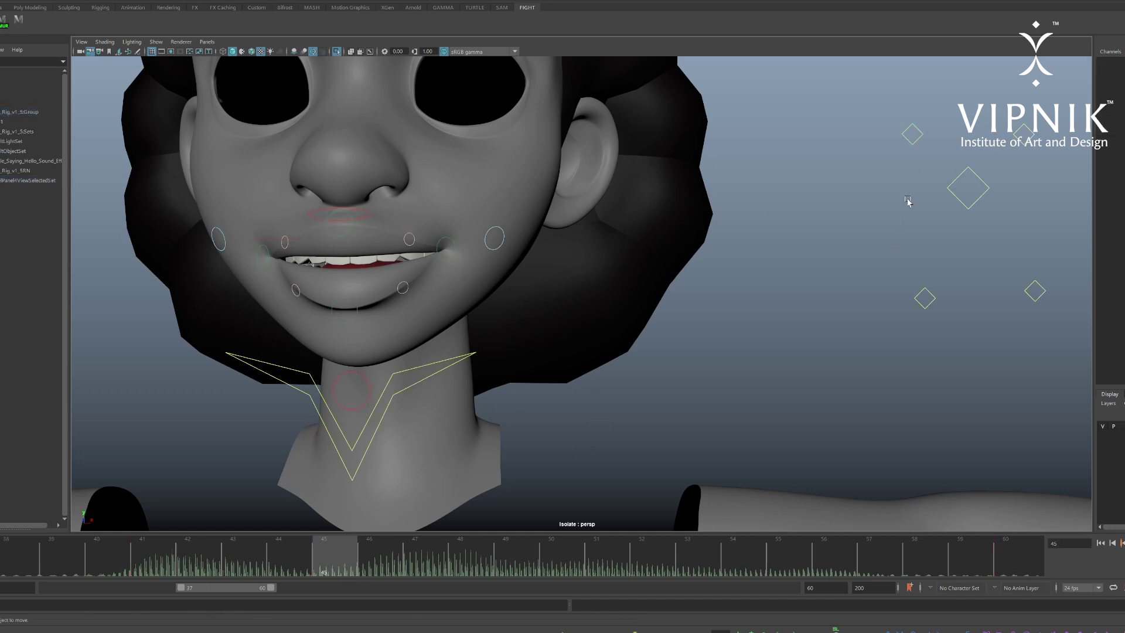
- Lower the panel's large diamond mouth control at frame 45 to open the jaw wider
click(970, 189)
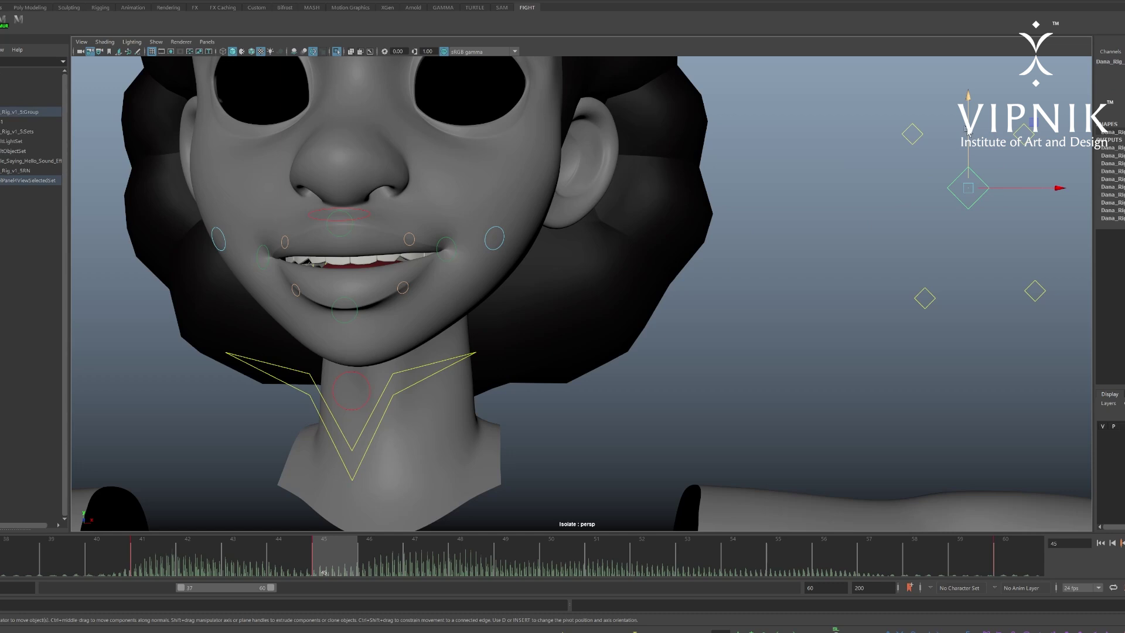
drag(968, 130, 967, 149)
click(873, 272)
- Move both panel mouth corner controls down and toward the face at frame 45 to narrow and round the lips
drag(846, 260, 1095, 362)
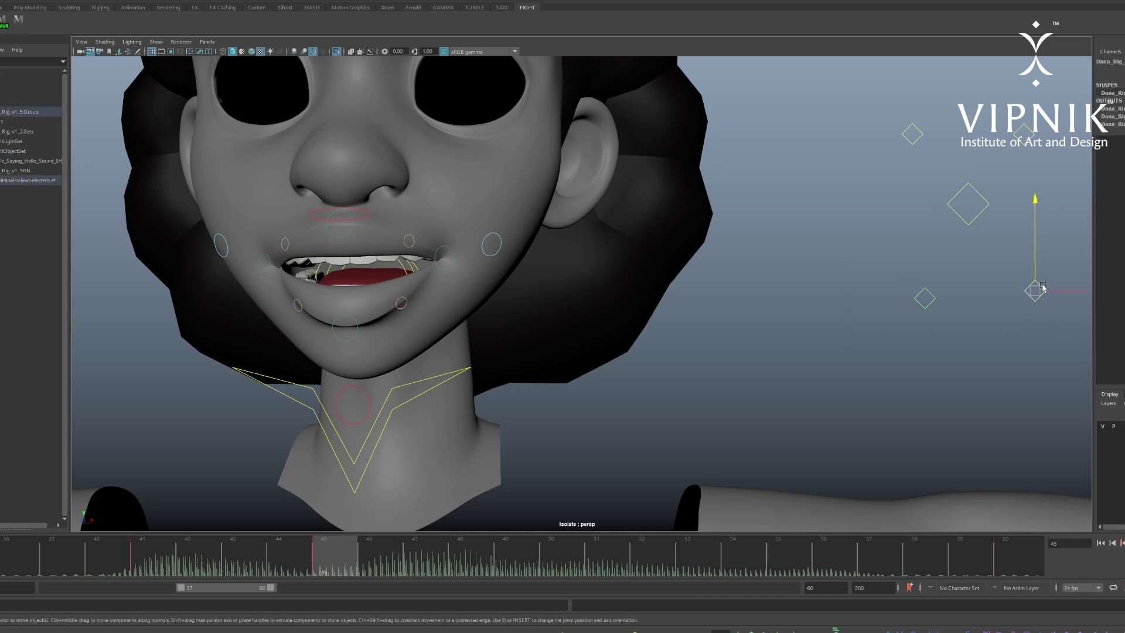
drag(1034, 236, 1034, 242)
drag(1068, 298, 1048, 299)
click(839, 251)
drag(839, 249, 1055, 383)
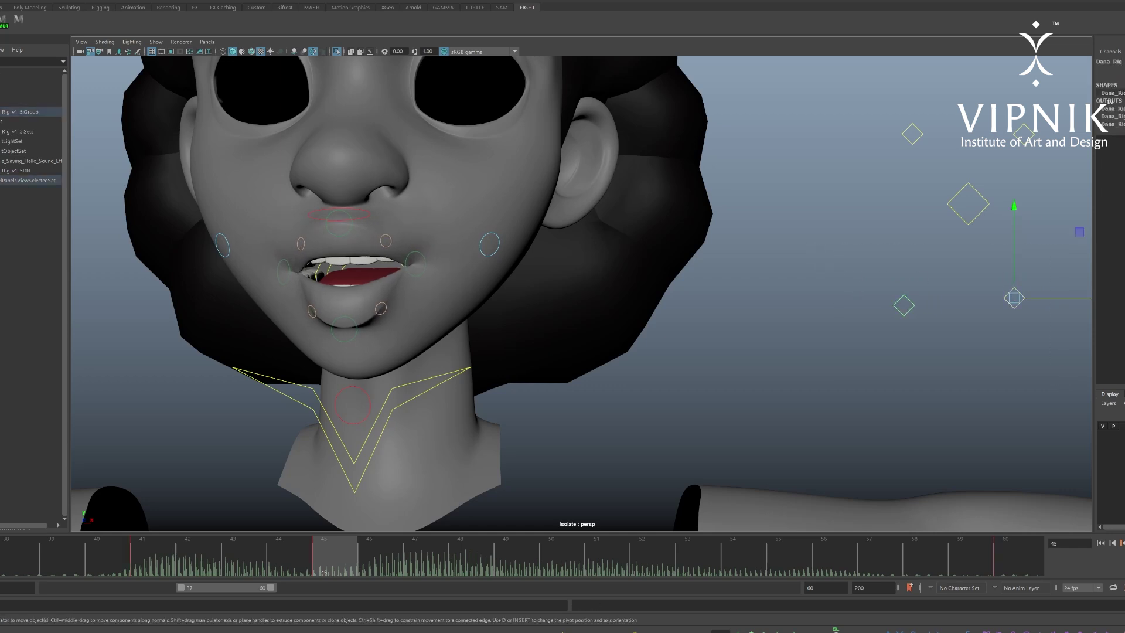
key(Return)
click(901, 388)
drag(861, 280, 1072, 368)
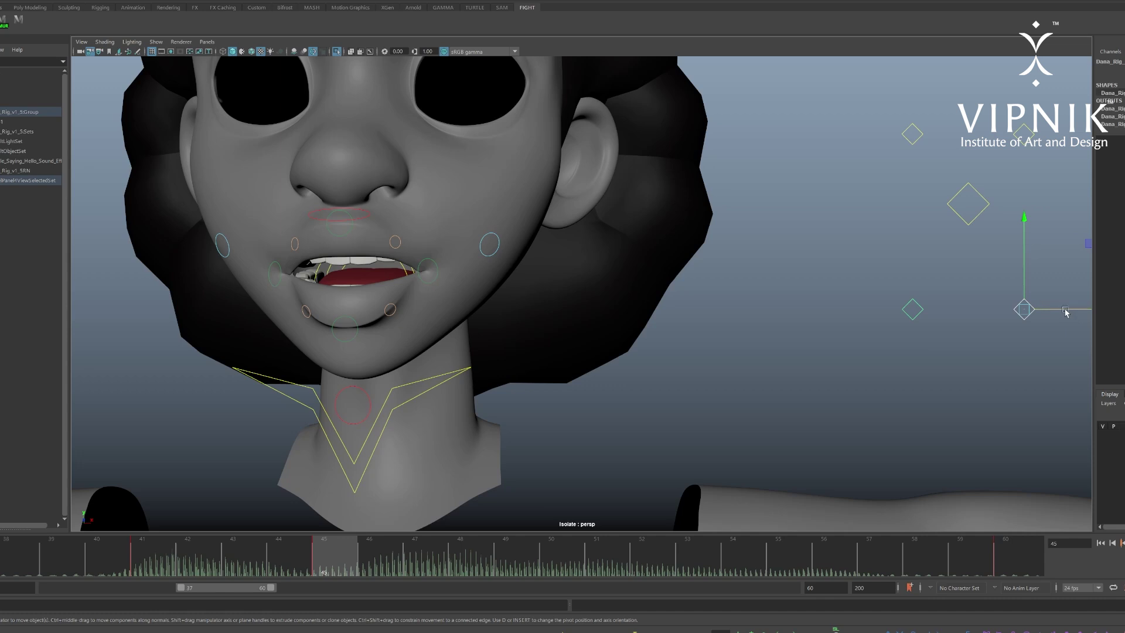
drag(1065, 312, 1051, 310)
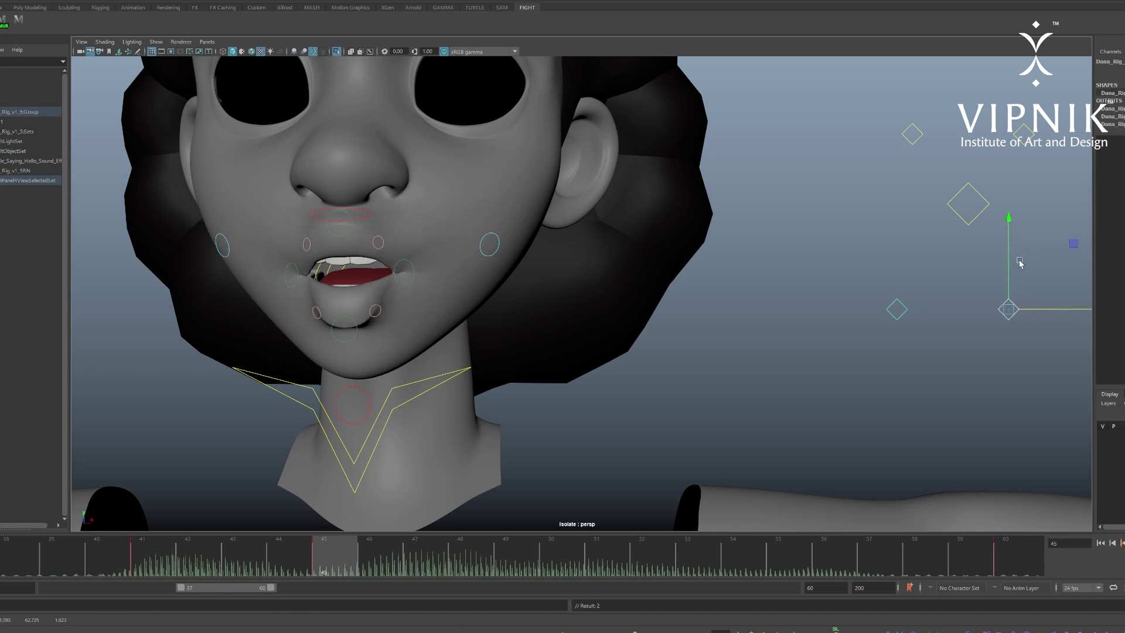
drag(1009, 246, 1014, 285)
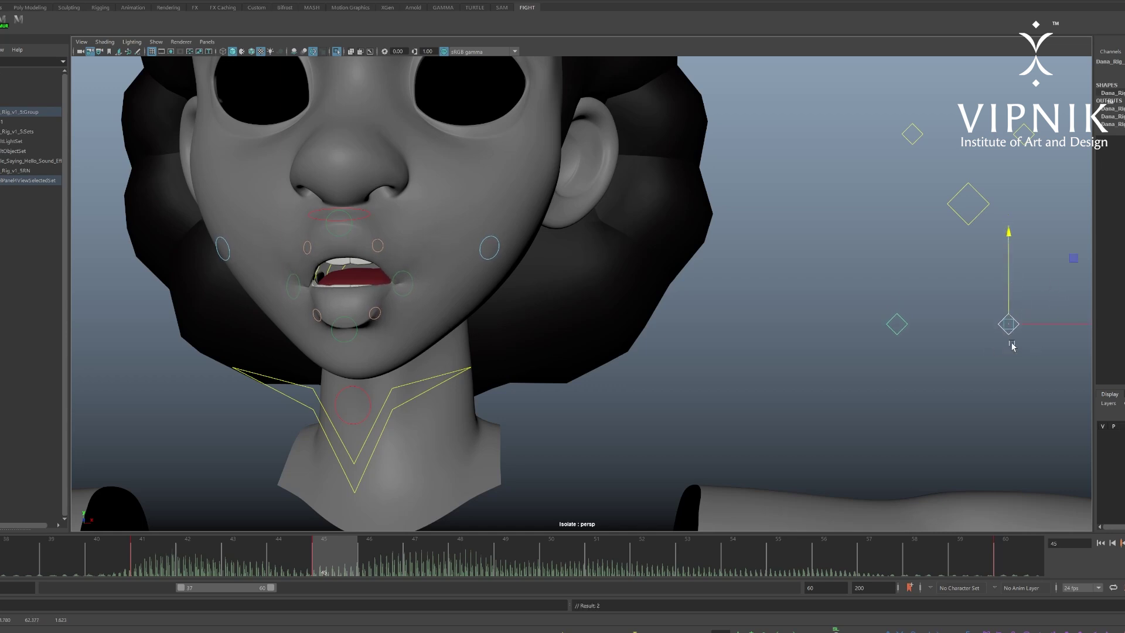
- Nudge each panel mouth corner control individually toward the face to tighten the rounded lip shape at frame 45
click(1075, 259)
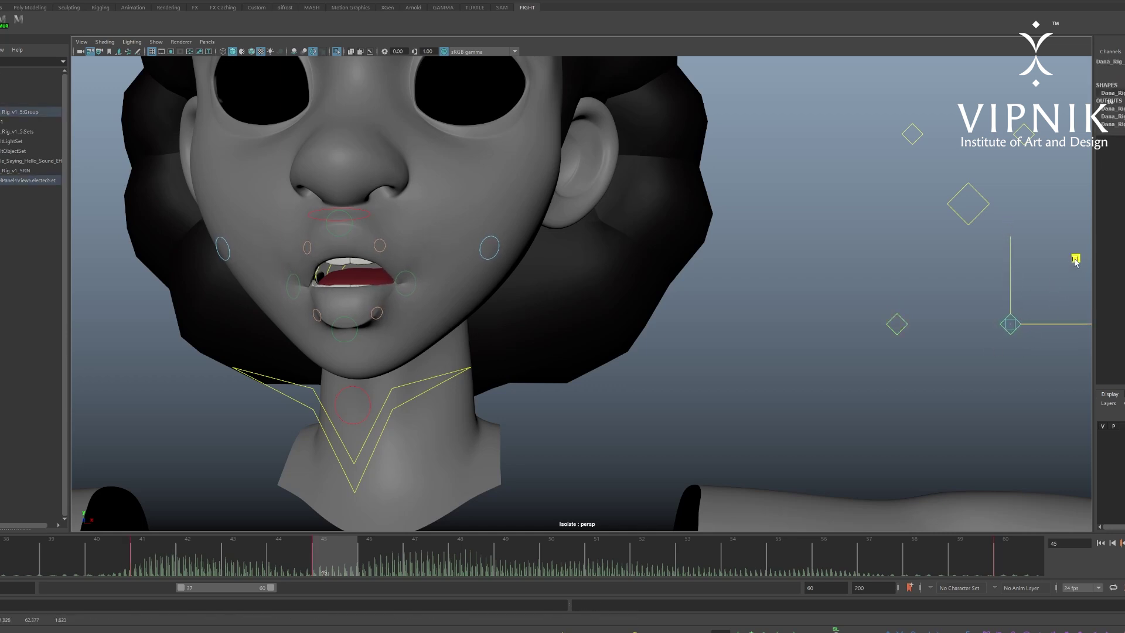
middle_drag(1075, 260, 1073, 264)
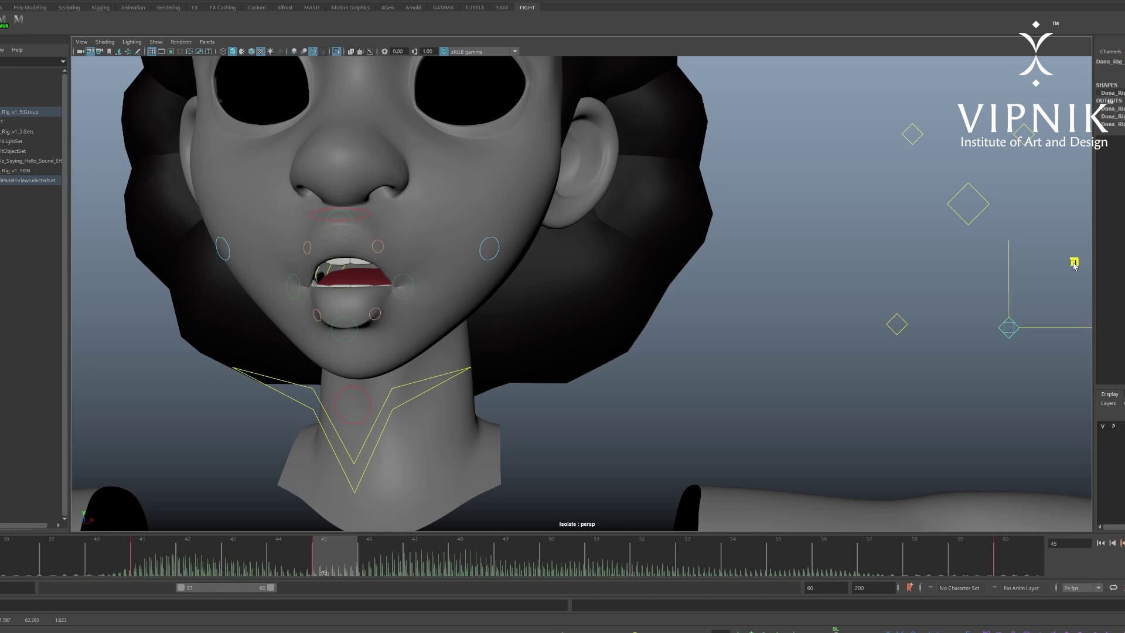
drag(1005, 260, 1004, 256)
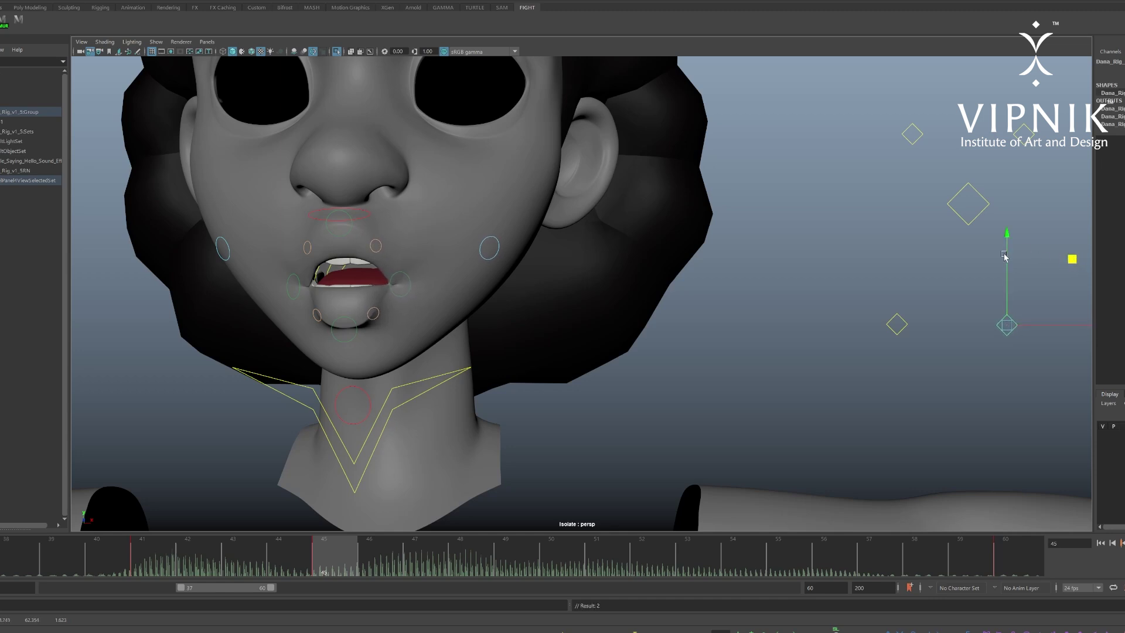
click(945, 272)
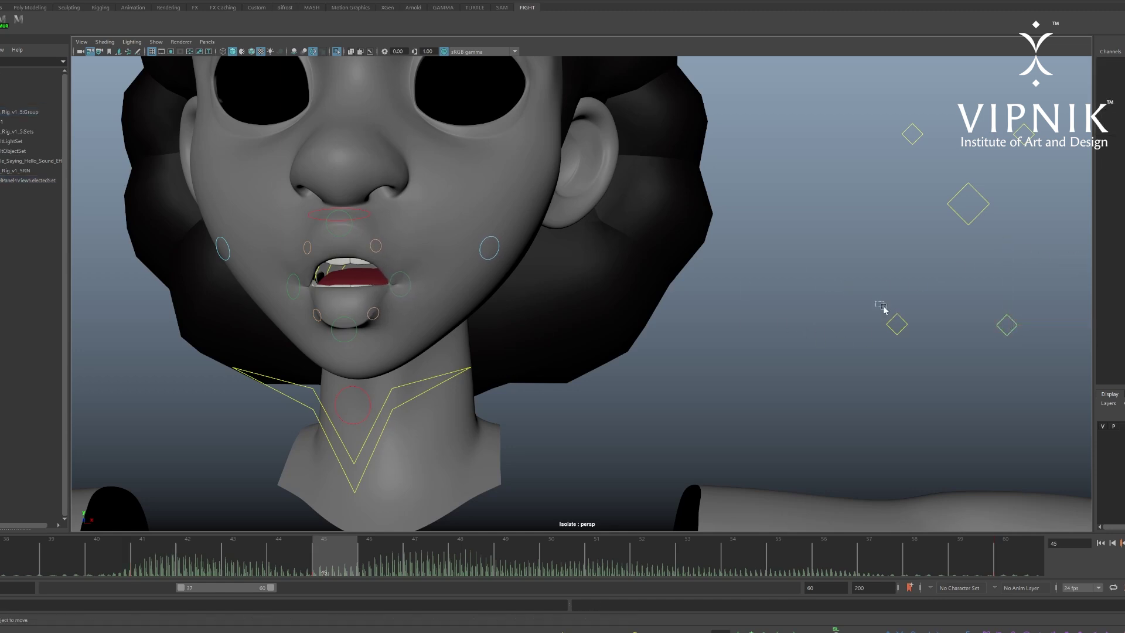
drag(882, 308, 924, 326)
click(692, 271)
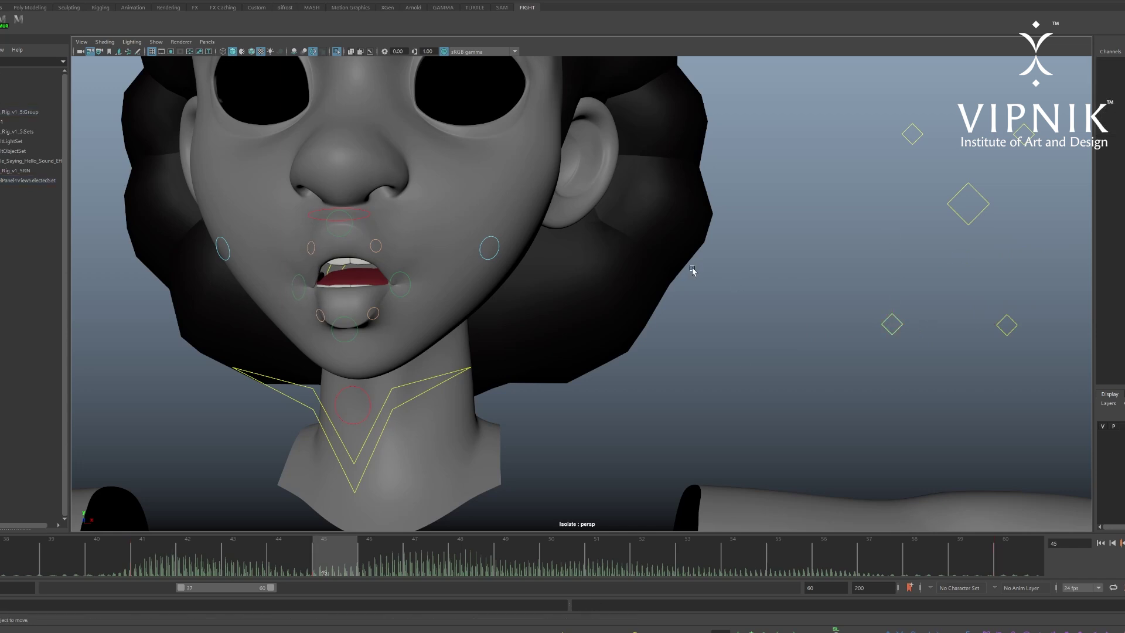
drag(694, 270, 1076, 414)
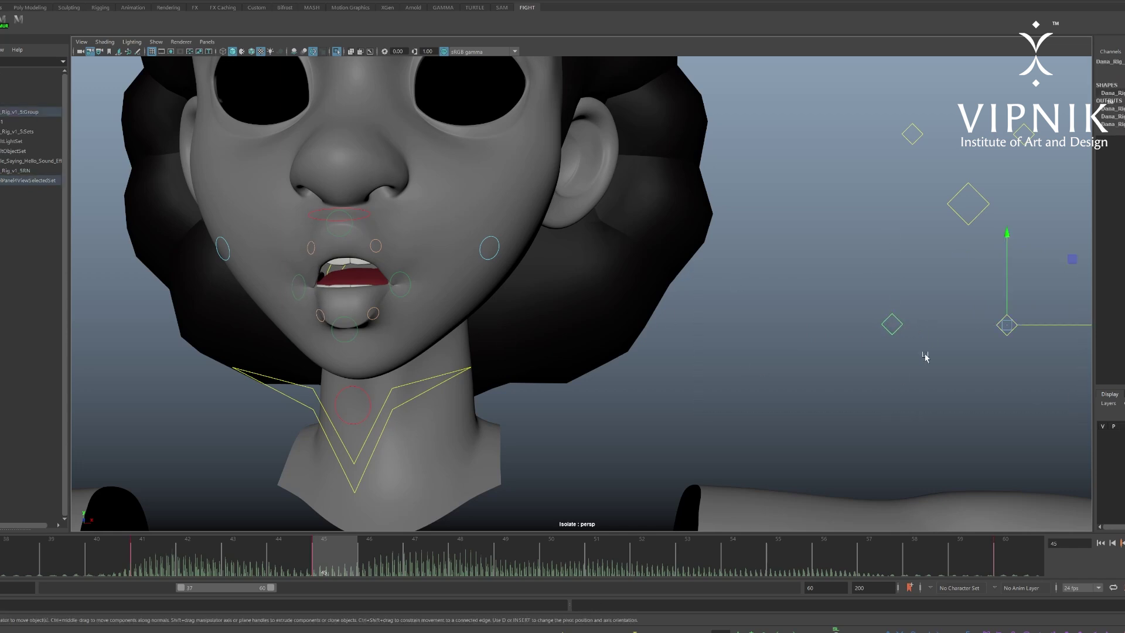
click(888, 240)
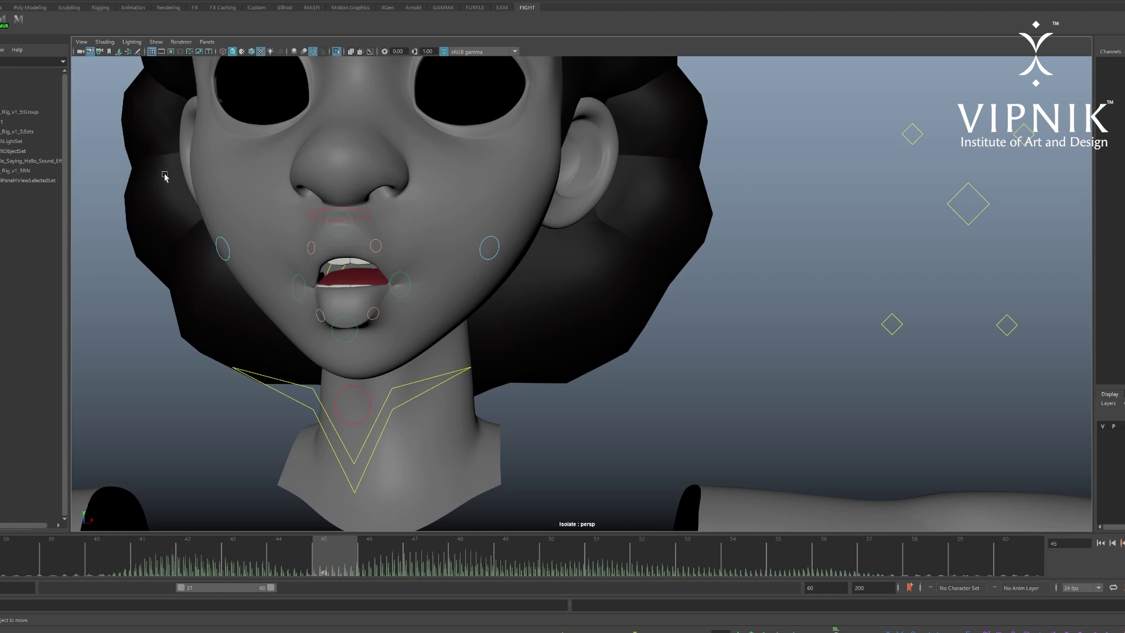
- Key all the mouth, cheek, jaw and panel controls at frame 45, re-key them at frame 41, and scrub back to frame 45
drag(141, 185, 1107, 565)
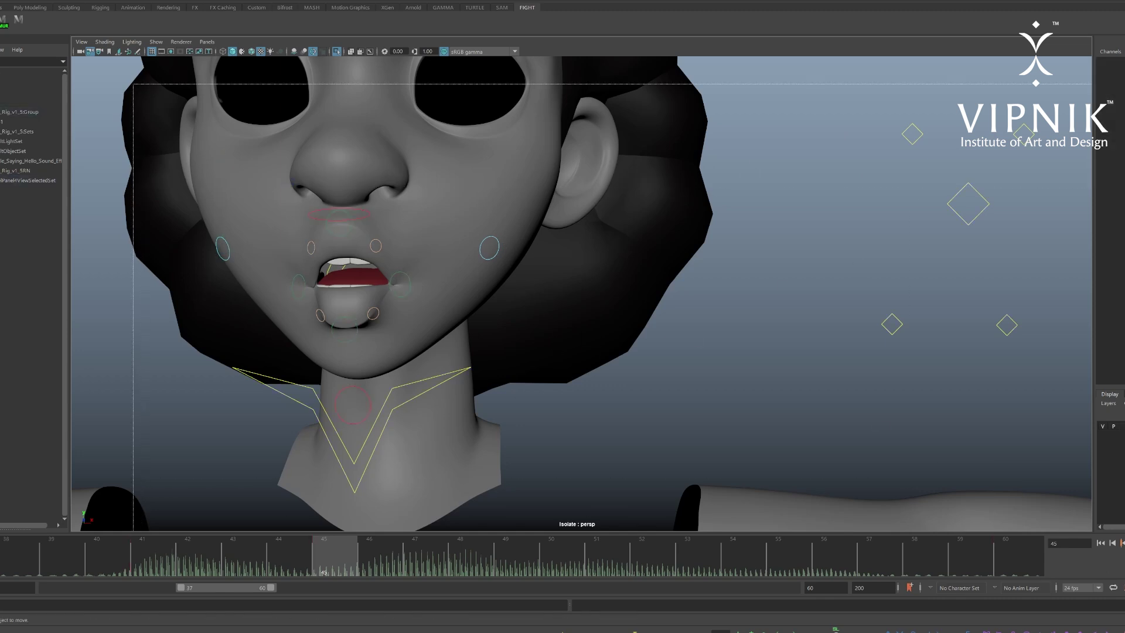
drag(326, 548, 150, 552)
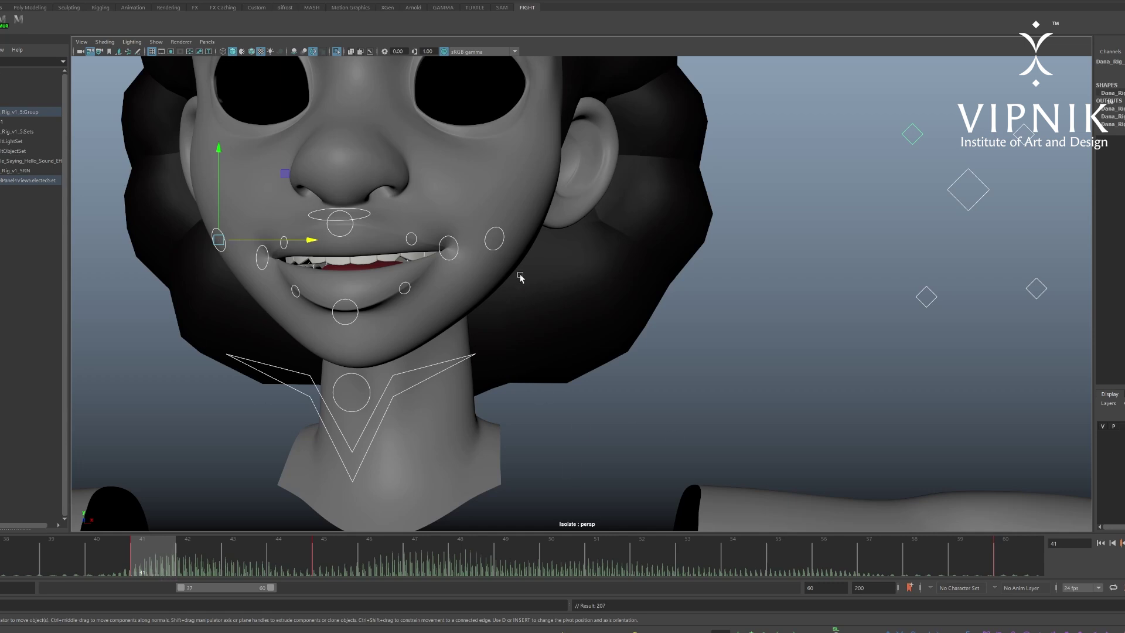
click(419, 199)
drag(126, 84, 1075, 557)
key(s)
drag(170, 575, 330, 569)
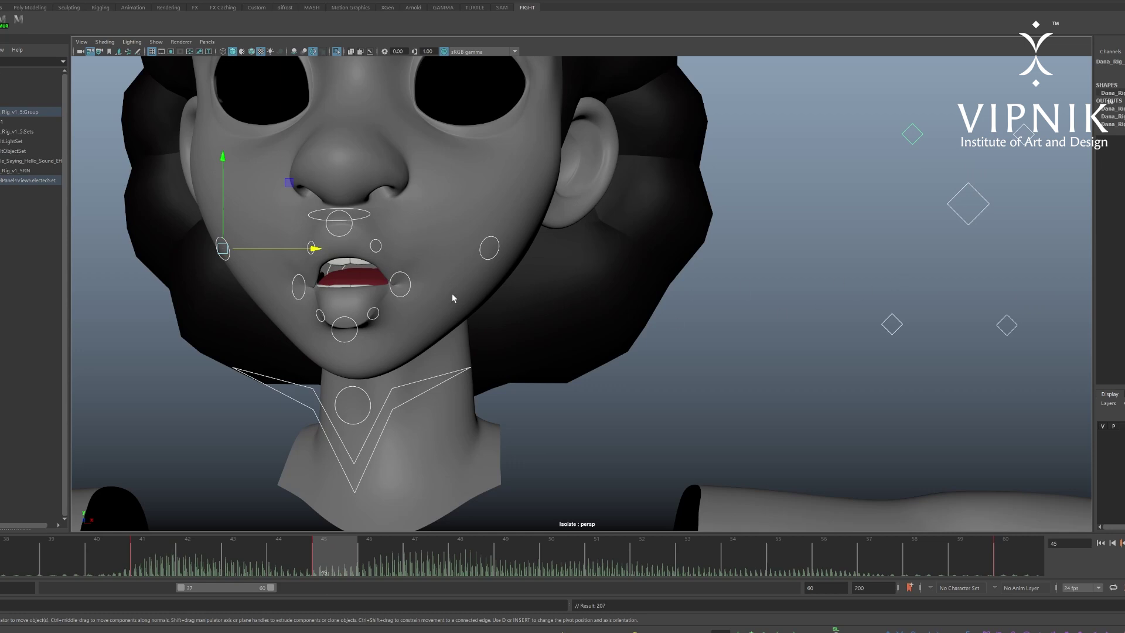
- Zoom into the open mouth at frame 45, select the control curve on the tongue and rotate it slightly
click(582, 322)
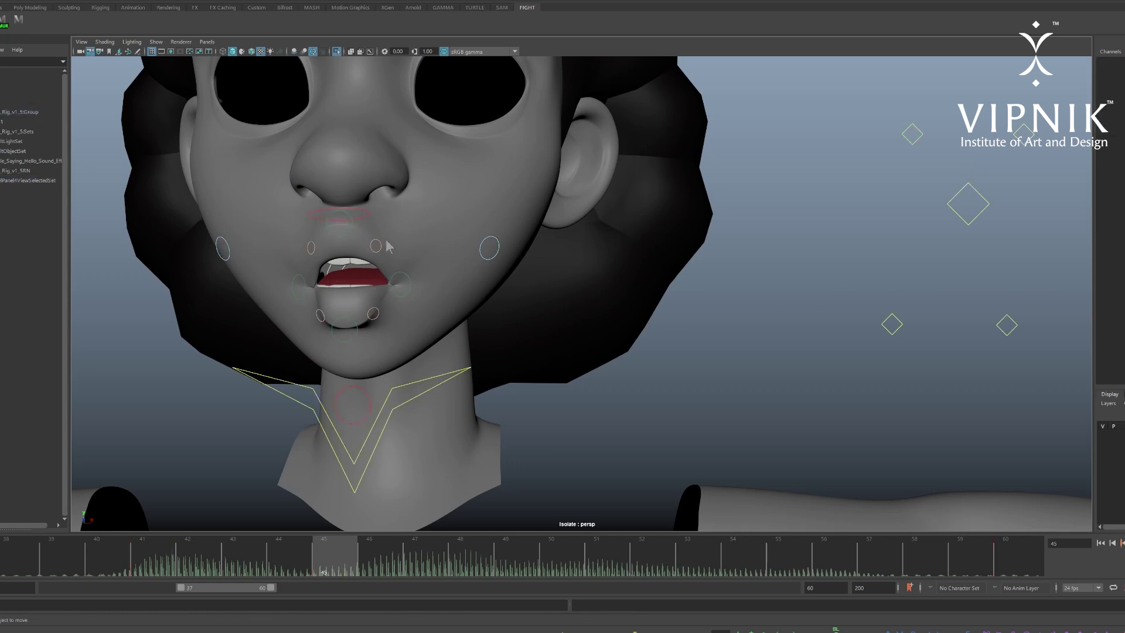
alt+drag(392, 175, 339, 354)
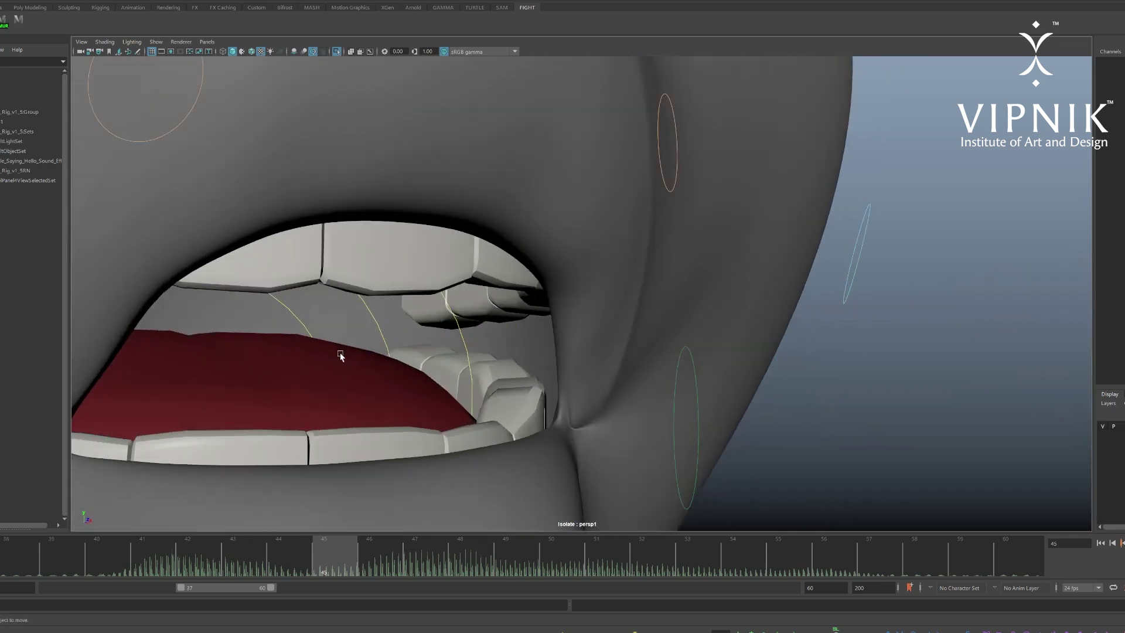
drag(281, 309, 364, 322)
key(e)
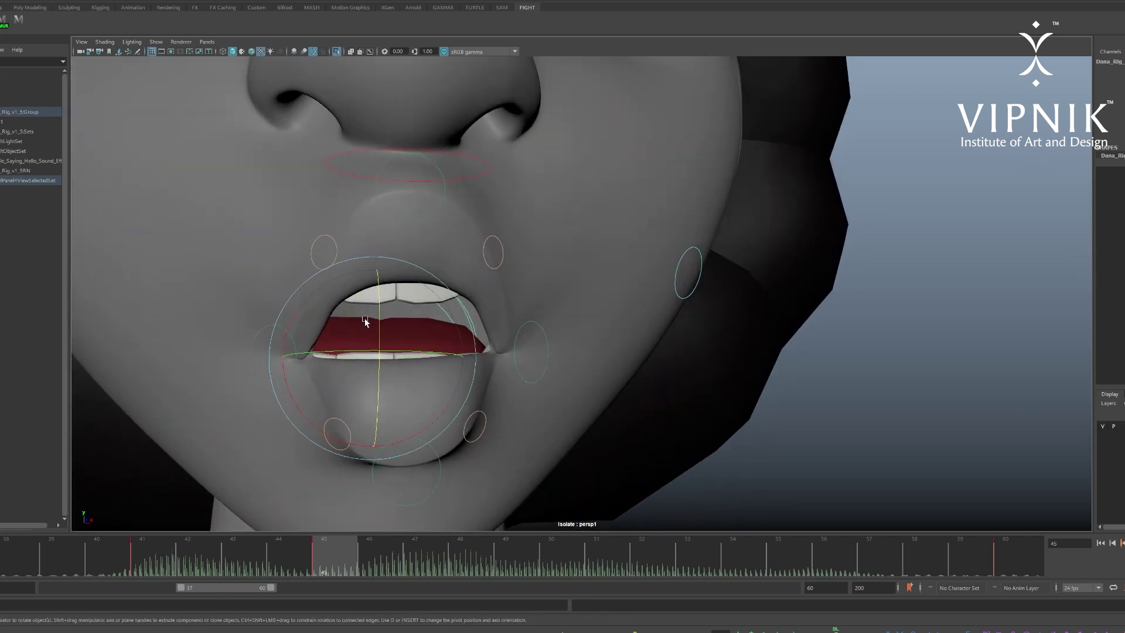
key(plus)
key(space)
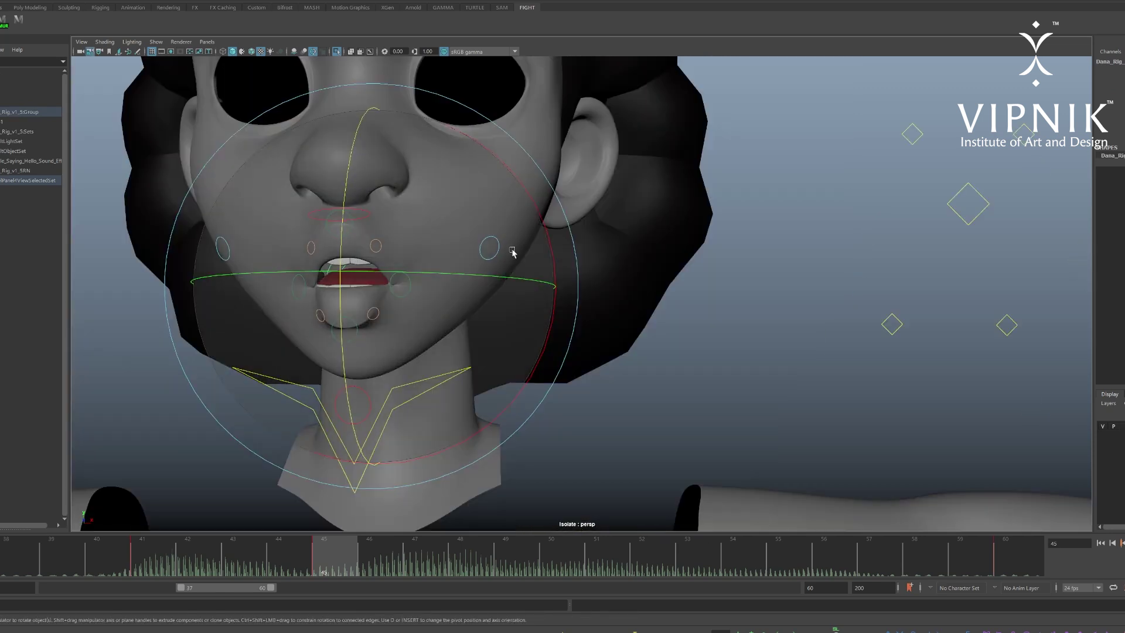
mouse_move(342, 224)
mouse_down()
mouse_move(349, 201)
mouse_move(341, 220)
mouse_up()
- Rotate the remaining tongue controls at frame 45 to shape the tongue inside the open mouth
click(344, 279)
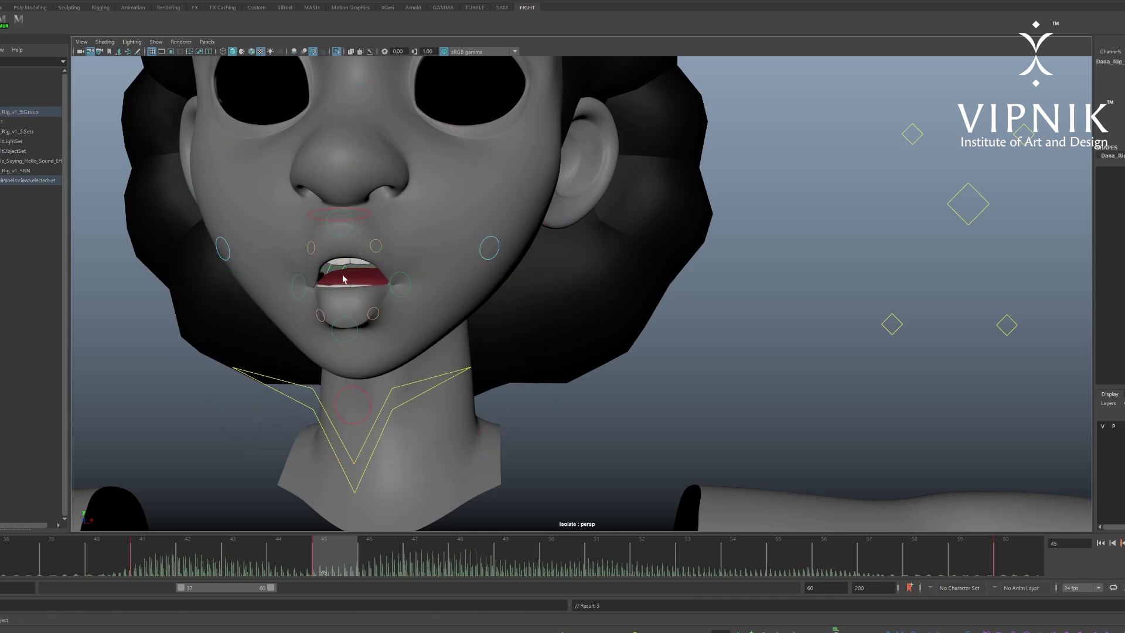
click(353, 261)
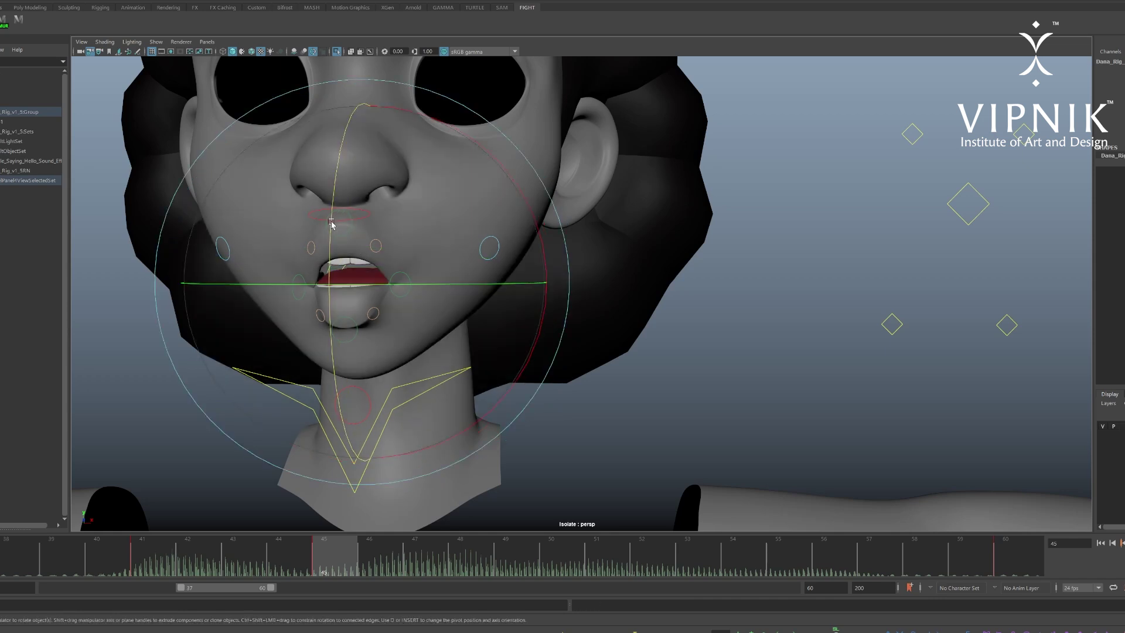
drag(331, 224, 342, 206)
click(334, 274)
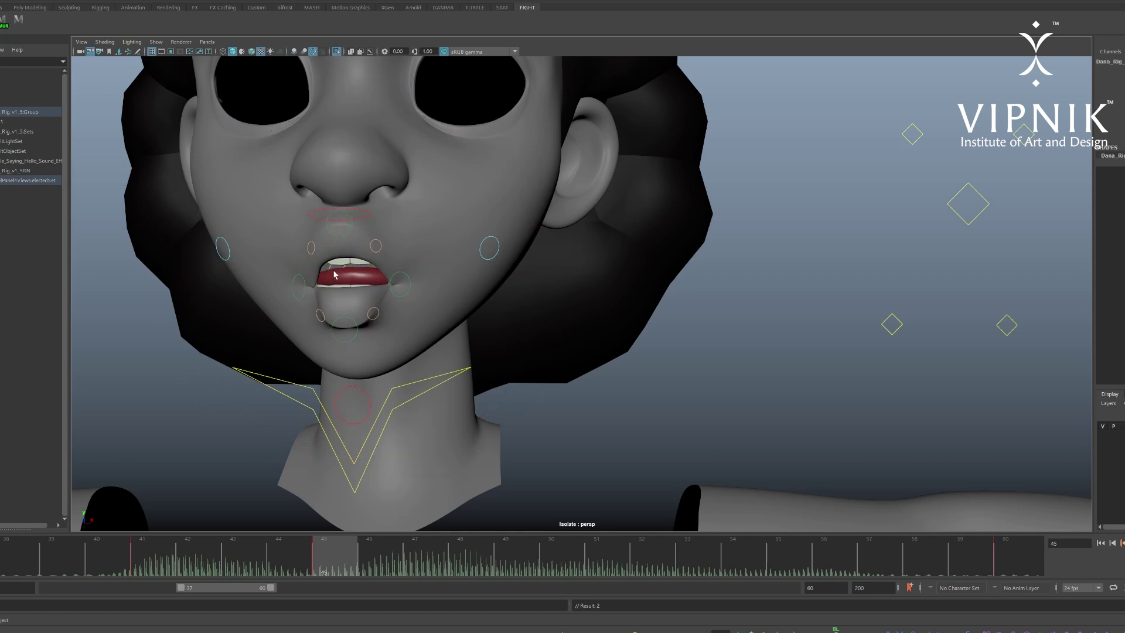
click(331, 271)
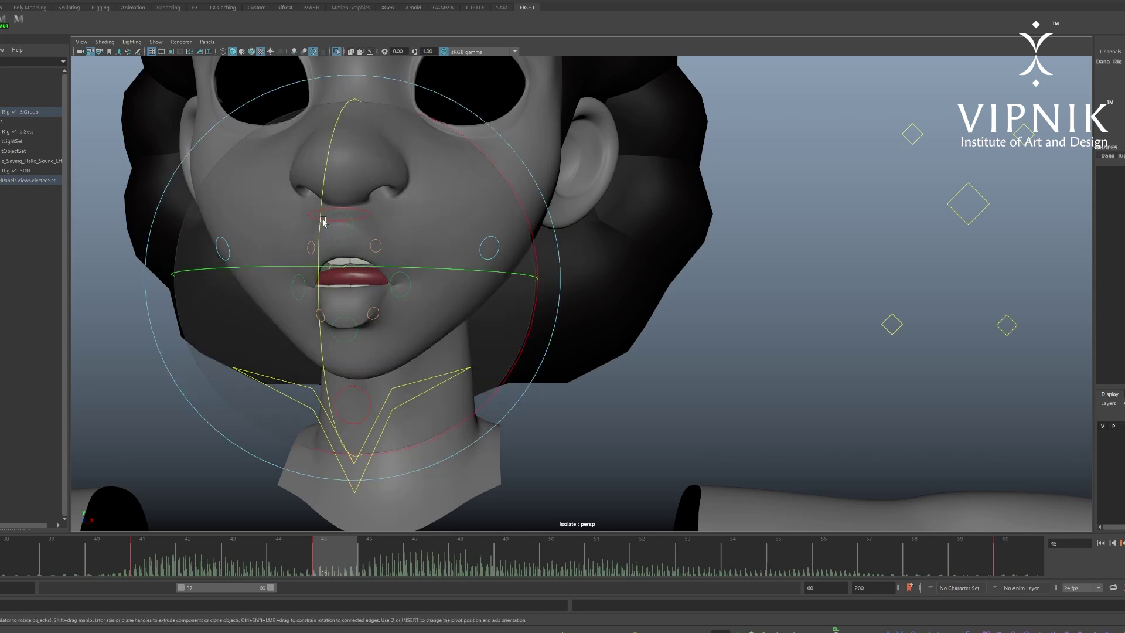
drag(322, 221, 340, 147)
click(696, 289)
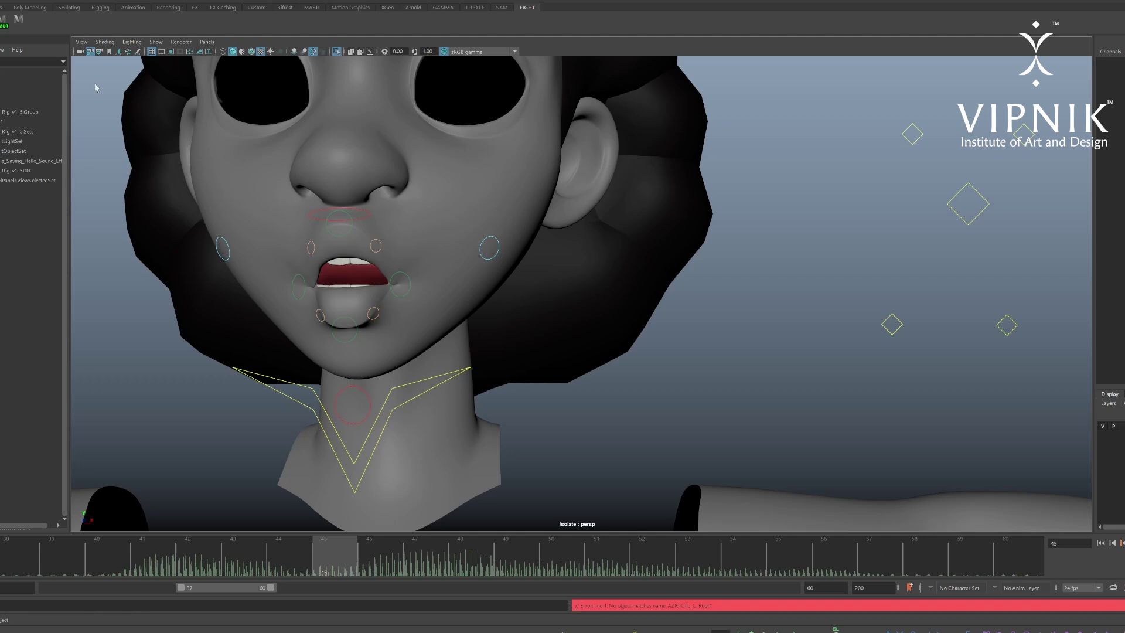
- Key all the mouth, cheek, jaw and panel controls at frame 45 with the new tongue pose
drag(120, 81, 1022, 527)
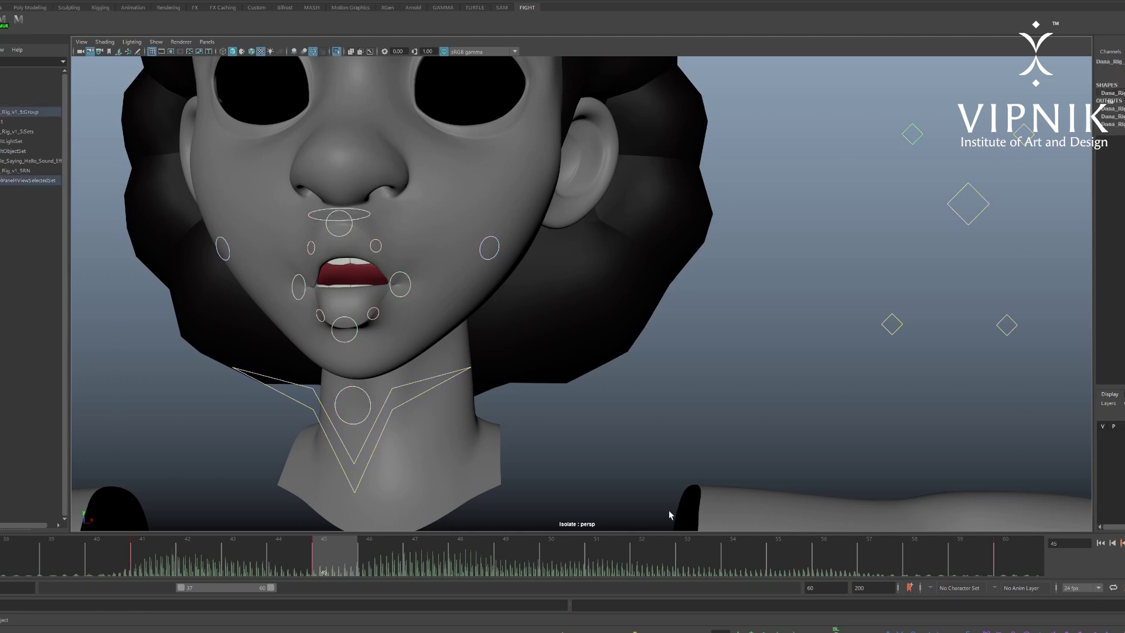
key(s)
drag(313, 552, 326, 583)
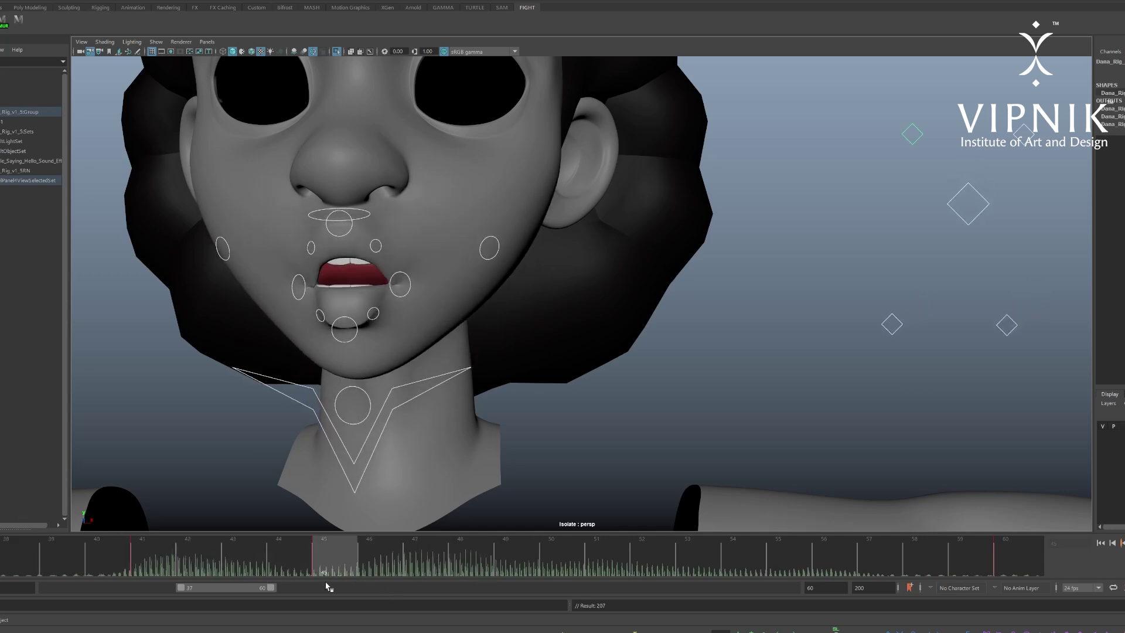
- Lower the panel's large diamond mouth control at frame 41 to open the jaw wider, and key it
click(950, 359)
drag(955, 206, 997, 233)
drag(214, 567, 163, 577)
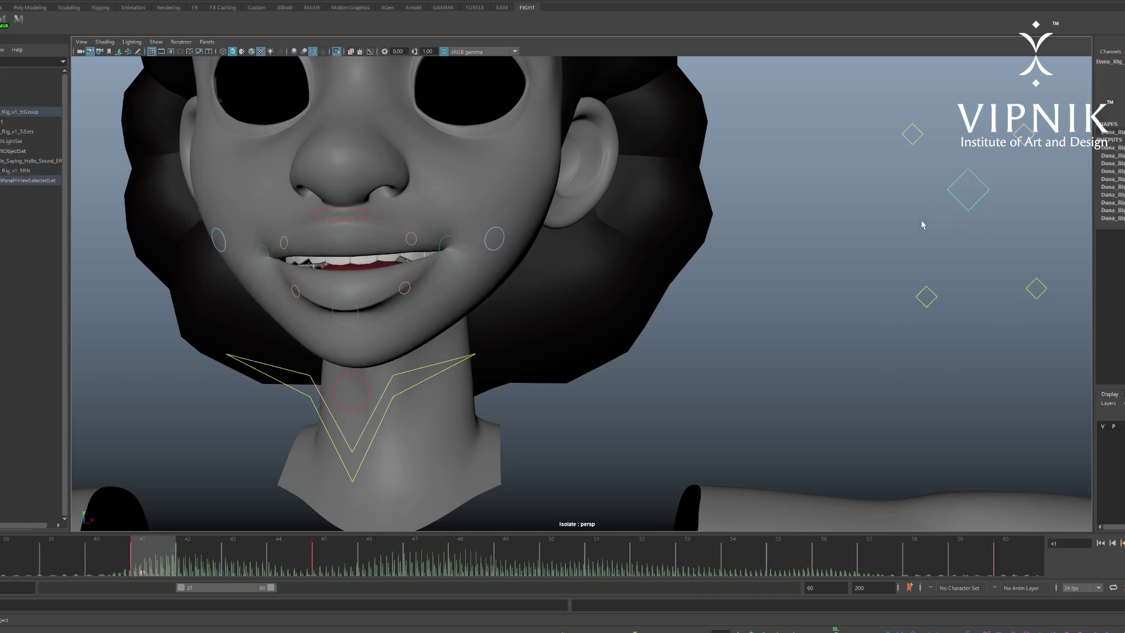
key(w)
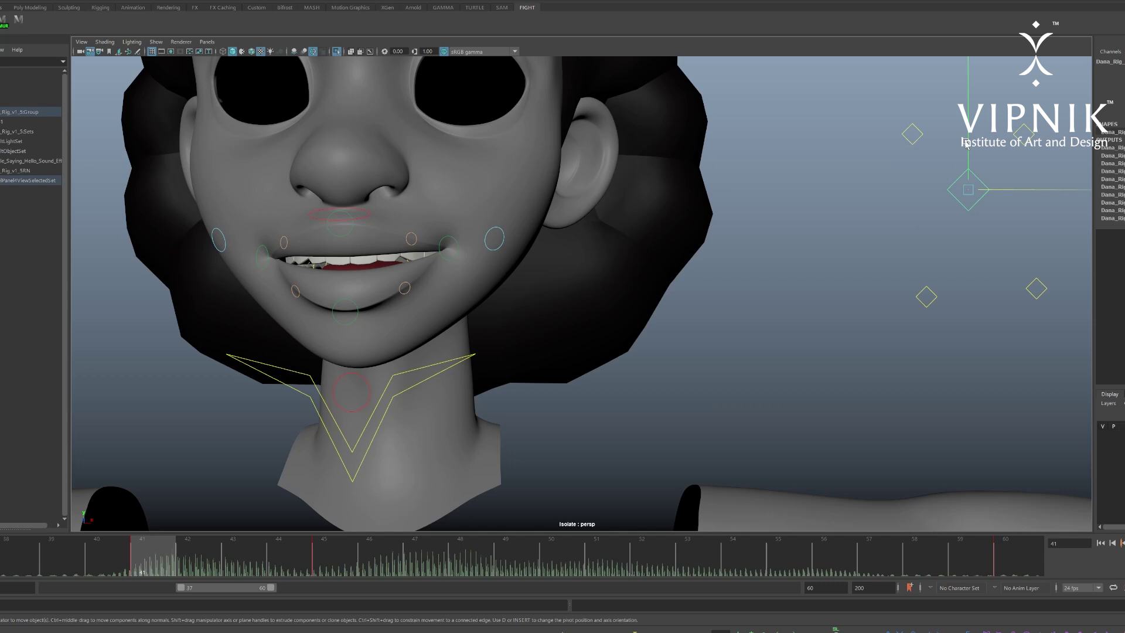
drag(969, 149, 975, 154)
key(s)
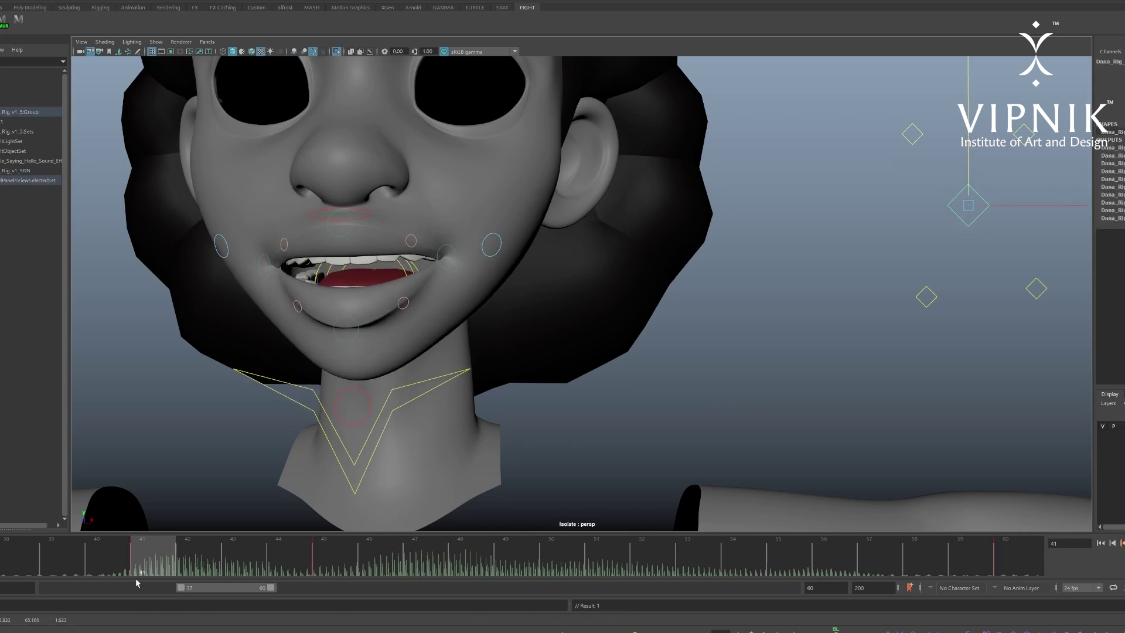
- Raise the panel's large diamond mouth control at frame 45 to close the jaw slightly, and key it
drag(164, 559, 344, 581)
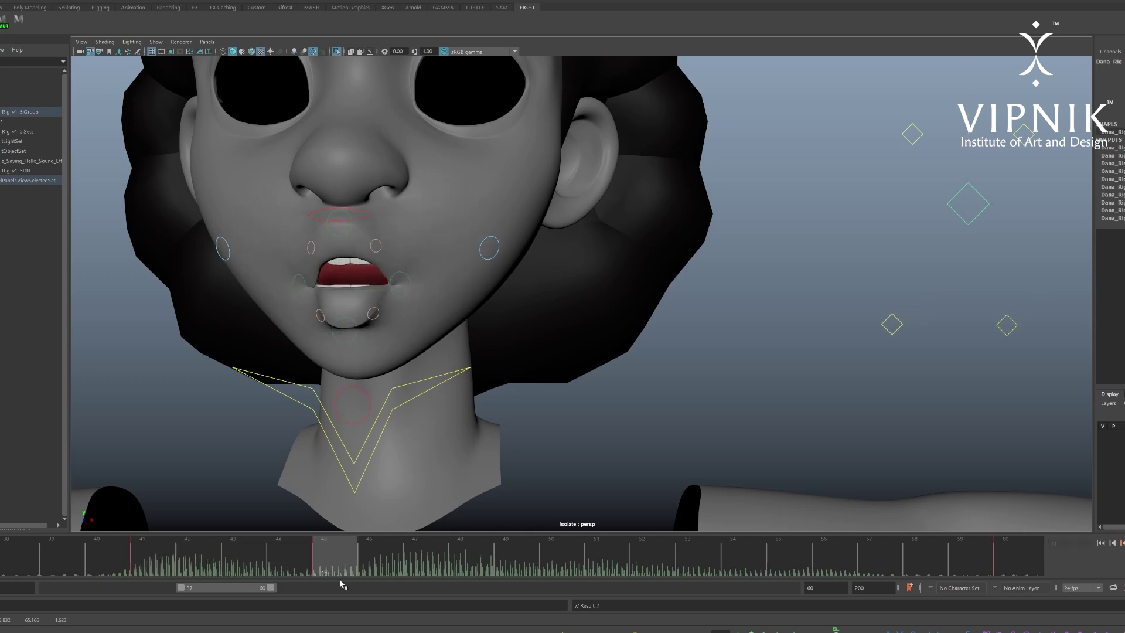
drag(968, 133, 968, 125)
key(s)
- Raise both panel mouth corner controls and shift them slightly away from the face at frame 45, keying the change
drag(804, 286, 1014, 355)
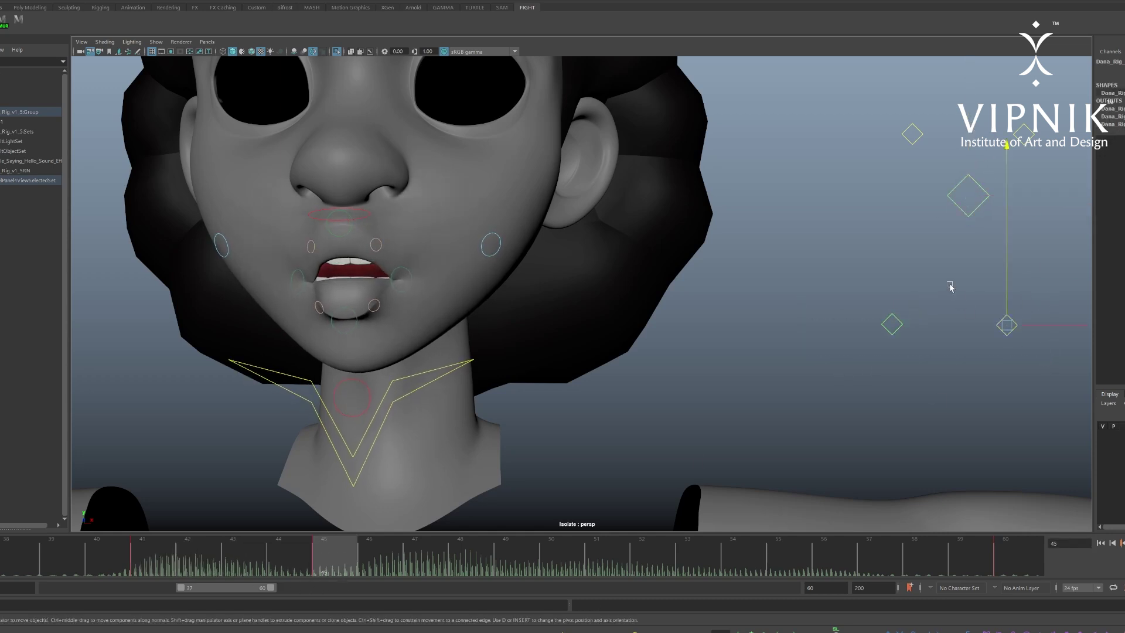
drag(1005, 241, 1006, 236)
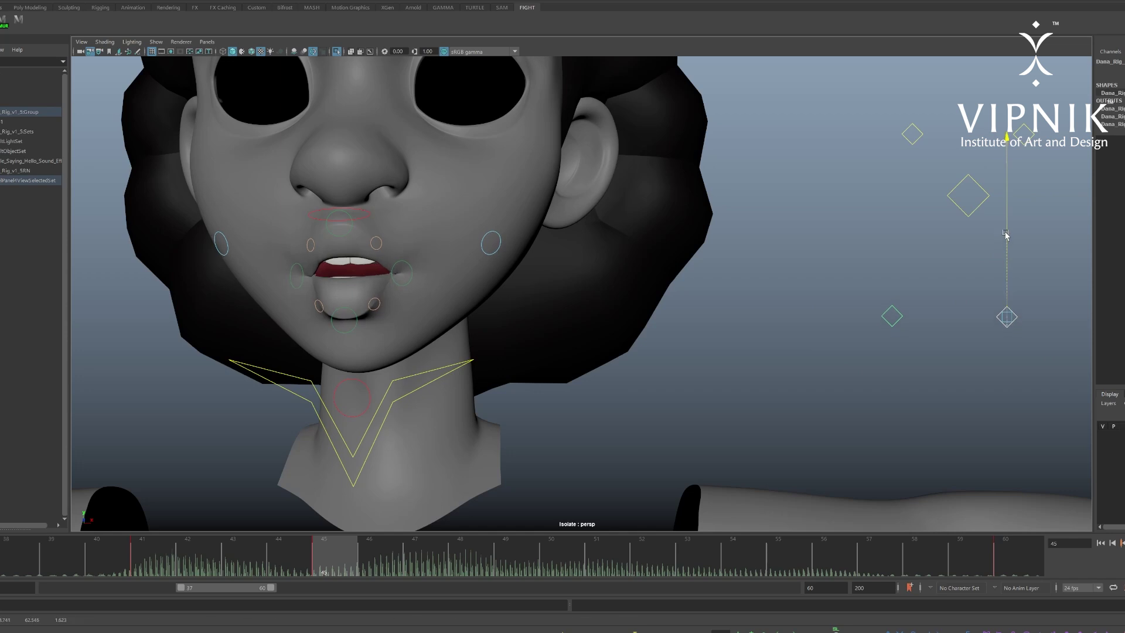
key(s)
drag(1038, 320, 1037, 321)
drag(1008, 285, 1008, 281)
click(889, 273)
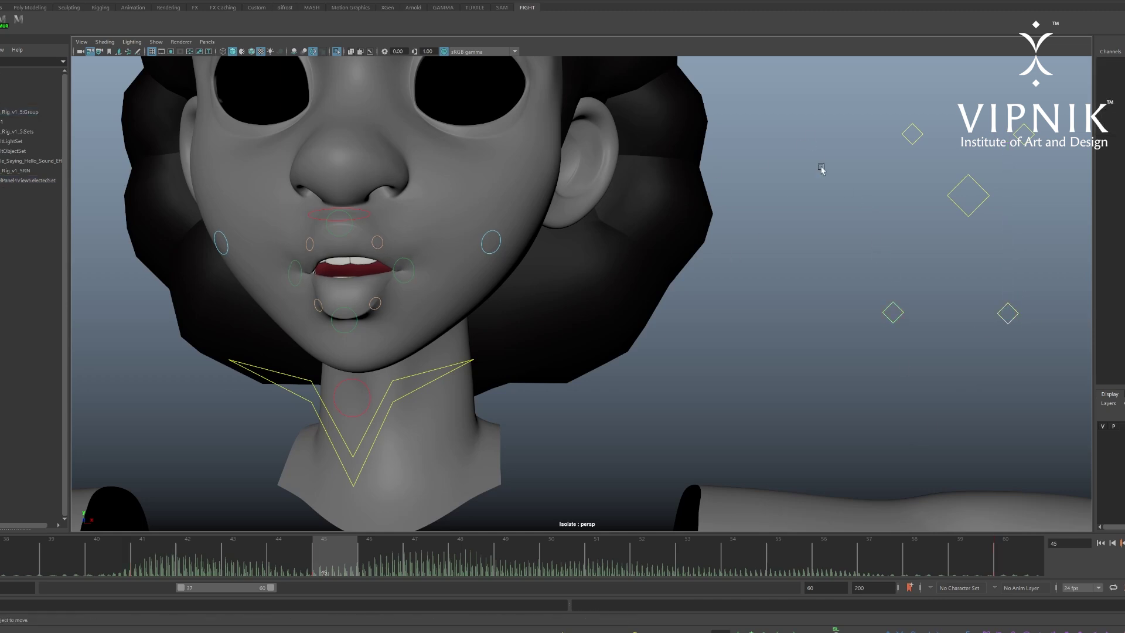
click(949, 194)
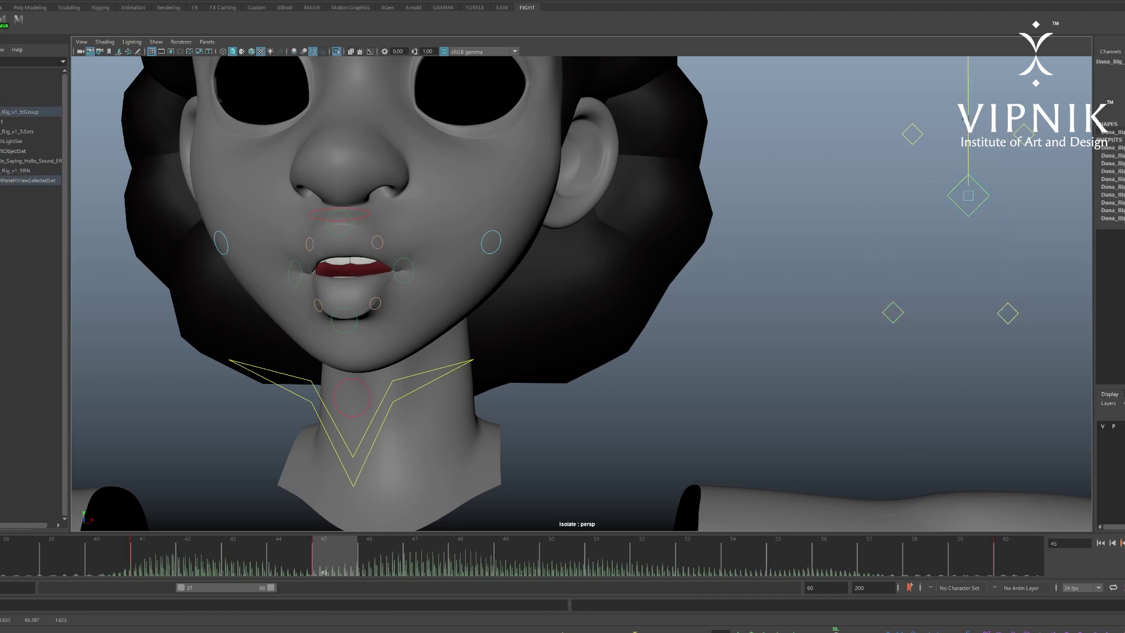
click(881, 304)
drag(844, 107, 1054, 519)
- Go to frame 48 and key all the mouth, cheek, jaw and panel controls there
drag(299, 566, 469, 575)
click(818, 242)
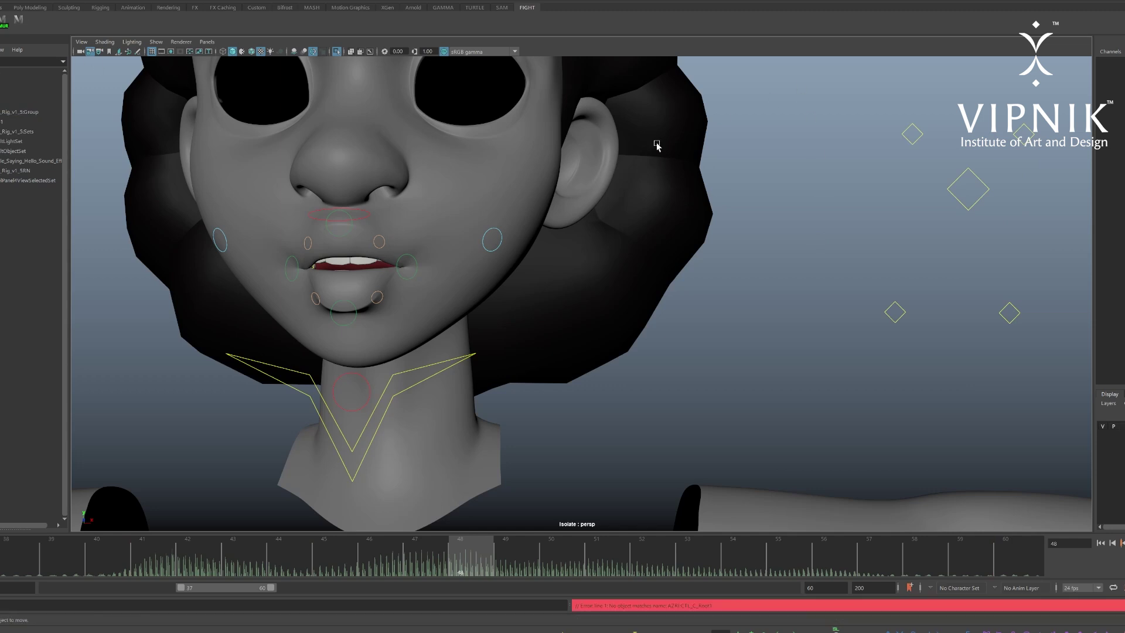
drag(144, 82, 589, 531)
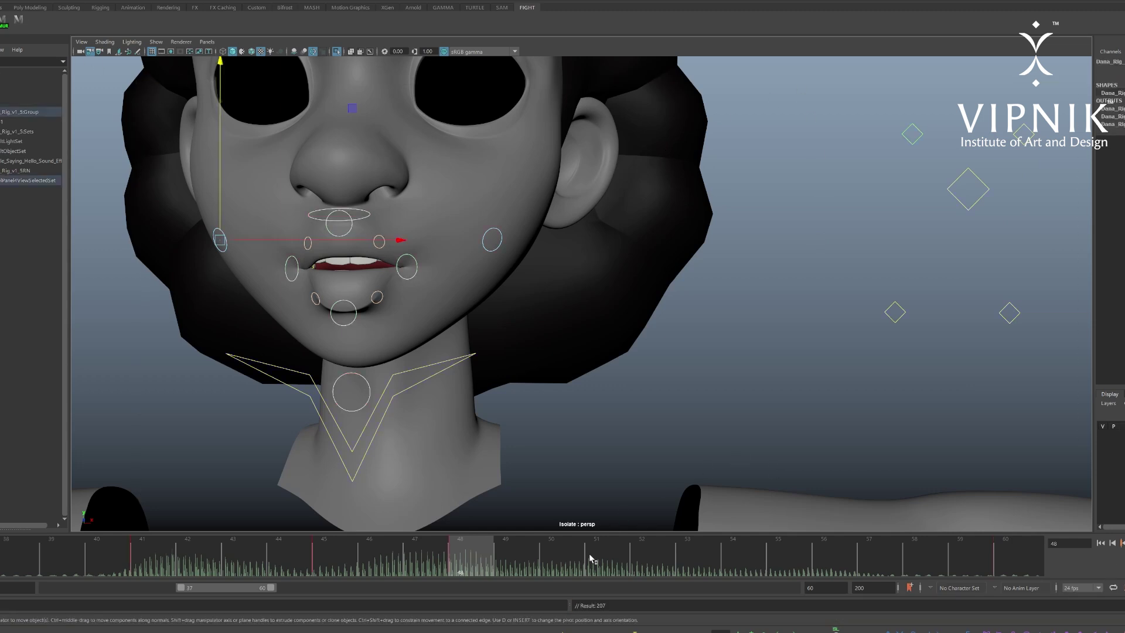
drag(962, 304, 1073, 371)
click(649, 271)
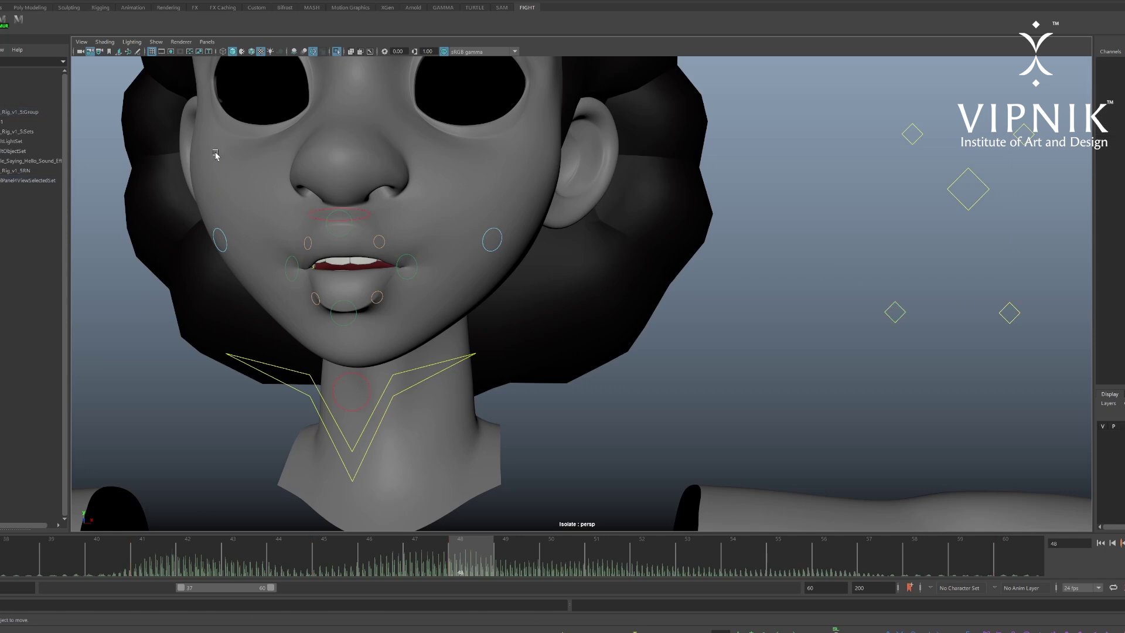
drag(138, 83, 1046, 522)
key(s)
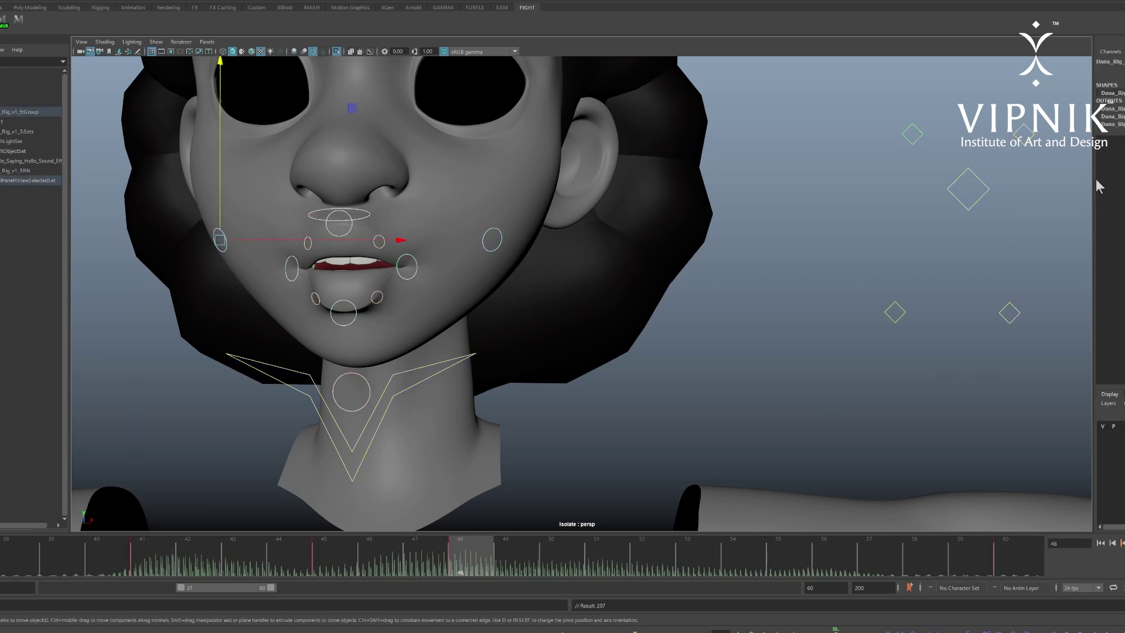
- Reset the position channels of all the mouth and panel controls to 0 at frame 48
drag(1113, 69, 1114, 77)
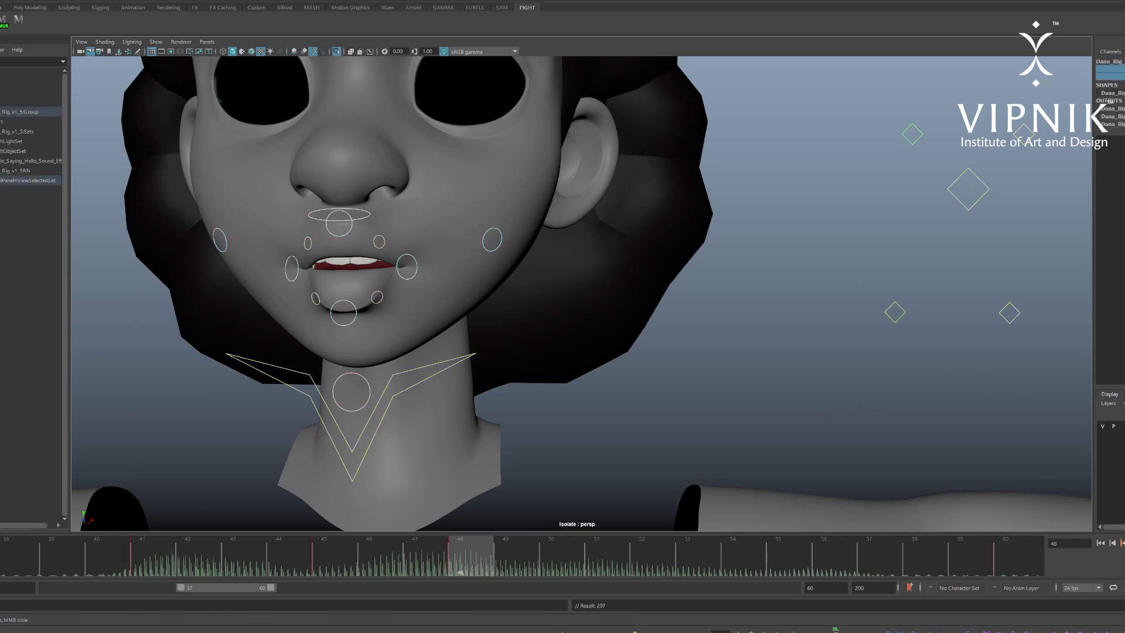
text(0)
key(Return)
click(836, 323)
drag(804, 281, 1069, 369)
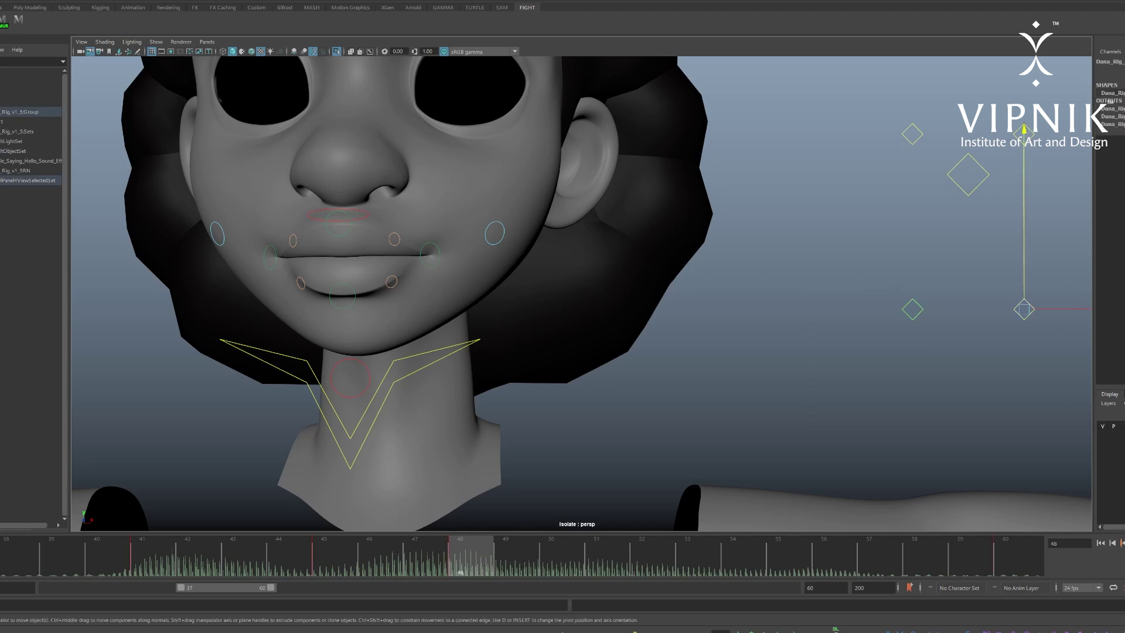
click(977, 189)
click(872, 143)
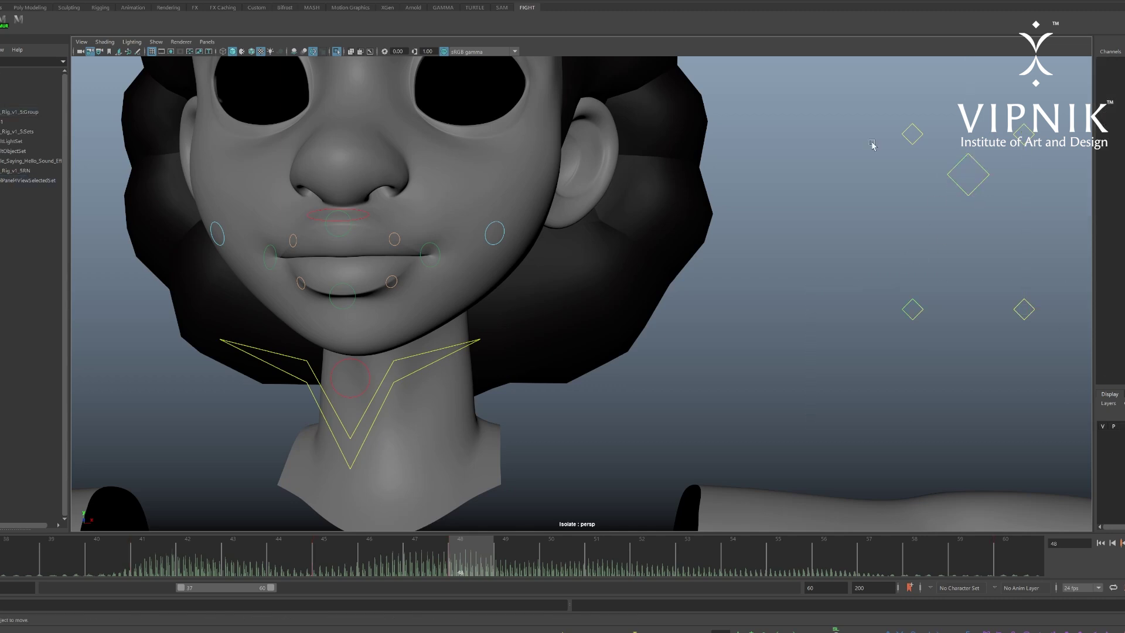
drag(134, 85, 701, 504)
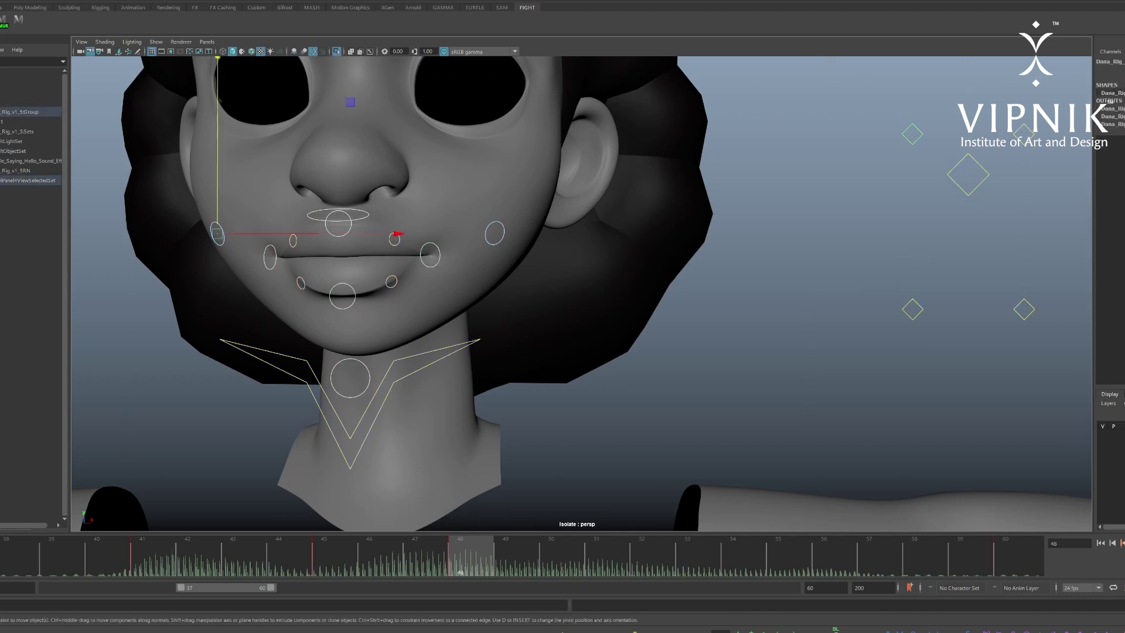
- Lower the panel's large diamond control at frame 48 to open the jaw, and adjust its channels to push both lips outward
click(915, 210)
drag(996, 213, 971, 136)
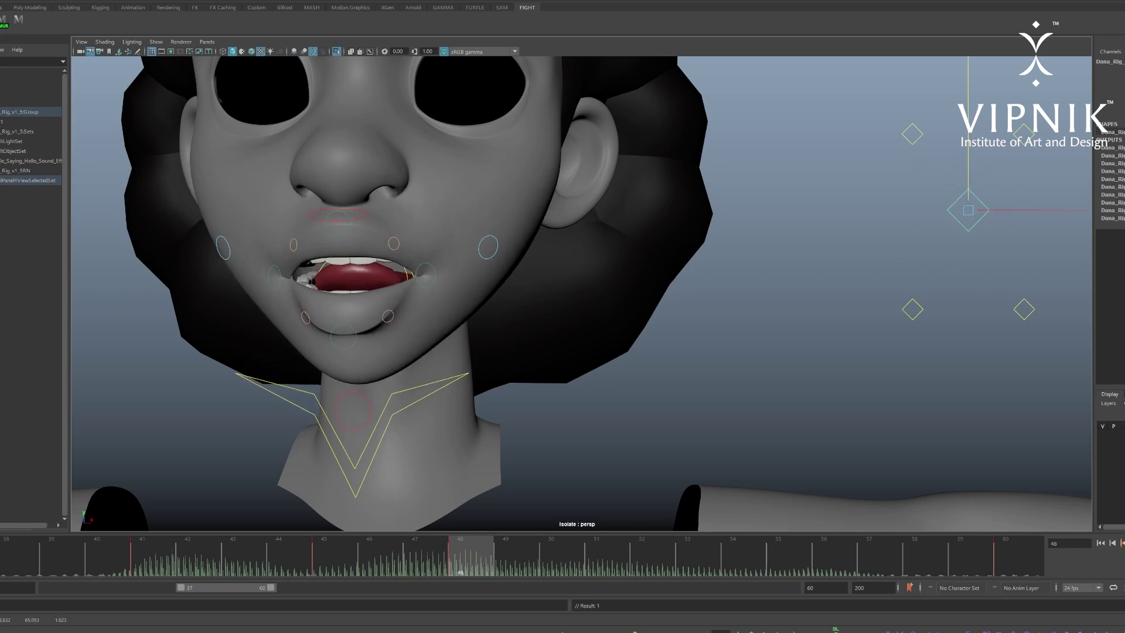
click(1111, 92)
middle_drag(713, 267, 770, 251)
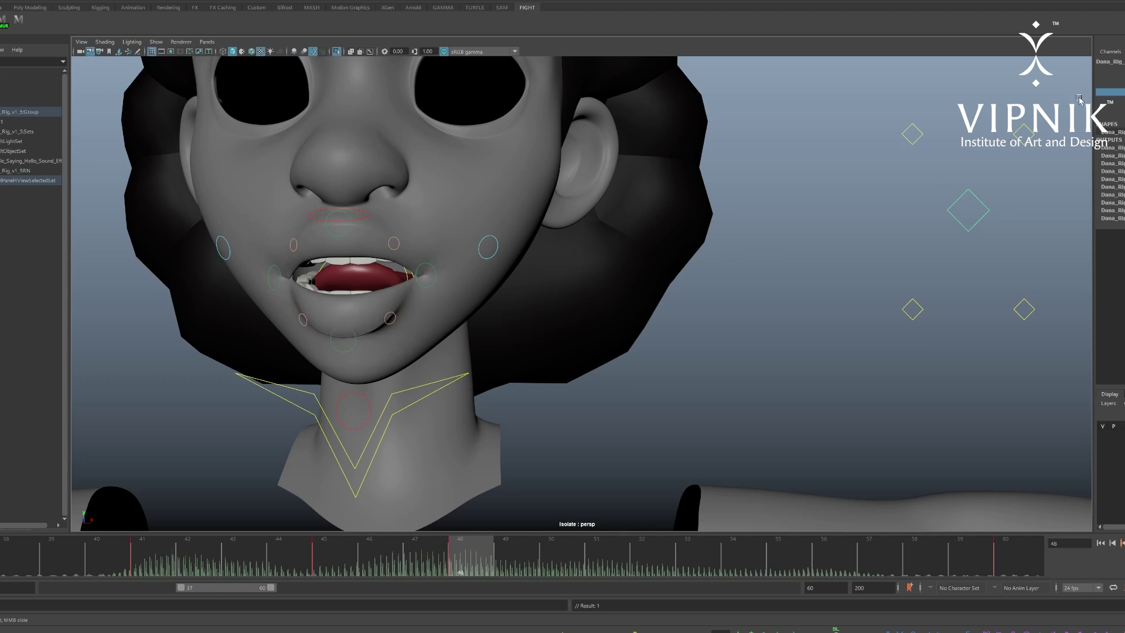
click(1111, 84)
middle_drag(869, 201, 870, 205)
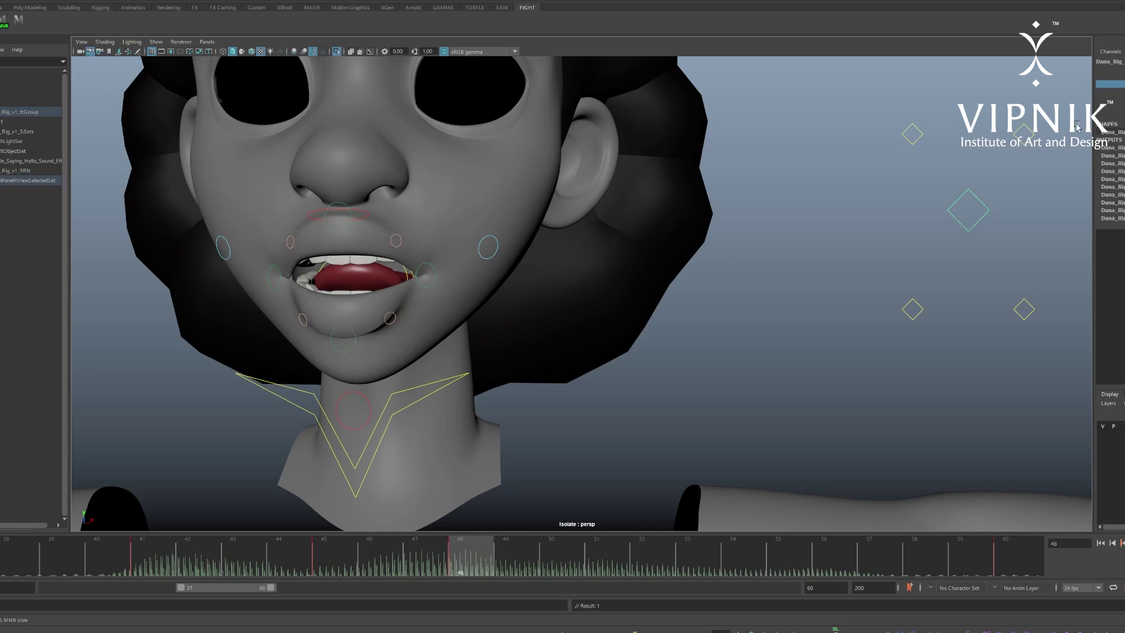
click(1110, 100)
middle_drag(776, 245, 814, 248)
key(ctrl+z)
- Move both panel mouth corner controls toward the face at frame 48 to narrow and round the lips
drag(862, 262, 1055, 381)
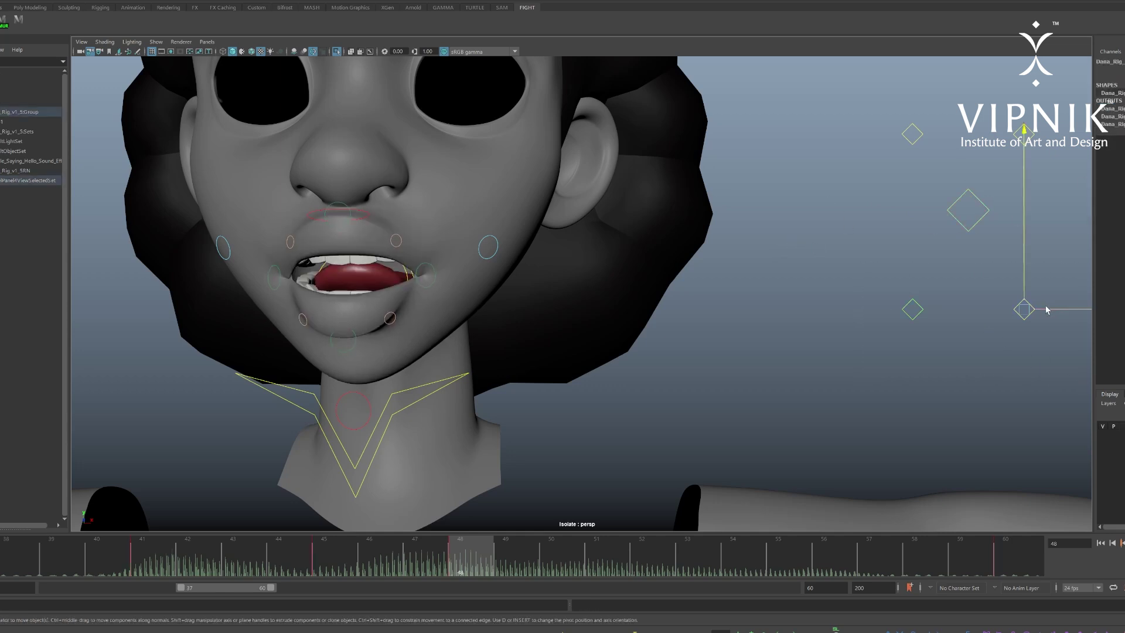
drag(1048, 310, 1033, 312)
click(1004, 249)
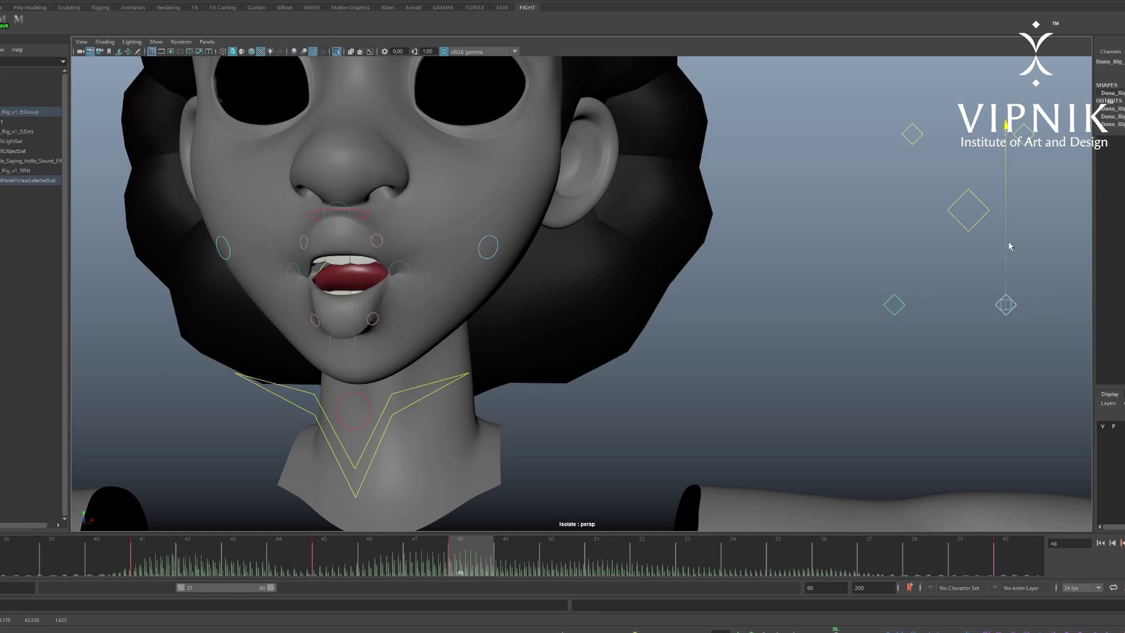
- Raise the panel's large diamond control slightly at frame 48 to close the jaw a little
click(980, 216)
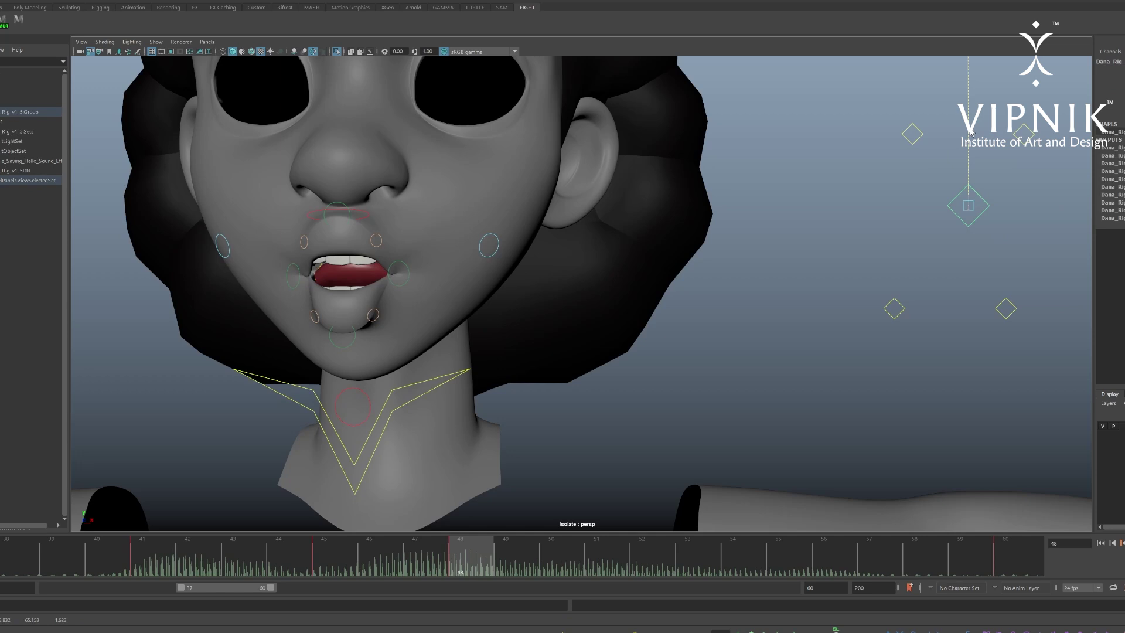
key(w)
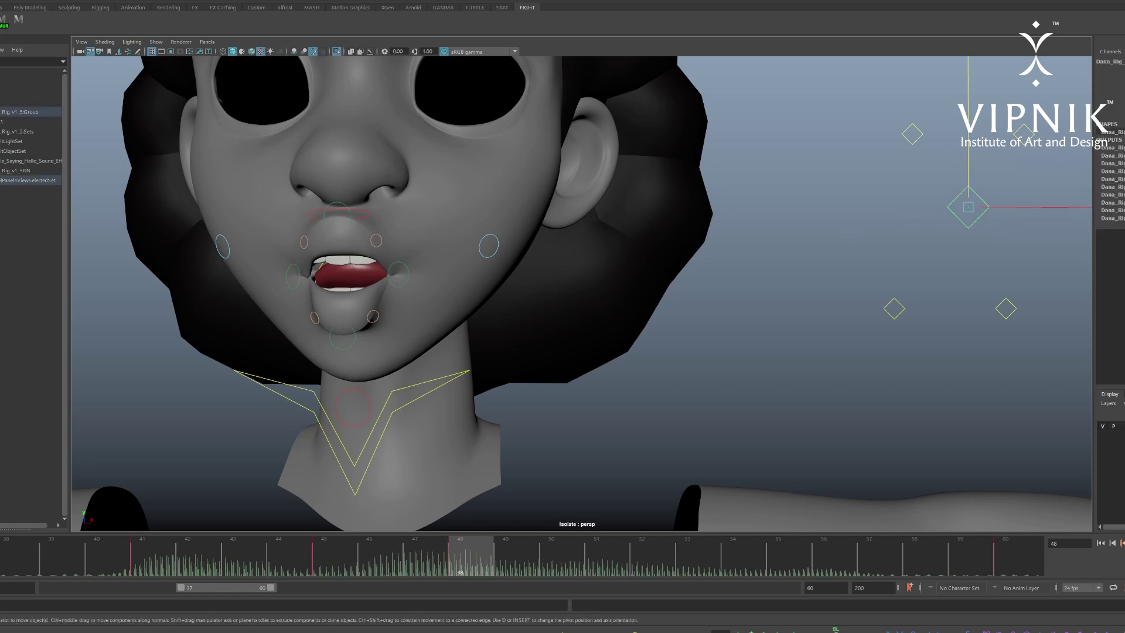
- Try different values on the large diamond control's lip channels at frame 48, and undo the changes
drag(1116, 84, 1117, 92)
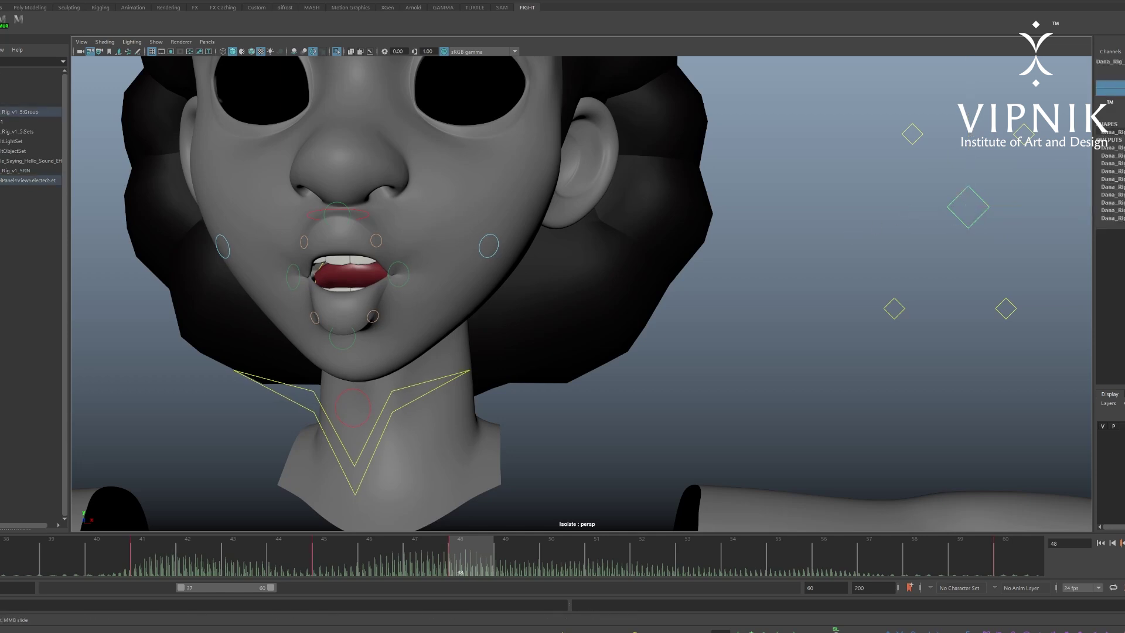
middle_drag(762, 234, 750, 235)
key(s)
click(1110, 108)
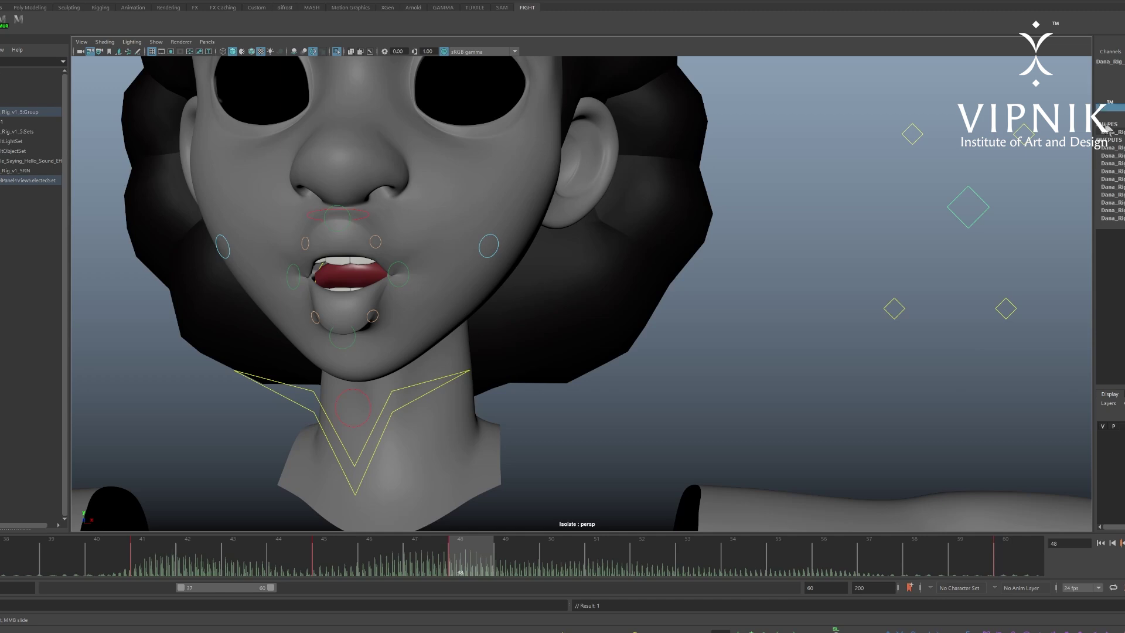
mouse_move(800, 174)
middle_down()
mouse_move(791, 176)
mouse_move(802, 180)
middle_up()
key(ctrl+z)
click(1117, 118)
mouse_move(860, 178)
middle_down()
mouse_move(902, 178)
mouse_move(860, 176)
middle_up()
key(ctrl+z)
key(ctrl+z)
click(964, 312)
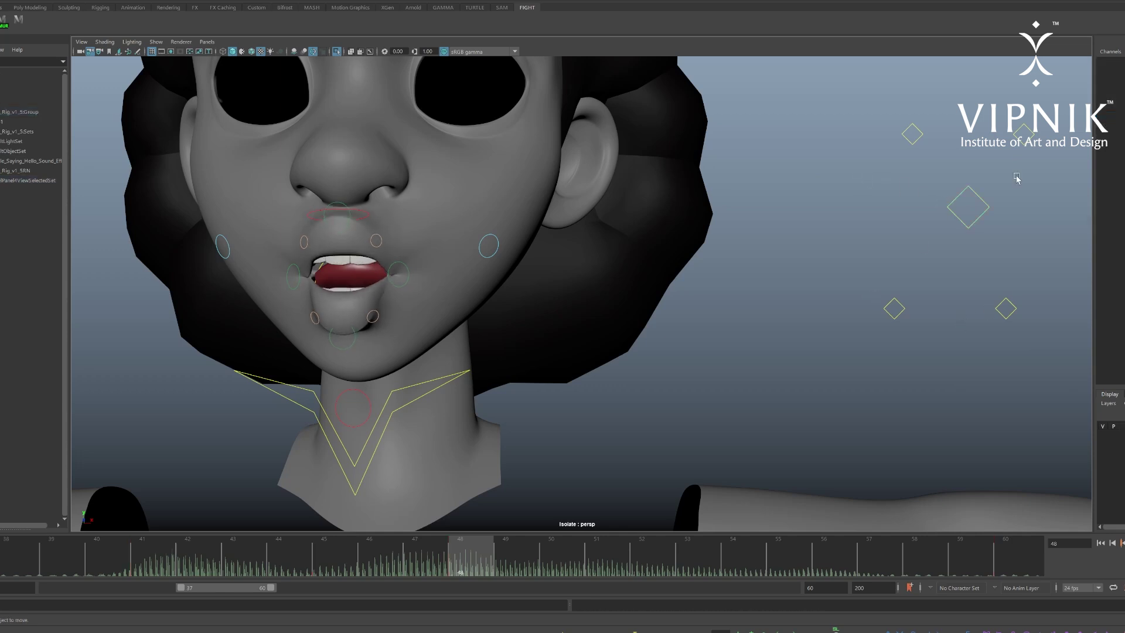
- Try adjusting one more lip channel of the large diamond control at frame 48, and deselect the control
click(974, 188)
click(1111, 100)
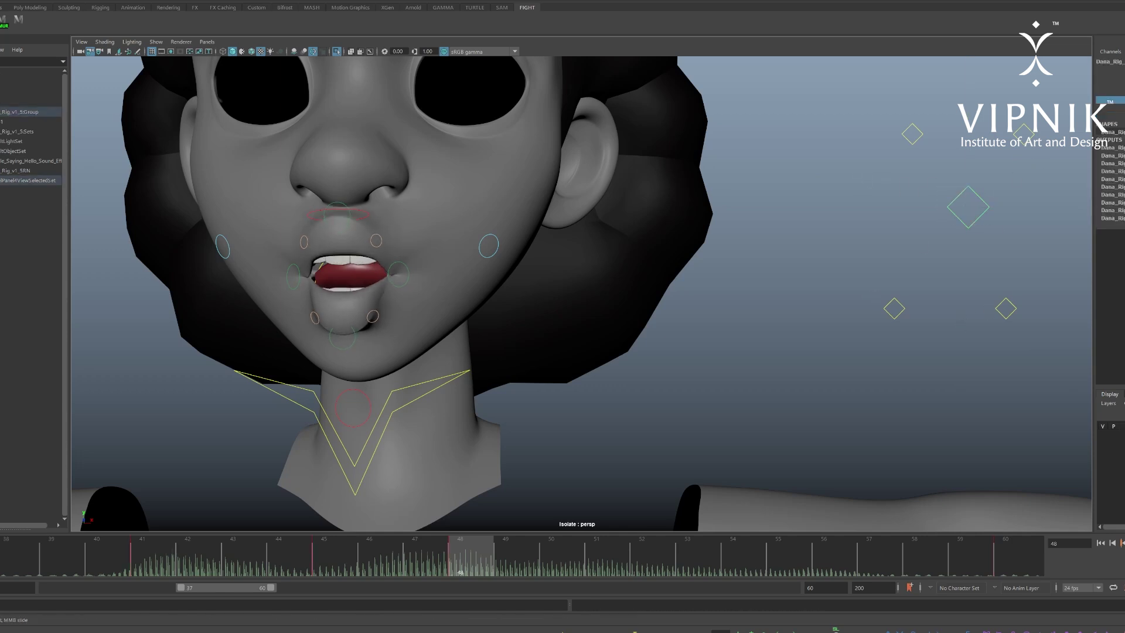
mouse_move(724, 243)
middle_down()
mouse_move(820, 241)
mouse_move(733, 239)
middle_up()
click(948, 166)
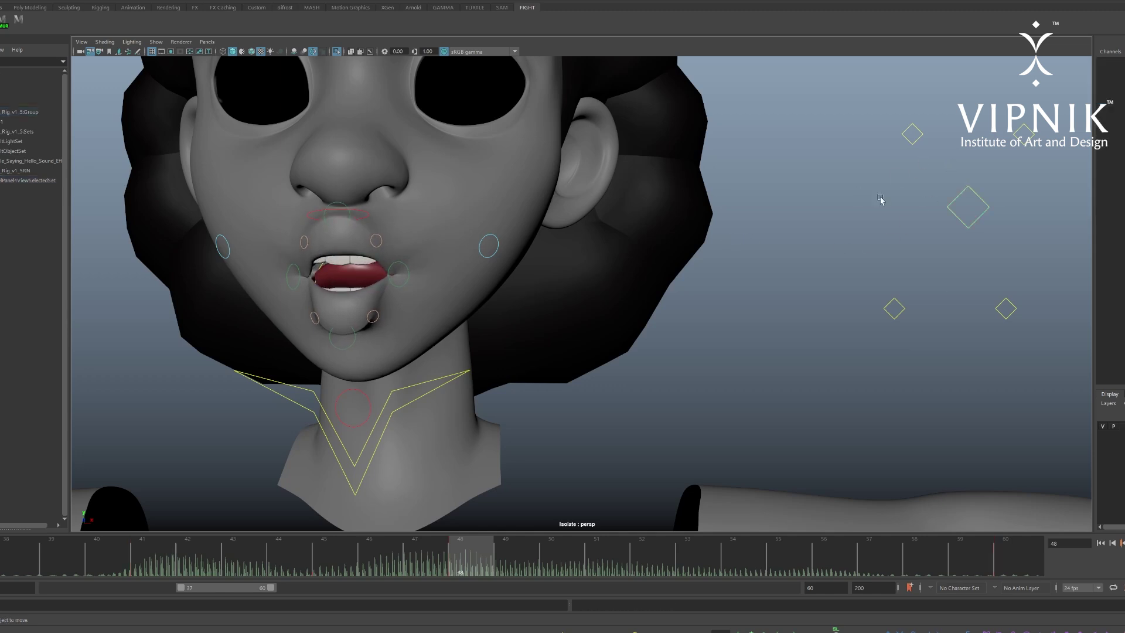
click(985, 226)
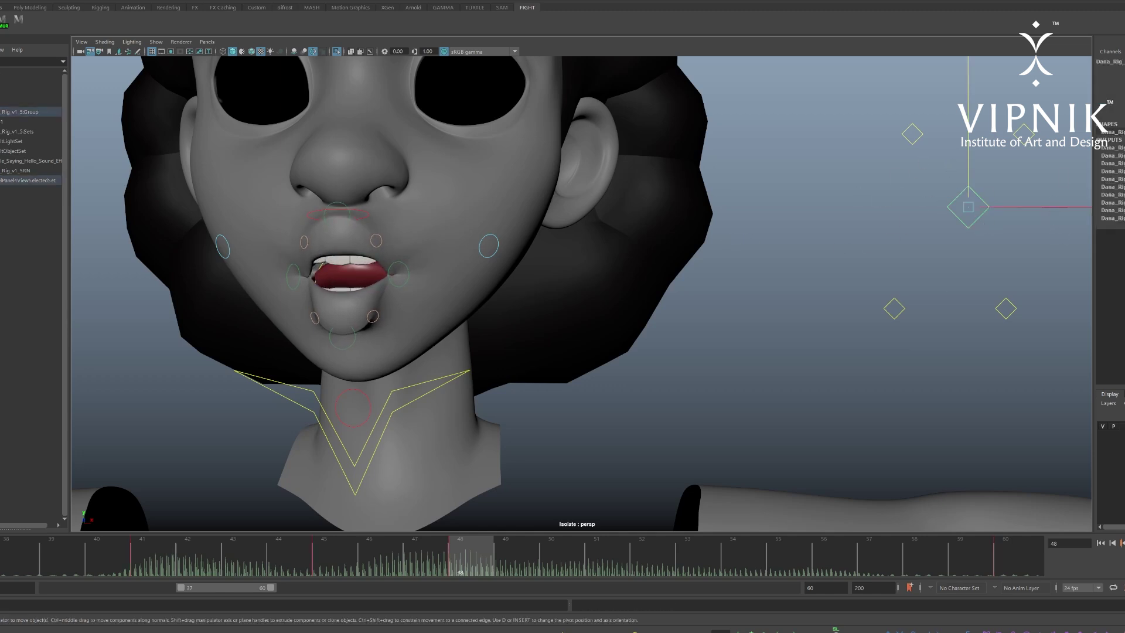
click(918, 198)
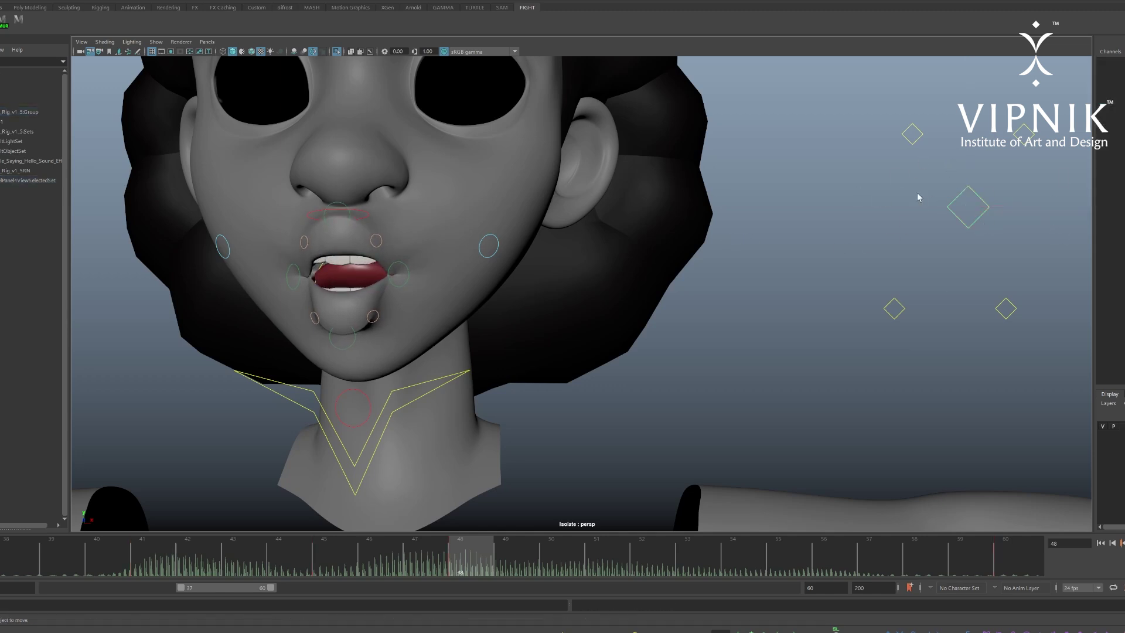
- Key all the mouth, cheek, jaw and panel controls at frame 48, and scrub from frame 41 back to 48
click(362, 218)
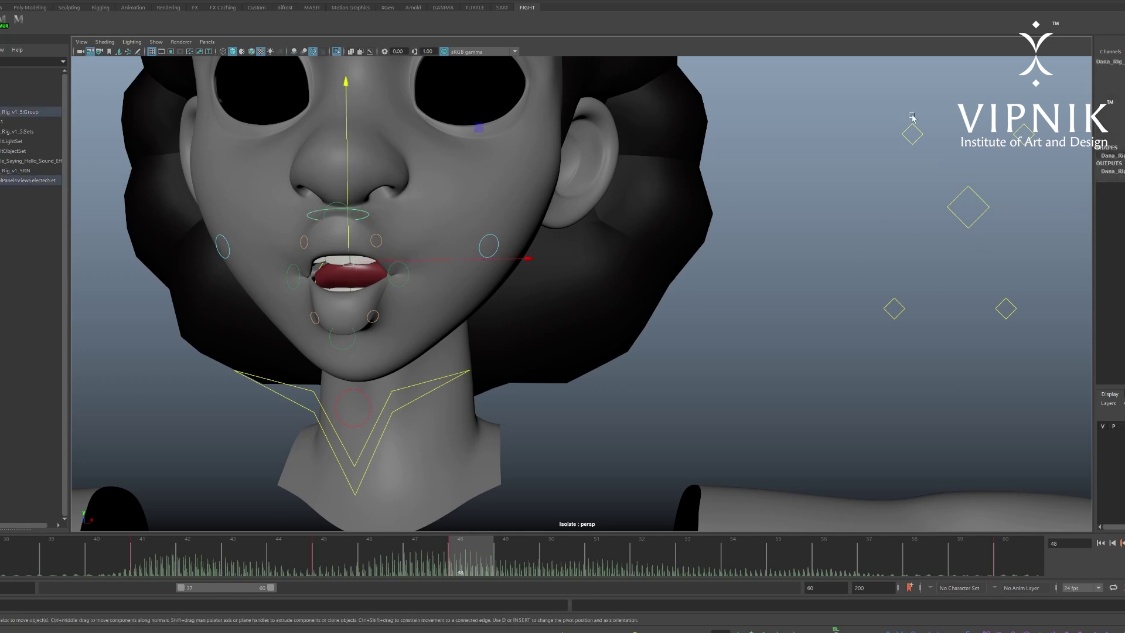
click(218, 230)
drag(134, 112, 1075, 527)
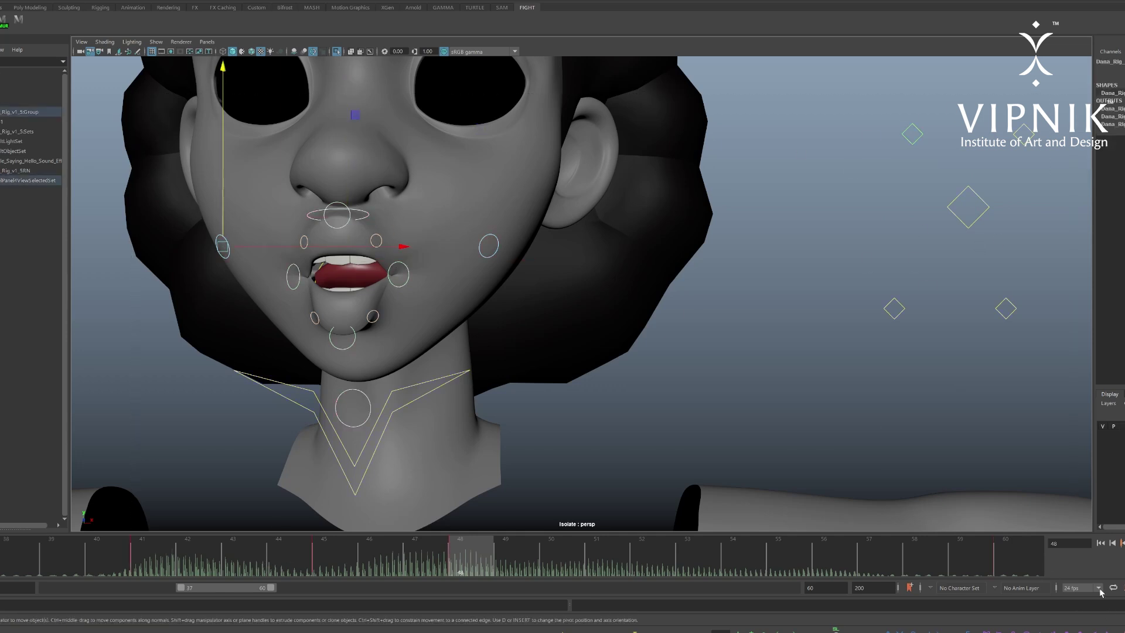
drag(134, 564, 463, 622)
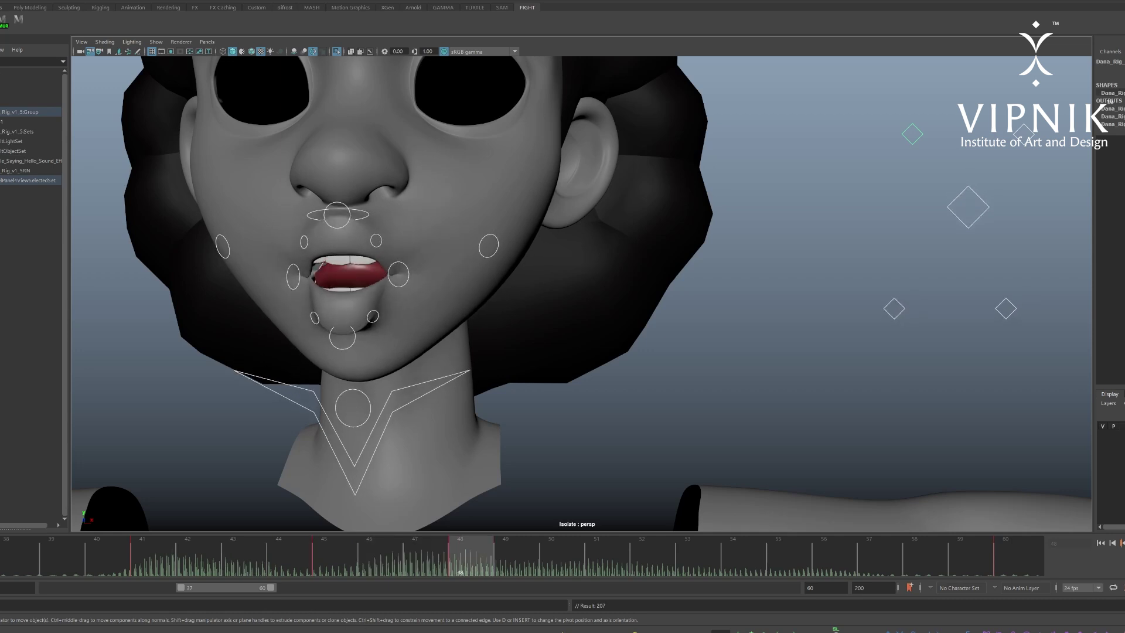
- Adjust the large diamond control's first two lip channels together at frame 48 to reshape both lips
click(973, 234)
drag(974, 235, 1006, 216)
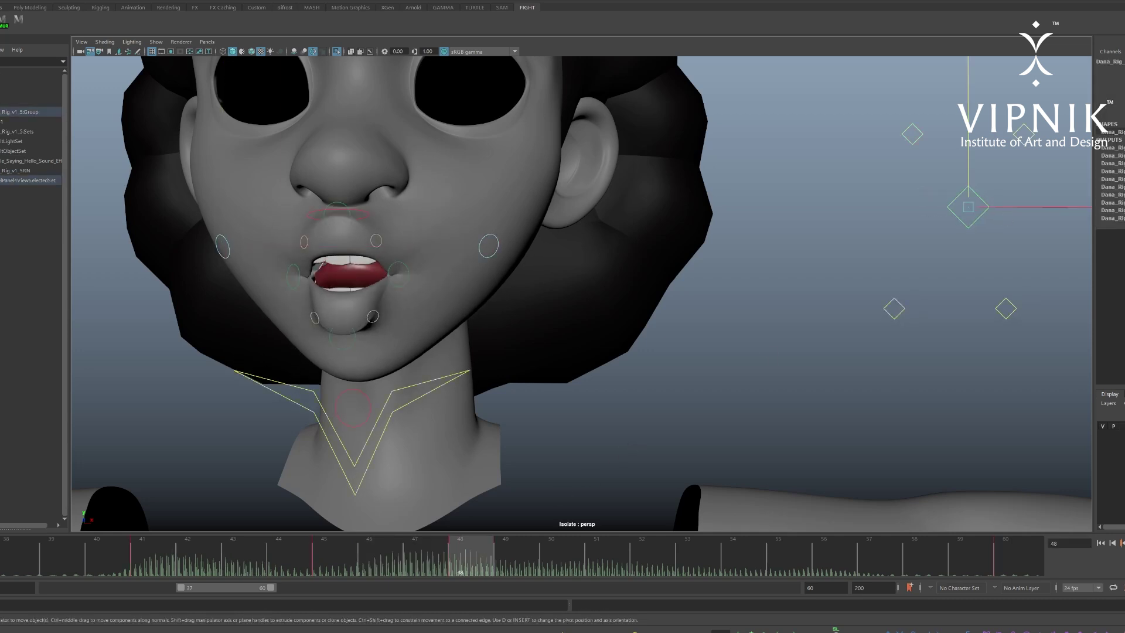
drag(1110, 83, 1111, 92)
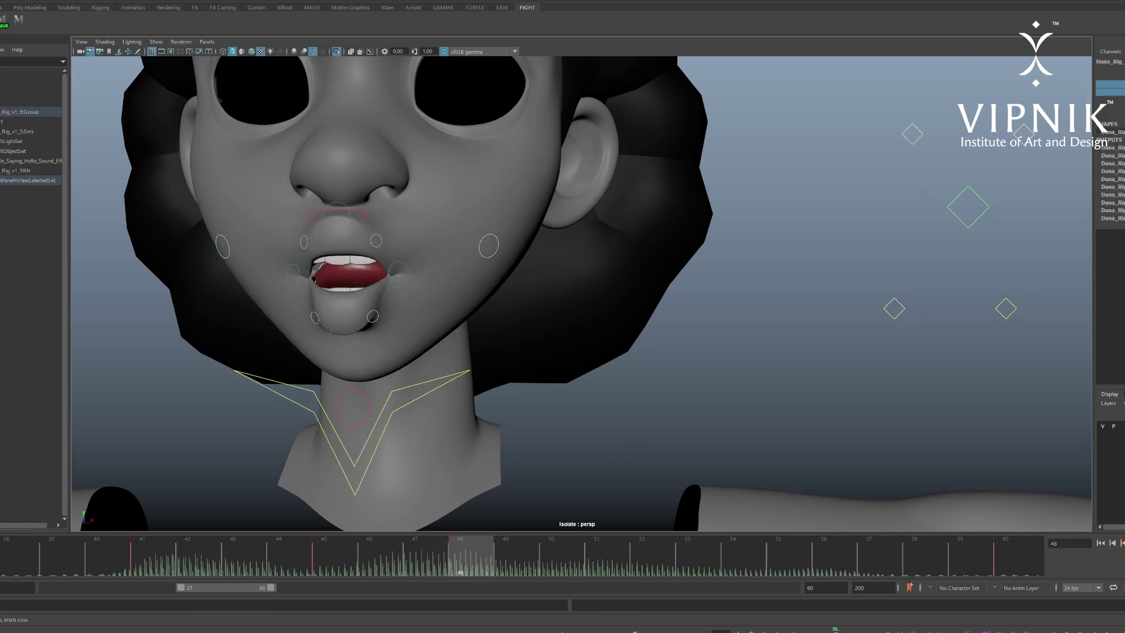
middle_drag(651, 351, 636, 350)
click(979, 119)
click(981, 215)
drag(1111, 83, 1111, 92)
middle_drag(650, 351, 639, 351)
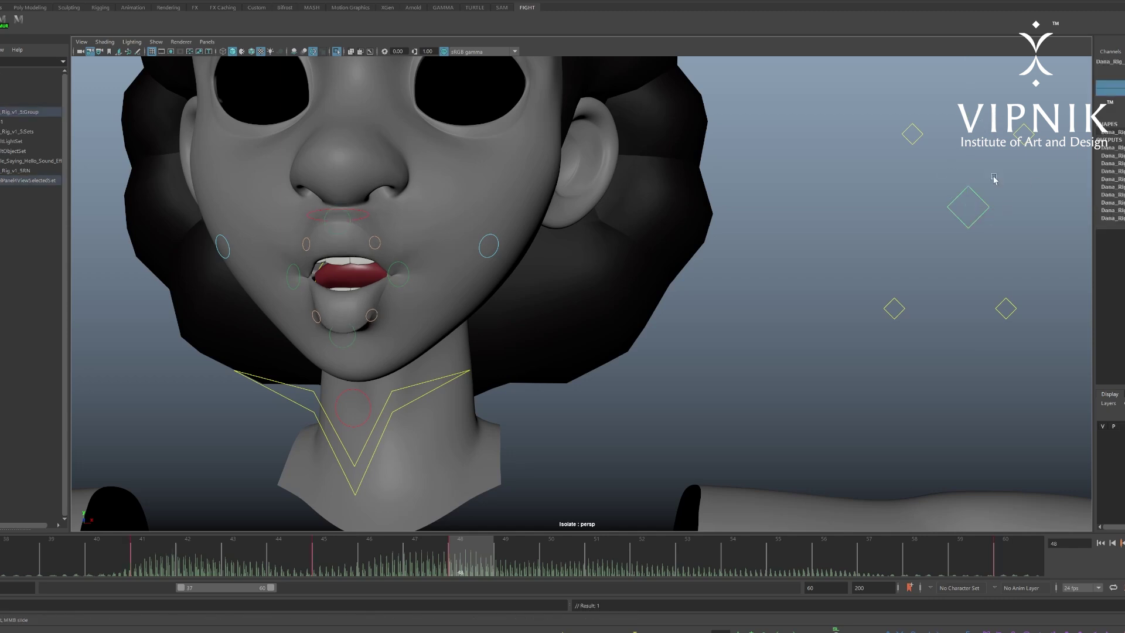
- Key all the face and panel controls again at frame 48, and scrub the timeline from frame 41 to 55
click(849, 157)
drag(163, 141, 1048, 470)
click(796, 361)
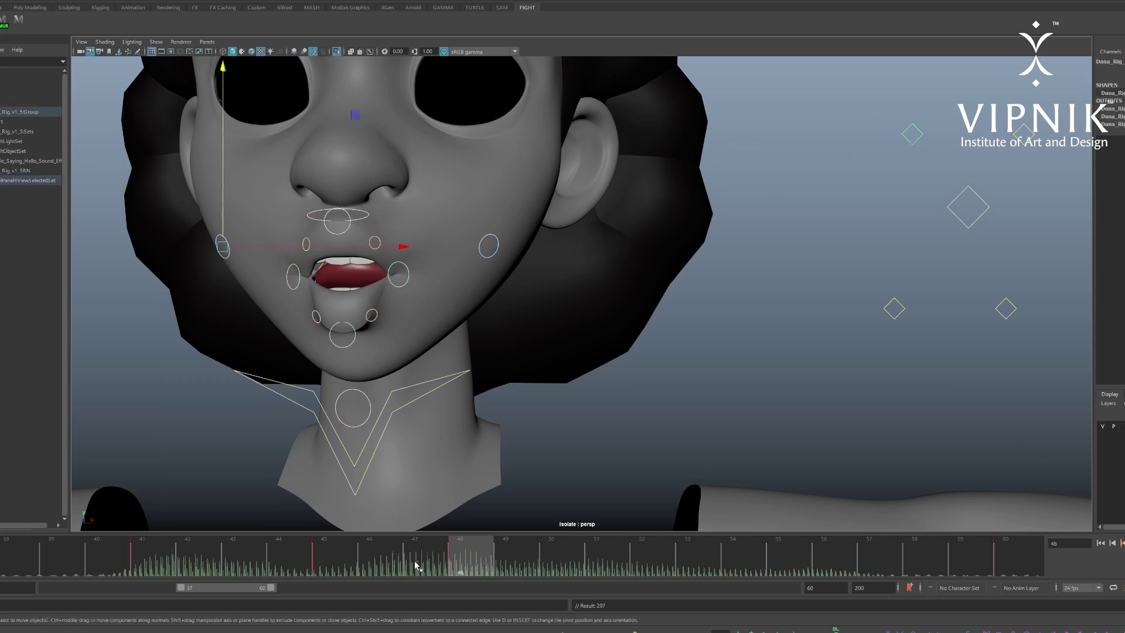
mouse_move(153, 557)
mouse_down()
mouse_move(264, 563)
mouse_move(502, 623)
mouse_move(395, 591)
mouse_move(475, 604)
mouse_move(526, 631)
mouse_move(788, 632)
mouse_up()
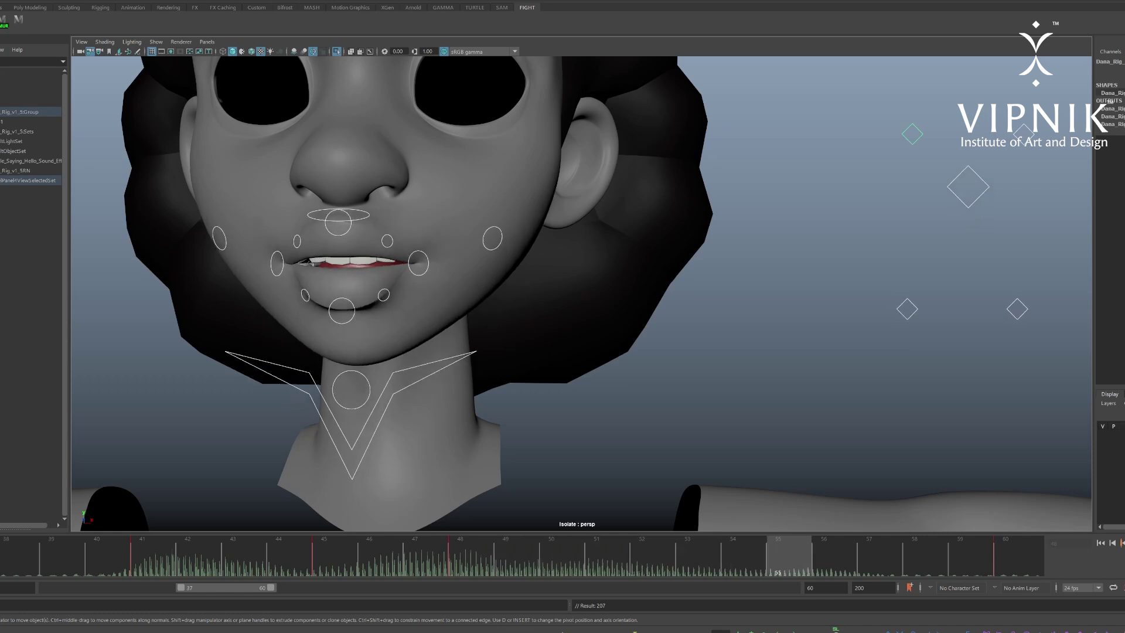
- Carry the frame 48 pose over to frame 55 and key all the face and panel controls there
click(816, 259)
drag(112, 77, 1036, 456)
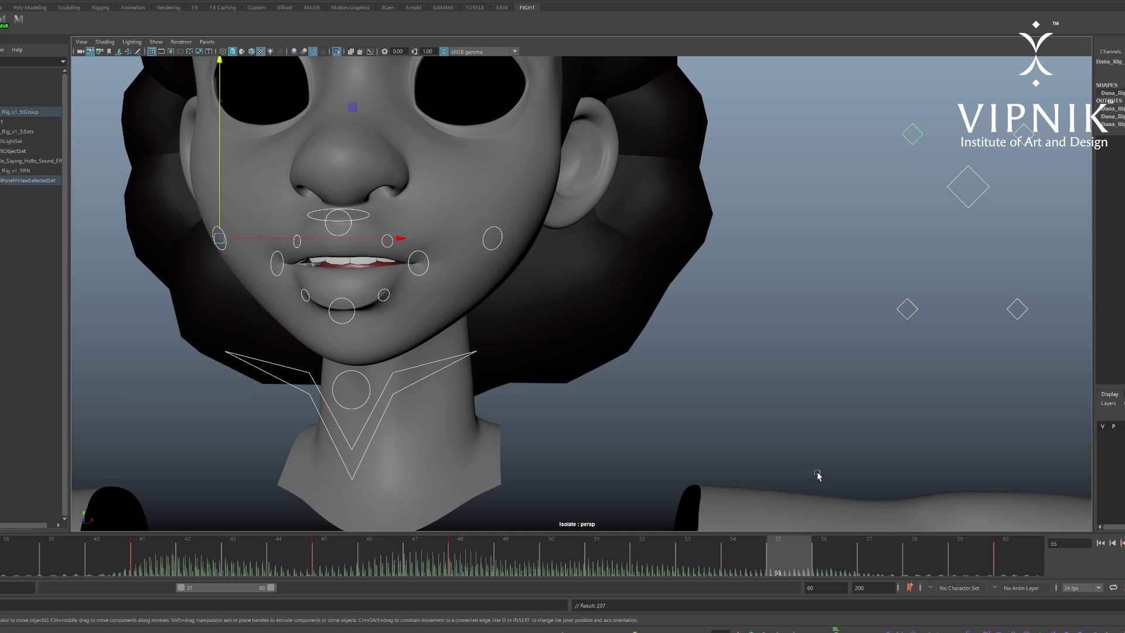
click(759, 332)
drag(173, 78, 745, 422)
click(473, 568)
drag(745, 568, 484, 545)
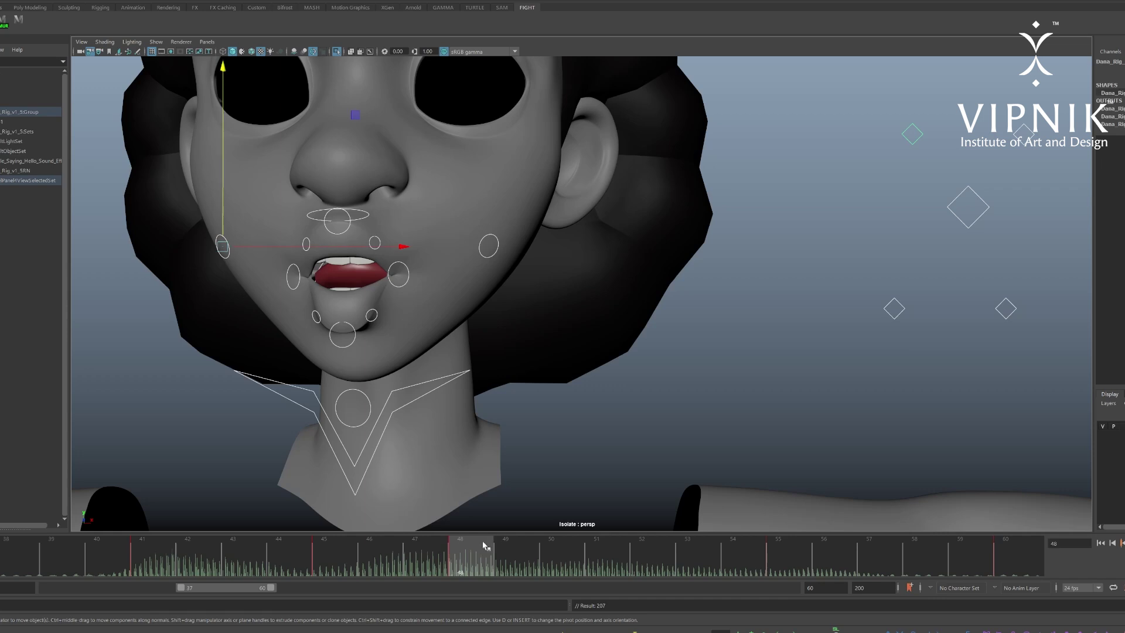
click(786, 557)
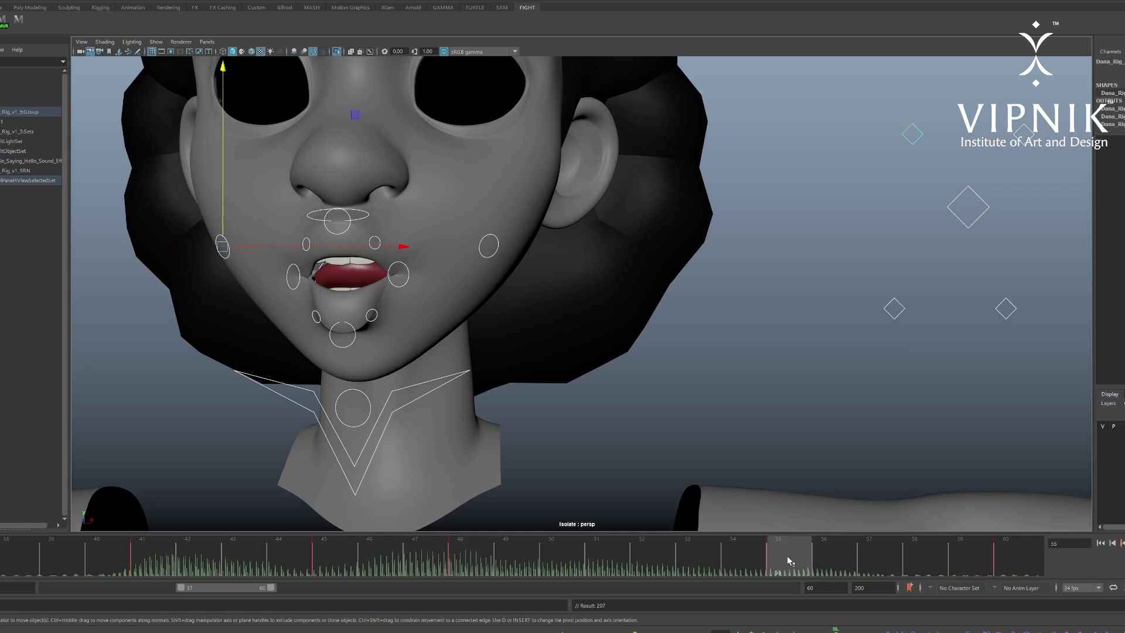
click(386, 230)
drag(153, 88, 800, 385)
click(869, 415)
- Raise the large diamond control at frame 55 to partly close the jaw, and move both mouth corner controls toward the face to narrow the lips
click(961, 221)
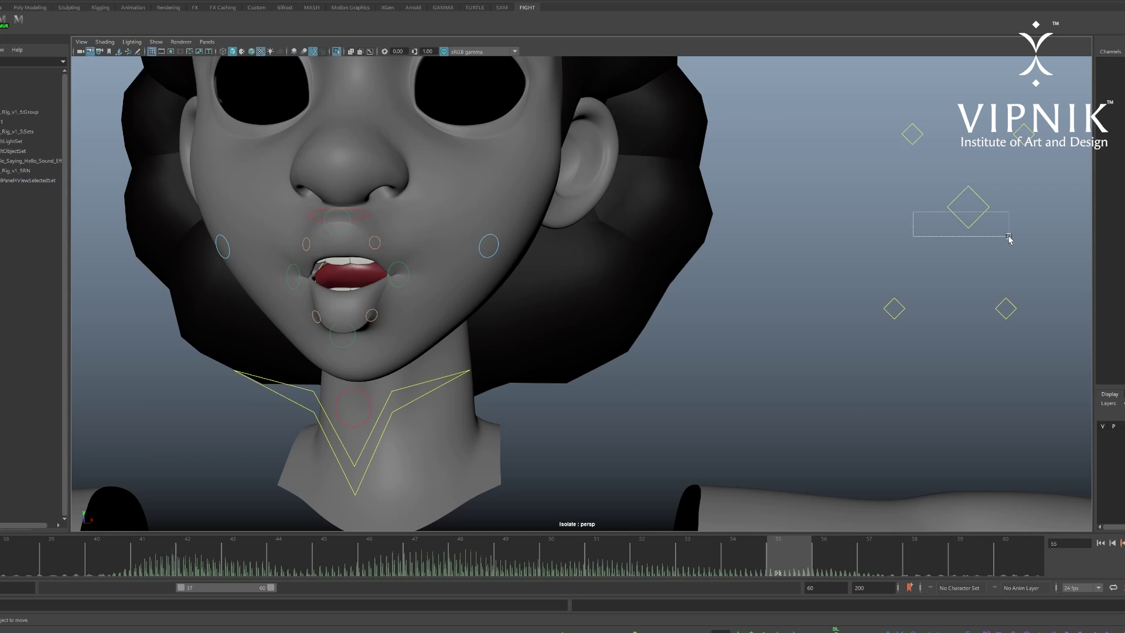
drag(972, 154, 974, 133)
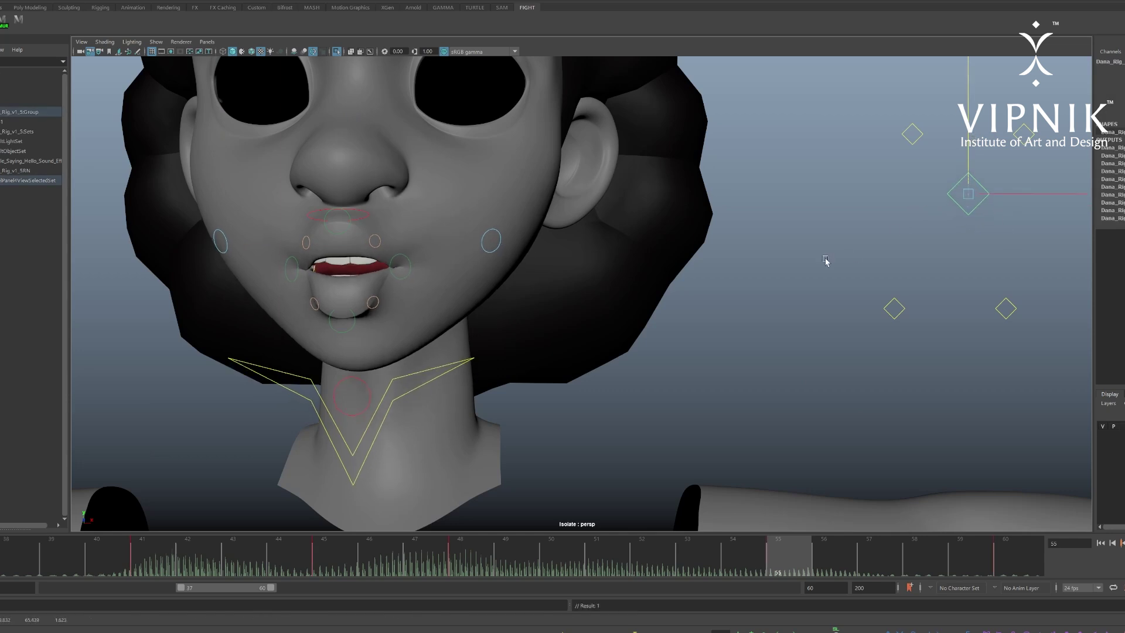
click(1046, 313)
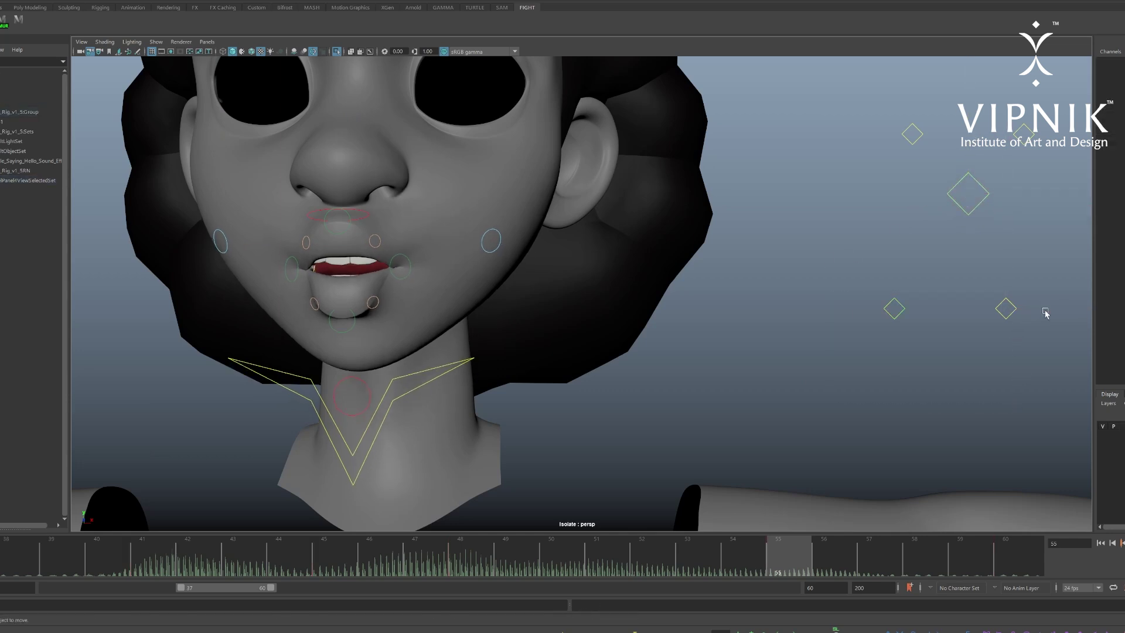
key(ctrl+z)
drag(1049, 309, 1039, 309)
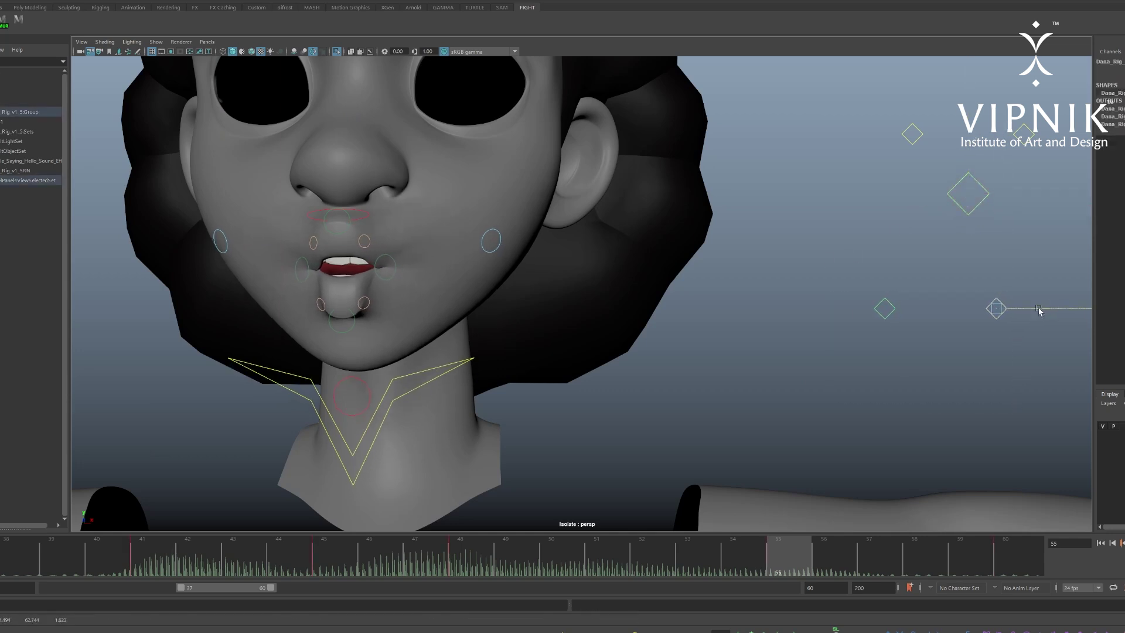
drag(1000, 270, 1001, 272)
click(1017, 309)
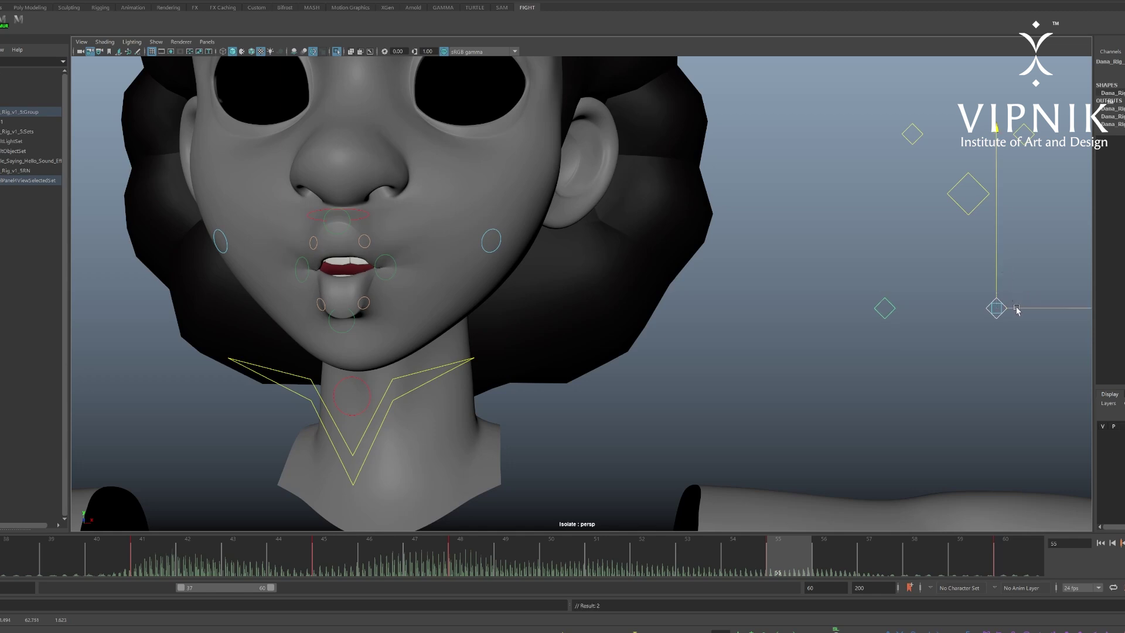
- Adjust the large diamond control's first two lip channels at frame 55 to refine the pursed lips
click(979, 183)
drag(1120, 84, 1120, 92)
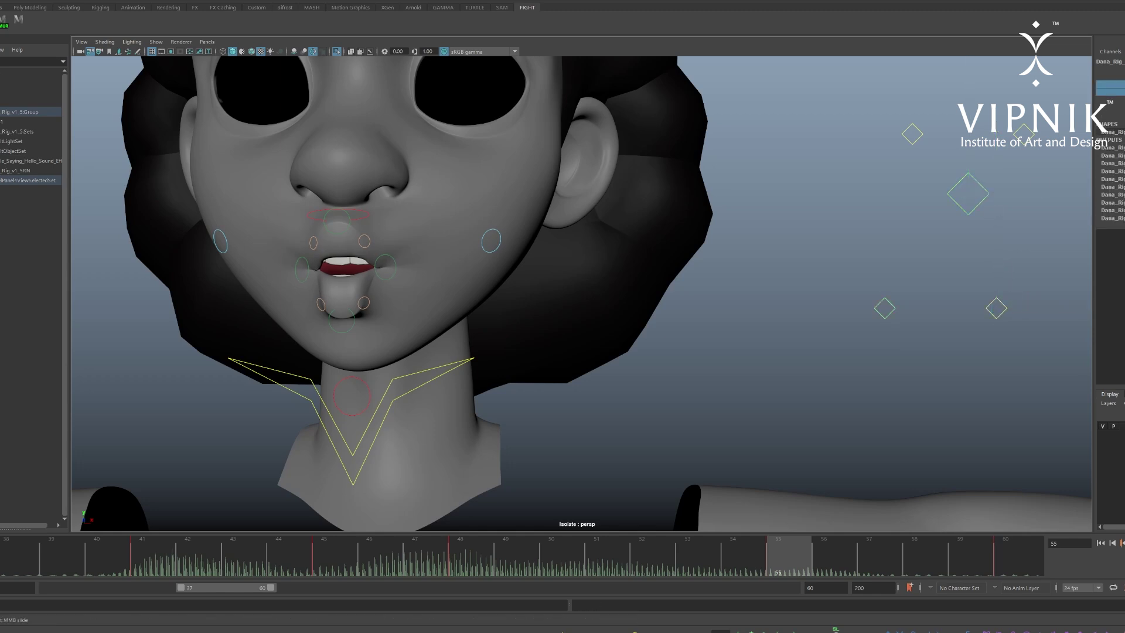
click(898, 221)
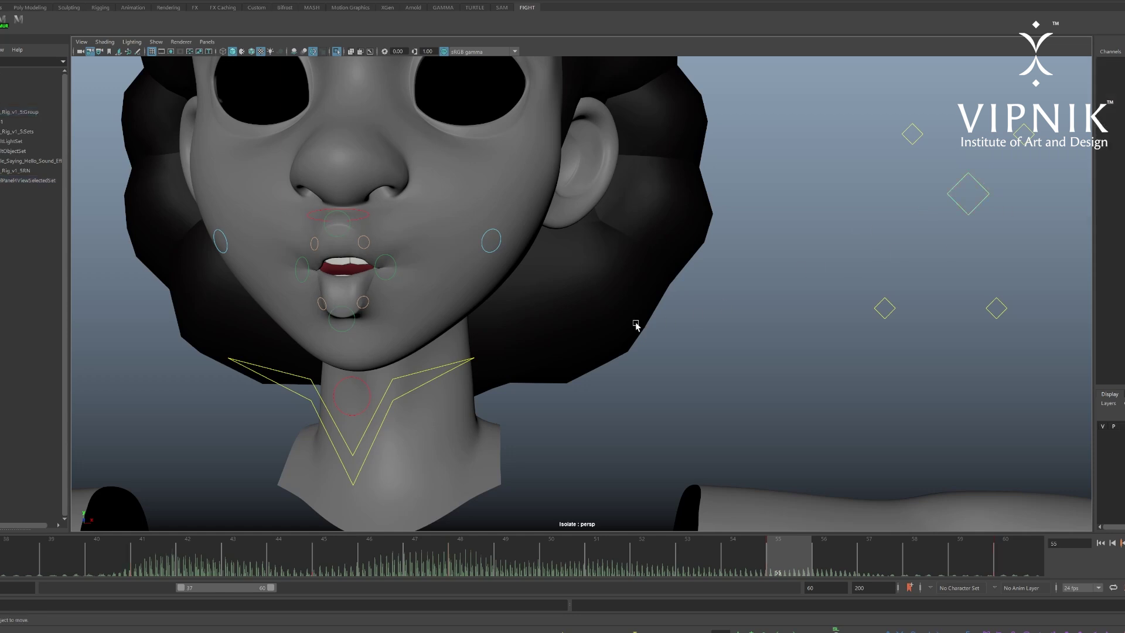
- In the close-up mouth view, lower the tongue control at frame 48 and key it
key(space)
alt+drag(628, 243, 647, 256)
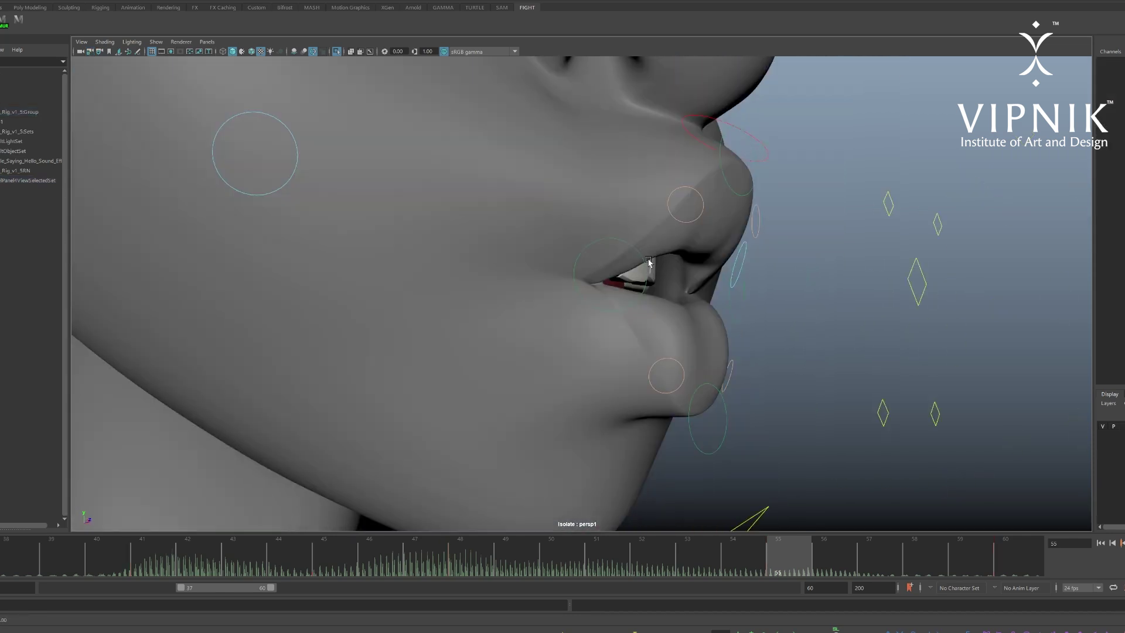
drag(633, 537, 142, 524)
alt+drag(583, 374, 588, 308)
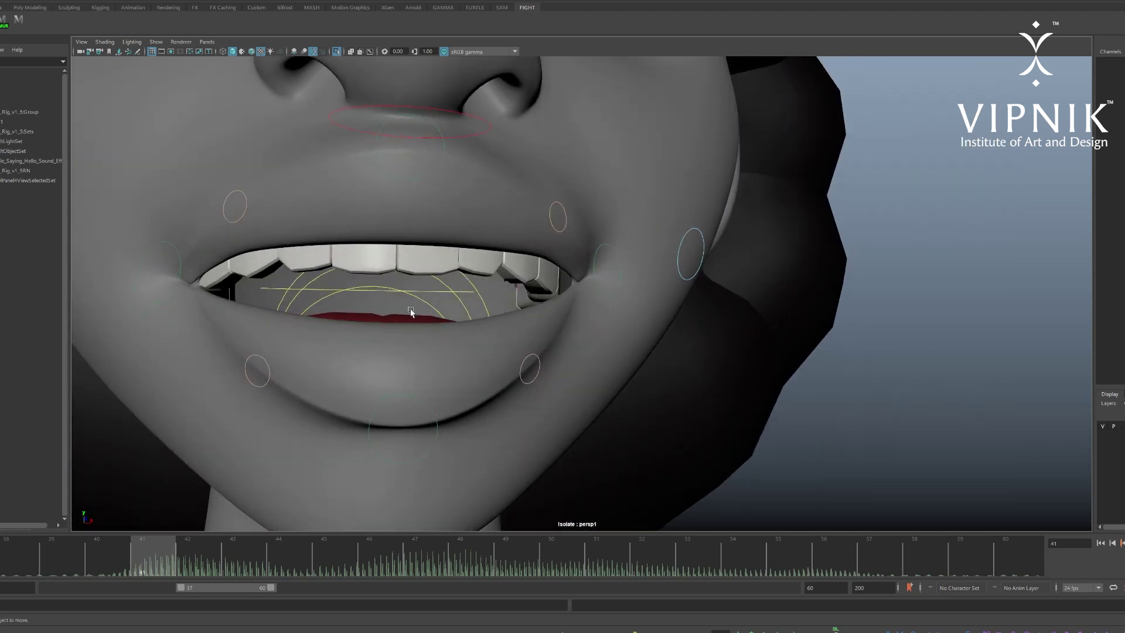
click(489, 310)
drag(335, 561, 488, 566)
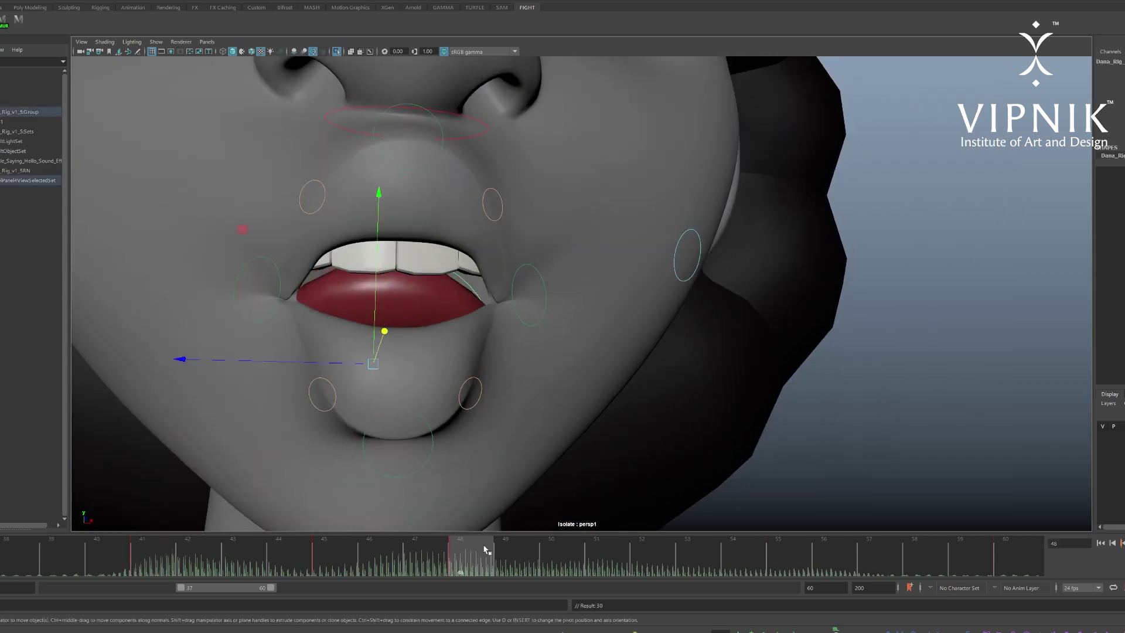
click(323, 564)
click(462, 554)
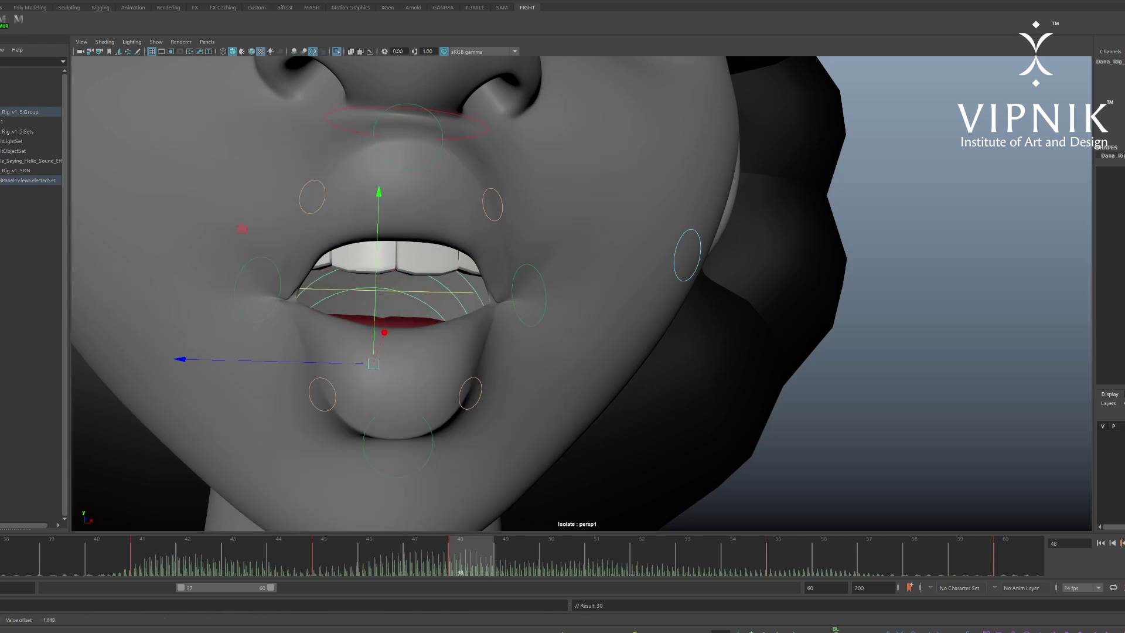
alt+drag(563, 329, 522, 310)
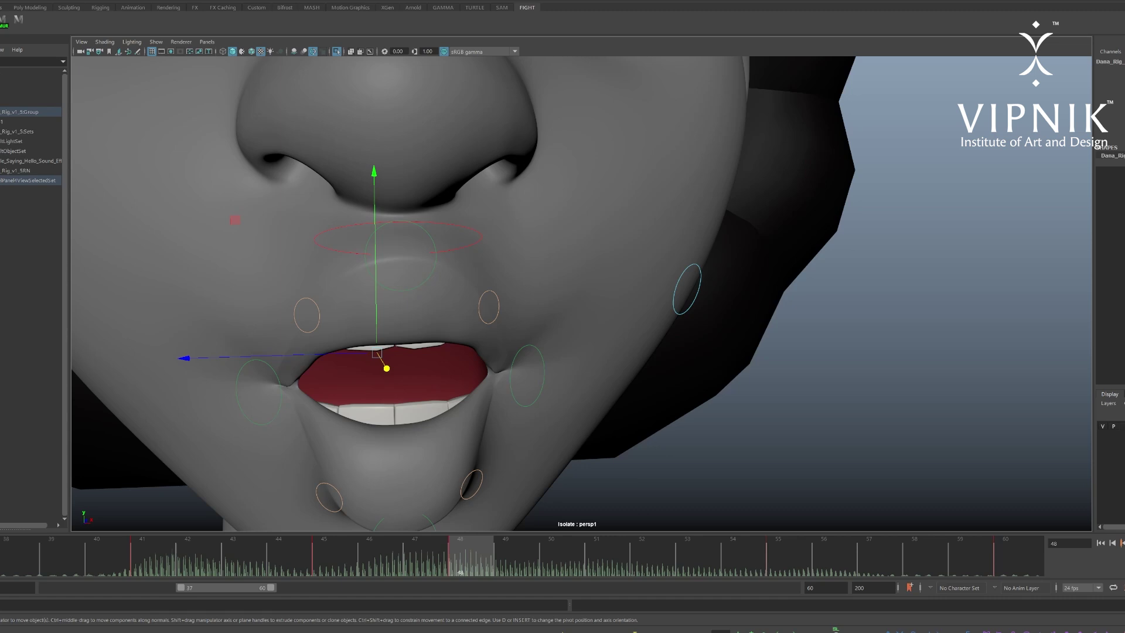
key(s)
- Scrub to frame 60, examine the mouth from the side and front, and return to the full face view
drag(471, 554, 1016, 562)
alt+drag(569, 351, 748, 258)
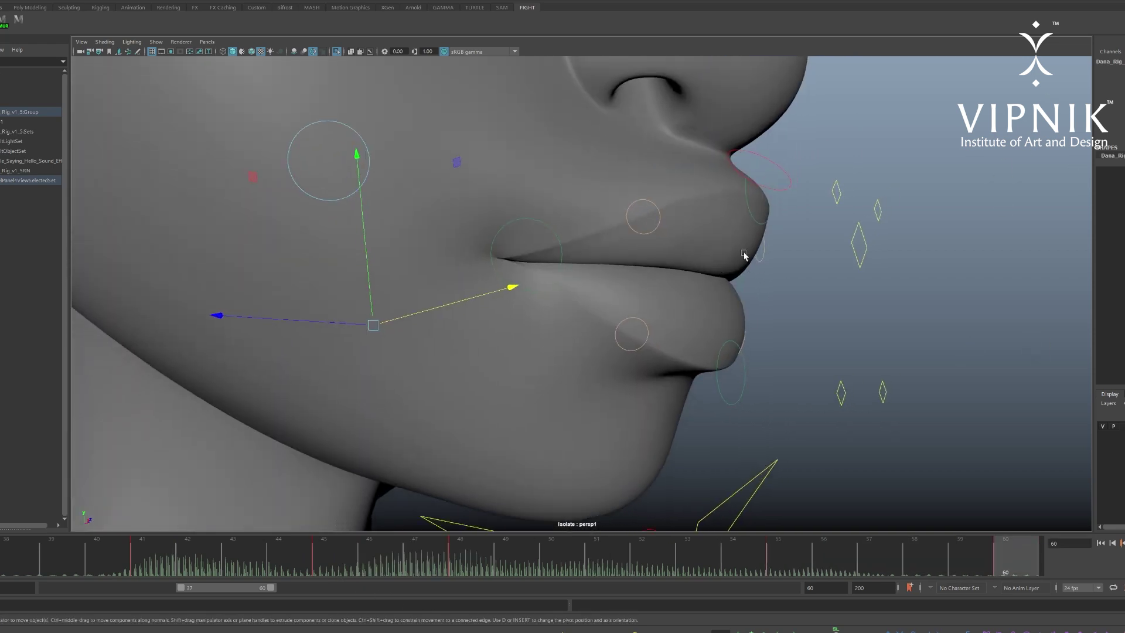
alt+drag(802, 194, 688, 184)
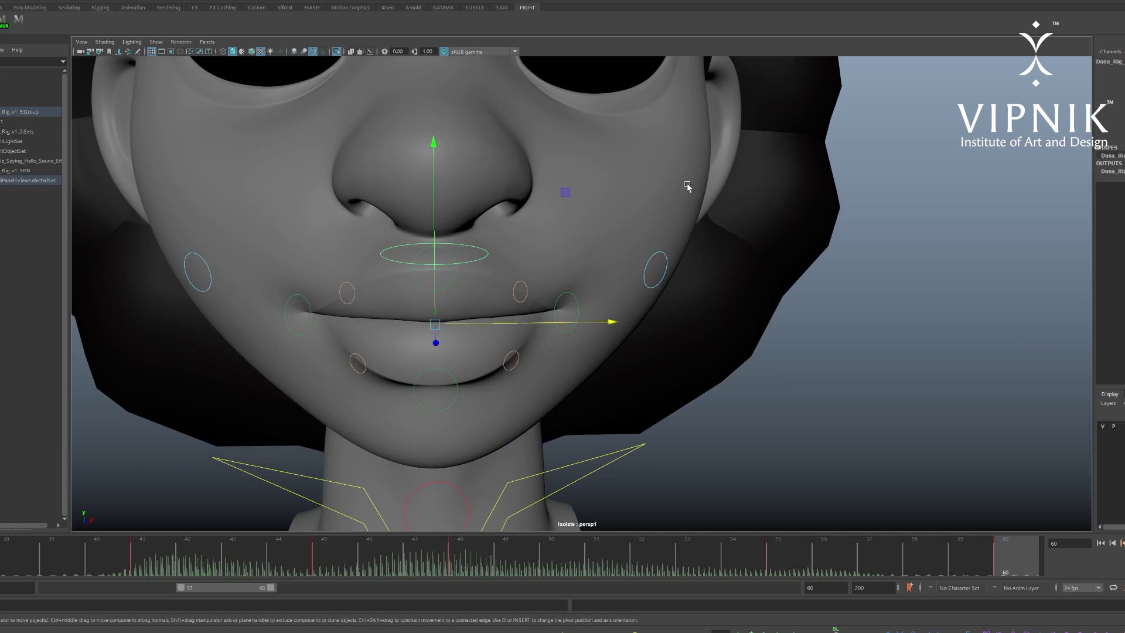
key(space)
key(space)
key(space)
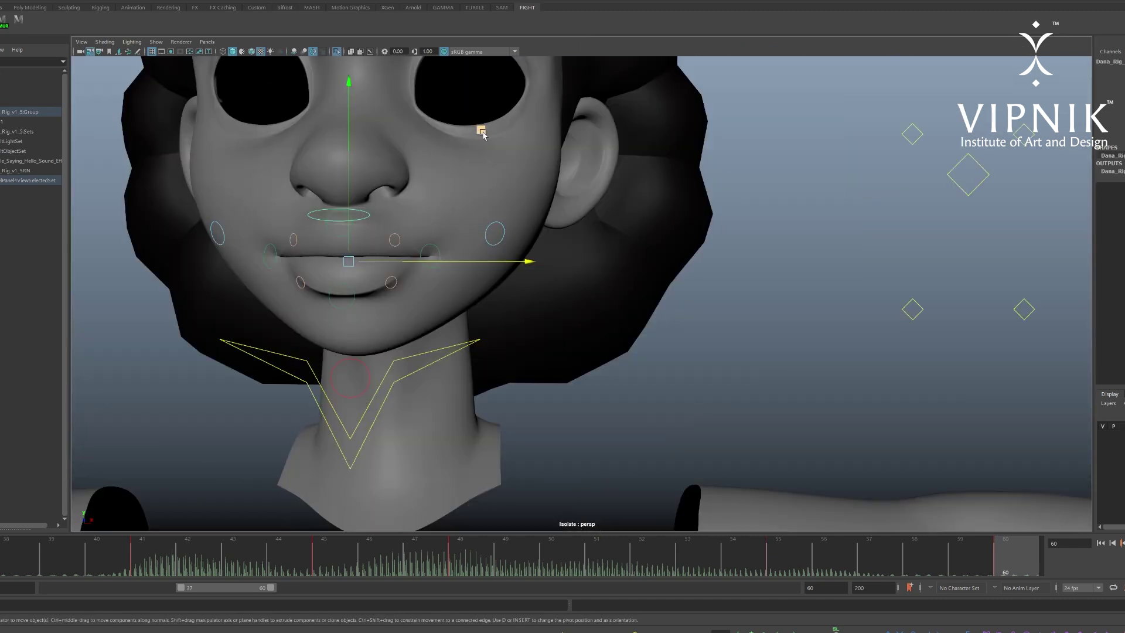
- At frame 41, lower the whole-mouth control slightly, nudge it toward the character's right, and key it
drag(482, 131, 449, 164)
key(ctrl+z)
drag(350, 568, 139, 588)
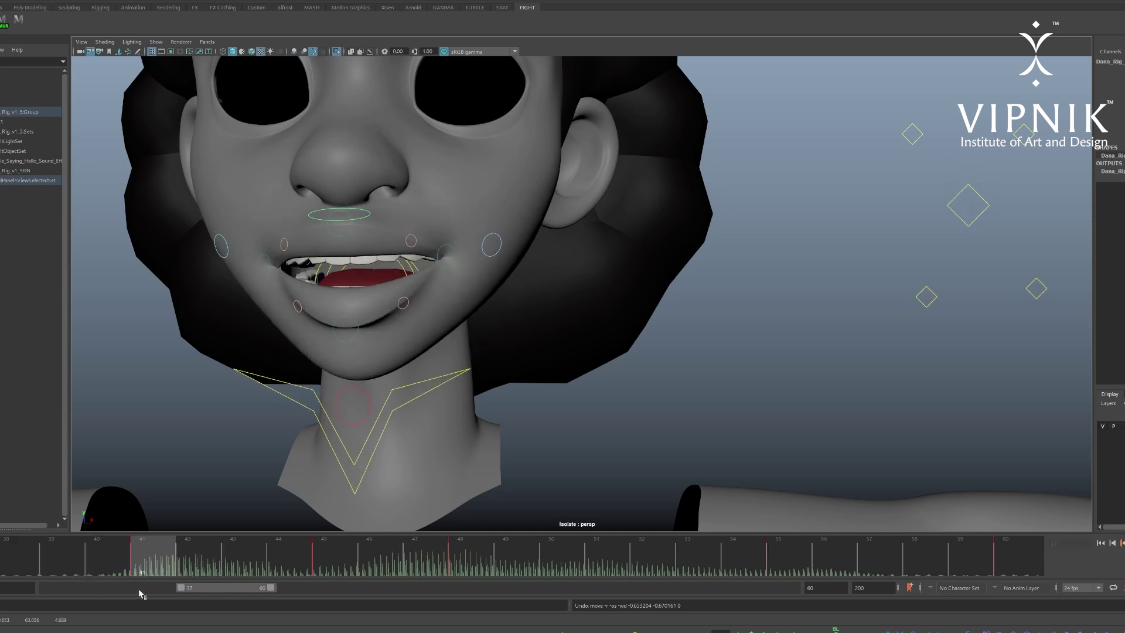
key(e)
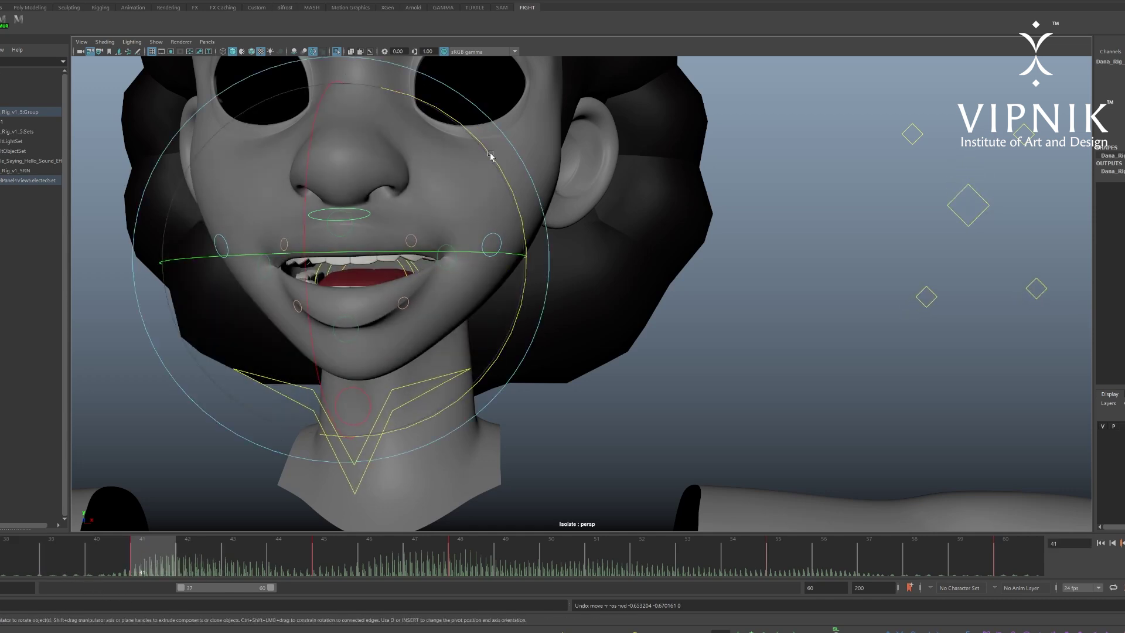
drag(490, 154, 482, 130)
key(ctrl+z)
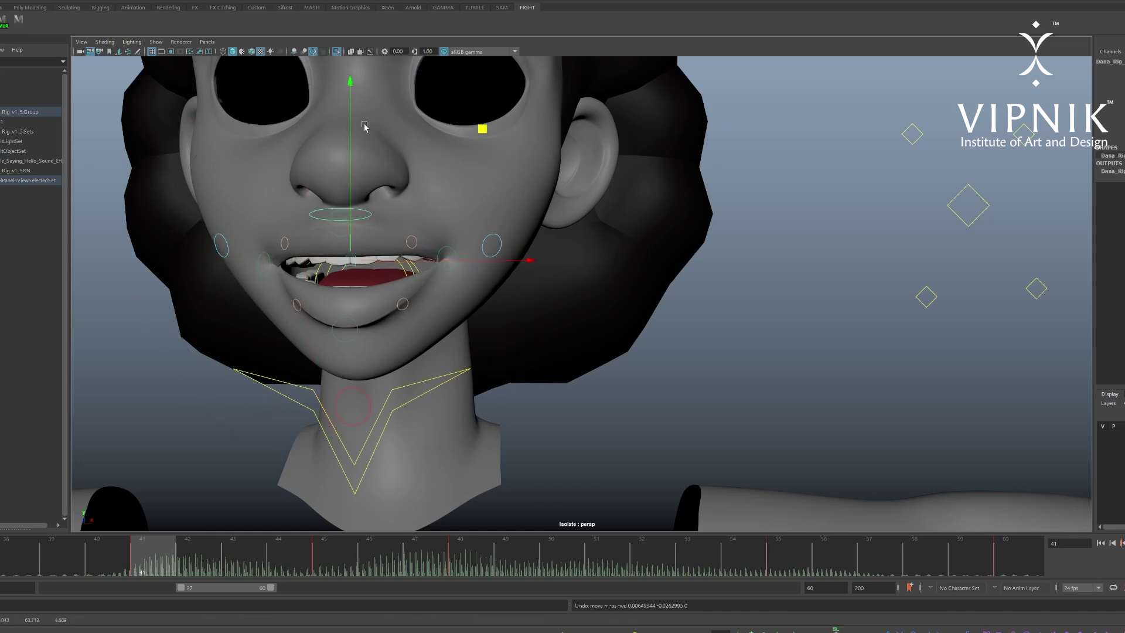
key(ctrl+z)
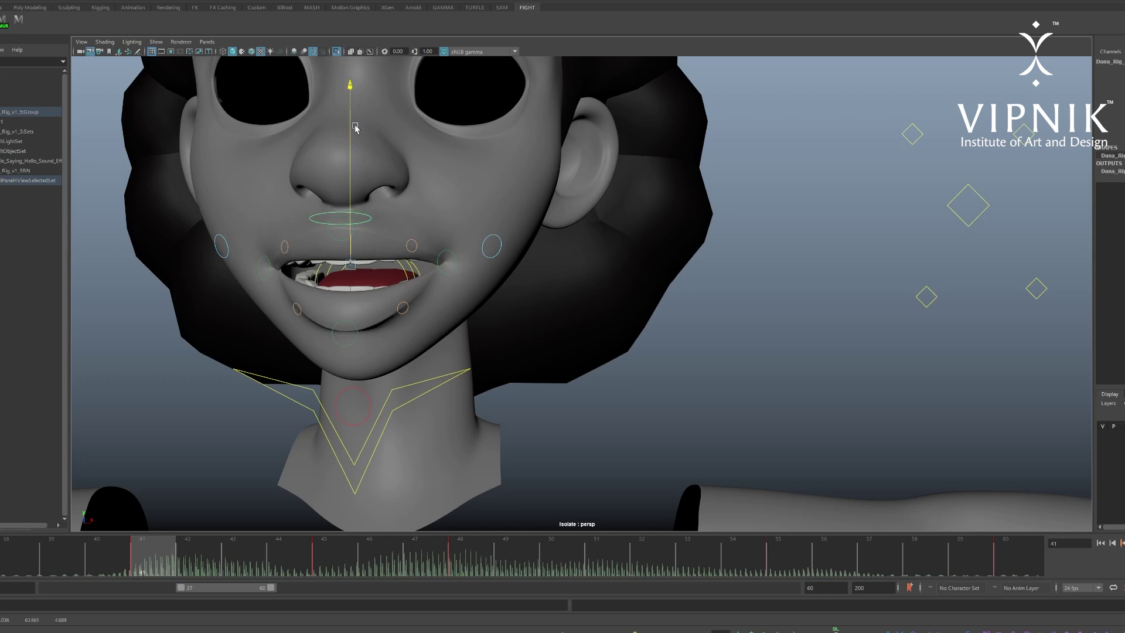
key(s)
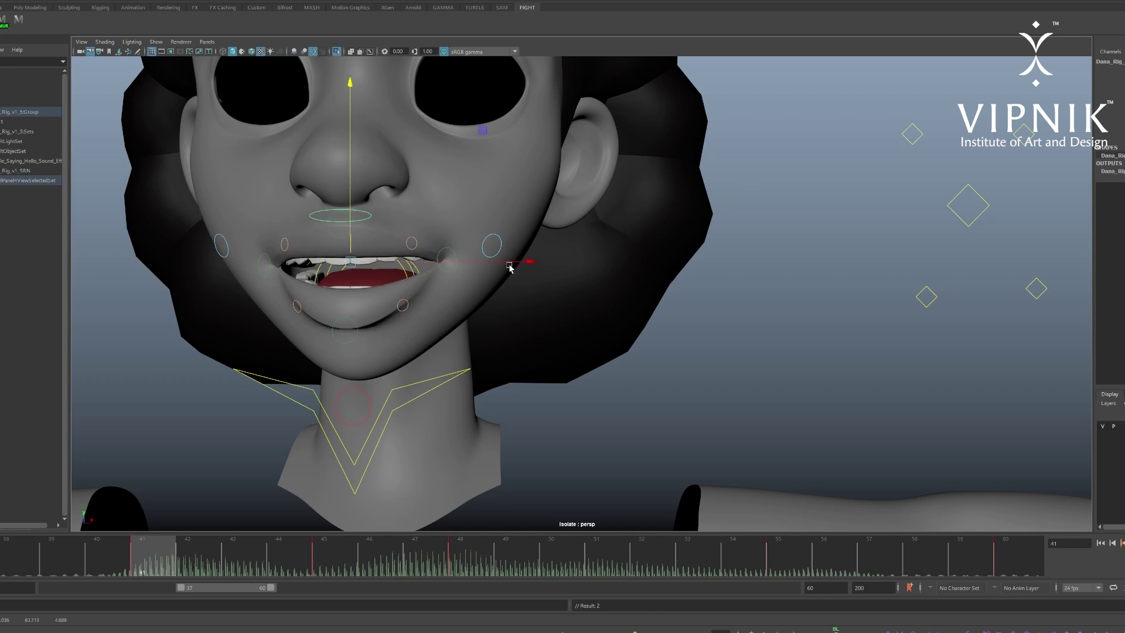
drag(509, 268, 518, 263)
key(s)
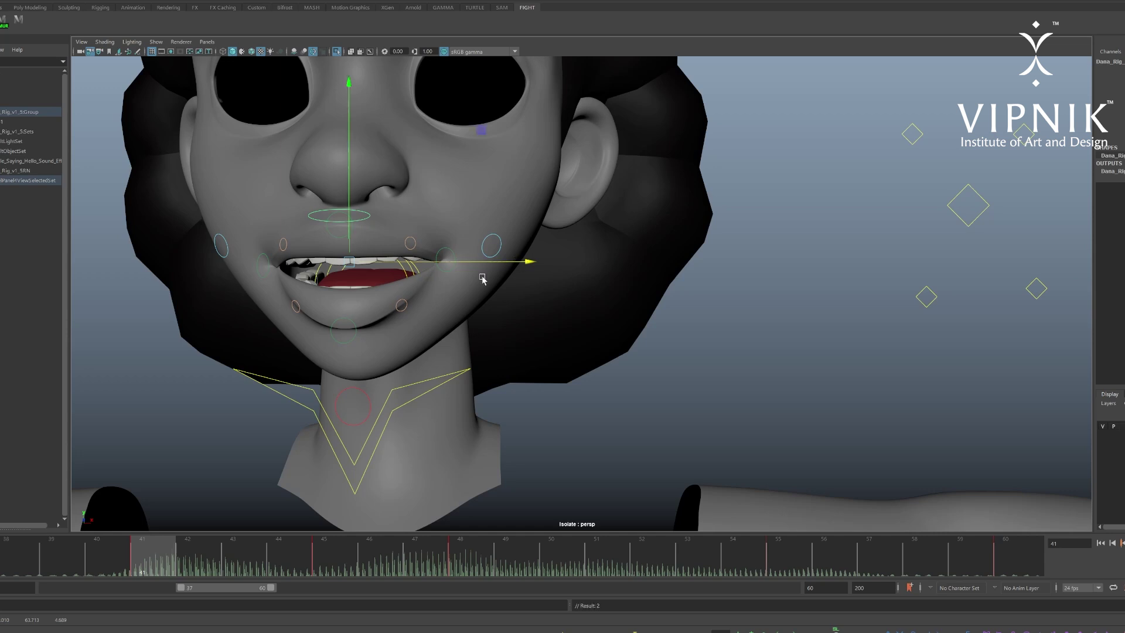
- At frame 45, tilt the whole-mouth control slightly and shift it toward the character's right
drag(114, 557, 334, 561)
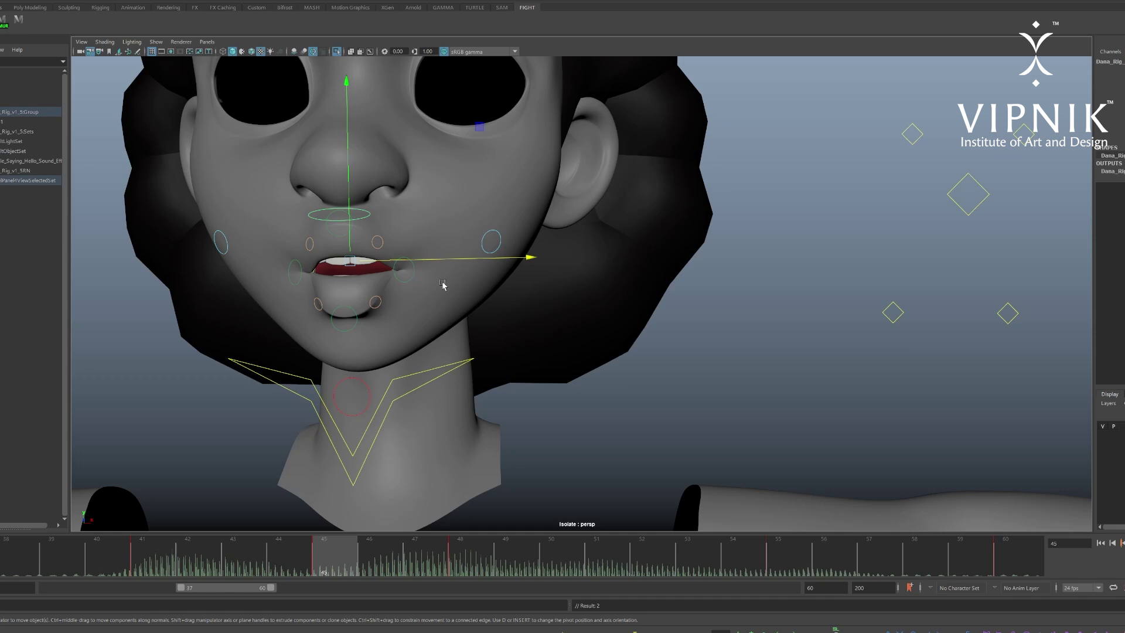
key(e)
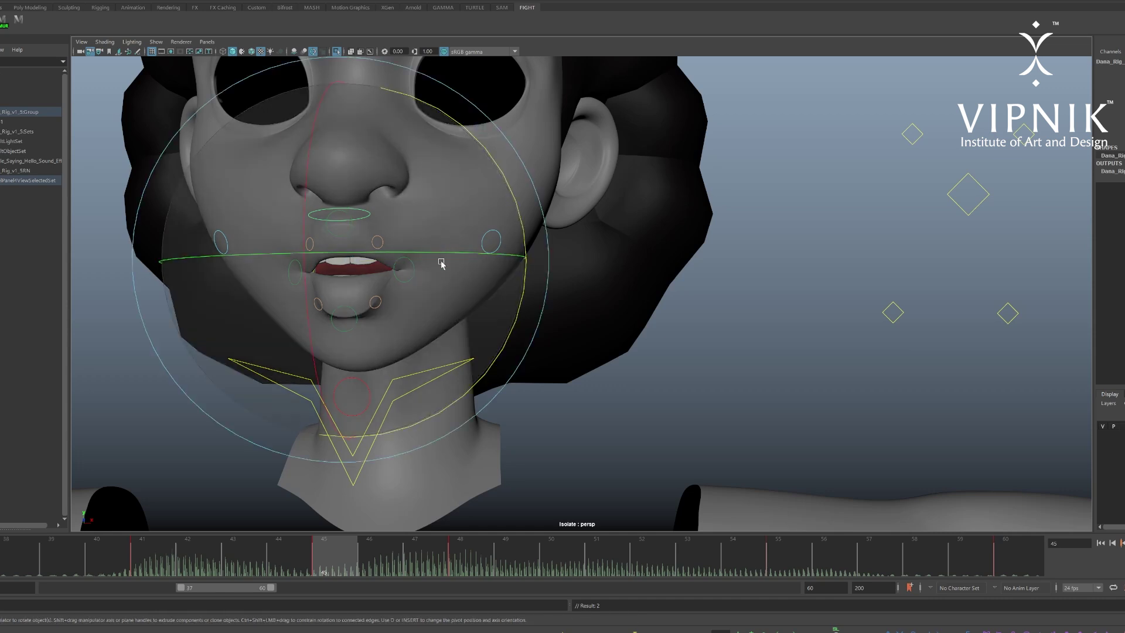
drag(525, 286, 525, 296)
key(w)
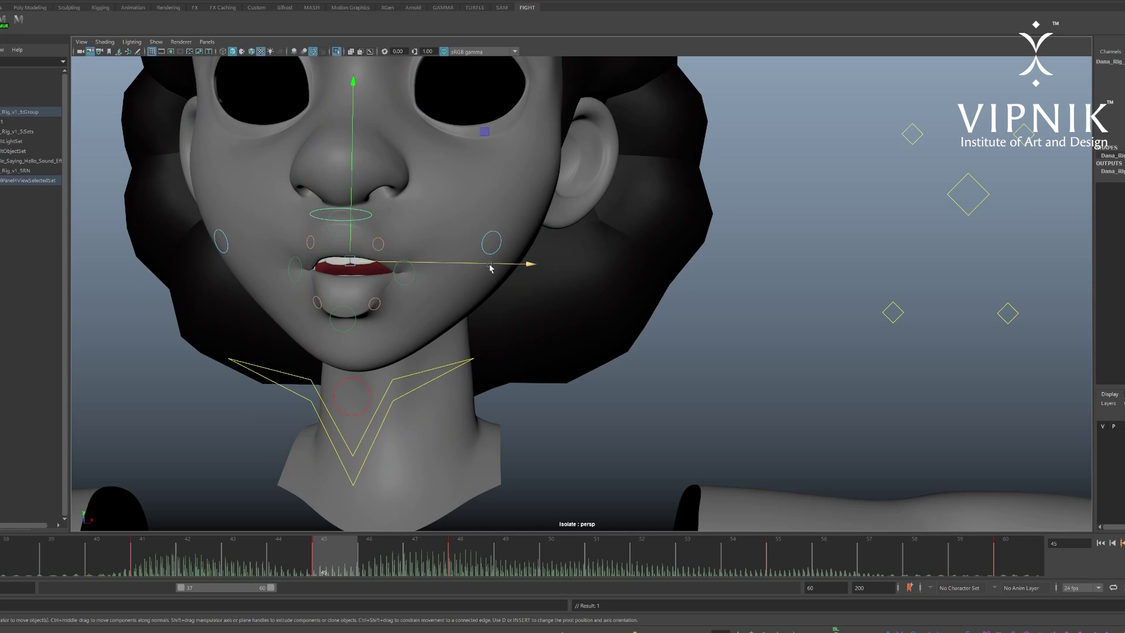
drag(491, 268, 487, 266)
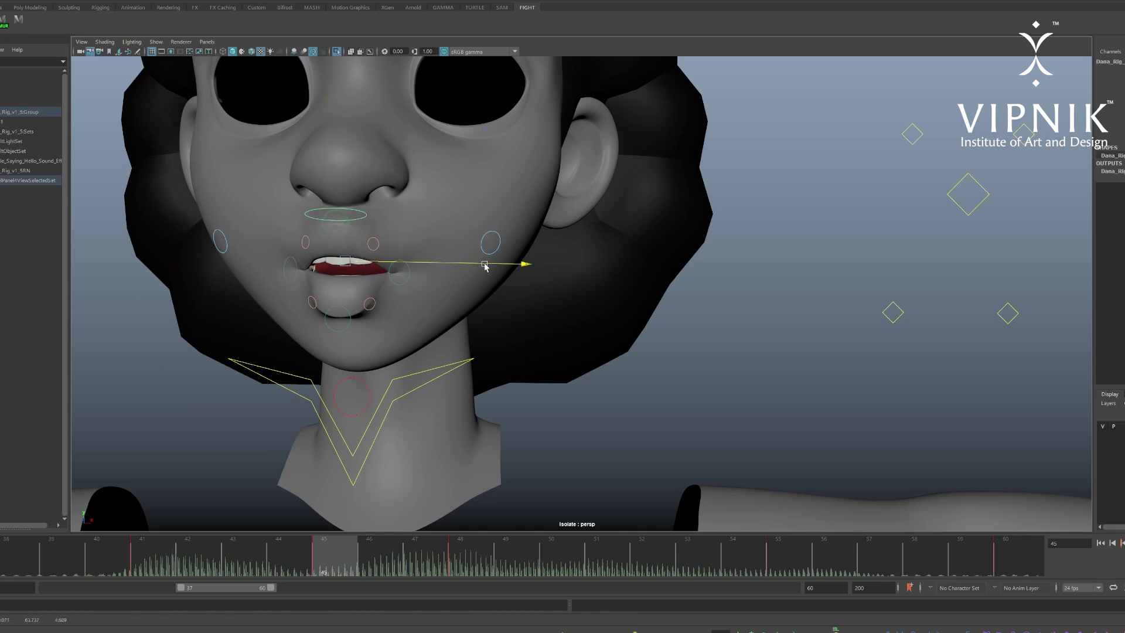
drag(484, 266, 482, 267)
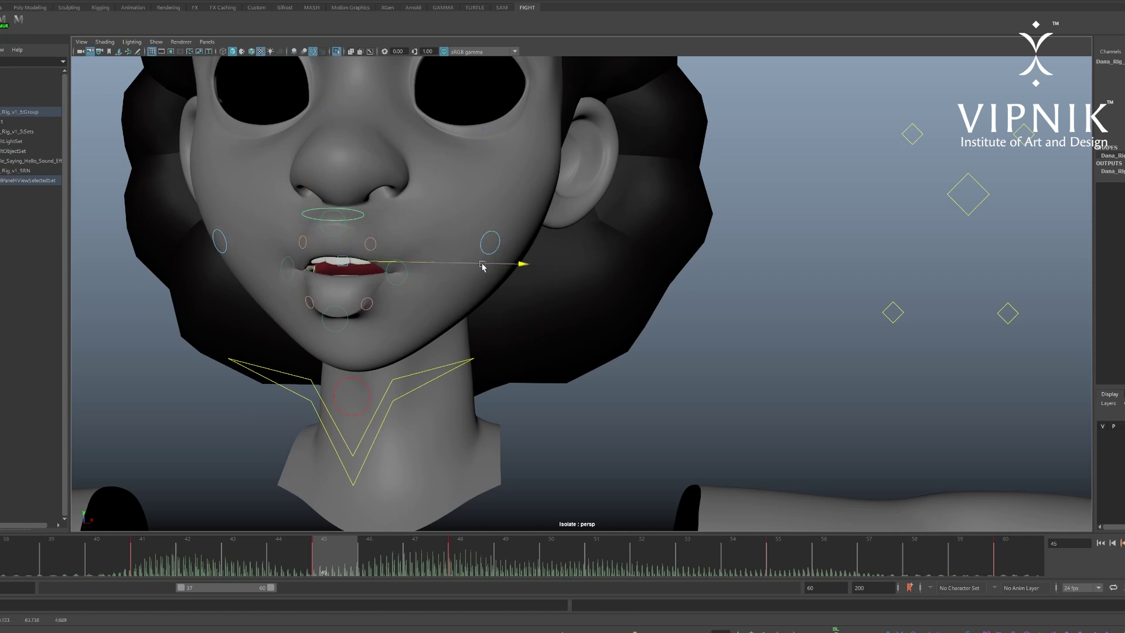
key(e)
drag(501, 220, 510, 216)
key(w)
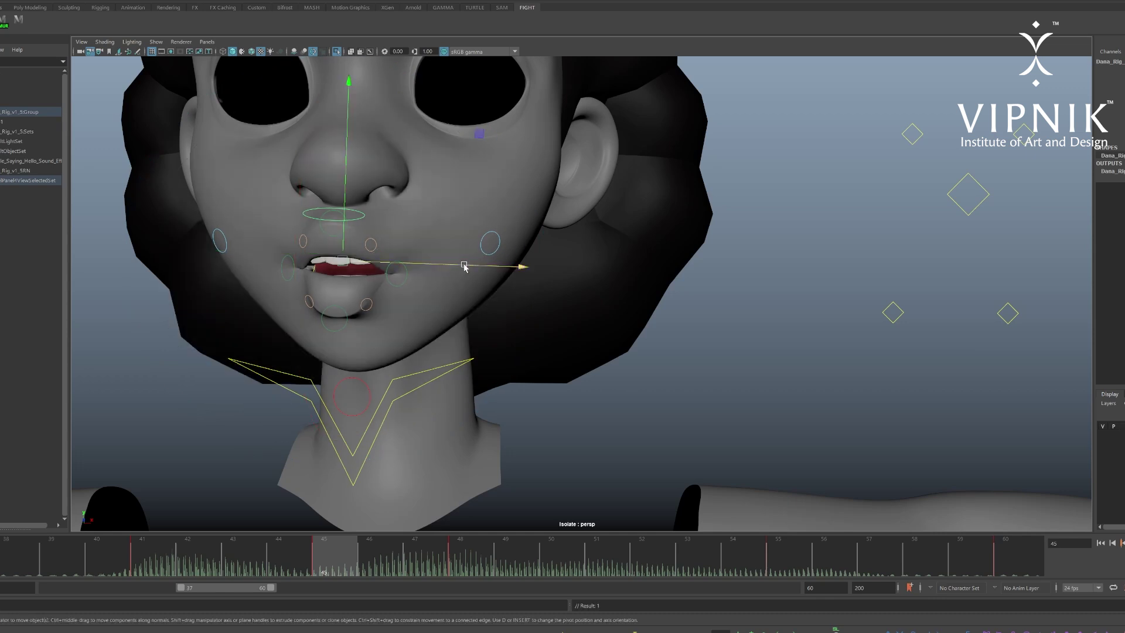
drag(464, 266, 462, 267)
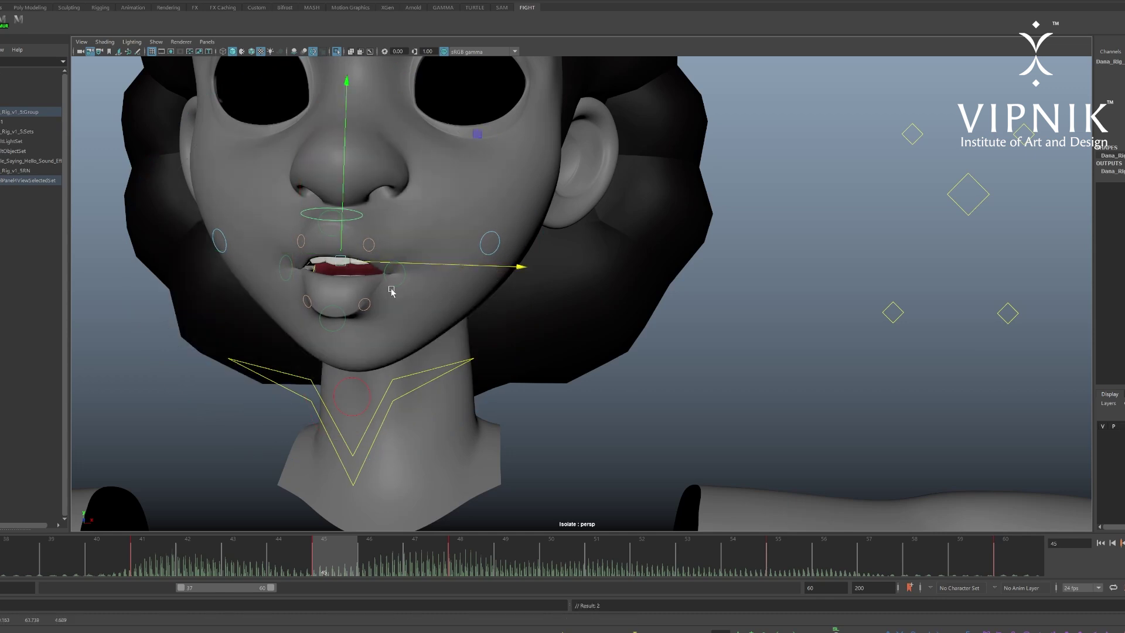
- At frame 48, raise the whole-mouth control slightly and shift it toward the character's right
click(238, 555)
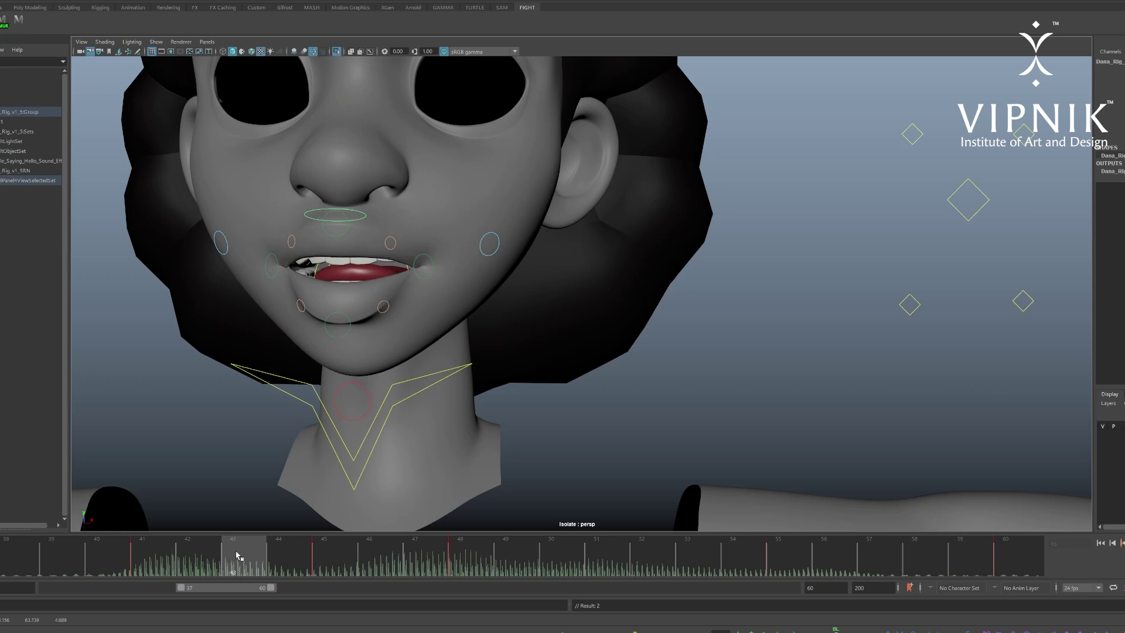
mouse_move(237, 555)
mouse_down()
mouse_move(109, 556)
mouse_move(278, 620)
mouse_move(463, 629)
mouse_up()
click(475, 131)
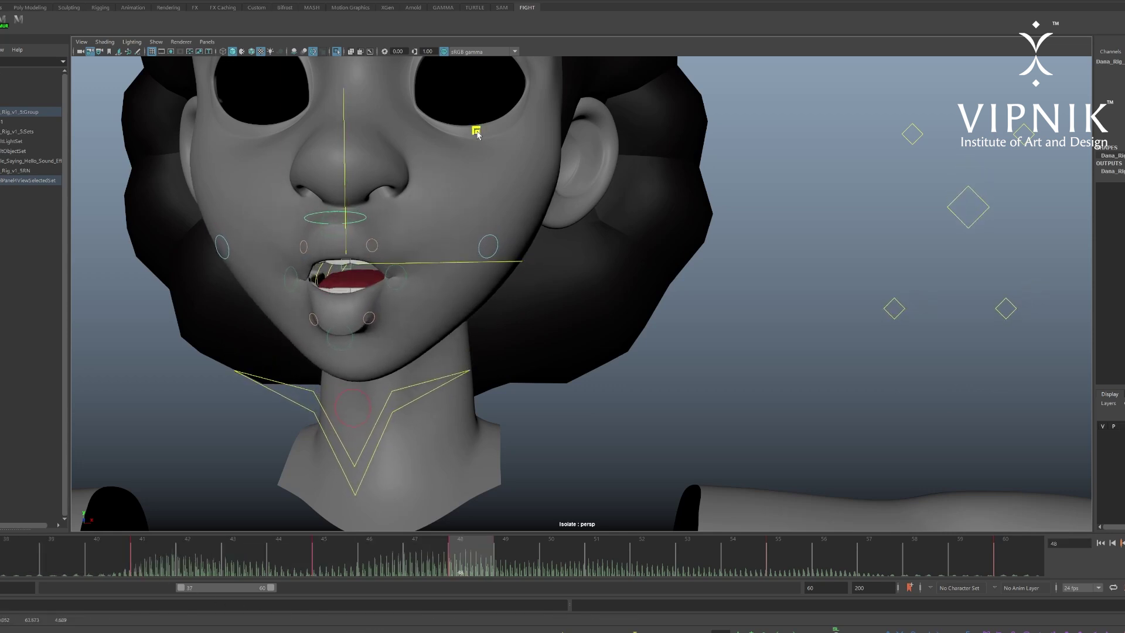
key(s)
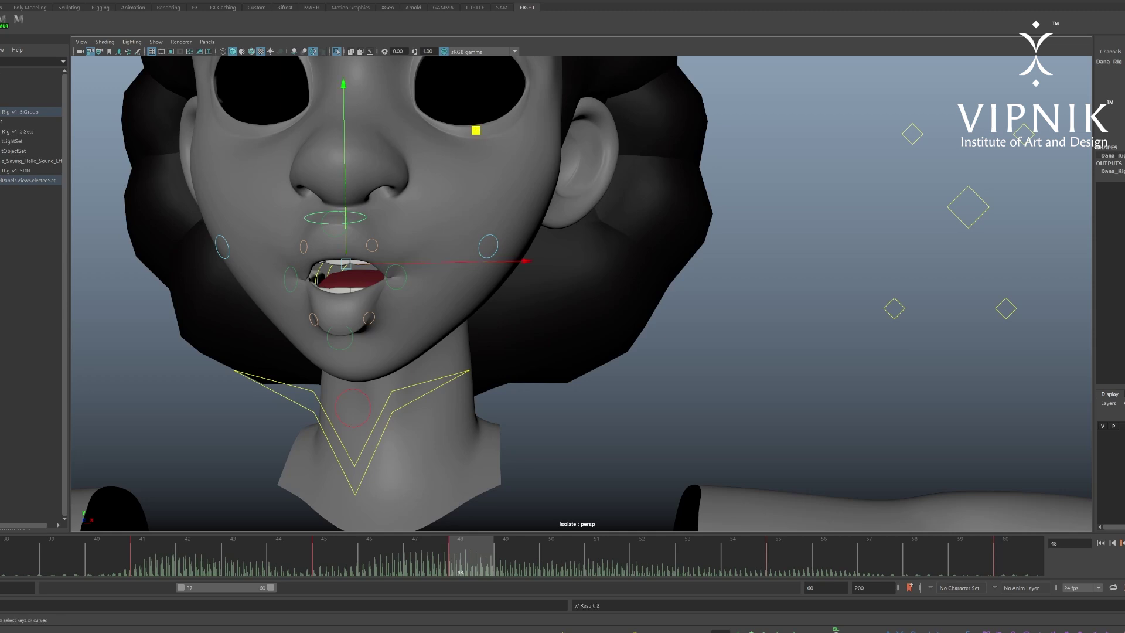
click(477, 130)
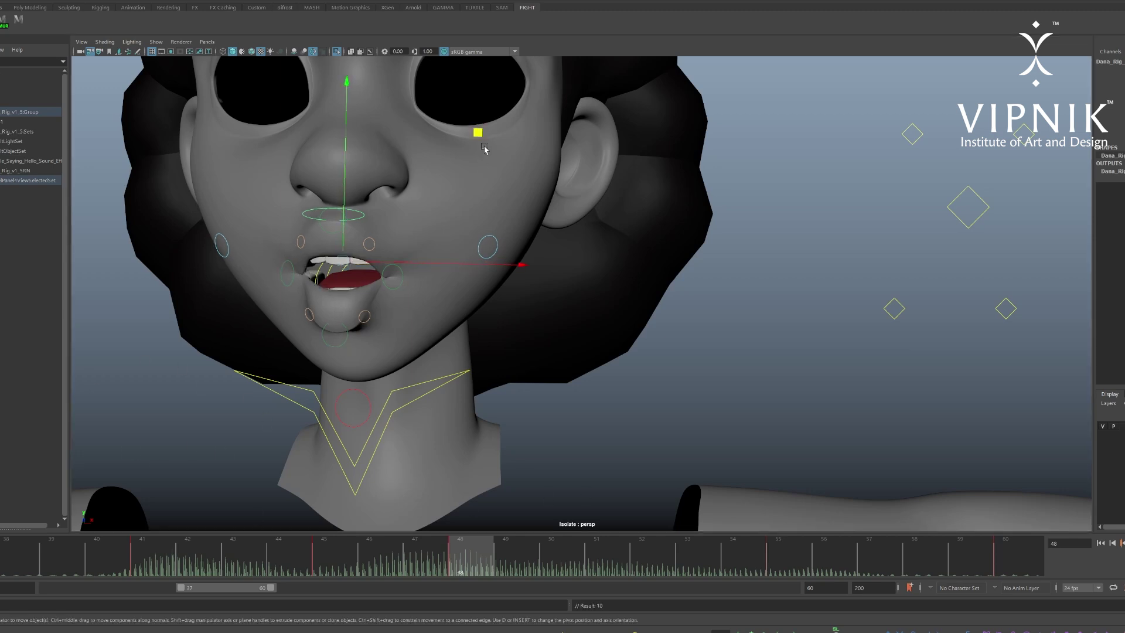
drag(393, 258, 388, 259)
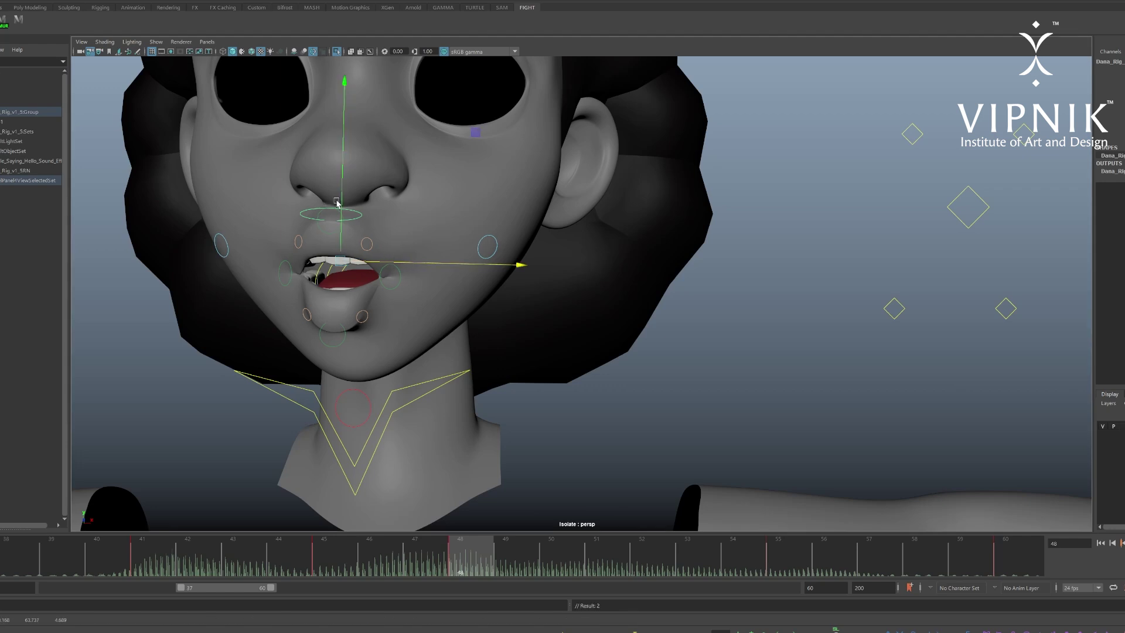
- Undo the mouth control's lowering at frame 48, and refine its tilt and height
click(338, 200)
click(341, 198)
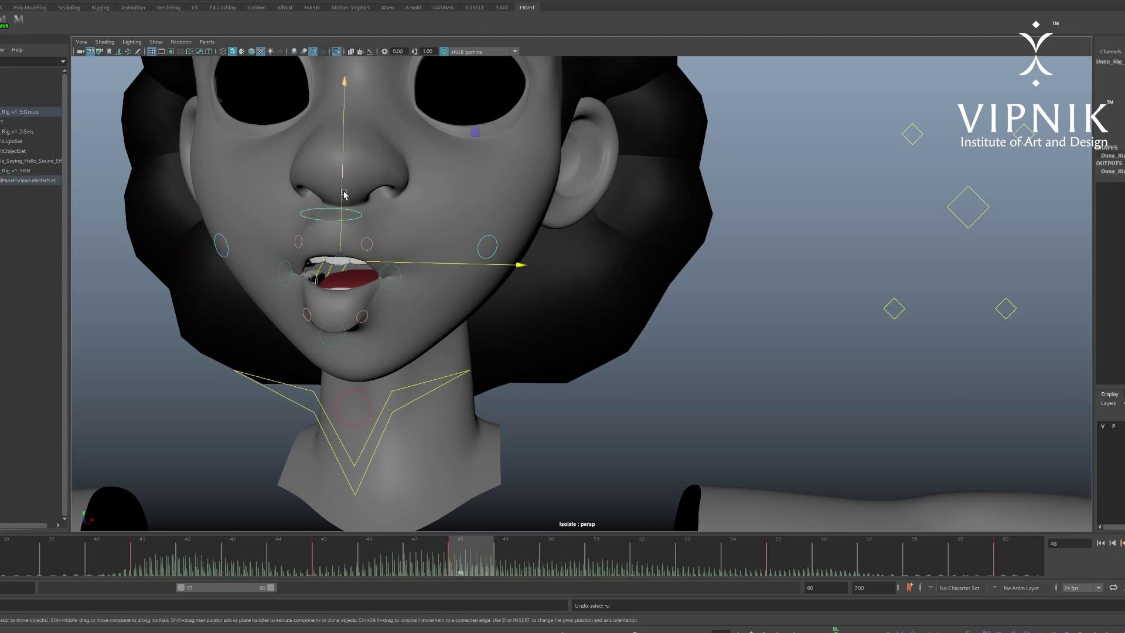
click(344, 195)
drag(344, 195, 344, 199)
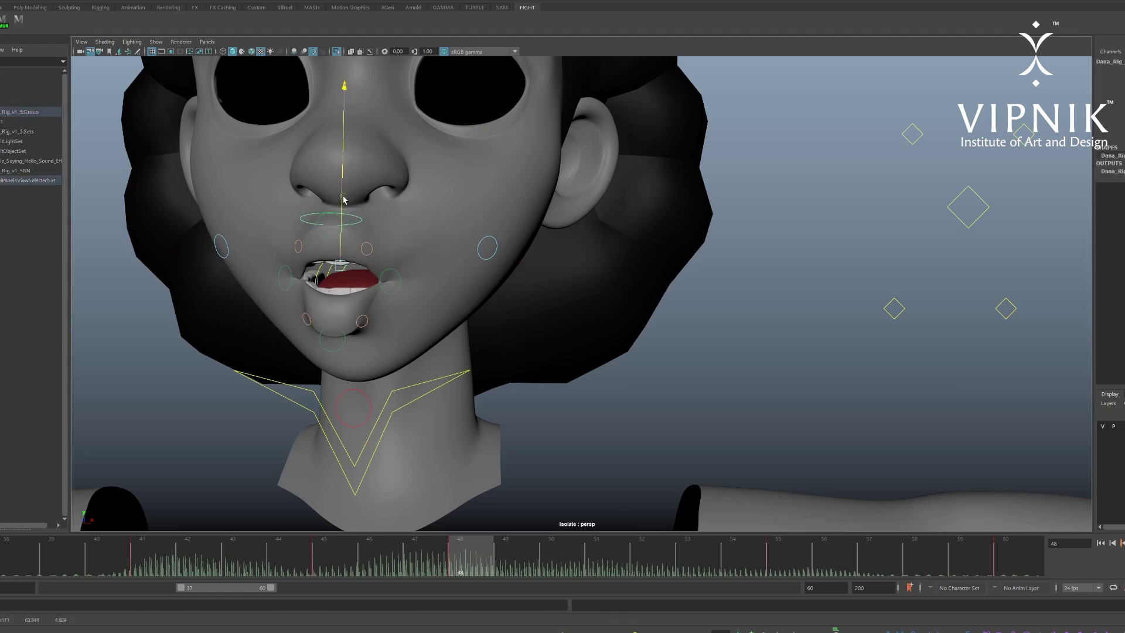
key(ctrl+z)
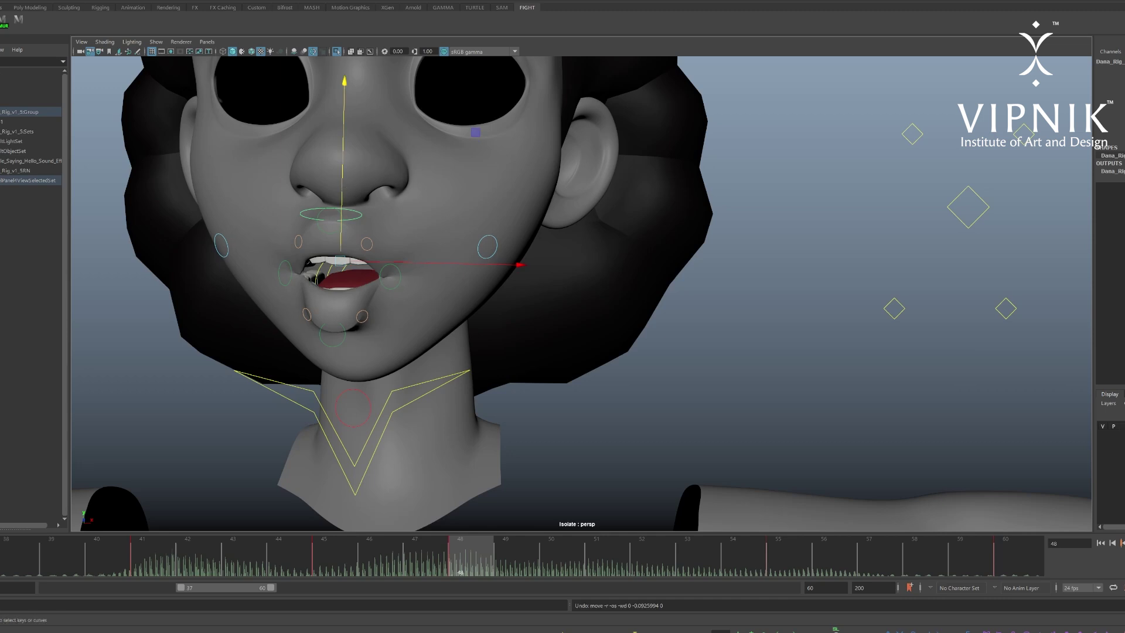
click(1119, 88)
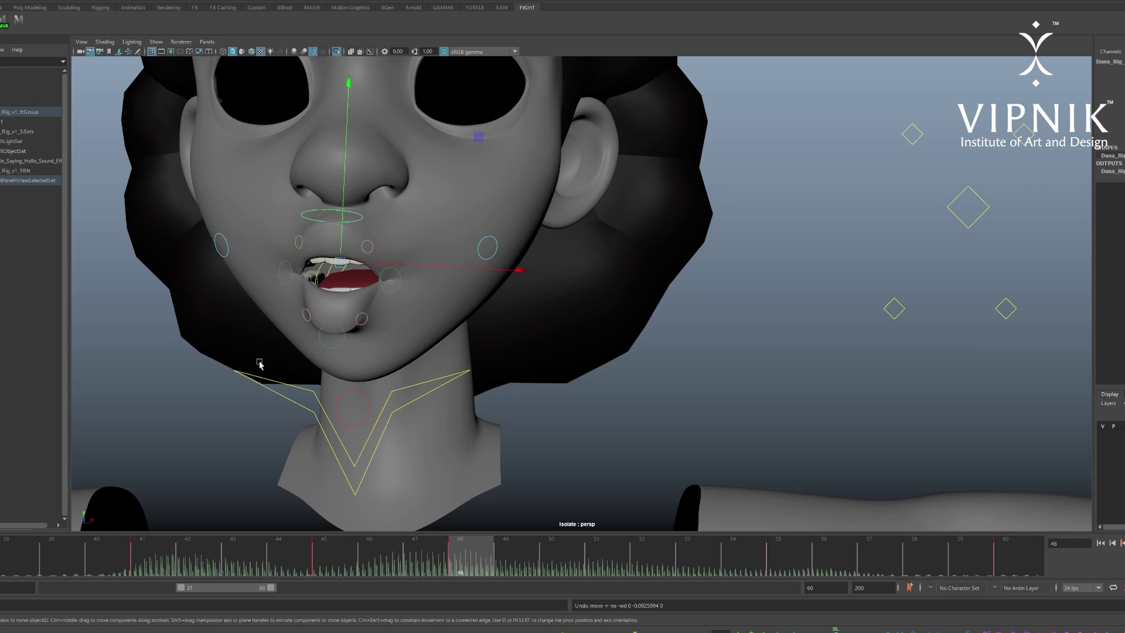
- Frame the mouth in the side view and push the whole-mouth control forward at frame 48
key(space)
key(space)
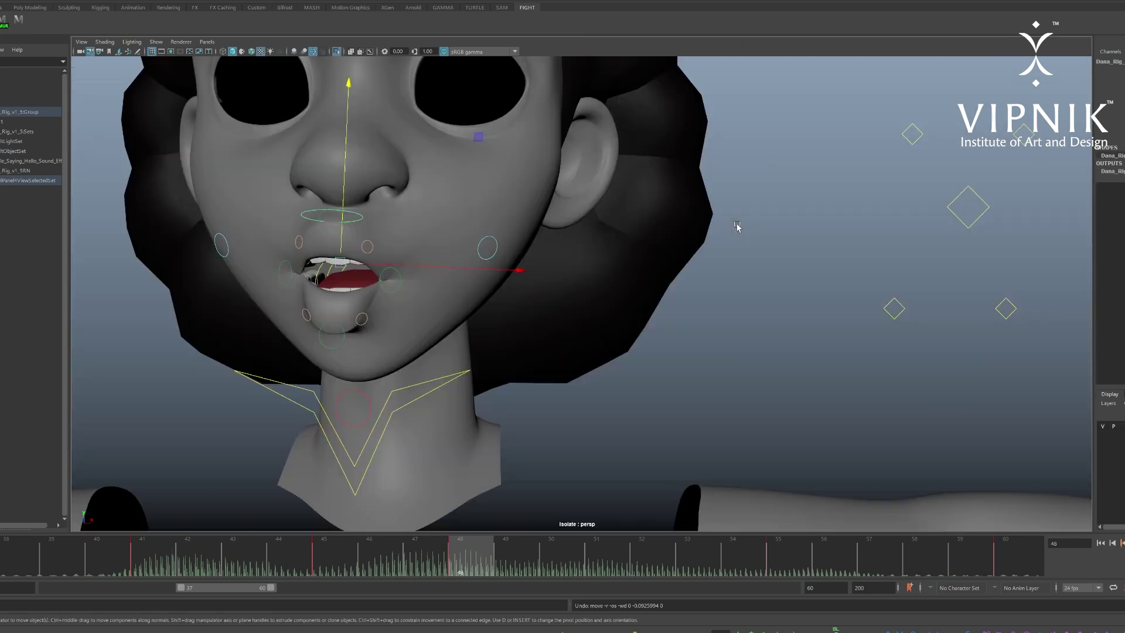
key(space)
scroll(396, 375, down, 3)
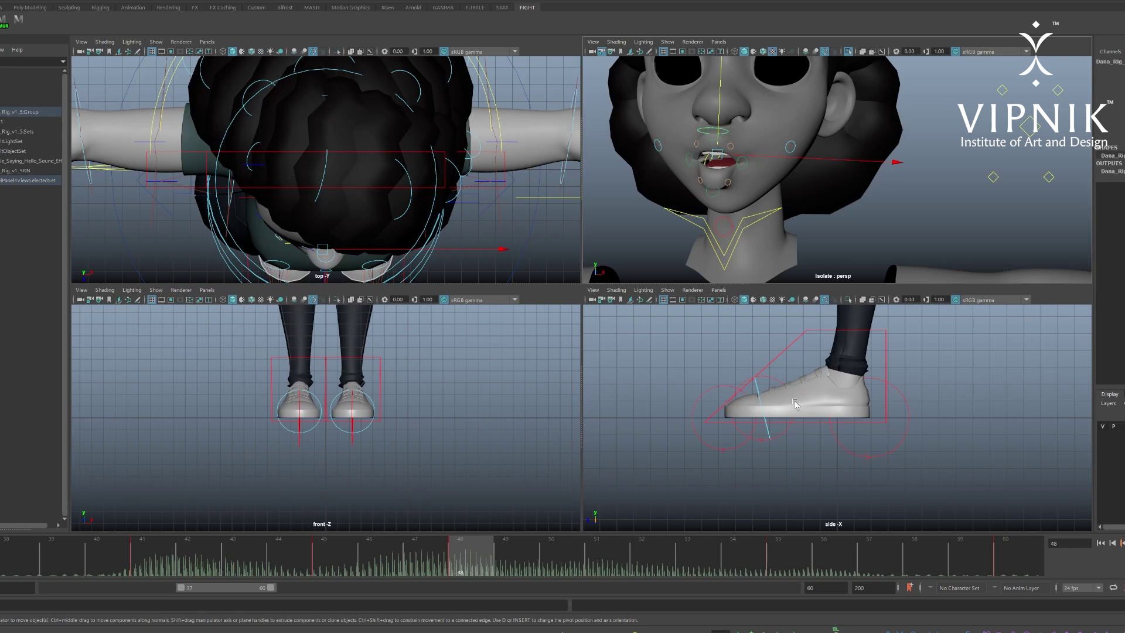
key(f)
scroll(837, 375, up, 8)
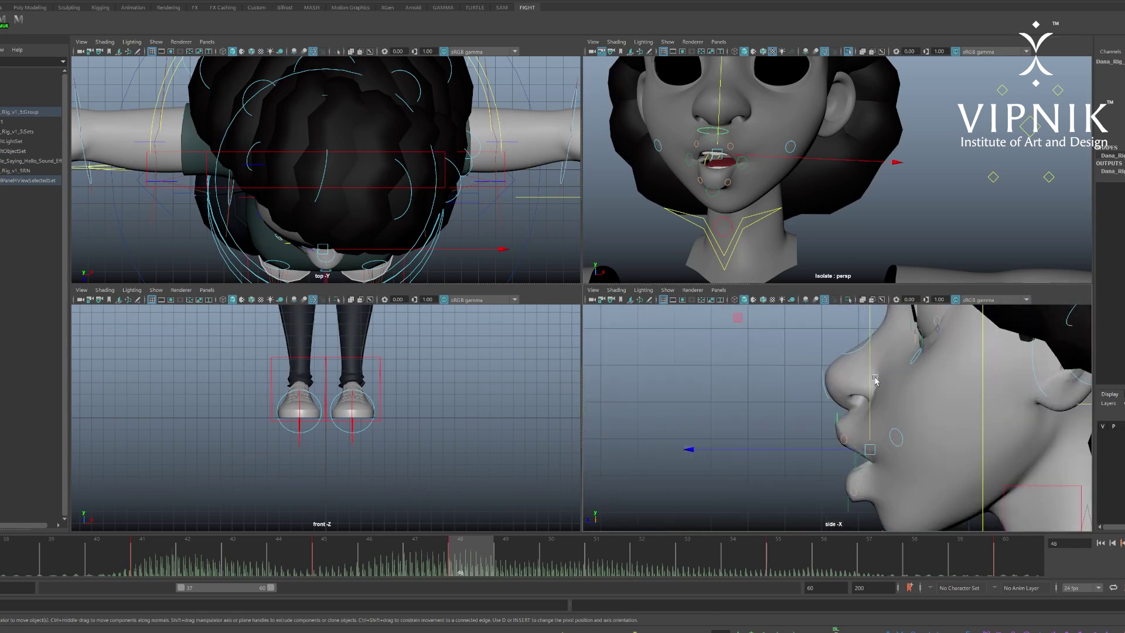
drag(842, 362, 834, 363)
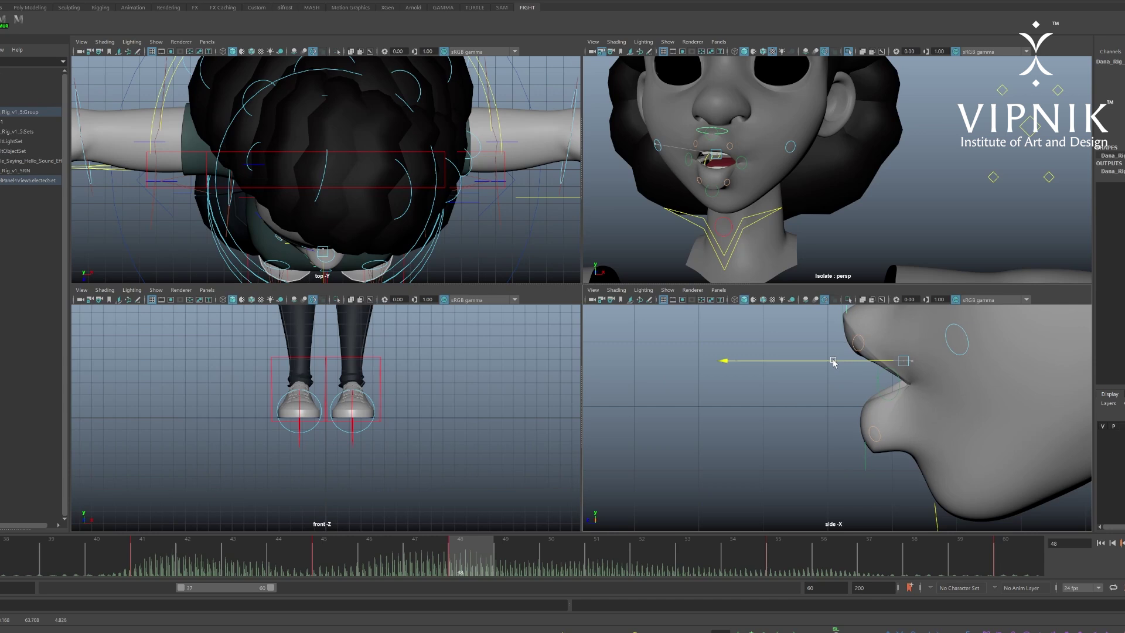
alt+middle_drag(834, 364, 790, 395)
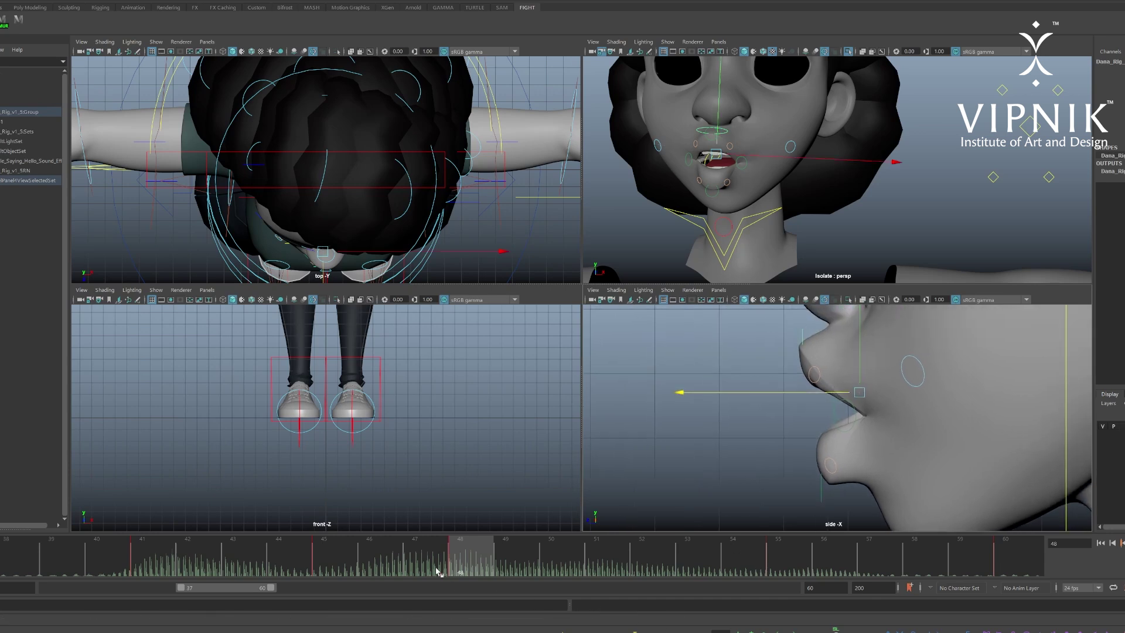
- At frame 41, slightly adjust the whole-mouth control's depth in the side view and key it
drag(436, 568, 156, 502)
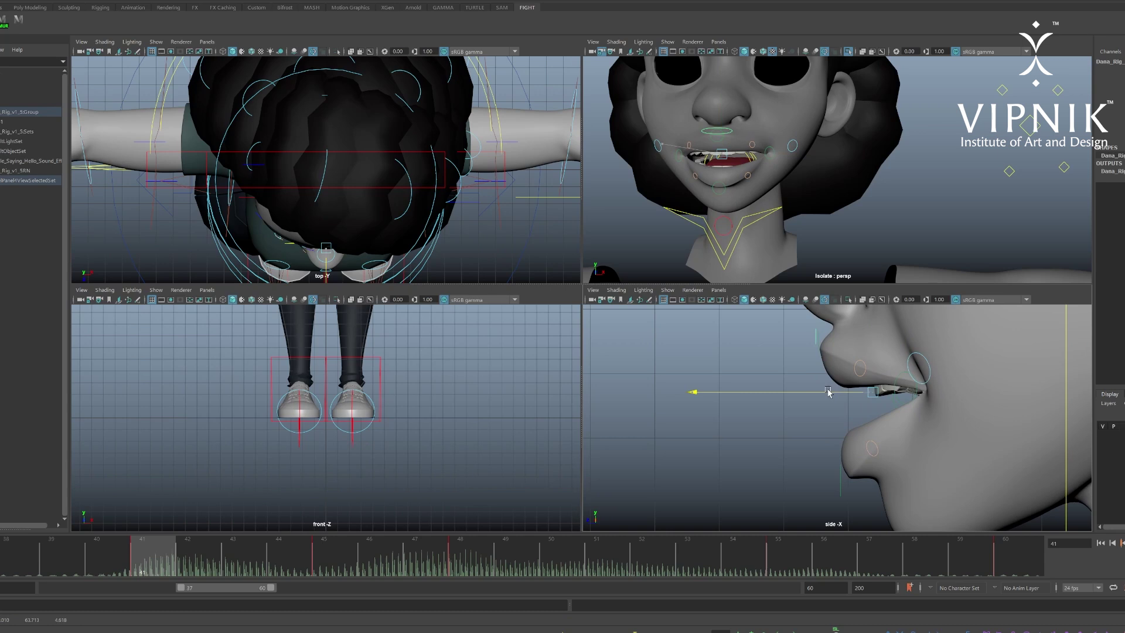
drag(828, 389, 830, 388)
key(s)
- At frame 60, pull the whole-mouth control slightly back in the side view, and return to the full perspective view
drag(151, 558, 691, 632)
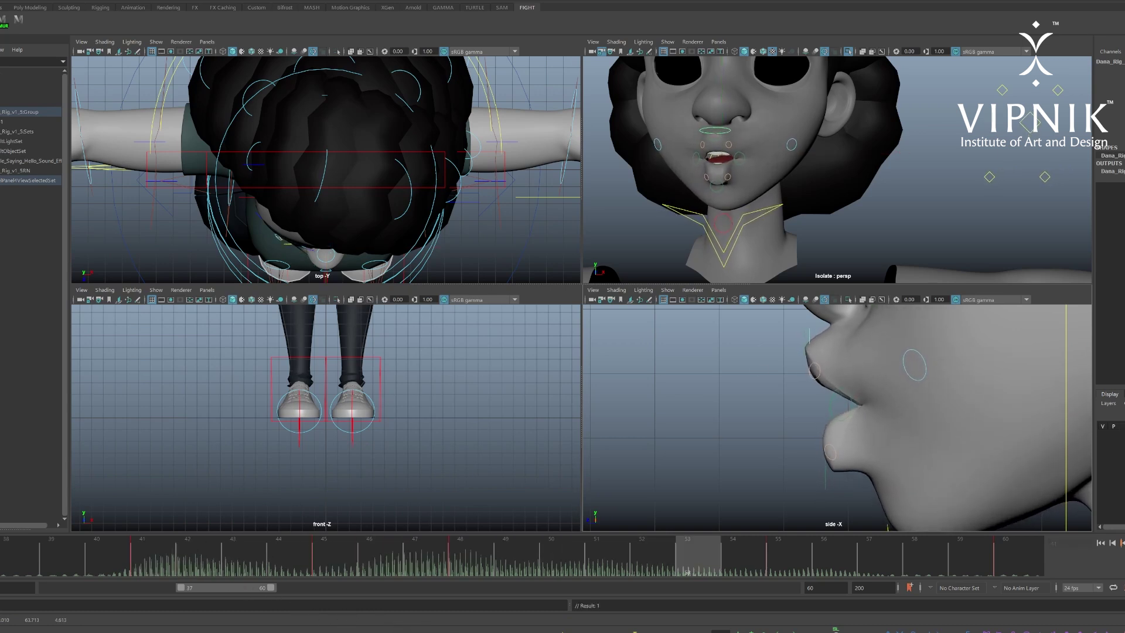
click(879, 386)
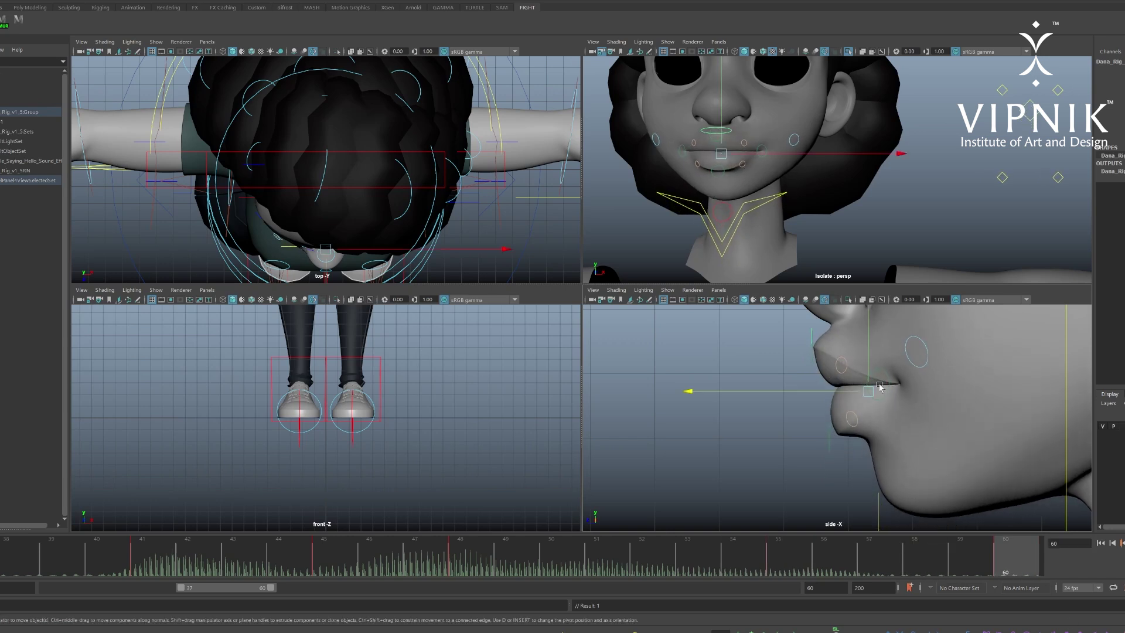
mouse_move(790, 384)
mouse_down()
mouse_move(799, 392)
mouse_move(786, 394)
mouse_up()
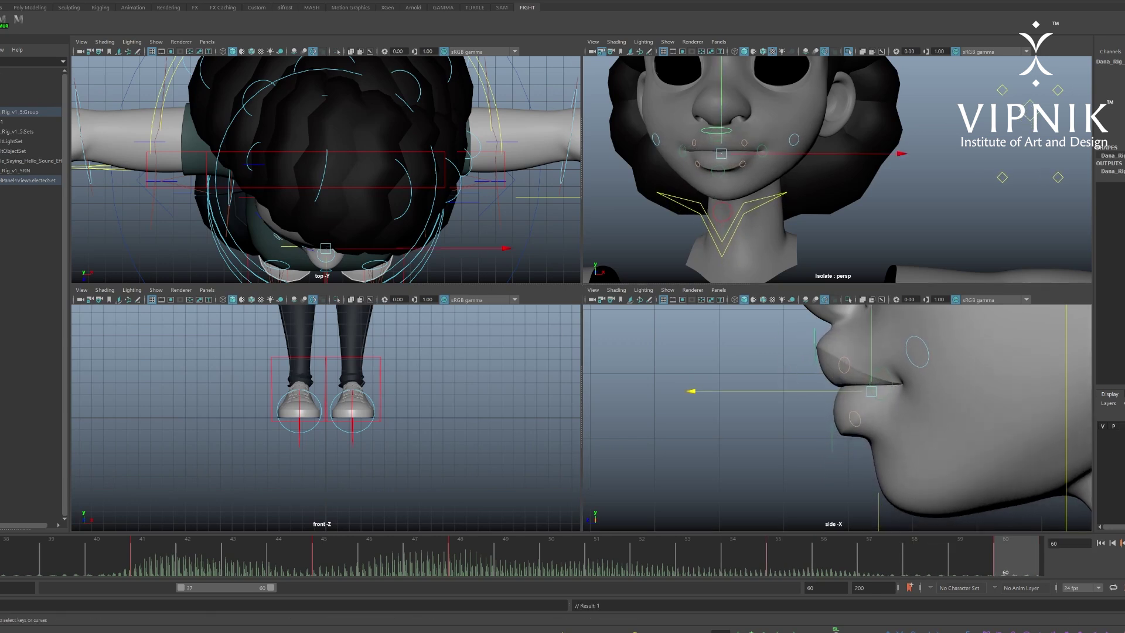
key(space)
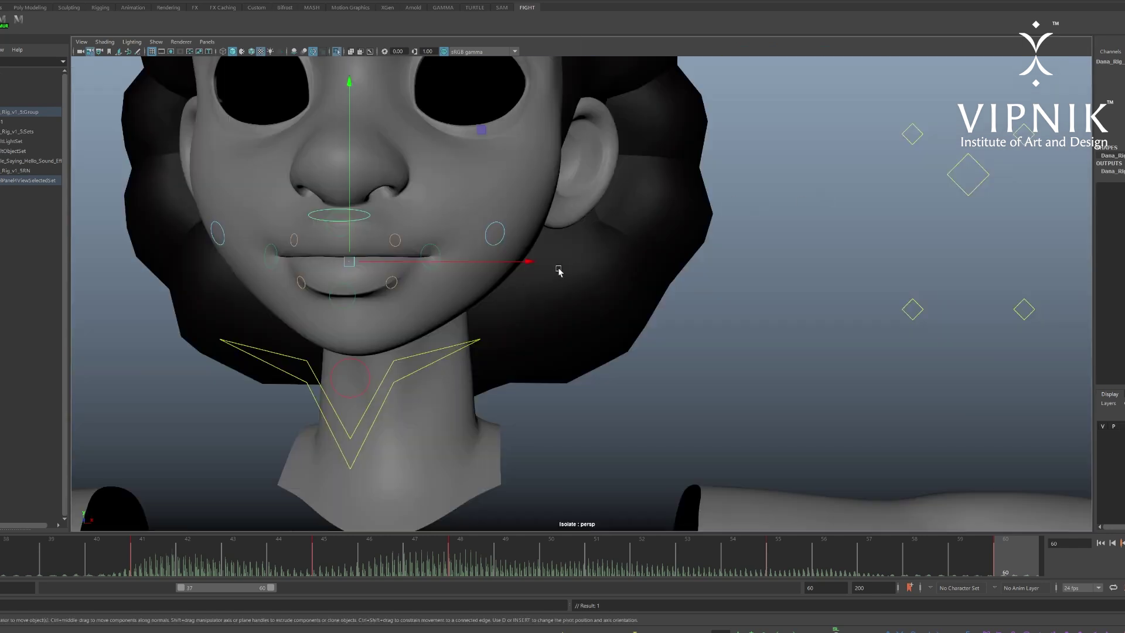
- Play the lip-sync animation from frame 37 to review the mouth movement, and stop playback
key(alt+shift+v)
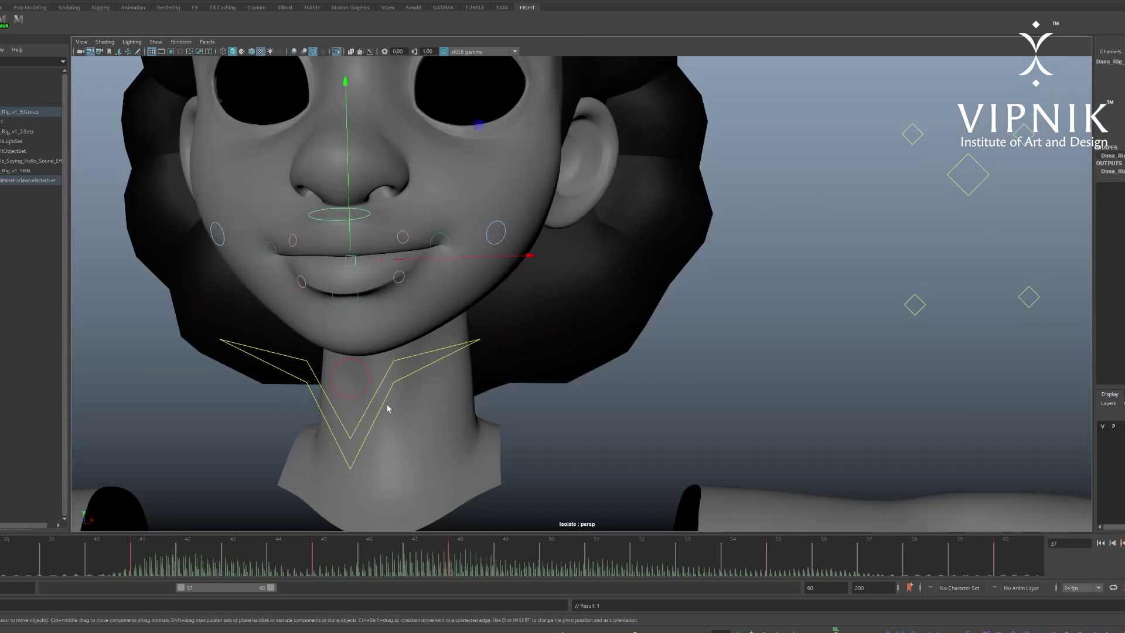
key(alt+v)
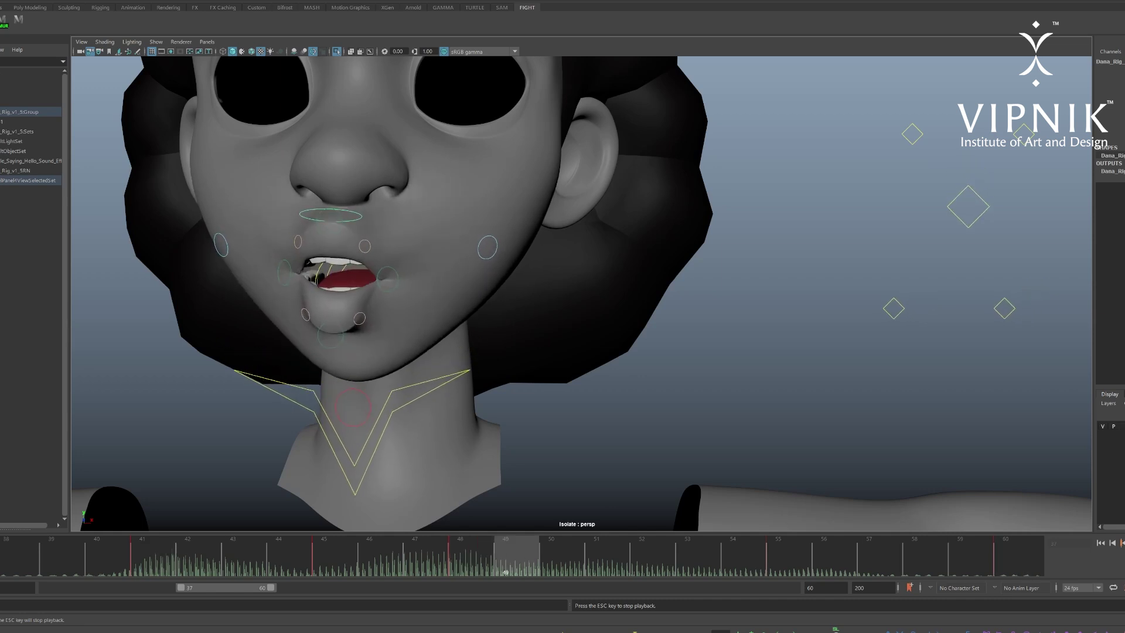
key(Escape)
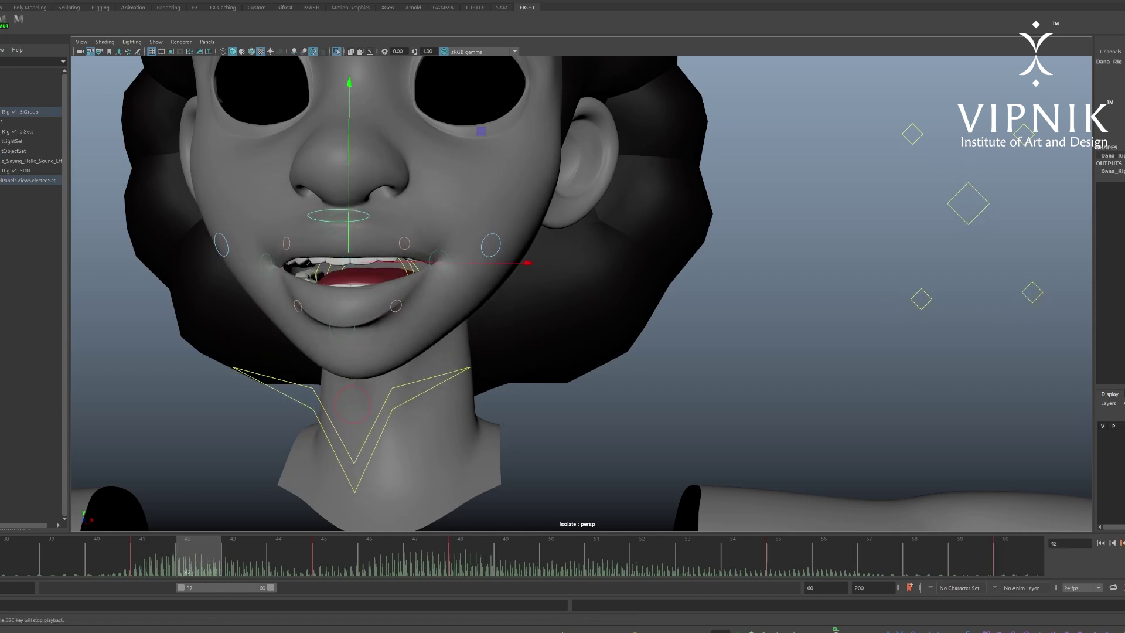
- Replay the lip-sync from frame 37, stop playback, and clear the control selection
drag(411, 544, 47, 462)
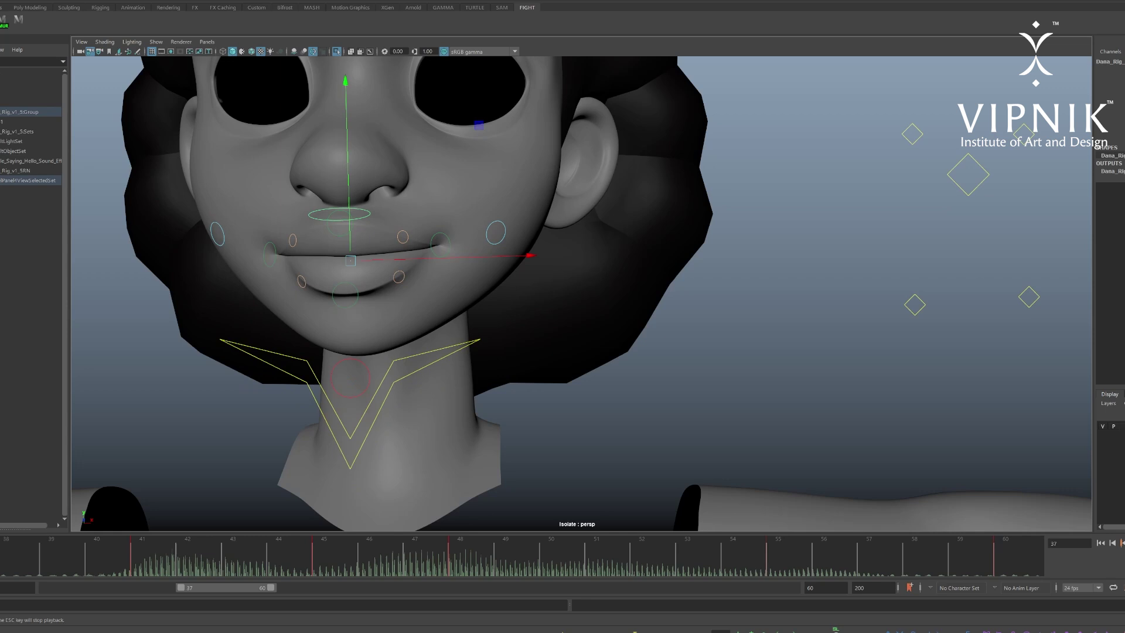
key(alt+v)
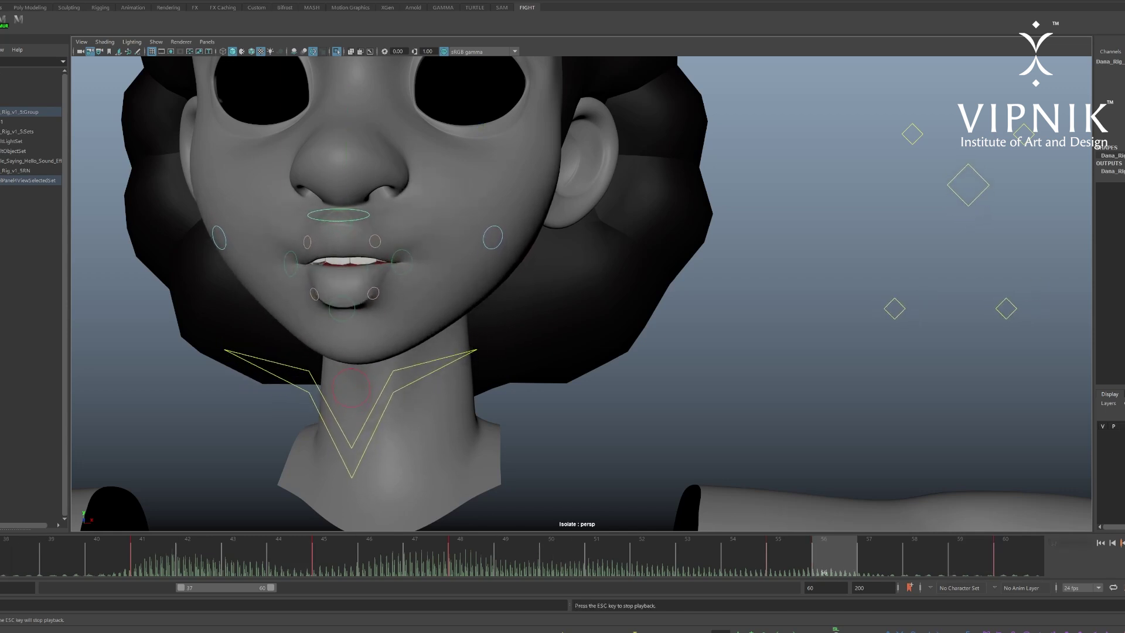
key(Escape)
click(276, 196)
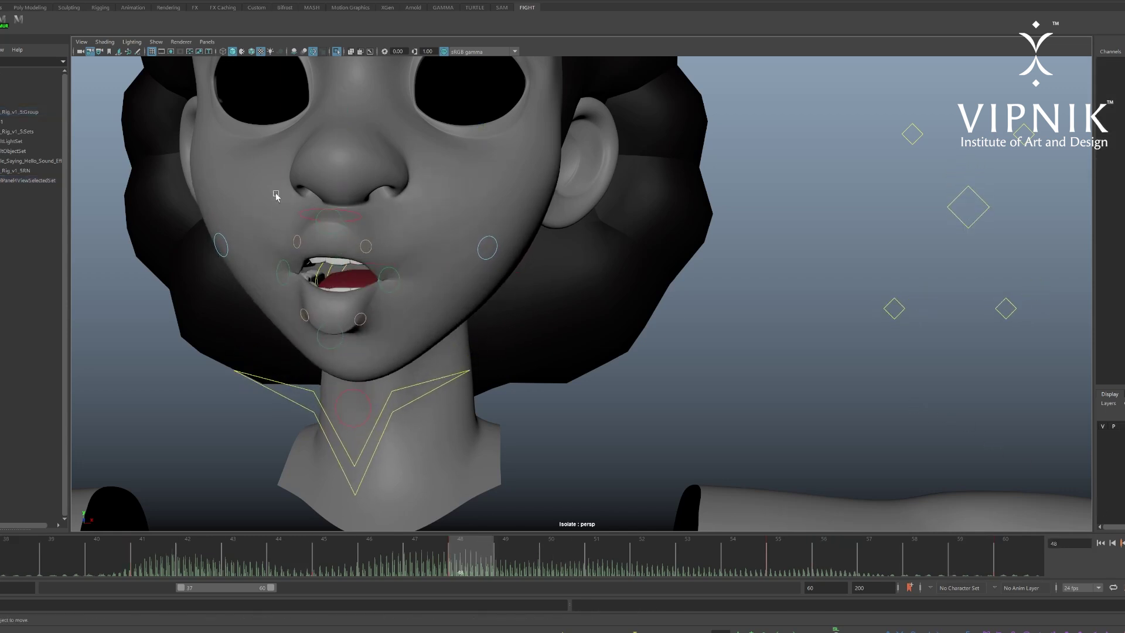
- Examine the keyed frames of the facial controls, the large and lower diamond controls, and the whole-mouth control
drag(150, 91, 719, 530)
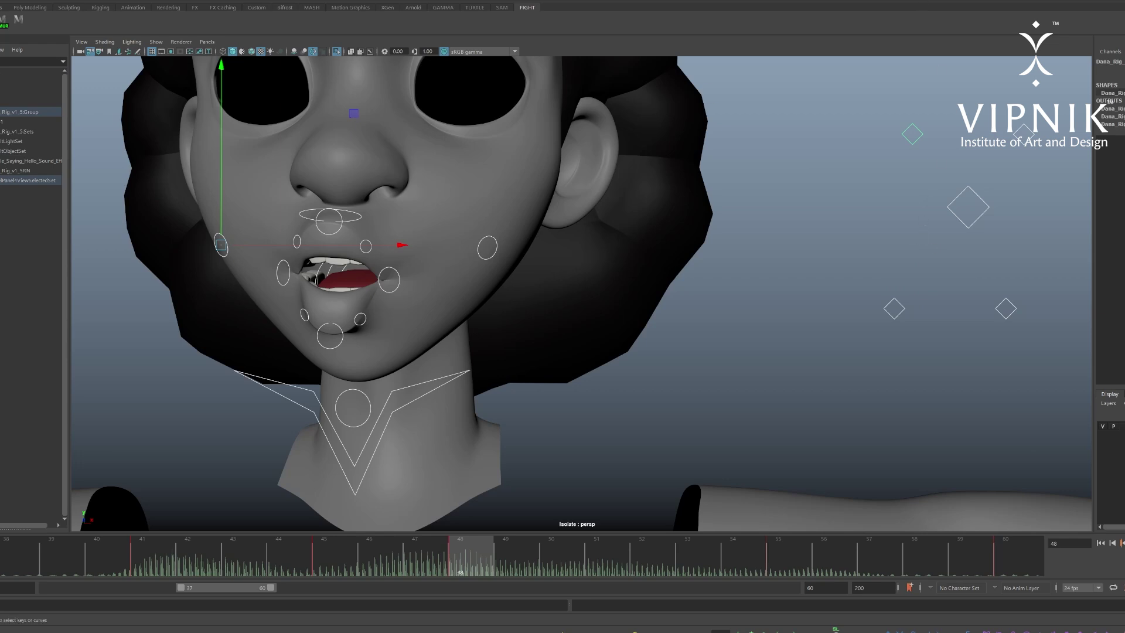
click(639, 301)
drag(933, 173, 1020, 240)
click(735, 338)
drag(915, 180, 1010, 227)
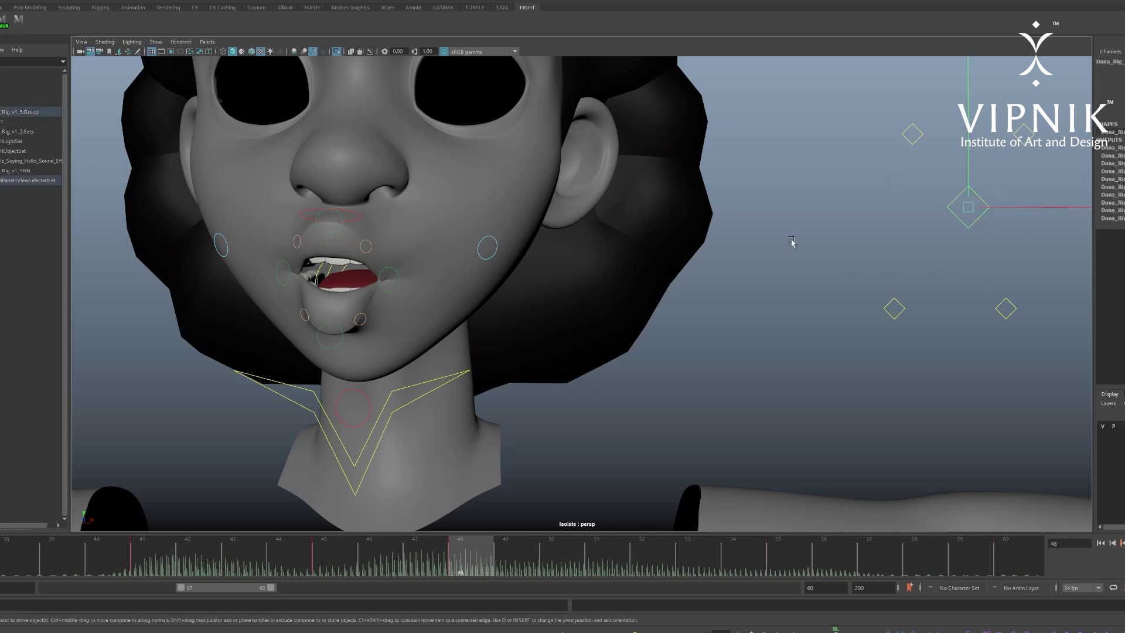
drag(805, 253, 1036, 402)
click(970, 386)
drag(801, 174, 1071, 391)
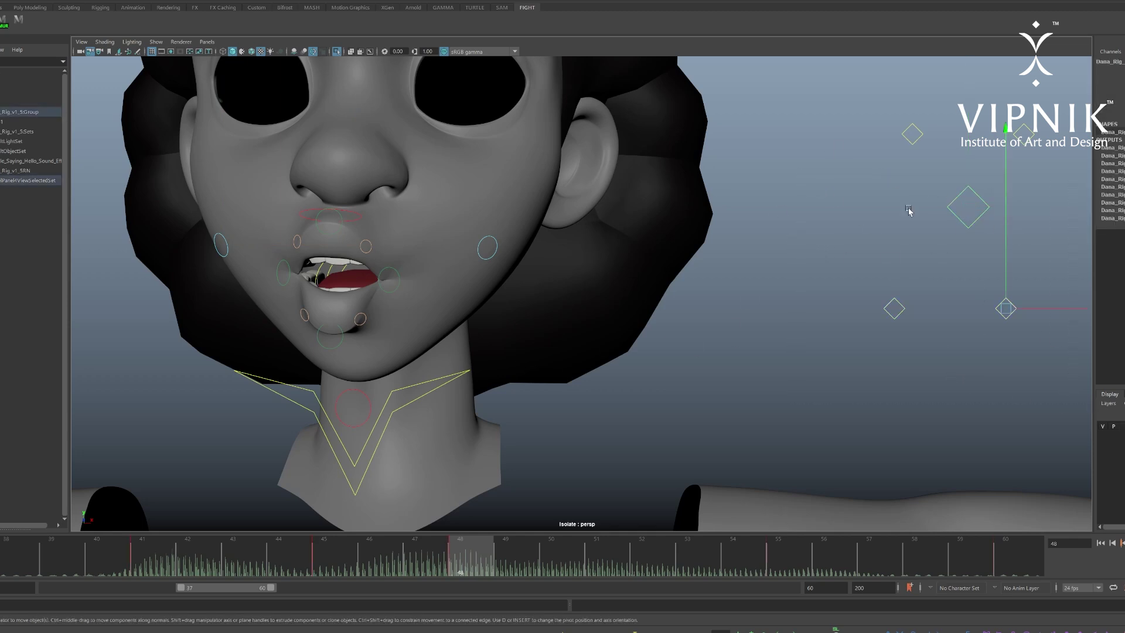
click(360, 217)
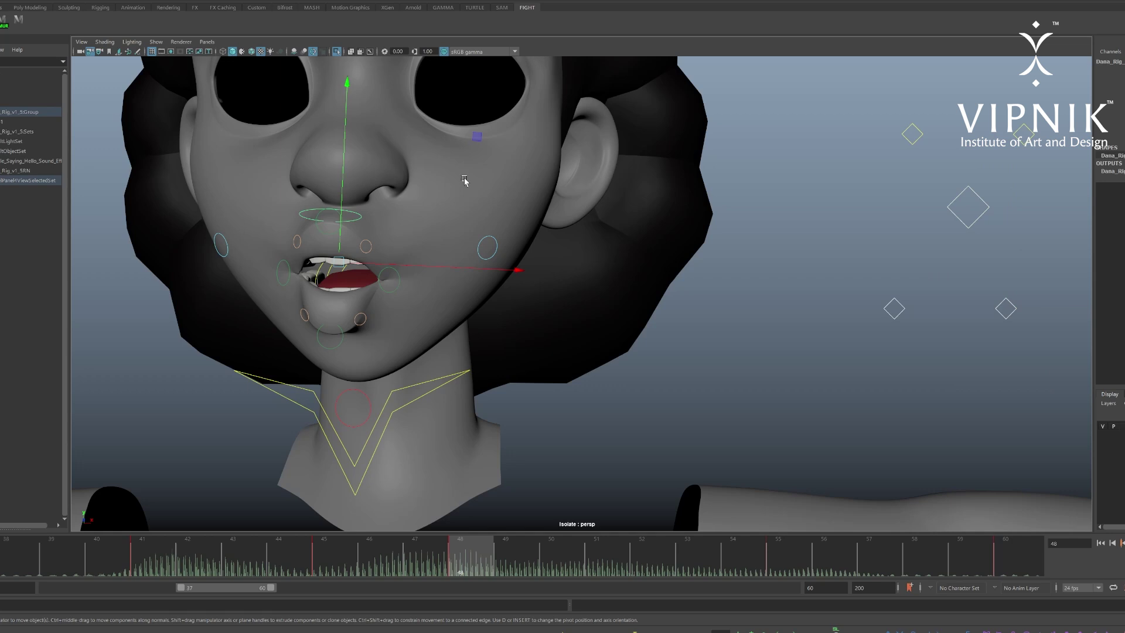
- Select the large diamond jaw control and lower it slightly at frame 42 to open the jaw more
click(987, 365)
click(981, 215)
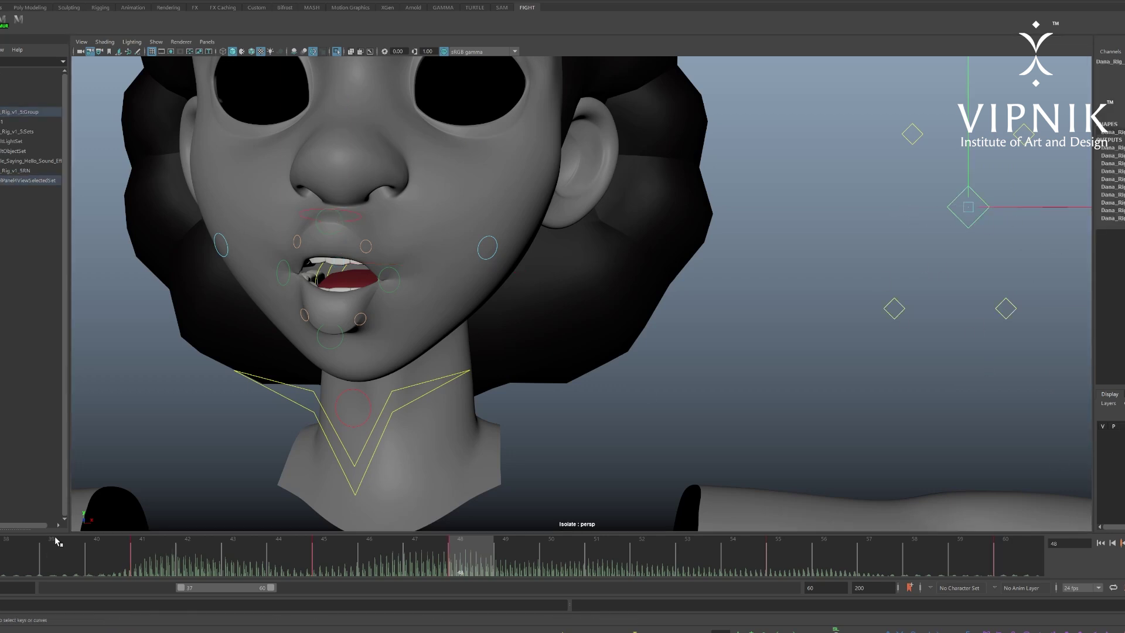
click(1, 550)
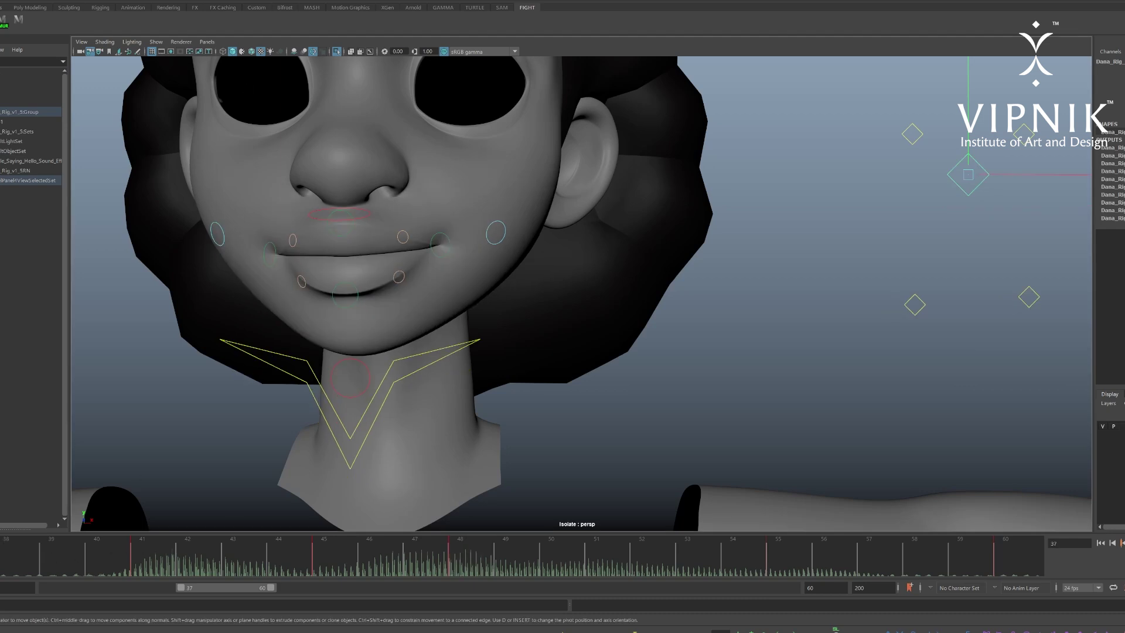
click(4, 572)
mouse_move(27, 579)
mouse_down()
mouse_move(59, 589)
mouse_move(0, 527)
mouse_move(8, 455)
mouse_move(224, 590)
mouse_move(201, 589)
mouse_up()
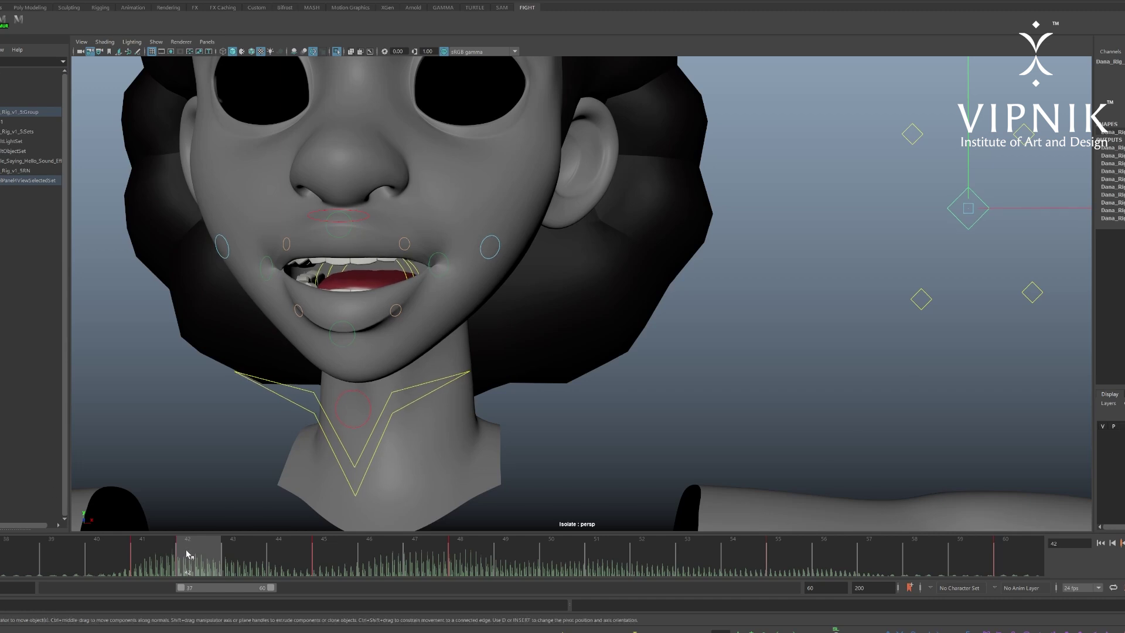
mouse_move(186, 551)
mouse_down()
mouse_move(101, 553)
mouse_move(364, 632)
mouse_move(346, 632)
mouse_up()
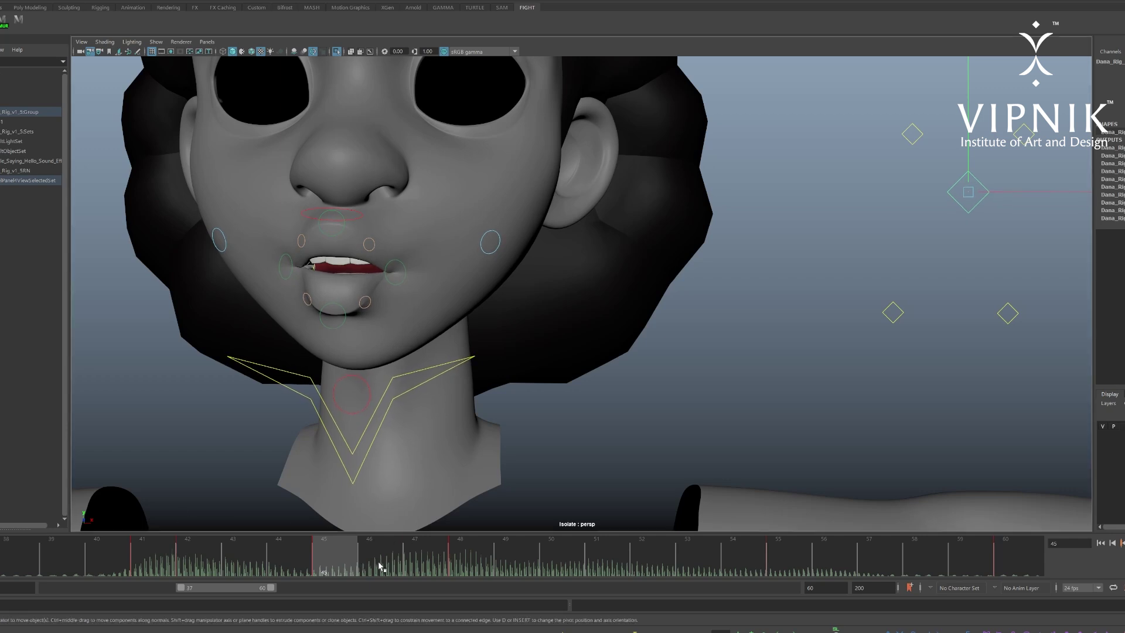
- At frame 50, lower the large diamond jaw control slightly along its vertical axis
drag(439, 558, 542, 593)
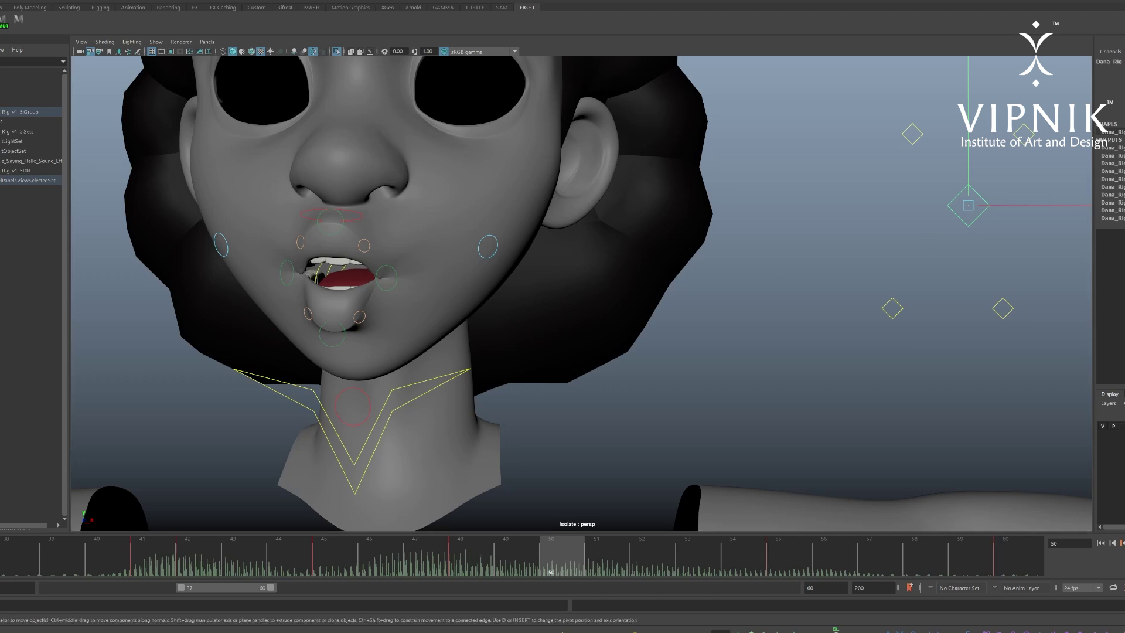
click(968, 158)
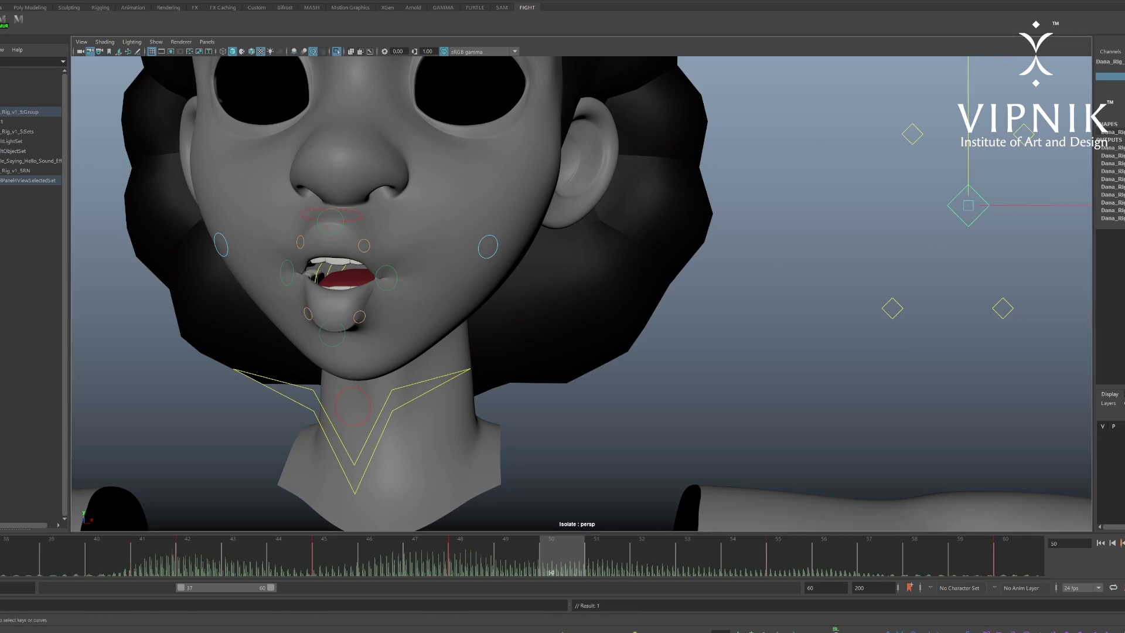
drag(968, 158, 968, 163)
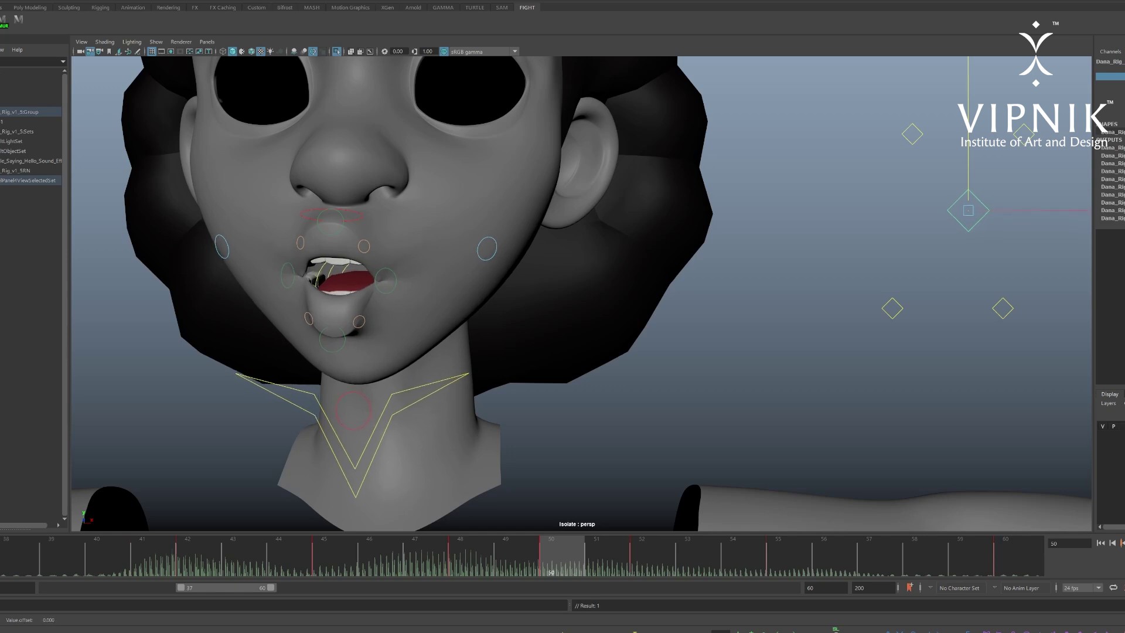
- Play the animation to review the changed jaw timing, and stop playback
drag(261, 558, 198, 562)
key(alt+v)
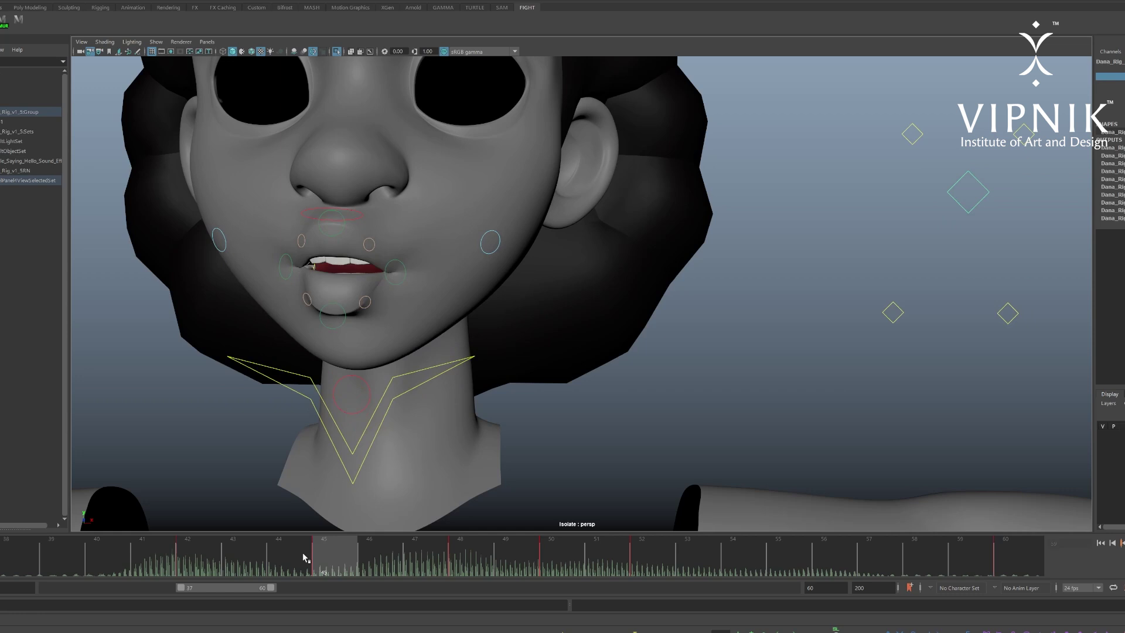
key(Escape)
key(alt+v)
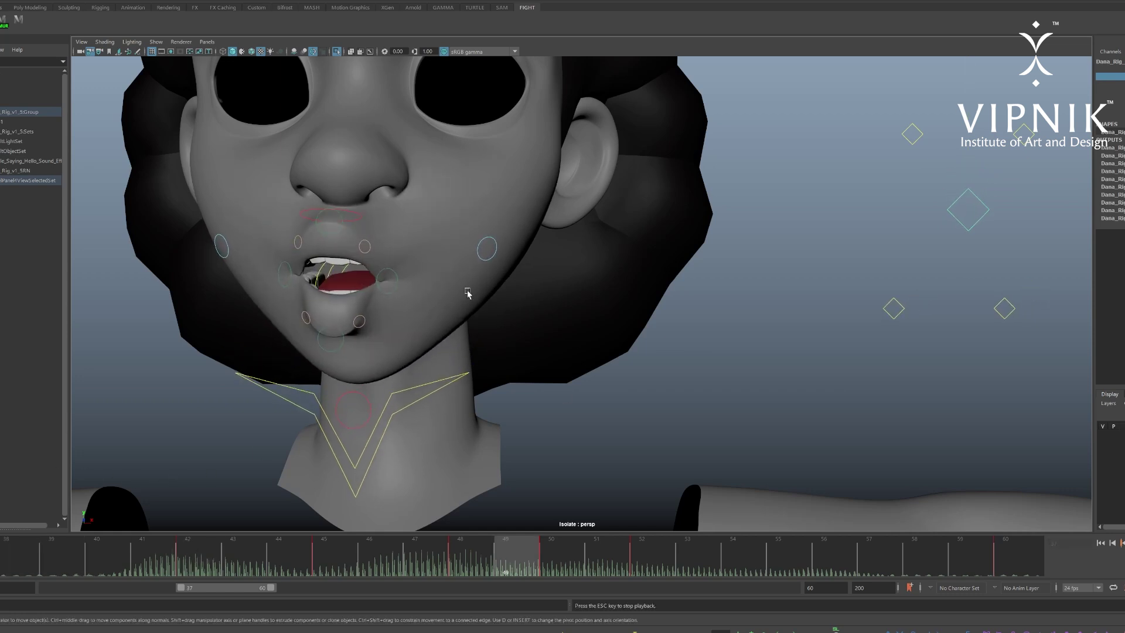
key(Escape)
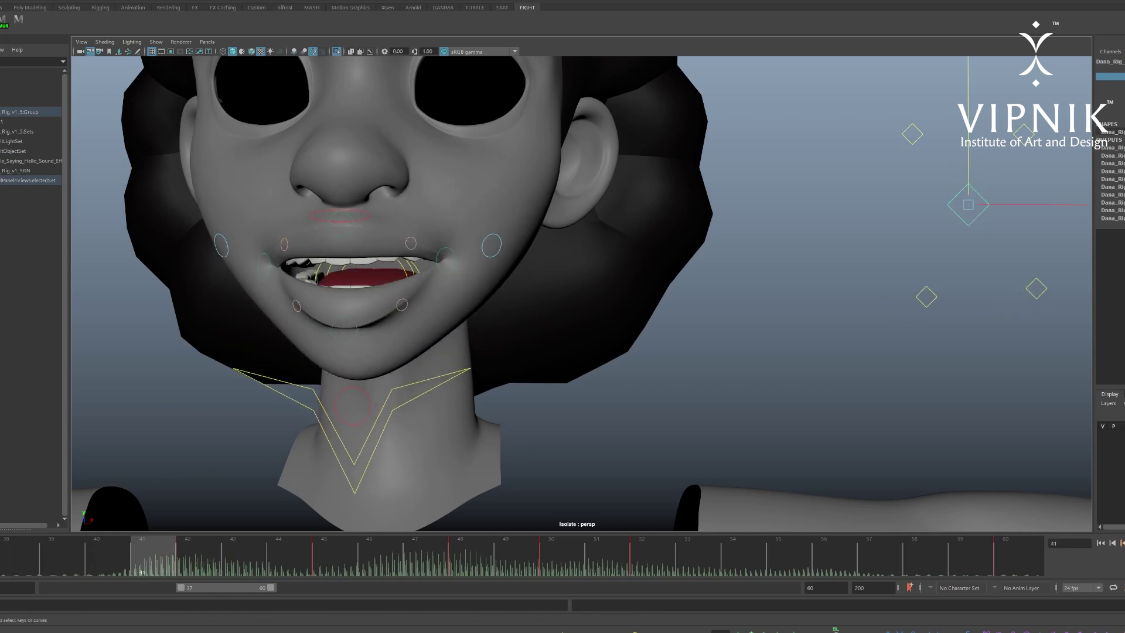
- Check the large diamond jaw control's keys at frame 60 and from frame 41 onward, with two of its channels selected
mouse_move(315, 551)
mouse_down()
mouse_move(102, 555)
mouse_move(518, 624)
mouse_move(609, 621)
mouse_move(301, 610)
mouse_move(522, 621)
mouse_move(1017, 613)
mouse_up()
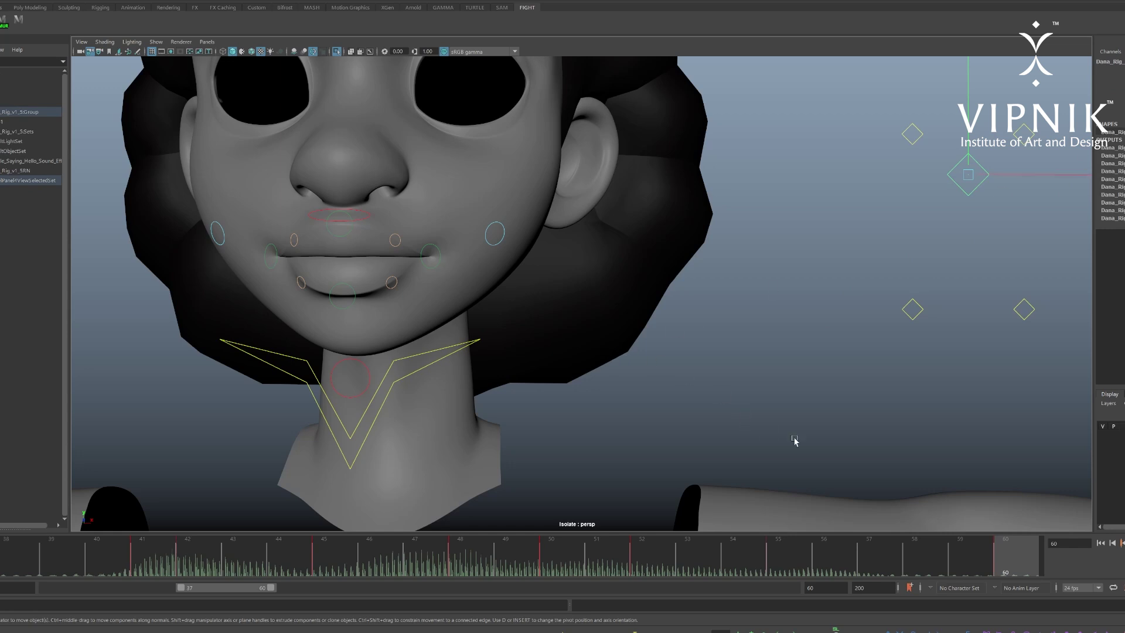
click(835, 384)
click(1015, 309)
drag(827, 255, 994, 337)
click(970, 195)
click(1111, 99)
drag(1111, 92, 1110, 84)
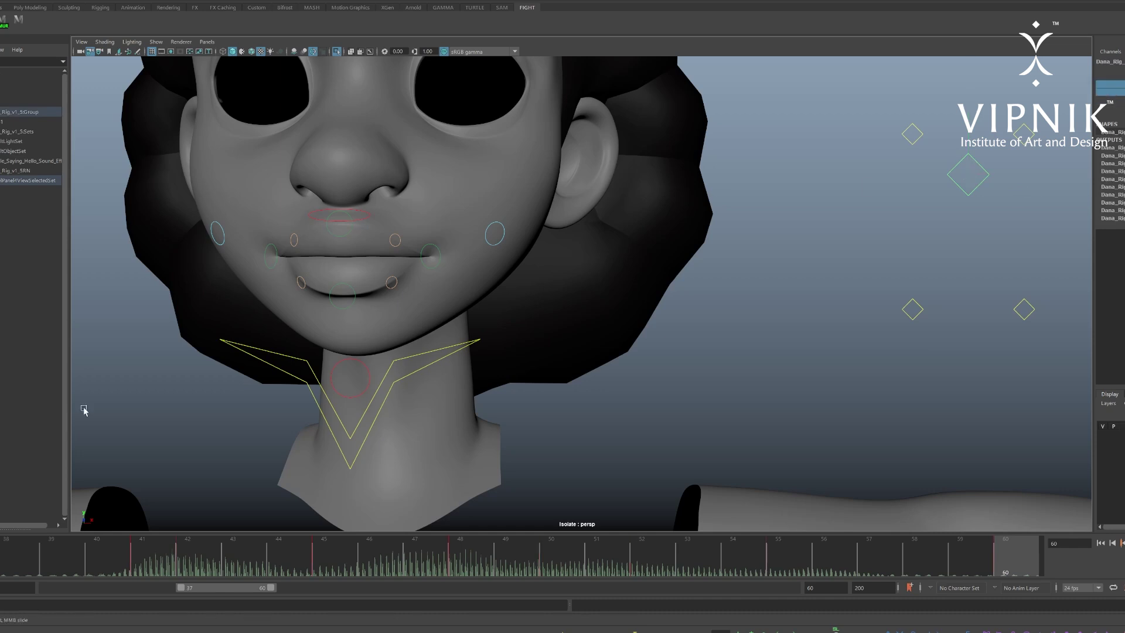
drag(23, 565, 150, 616)
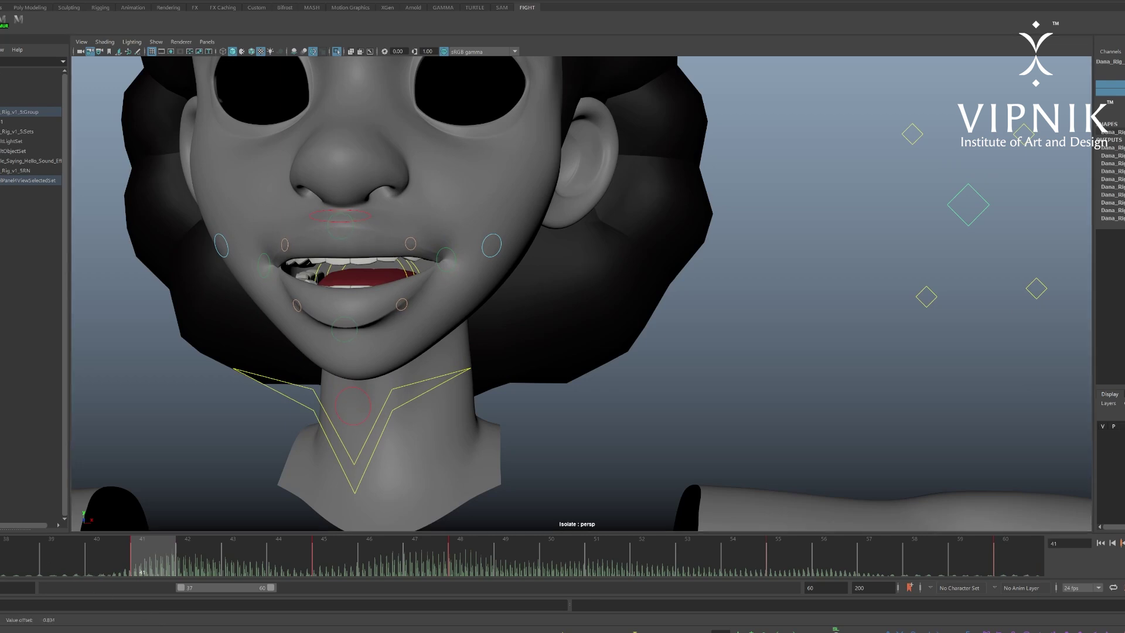
drag(140, 598, 653, 606)
- Replay the lip-sync with the jaw control selected, and stop at frame 49
key(alt+v)
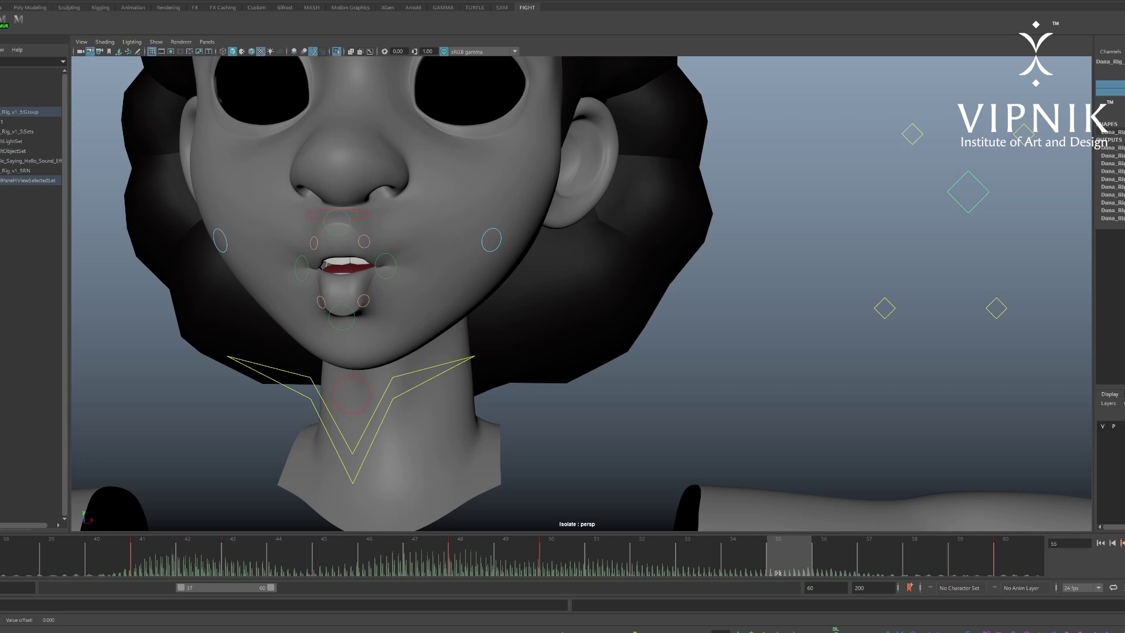
key(alt+v)
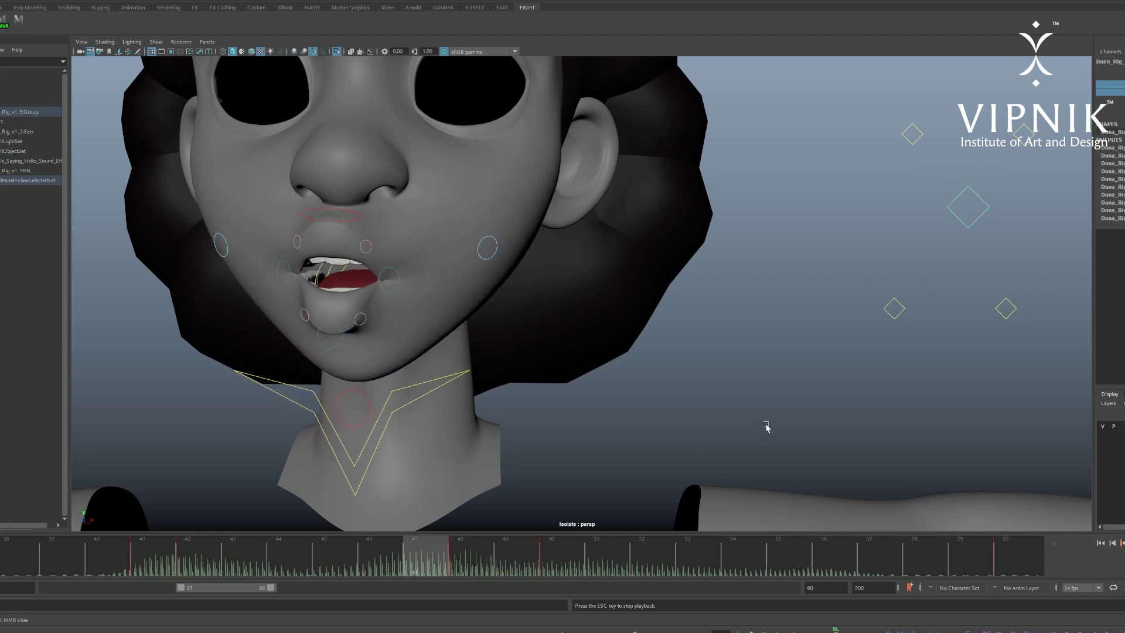
key(alt+v)
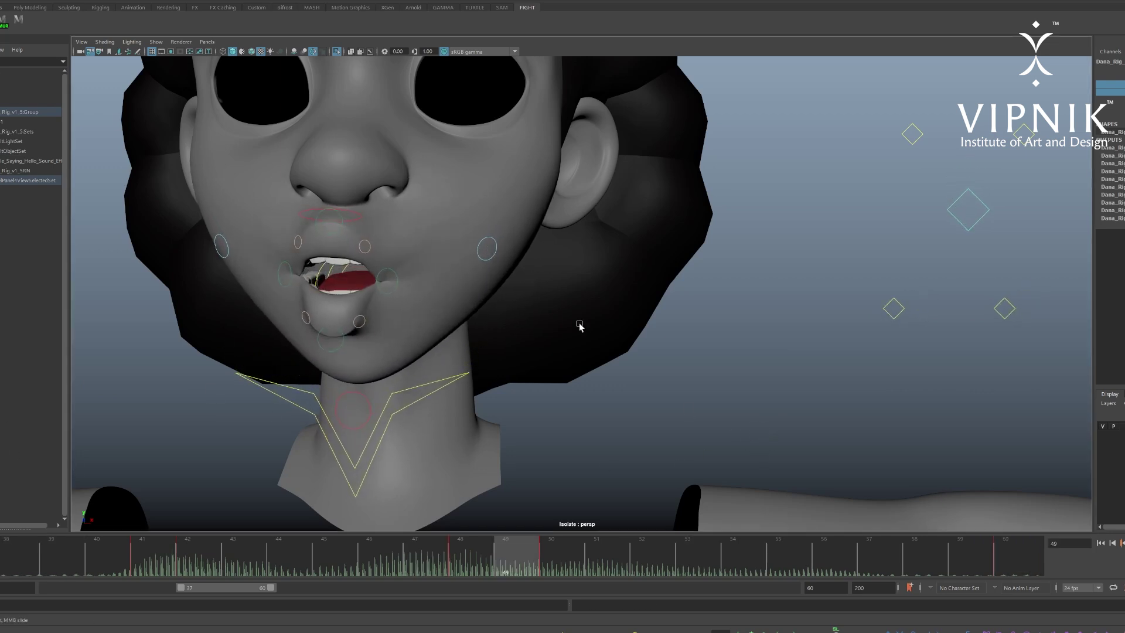
- Select the two lower diamond mouth-corner controls and key them at frame 37
click(832, 252)
drag(802, 283, 1019, 334)
click(1049, 308)
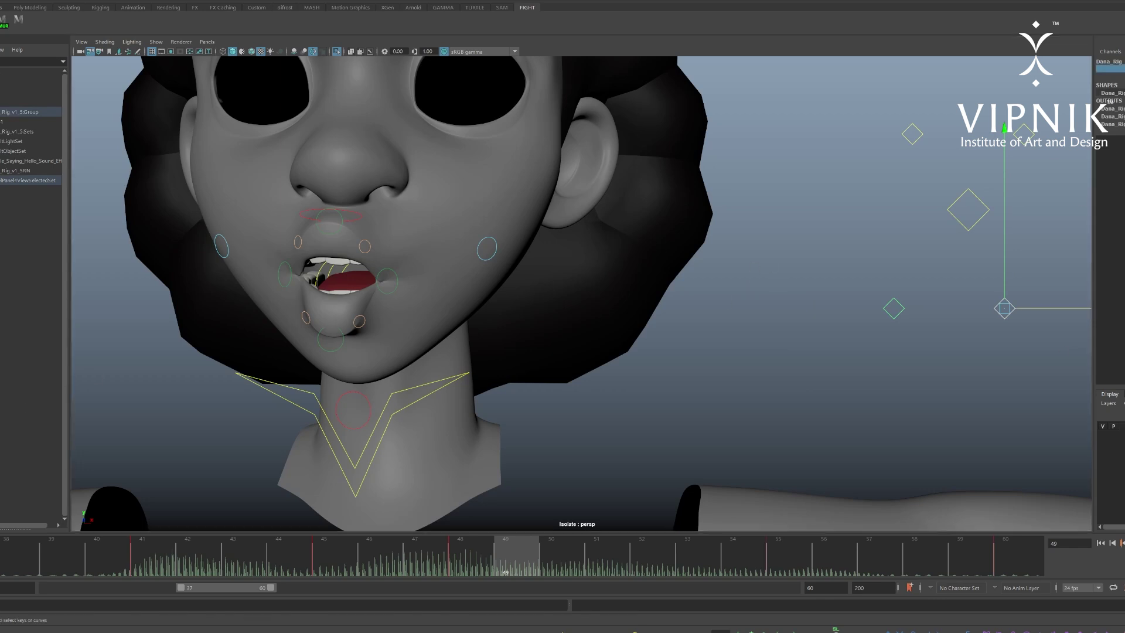
drag(305, 570, 3, 551)
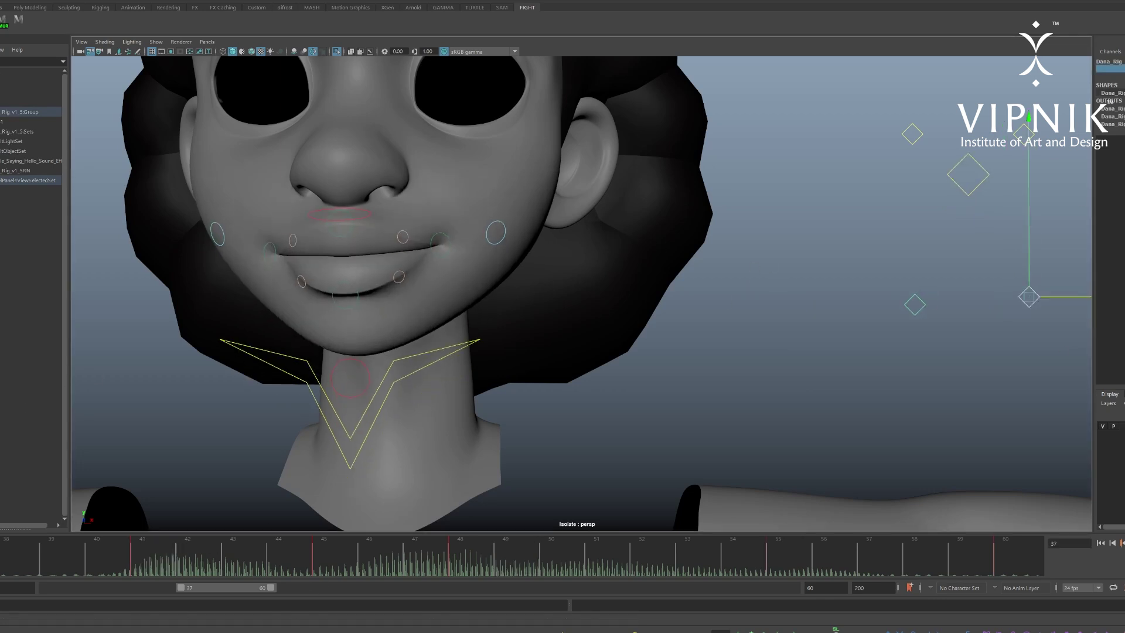
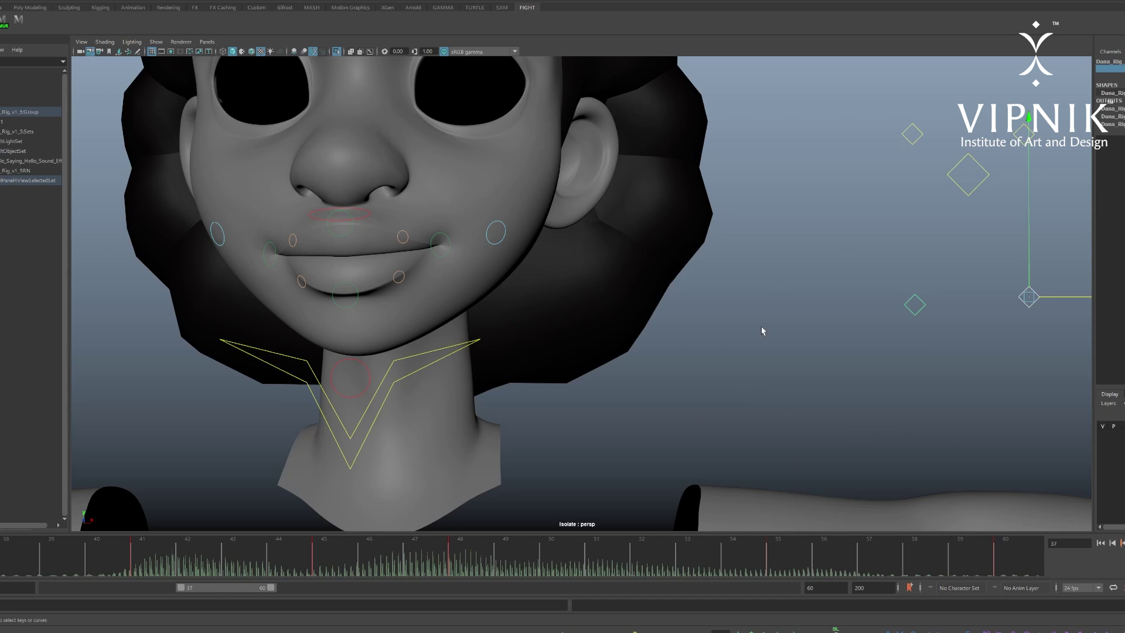
key(s)
- Refine the horizontal keys of the two lower diamond controls between frames 41 and 60, moving both slightly outward at frame 50
drag(3, 560, 148, 601)
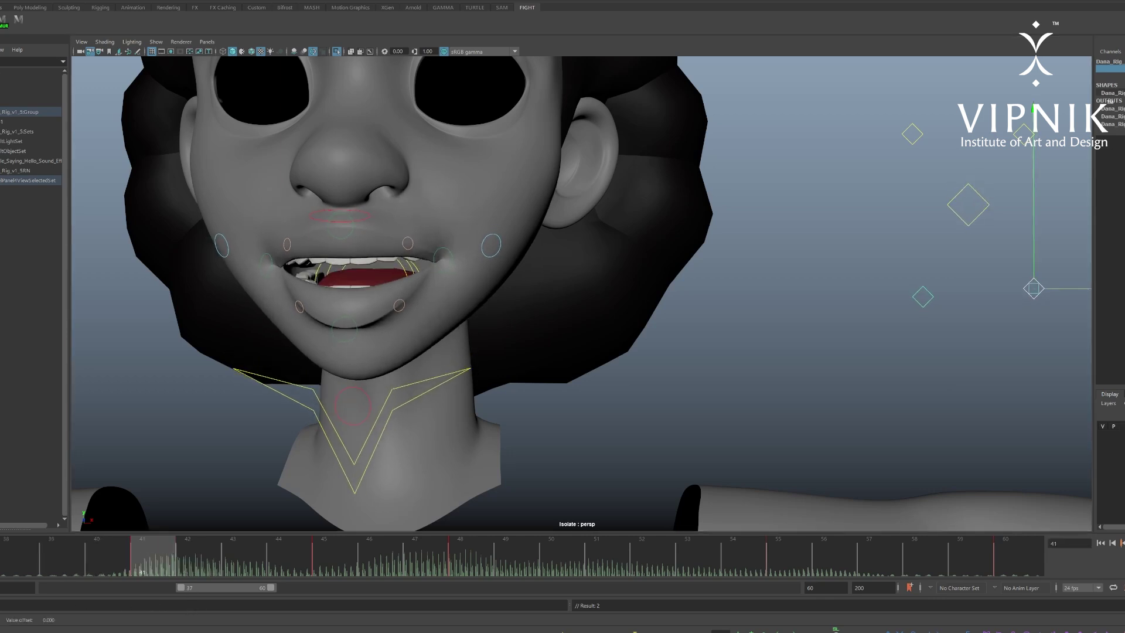
drag(119, 566, 380, 562)
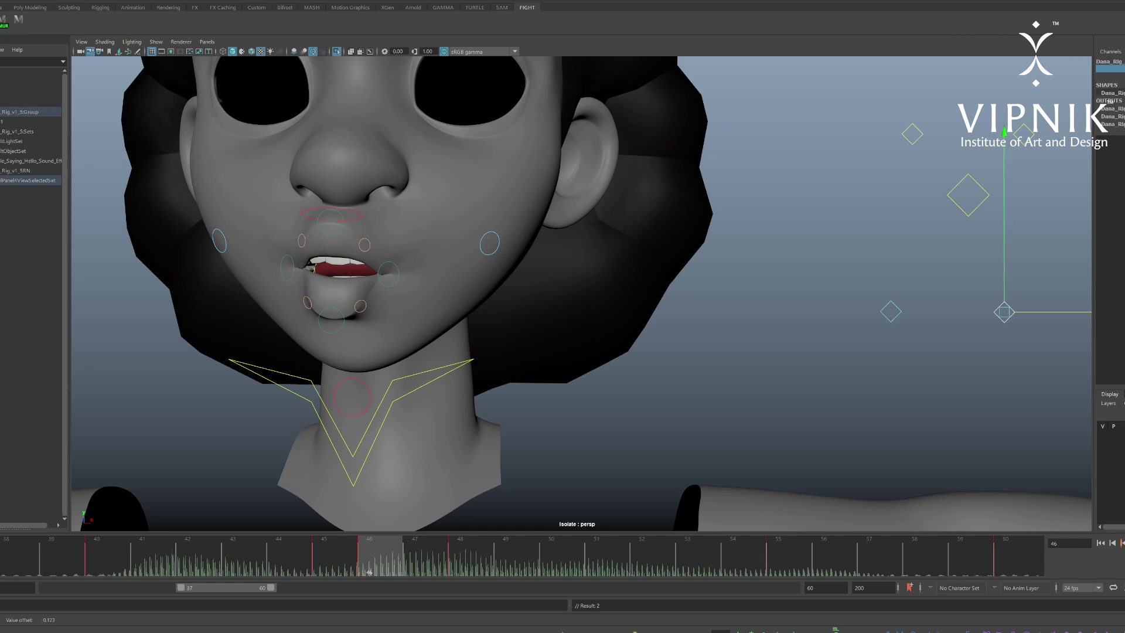
drag(430, 565, 554, 632)
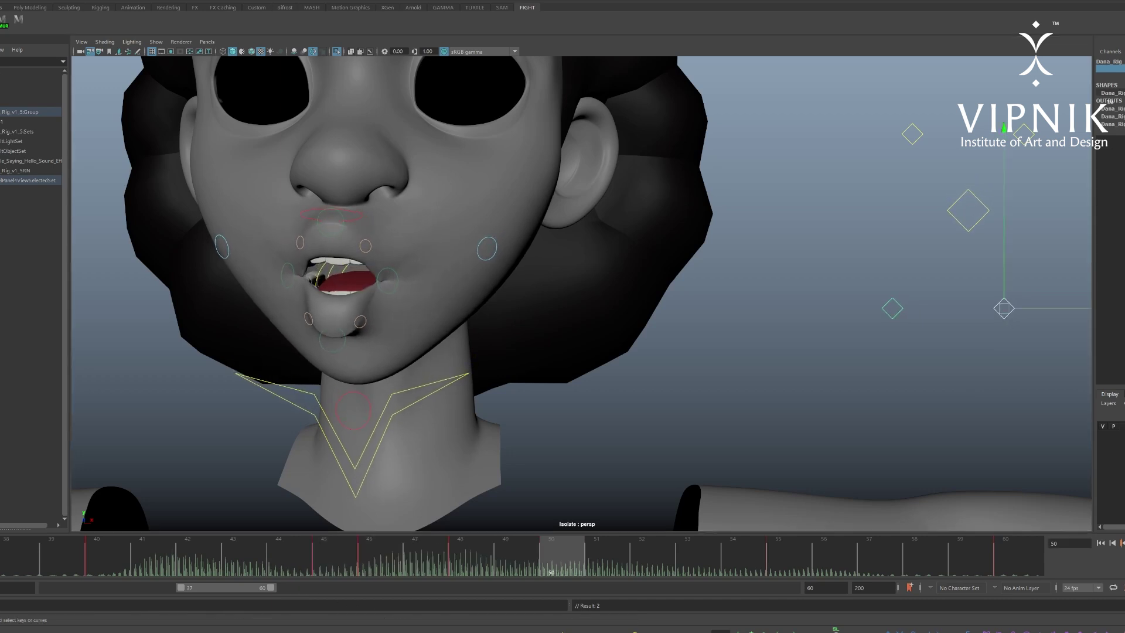
middle_drag(582, 308, 588, 308)
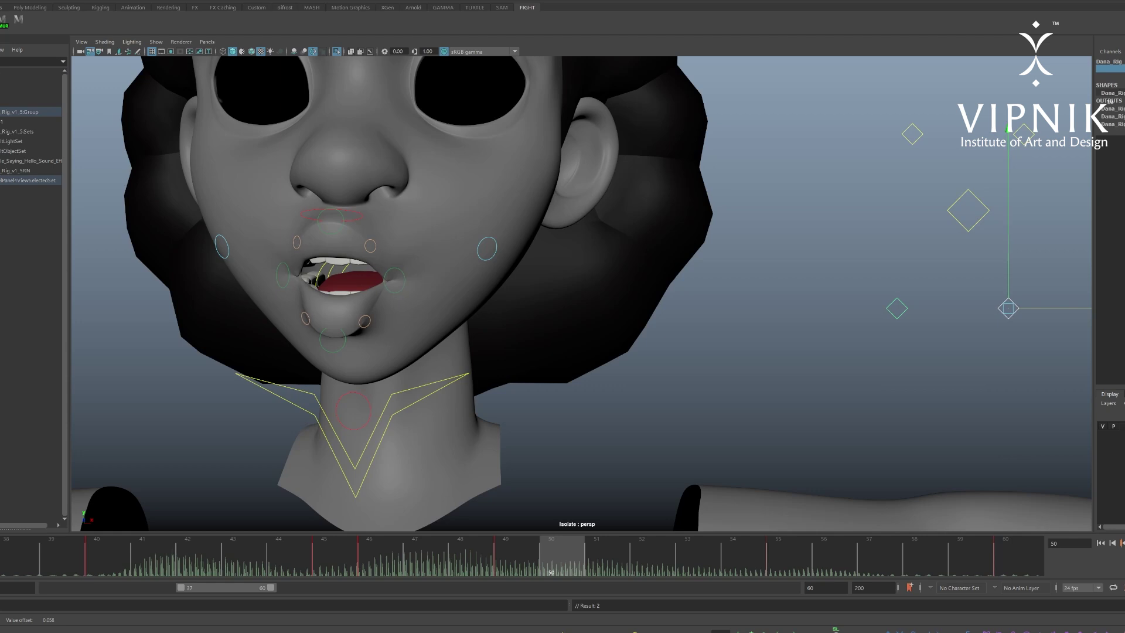
drag(422, 545, 785, 593)
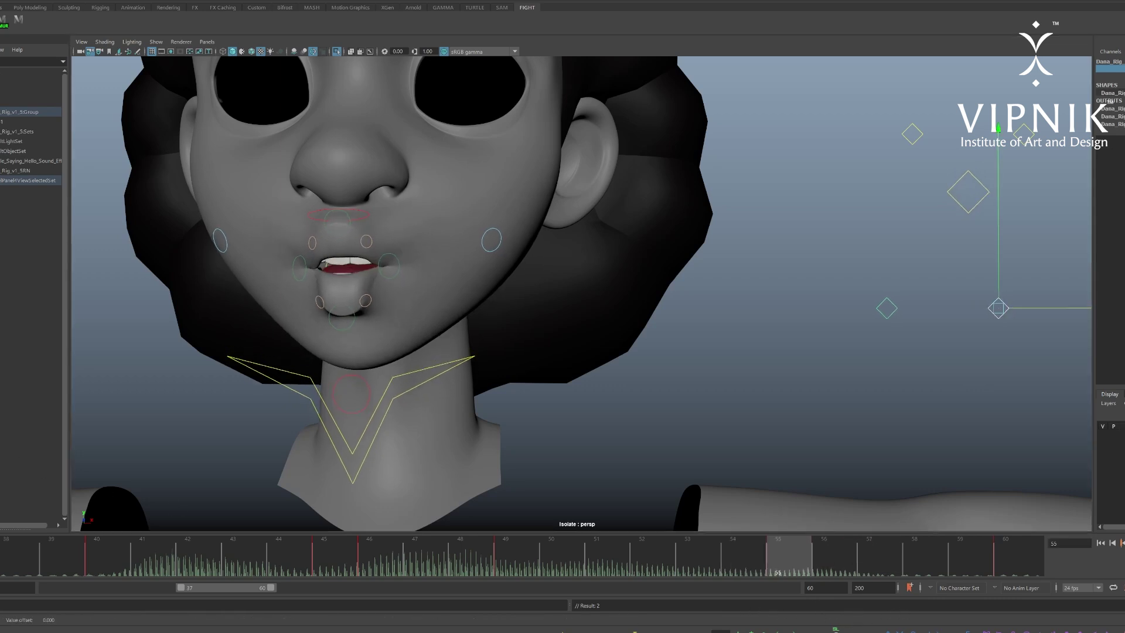
mouse_move(578, 549)
mouse_down()
mouse_move(557, 553)
mouse_move(625, 582)
mouse_move(760, 608)
mouse_move(1006, 610)
mouse_up()
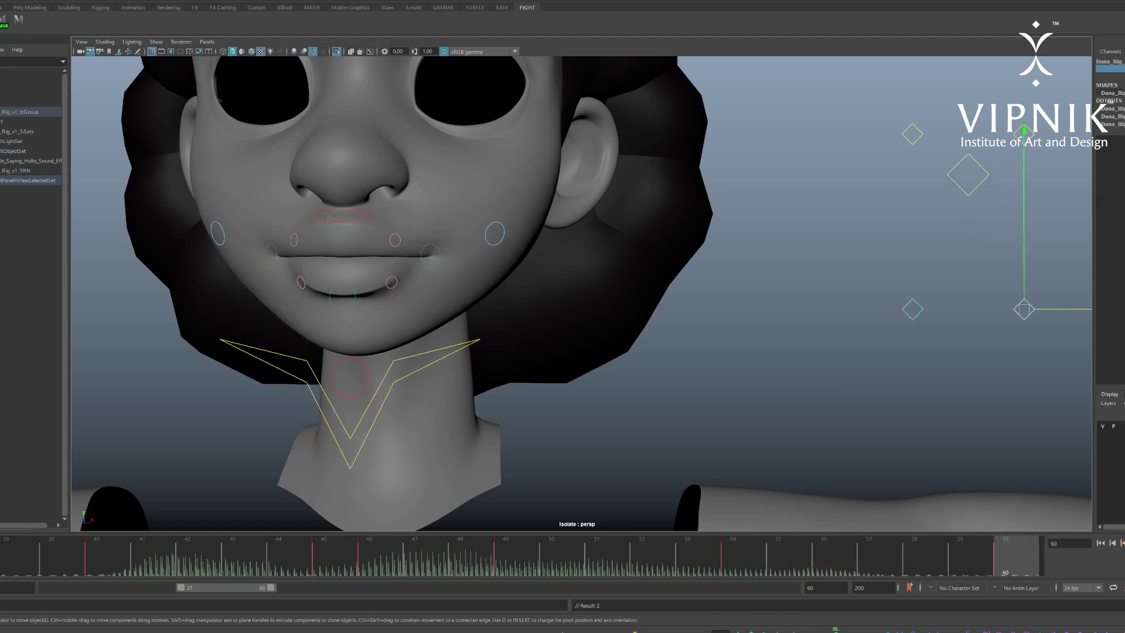
- Play the animation to review the mouth-corner timing, stop playback, and restore the Move tool
click(1122, 543)
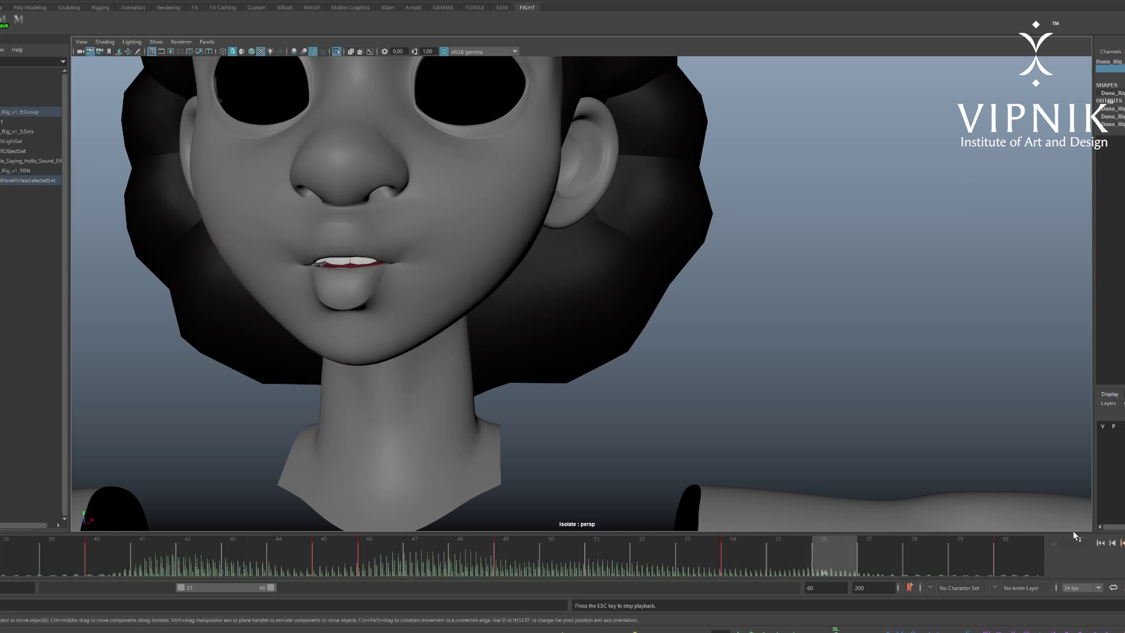
key(Escape)
key(w)
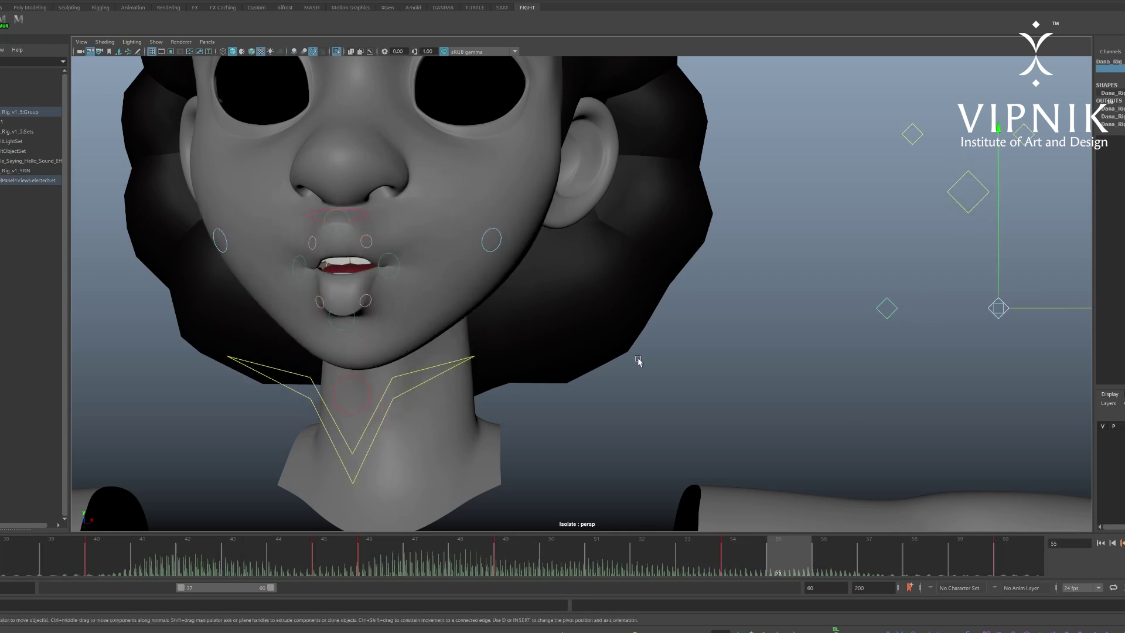
- Refine the vertical keys of the two lower diamond mouth-corner controls through frame 60, shifting the opening key to frame 40
drag(62, 557, 832, 577)
key(s)
click(1004, 131)
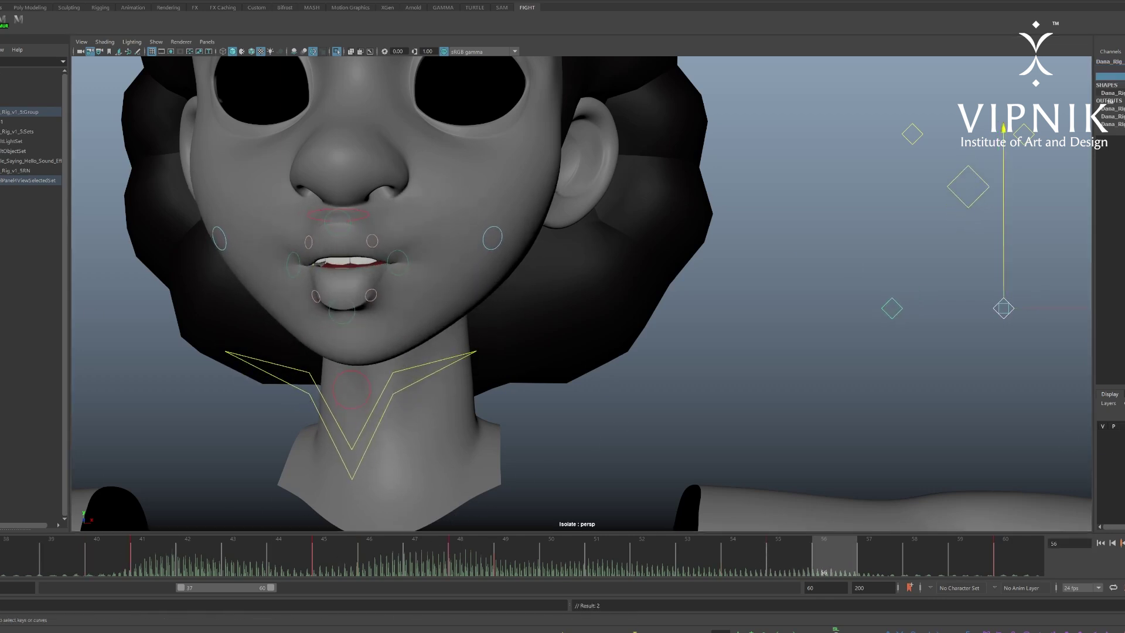
drag(32, 570, 148, 563)
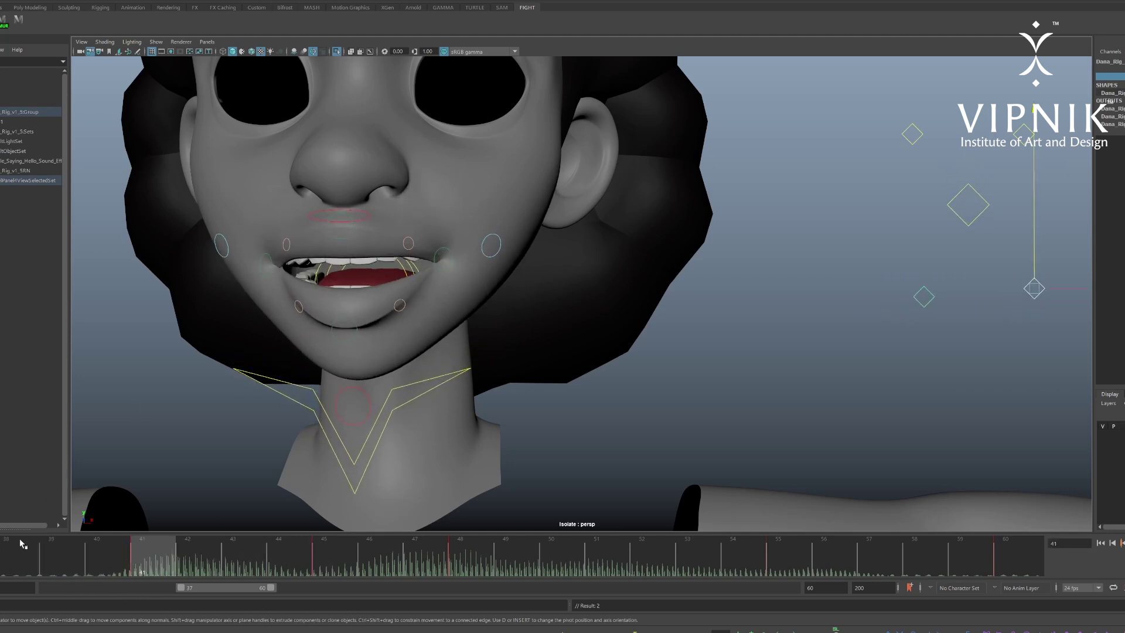
drag(22, 544, 339, 610)
click(1008, 314)
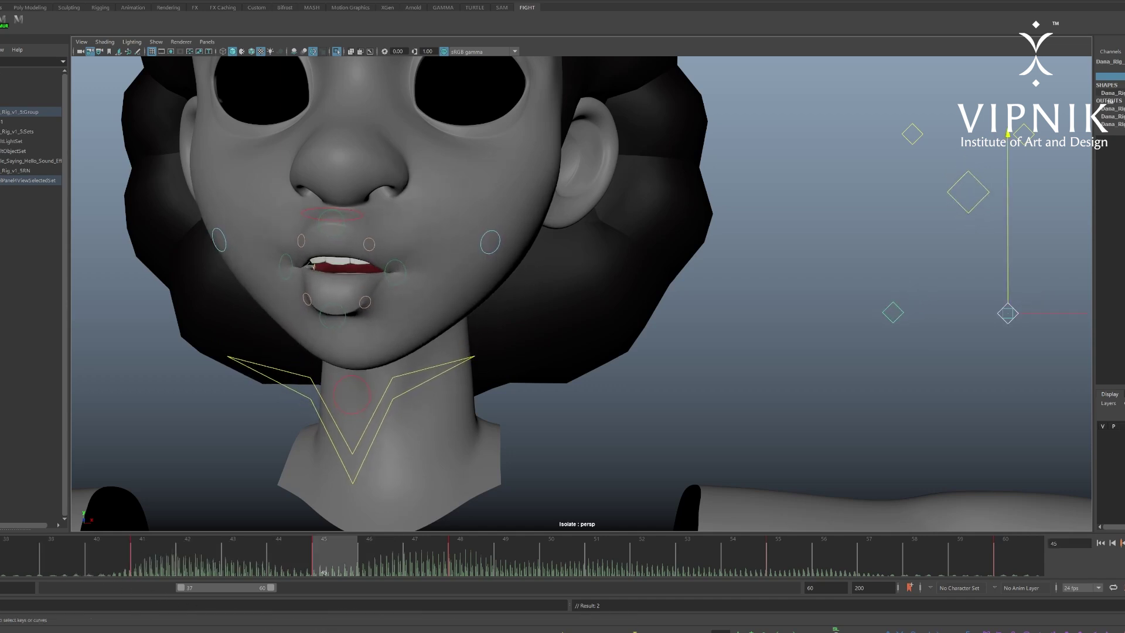
drag(1008, 134, 1008, 123)
key(ctrl+z)
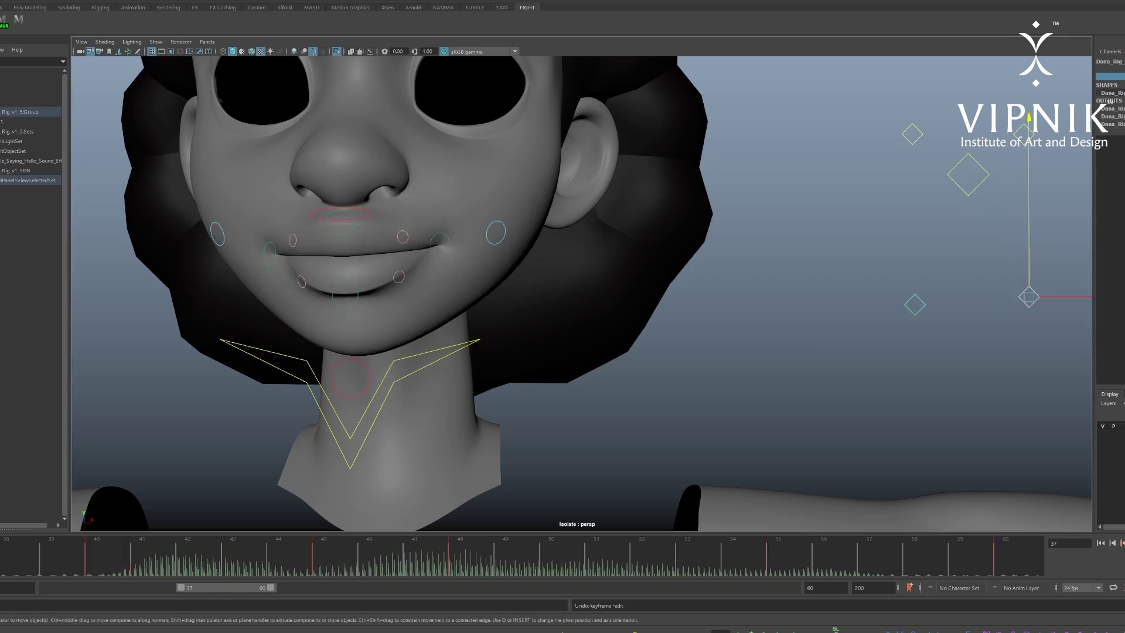
drag(17, 550, 619, 632)
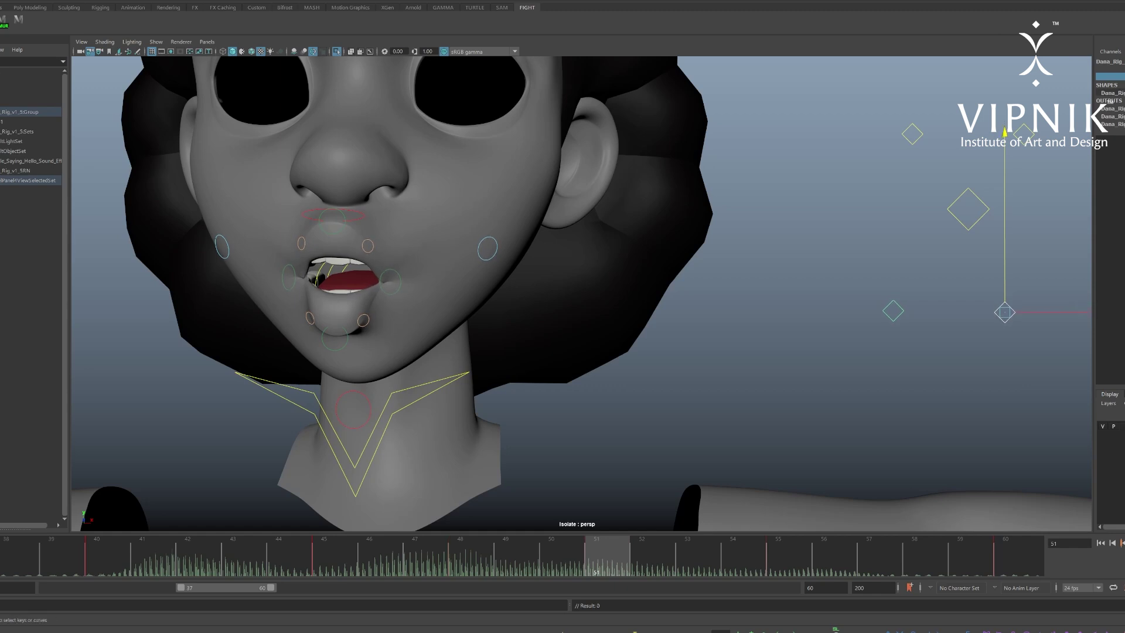
drag(612, 564, 1005, 630)
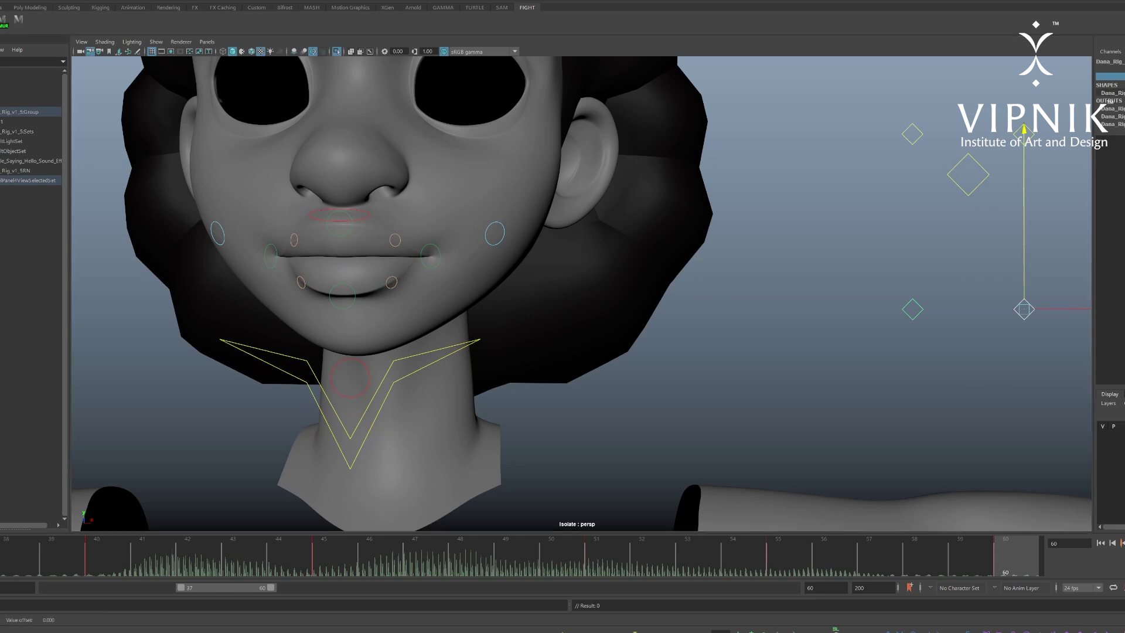
- Play the lip-sync with the rig controls hidden during playback, and stop at frame 56
key(alt+v)
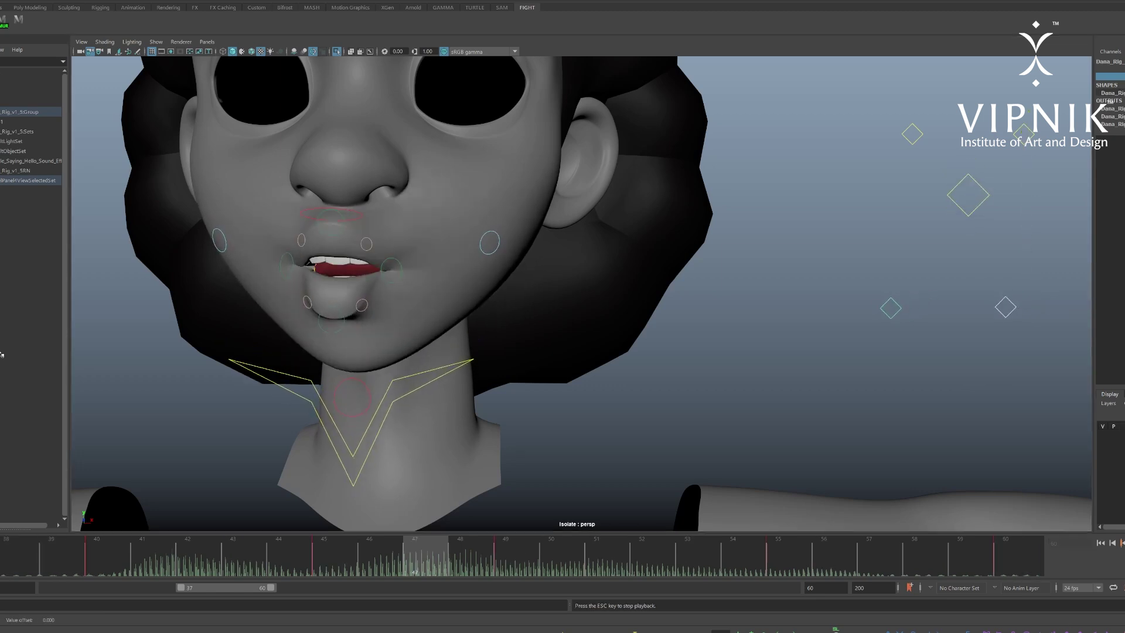
key(alt+1)
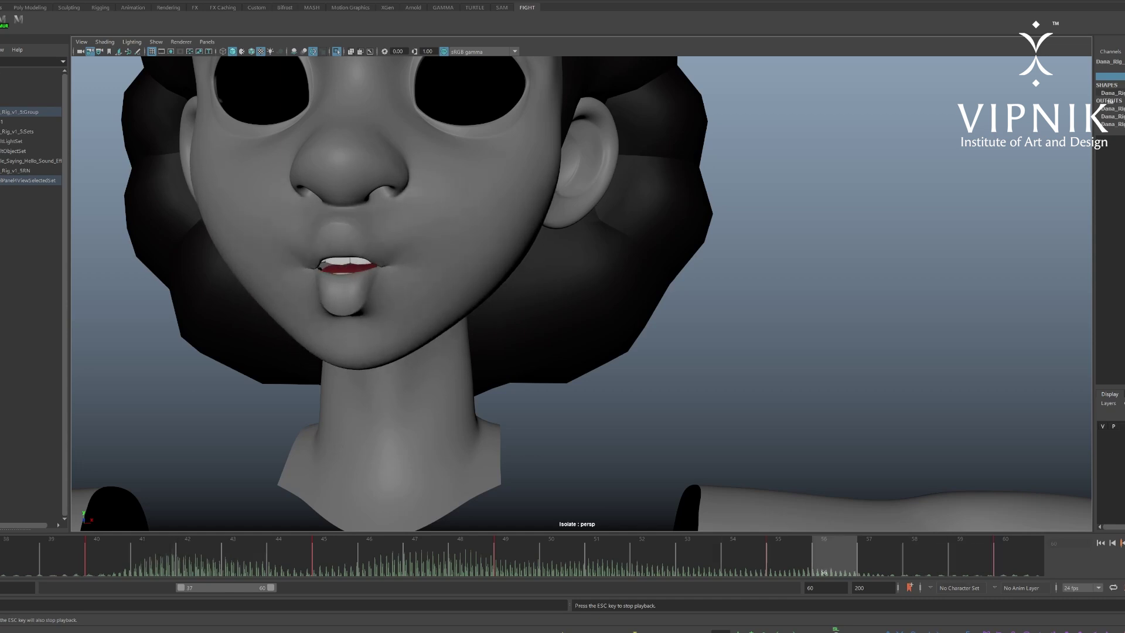
key(Escape)
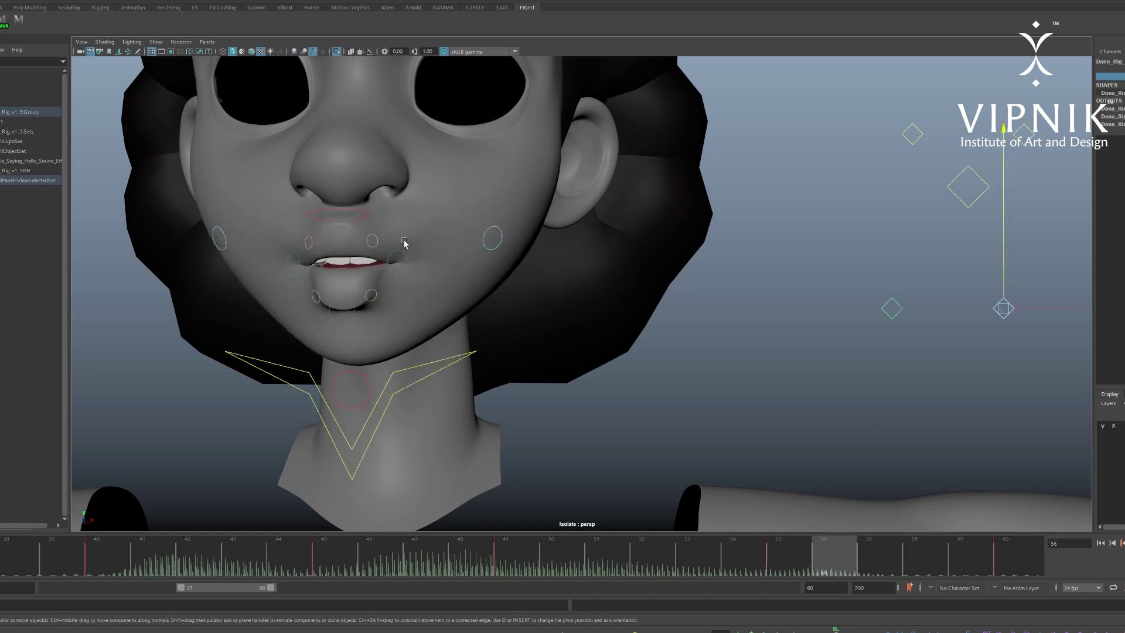
- Select the oval mouth control above the upper lip and go to frame 37
click(369, 218)
click(585, 284)
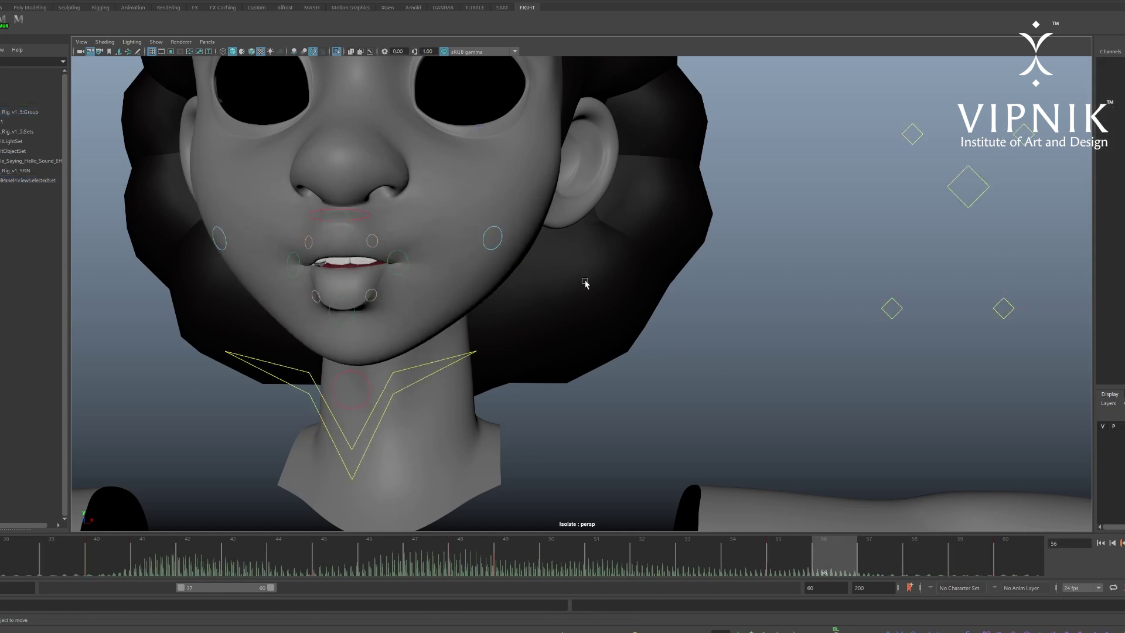
click(369, 215)
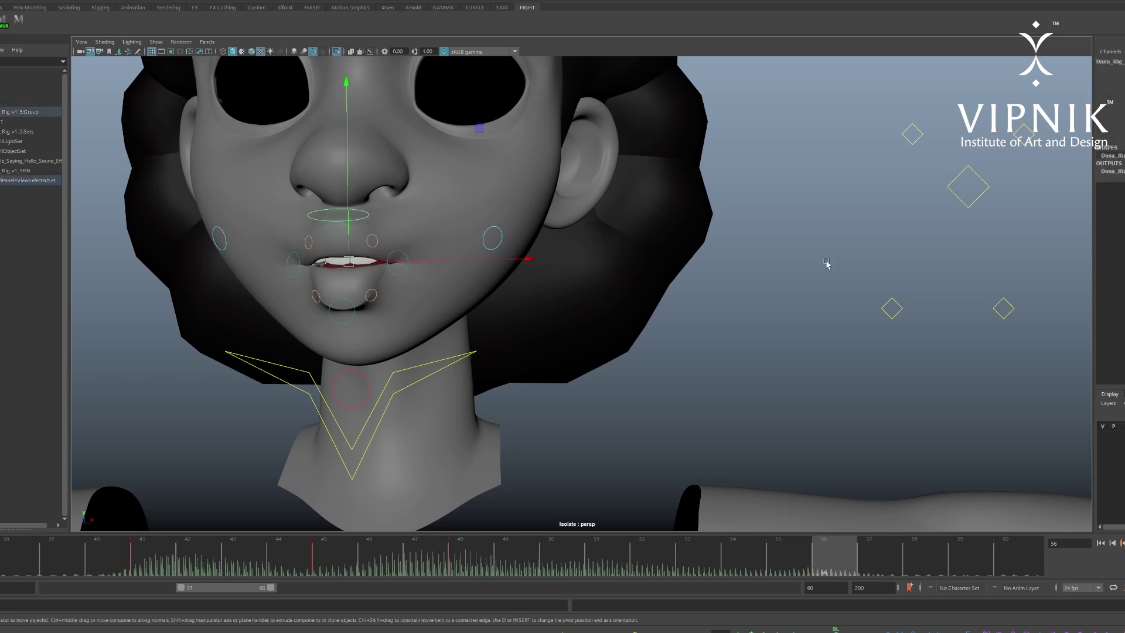
click(829, 263)
drag(926, 172, 973, 221)
click(749, 342)
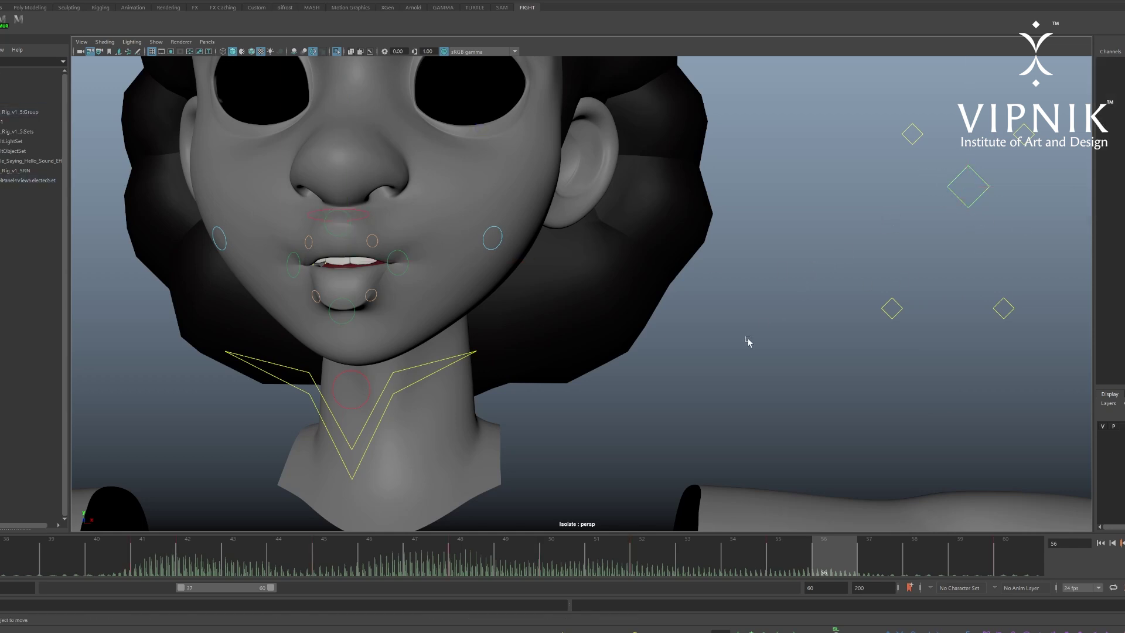
click(370, 214)
click(1109, 83)
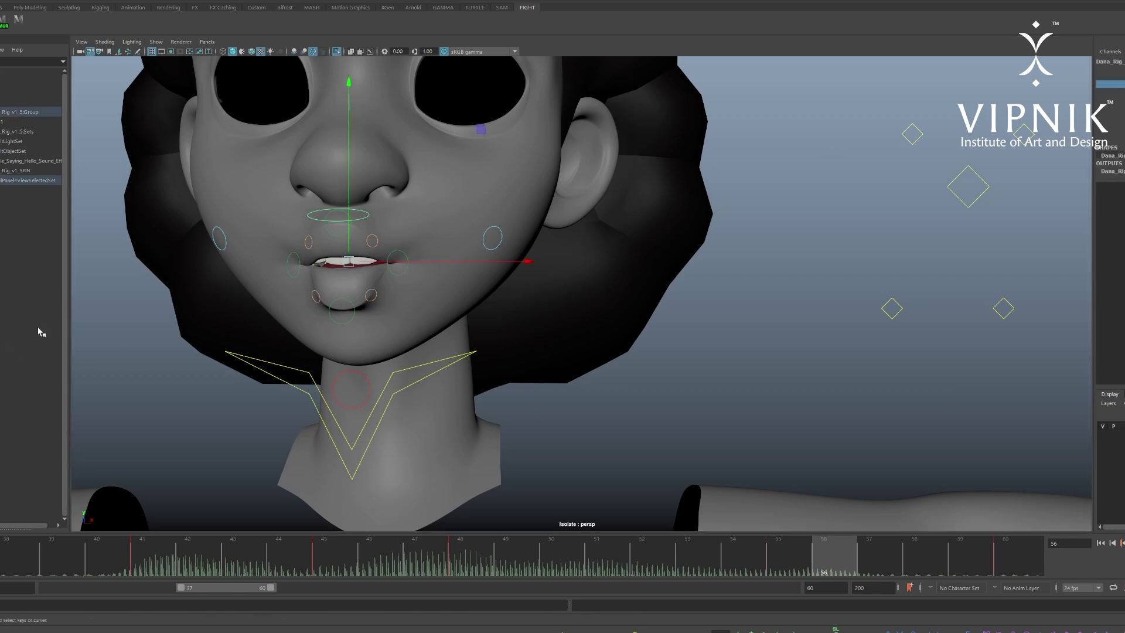
click(746, 254)
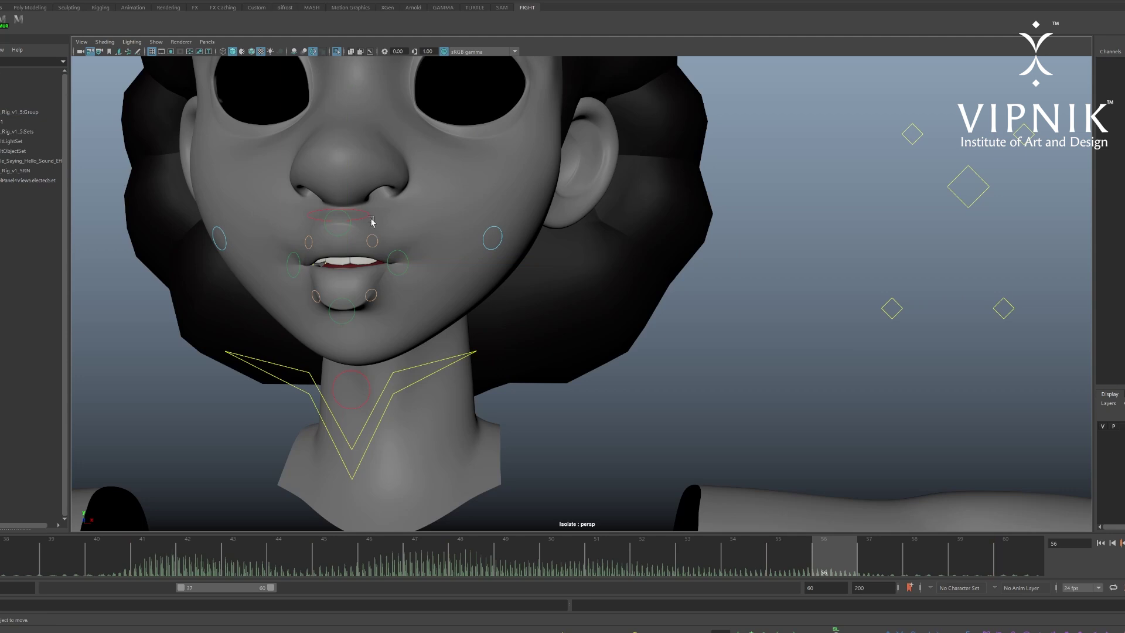
click(367, 218)
drag(151, 544, 3, 542)
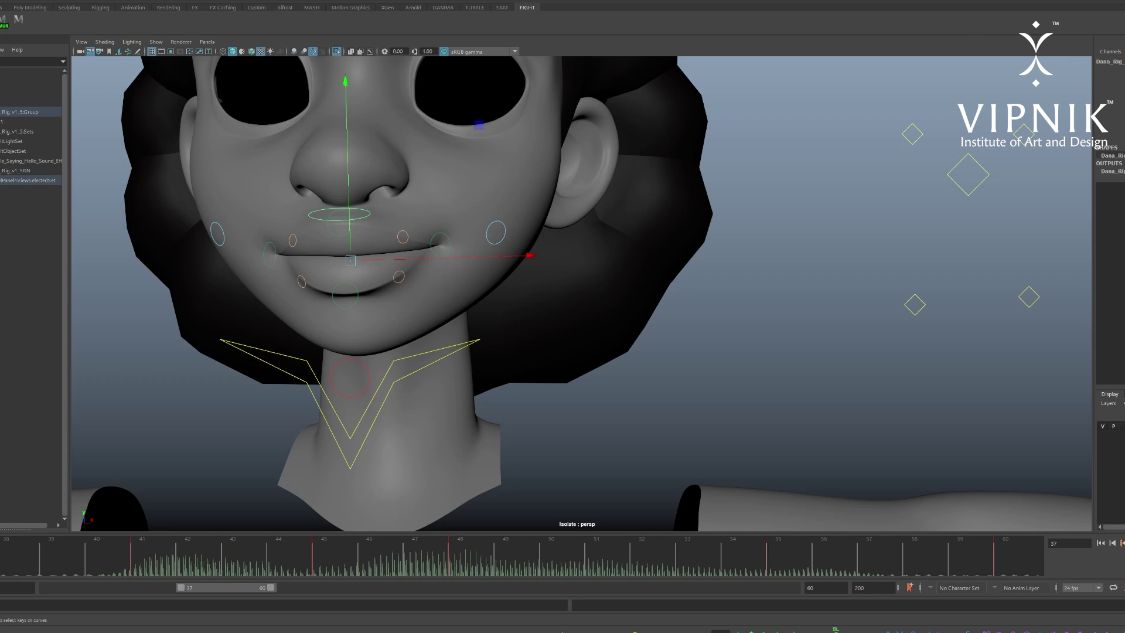
- Frame the face frontally in the second perspective view and refine the oval mouth control's keys between frames 39 and 45
scroll(515, 359, down, 3)
scroll(545, 301, up, 4)
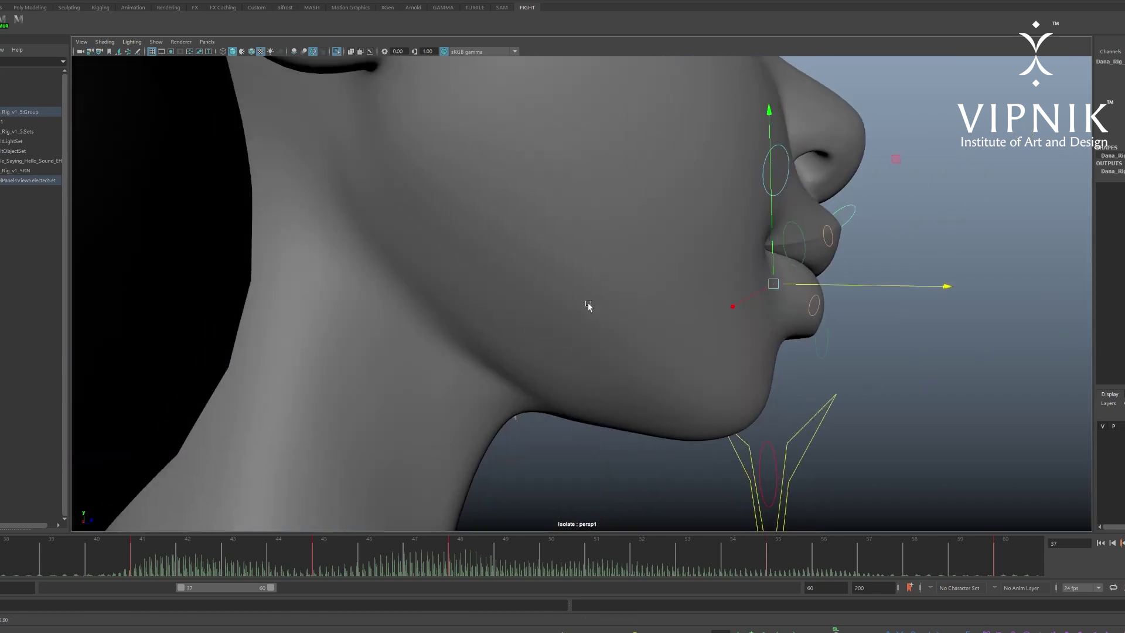
alt+drag(588, 305, 521, 249)
alt+middle_drag(520, 249, 563, 236)
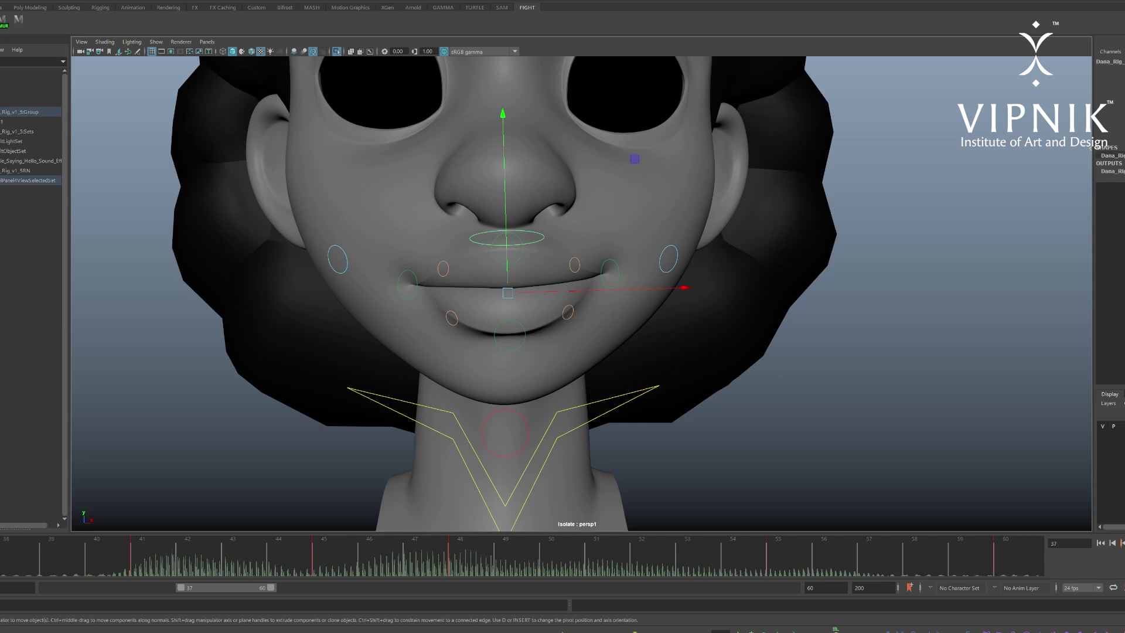
mouse_move(9, 551)
mouse_down()
mouse_move(266, 547)
mouse_move(28, 440)
mouse_move(76, 463)
mouse_move(143, 470)
mouse_move(59, 463)
mouse_move(107, 447)
mouse_move(310, 512)
mouse_move(402, 462)
mouse_move(316, 510)
mouse_move(241, 512)
mouse_move(331, 528)
mouse_up()
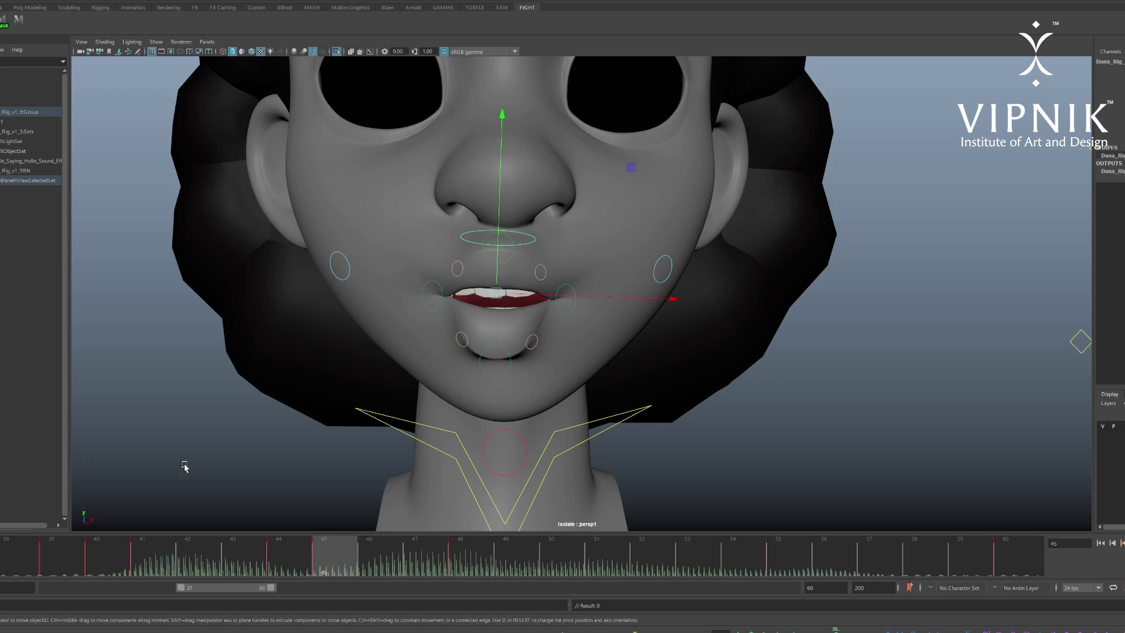
drag(269, 560, 128, 568)
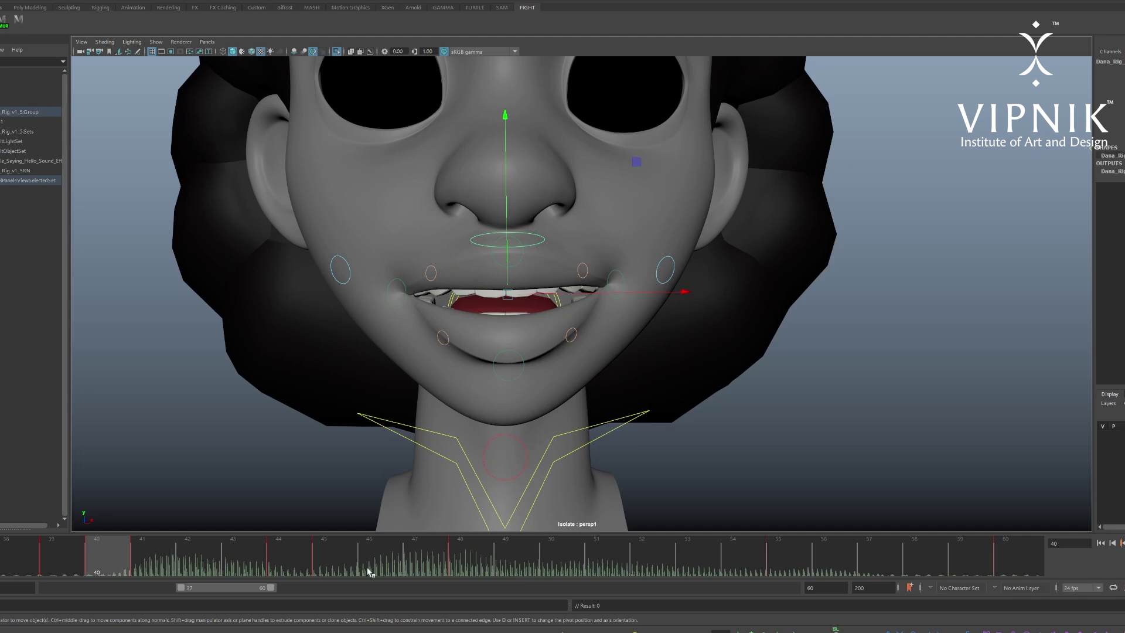
drag(133, 548, 103, 552)
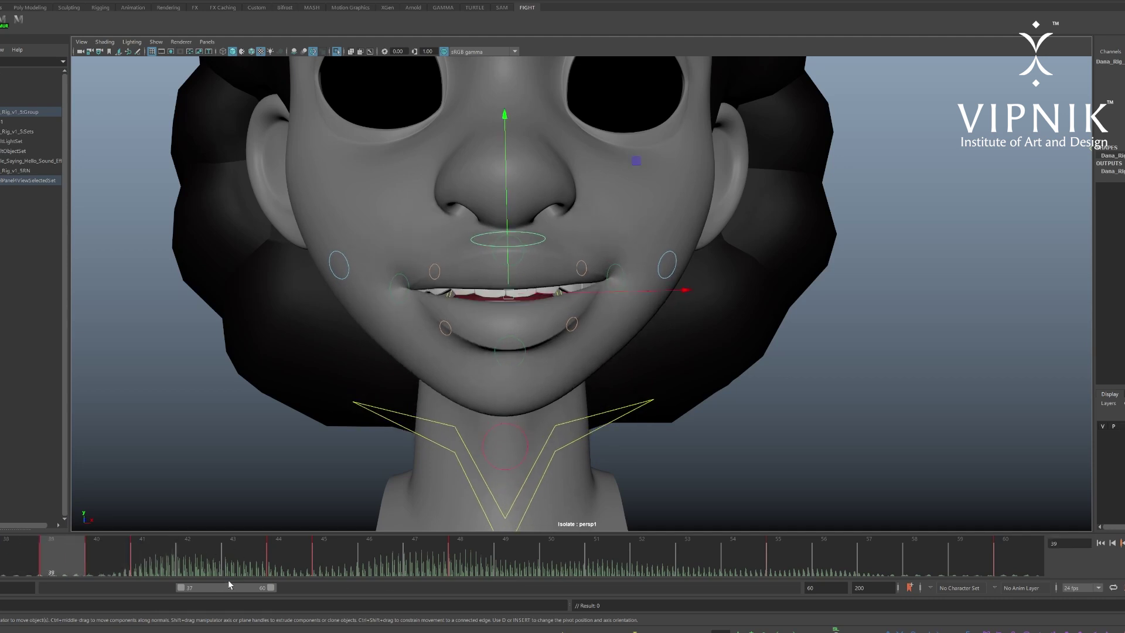
- Play the animation repeatedly to review the mouth control's opening motion, and stop at frame 40
key(alt+v)
drag(288, 549, 20, 548)
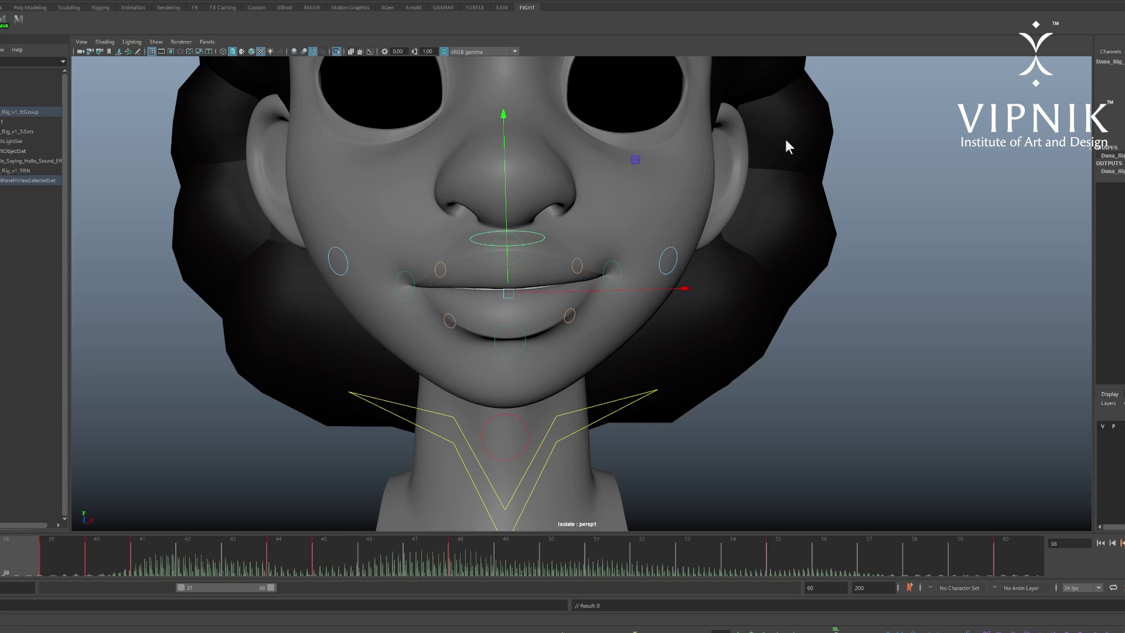
key(alt+v)
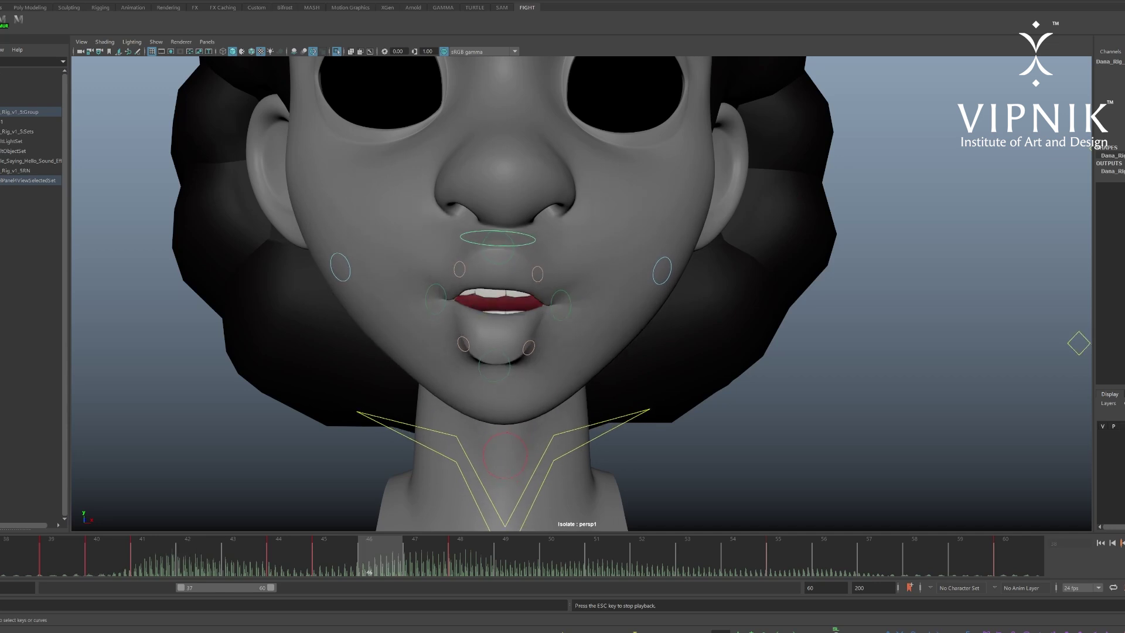
key(Escape)
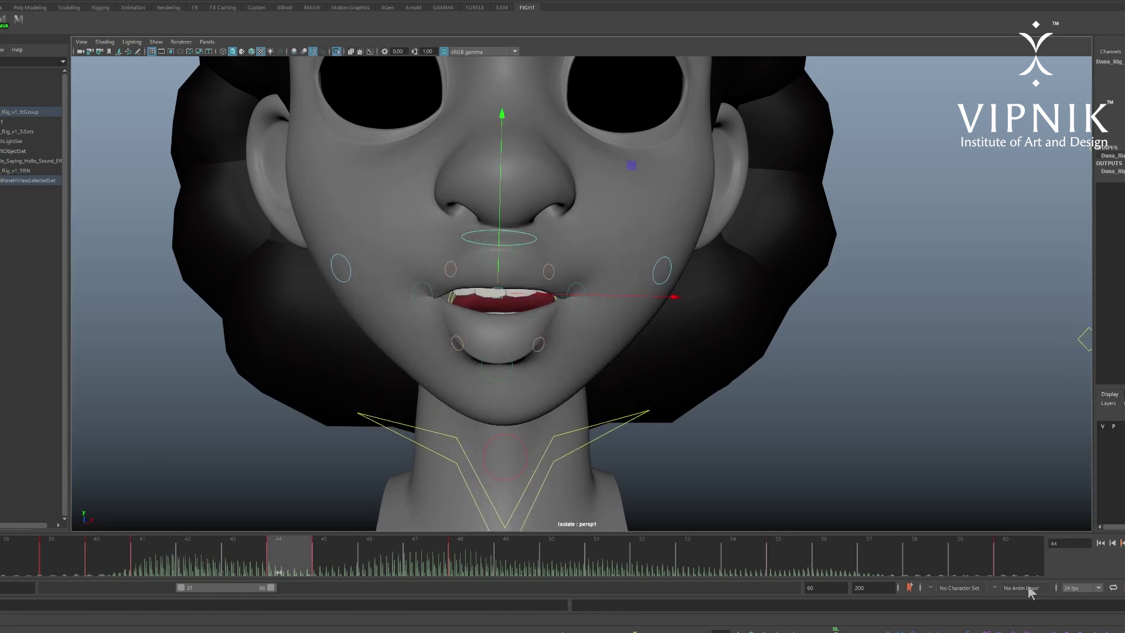
key(alt+v)
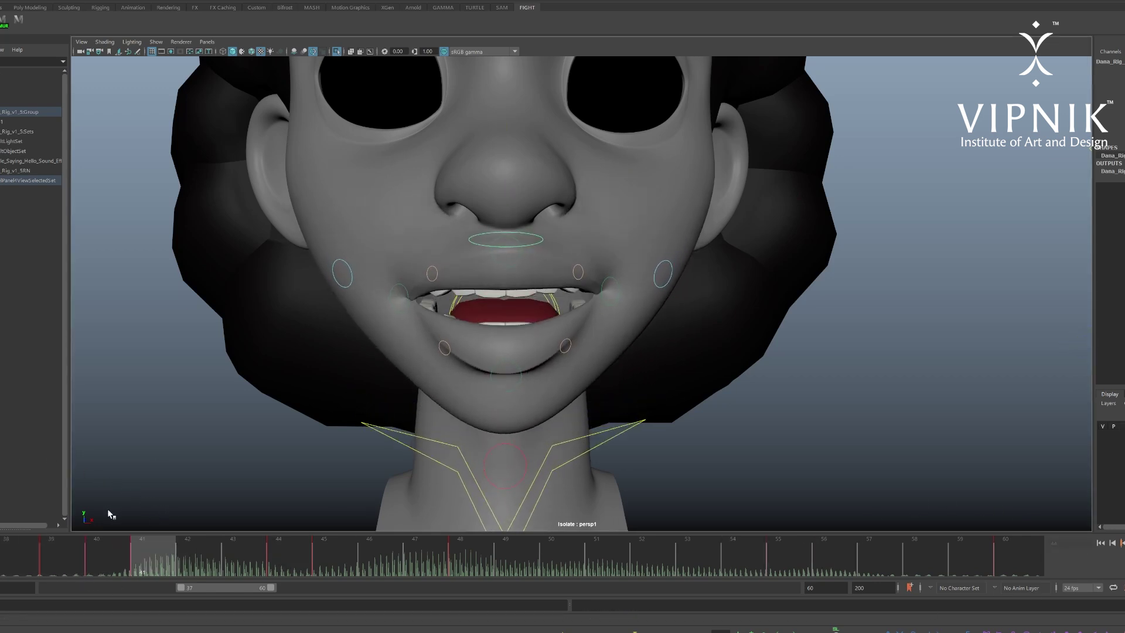
key(Escape)
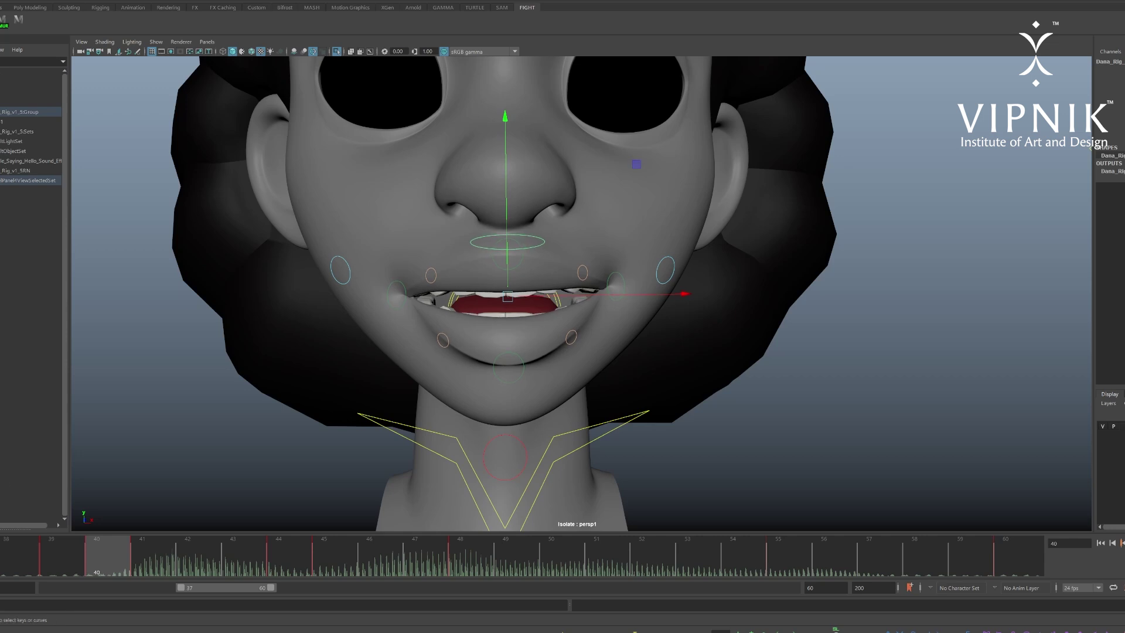
- Refine the oval mouth control's vertical keys, raising it slightly at frame 46 and lowering it slightly at frame 51
drag(93, 575, 378, 629)
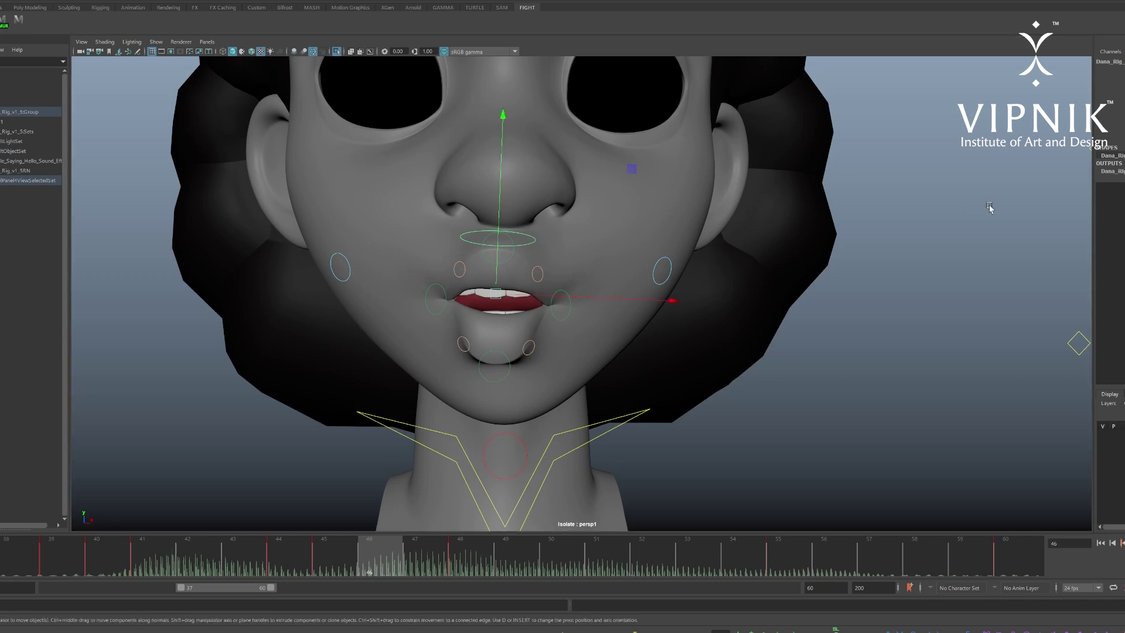
drag(500, 175, 497, 168)
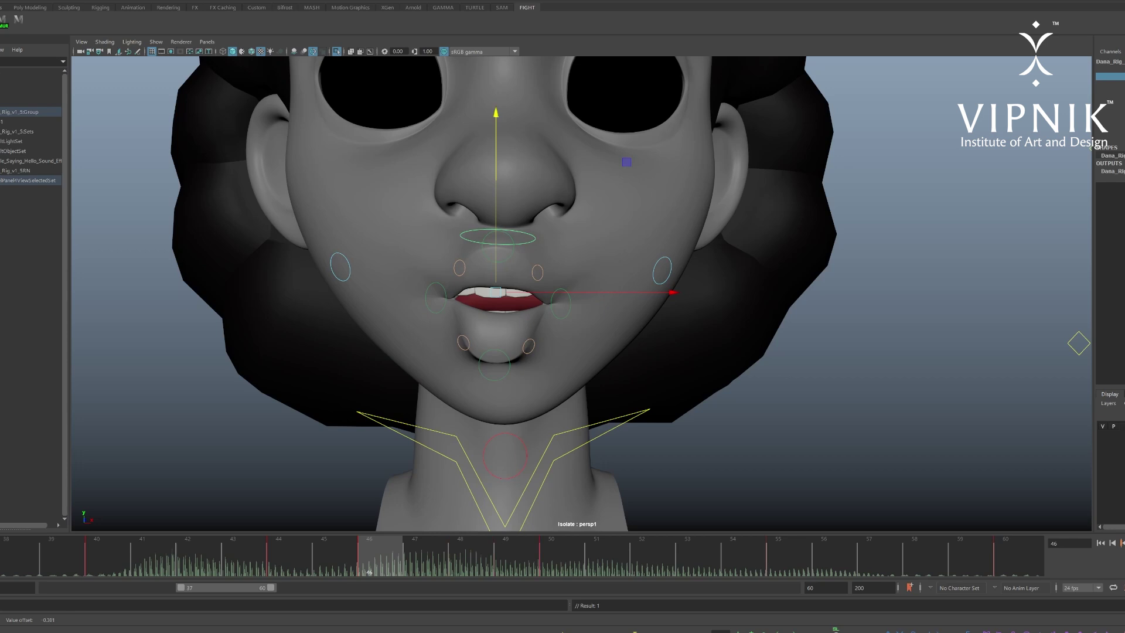
drag(246, 557, 603, 584)
middle_drag(499, 295, 499, 299)
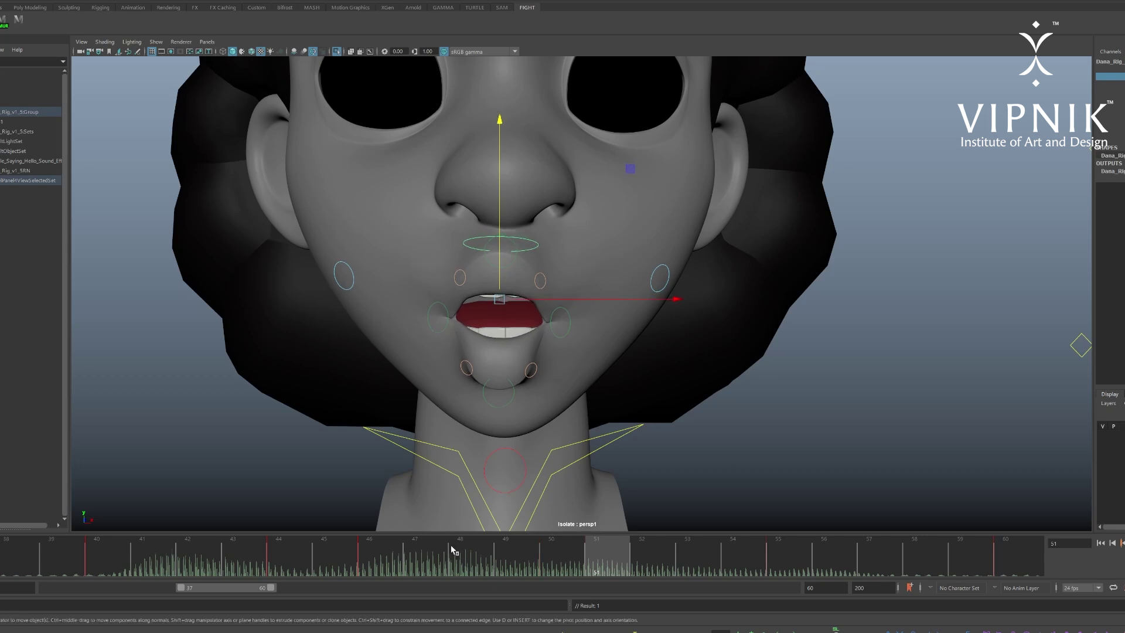
drag(452, 547, 562, 610)
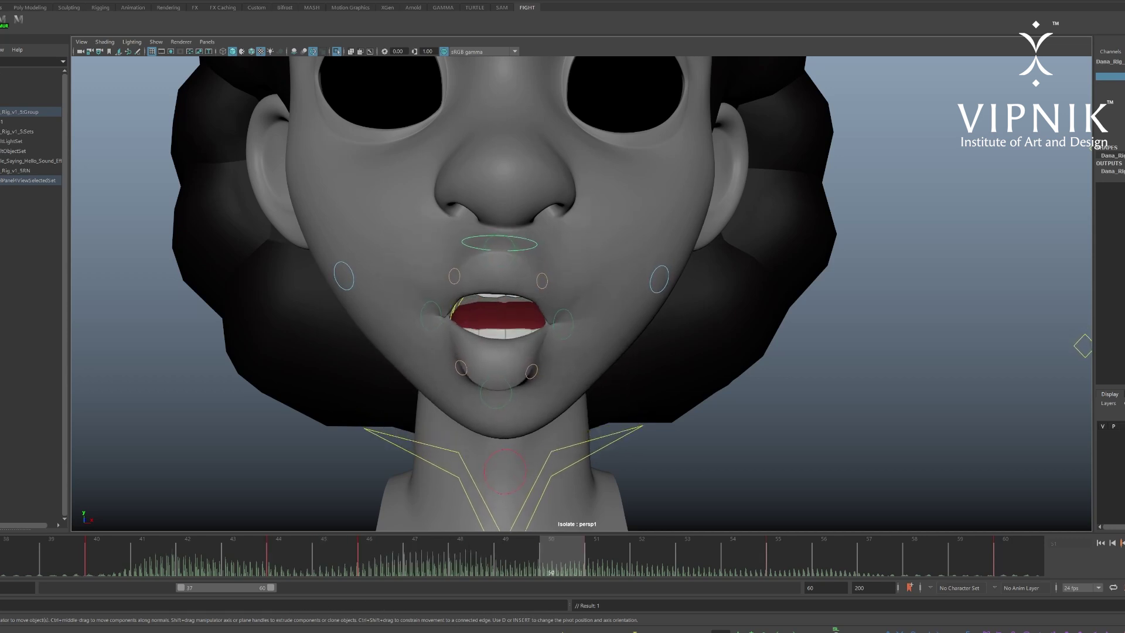
- Select the two lower diamond mouth-corner controls and widen the mouth at frame 50 by adjusting their horizontal key
alt+middle_drag(797, 463, 416, 425)
drag(643, 304, 896, 372)
alt+middle_drag(337, 482, 388, 477)
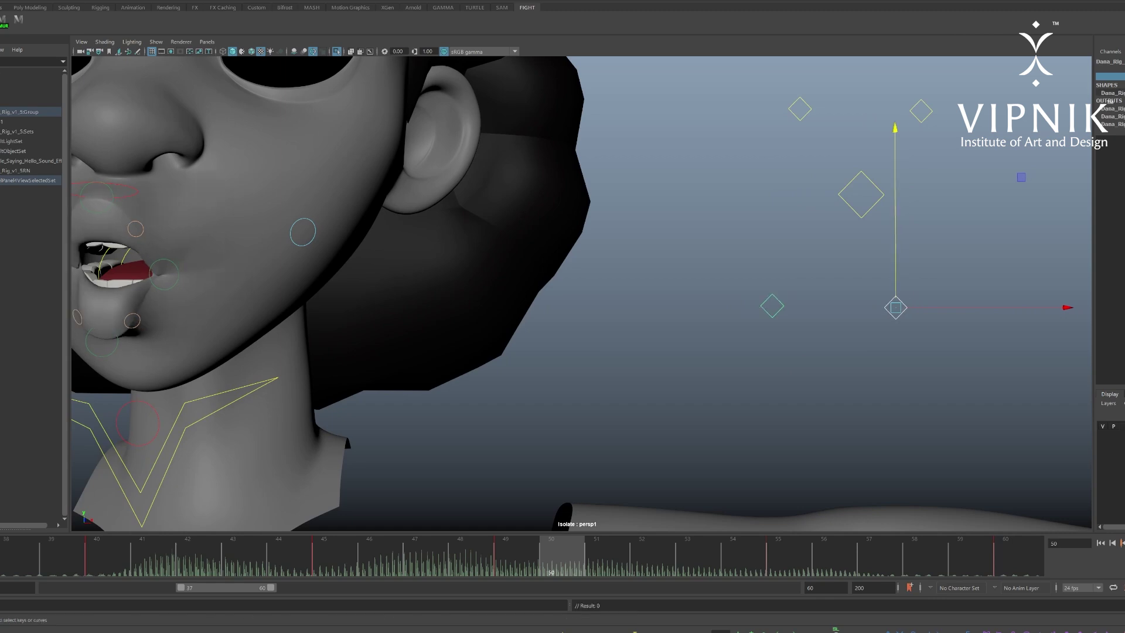
alt+middle_drag(324, 335, 615, 360)
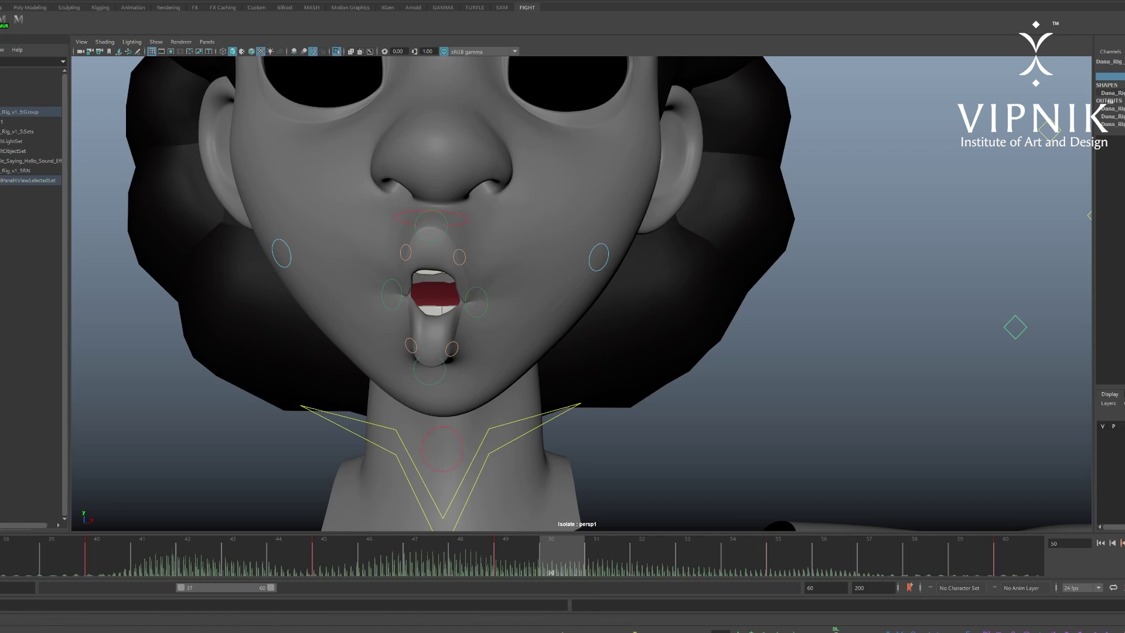
click(1112, 68)
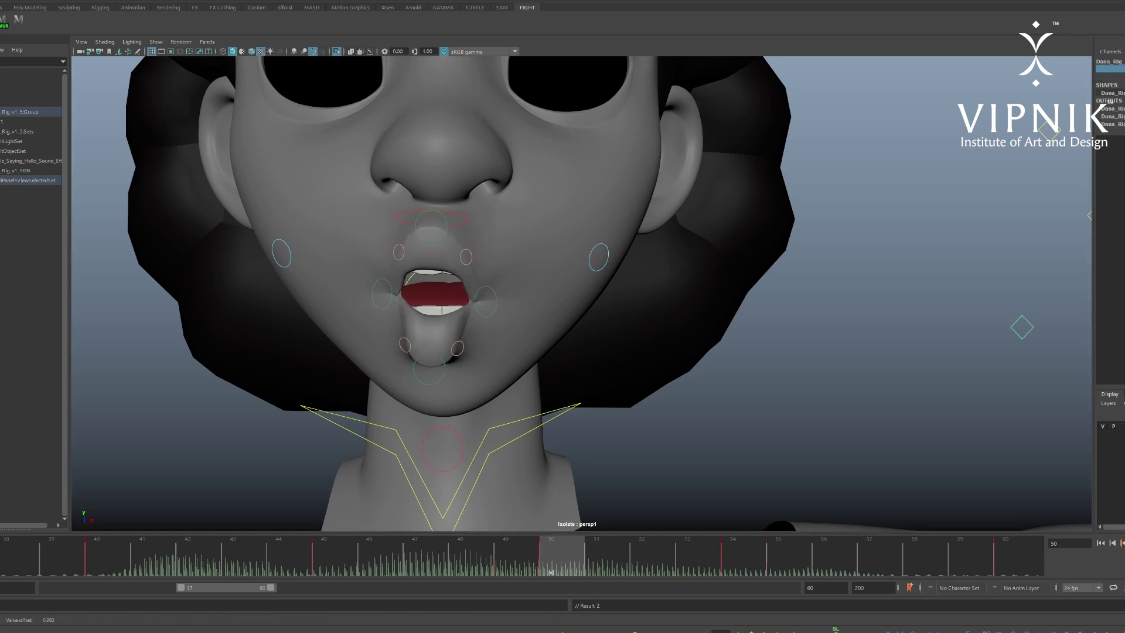
- Review the mouth shape between frames 45 and 50, and reselect the oval mouth control above the upper lip
click(312, 551)
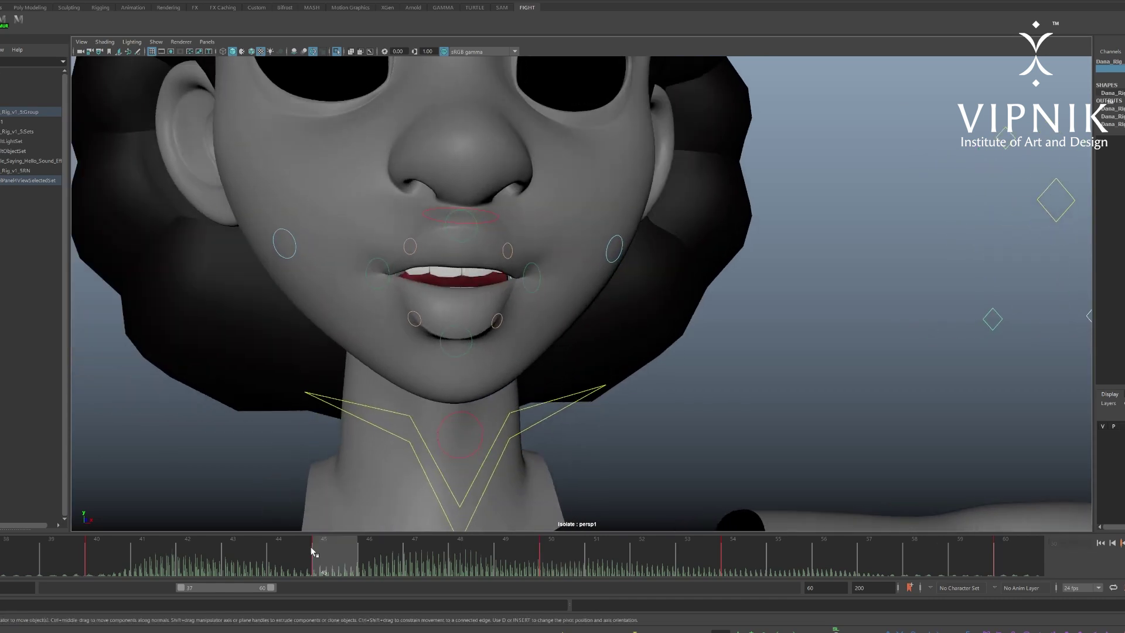
drag(312, 551, 565, 628)
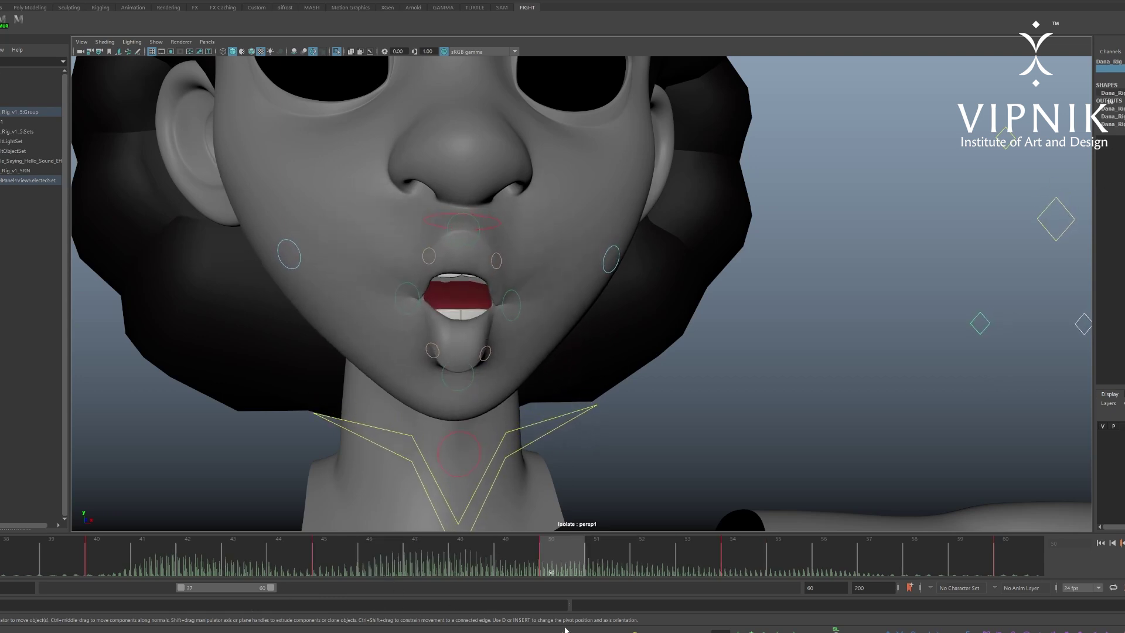
click(603, 421)
click(500, 228)
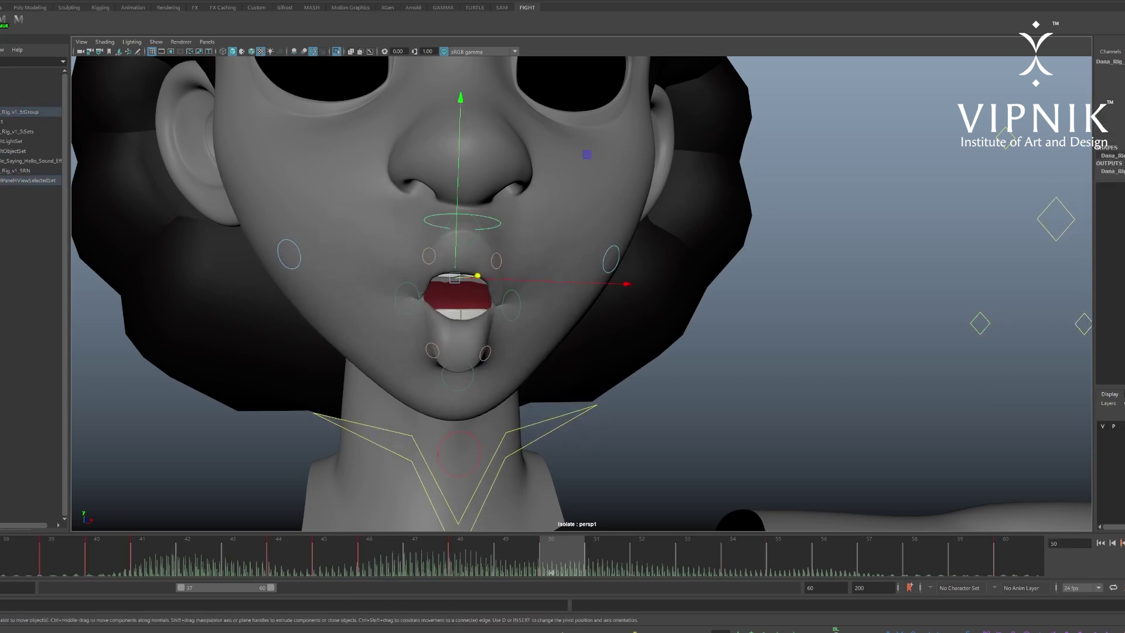
- Shift the oval mouth control's middle rotation keys one frame earlier, to frames 45 and 54
key(e)
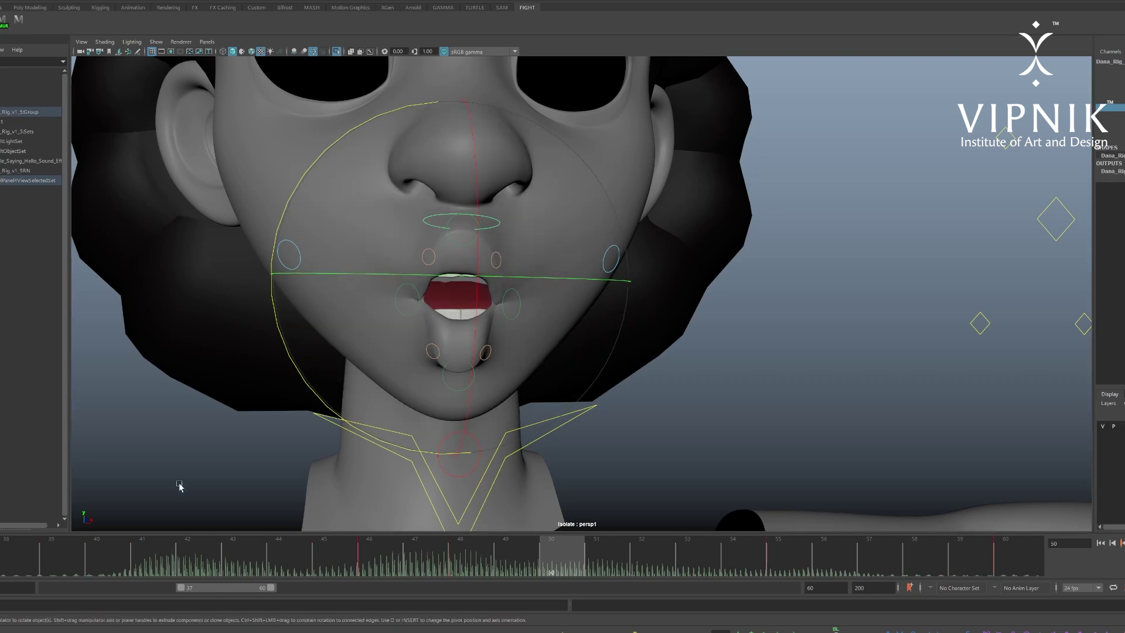
drag(176, 556, 548, 626)
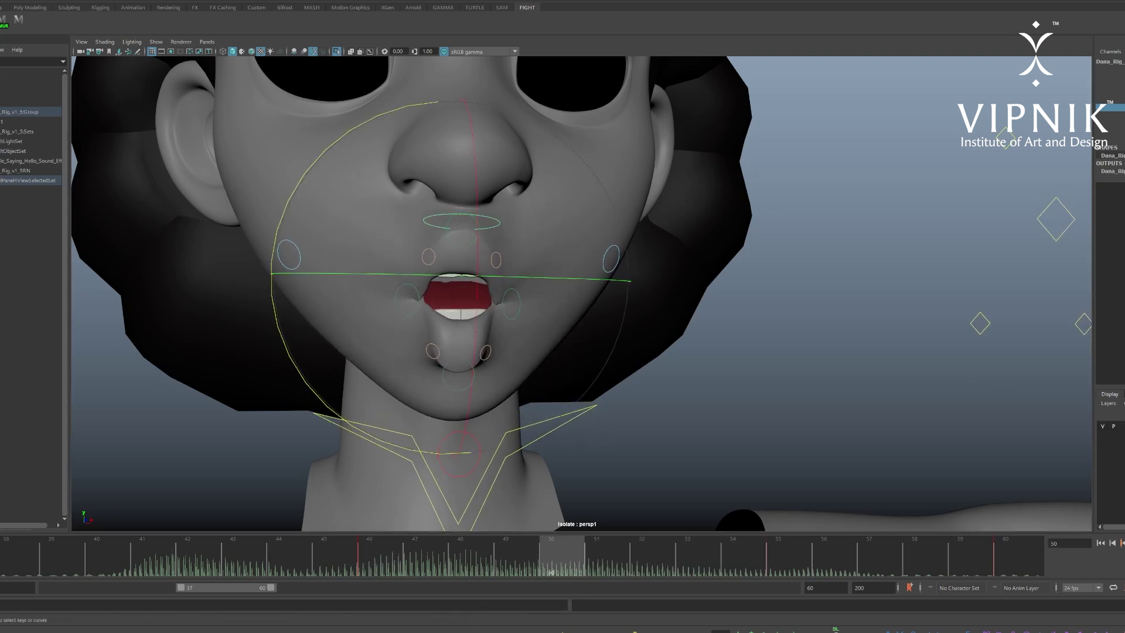
drag(535, 545, 544, 586)
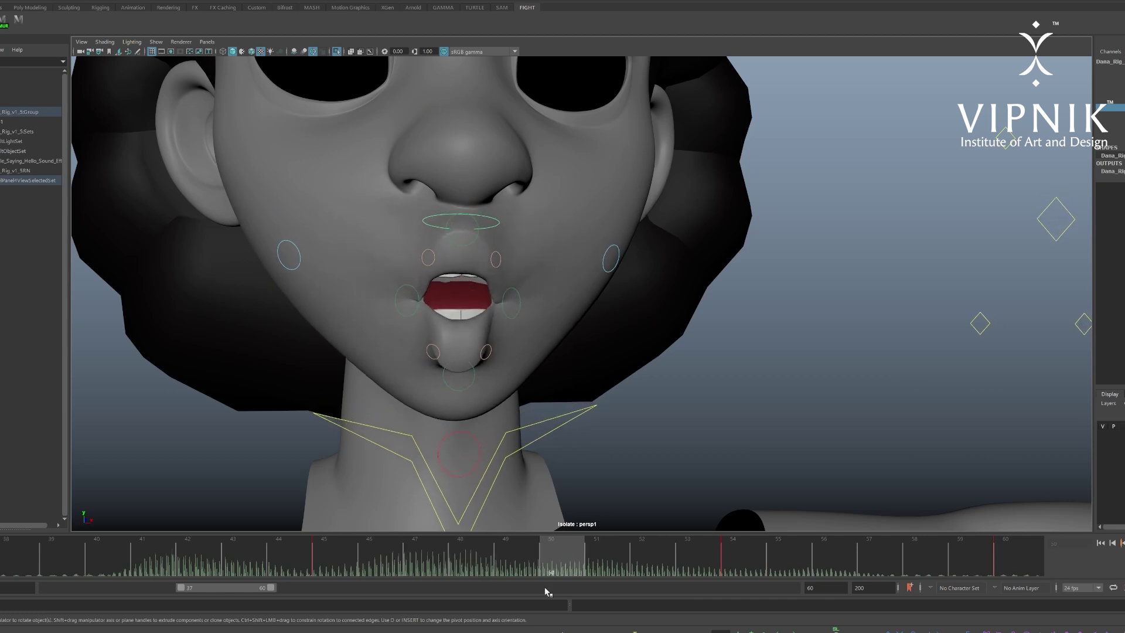
- Play the animation and examine how the lips move in depth from a close side view
key(alt+v)
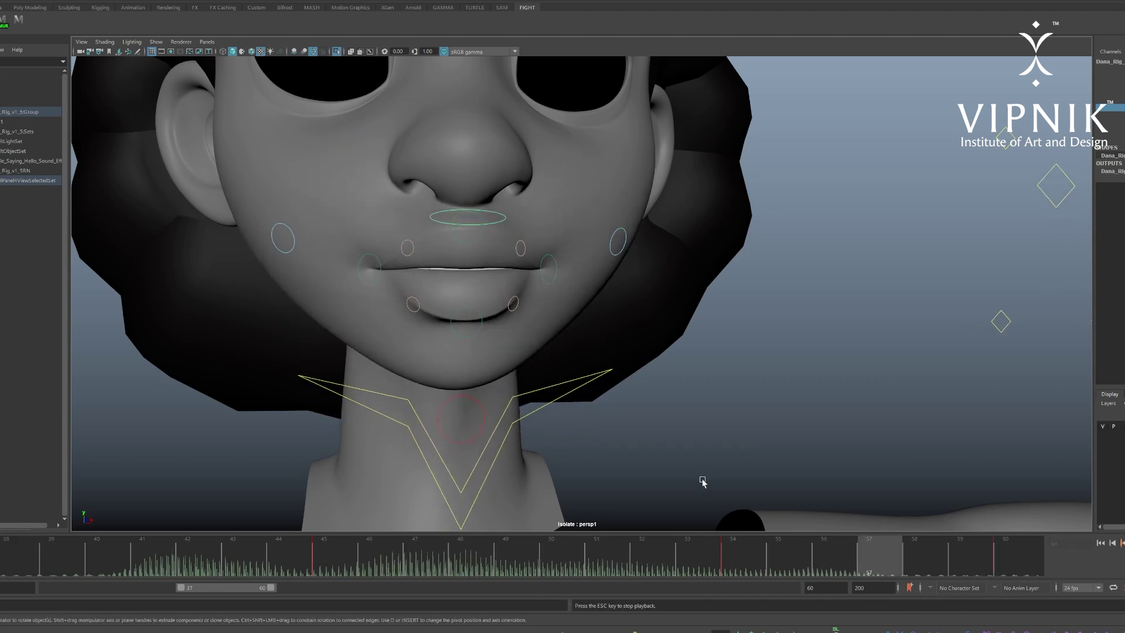
alt+drag(731, 437, 679, 352)
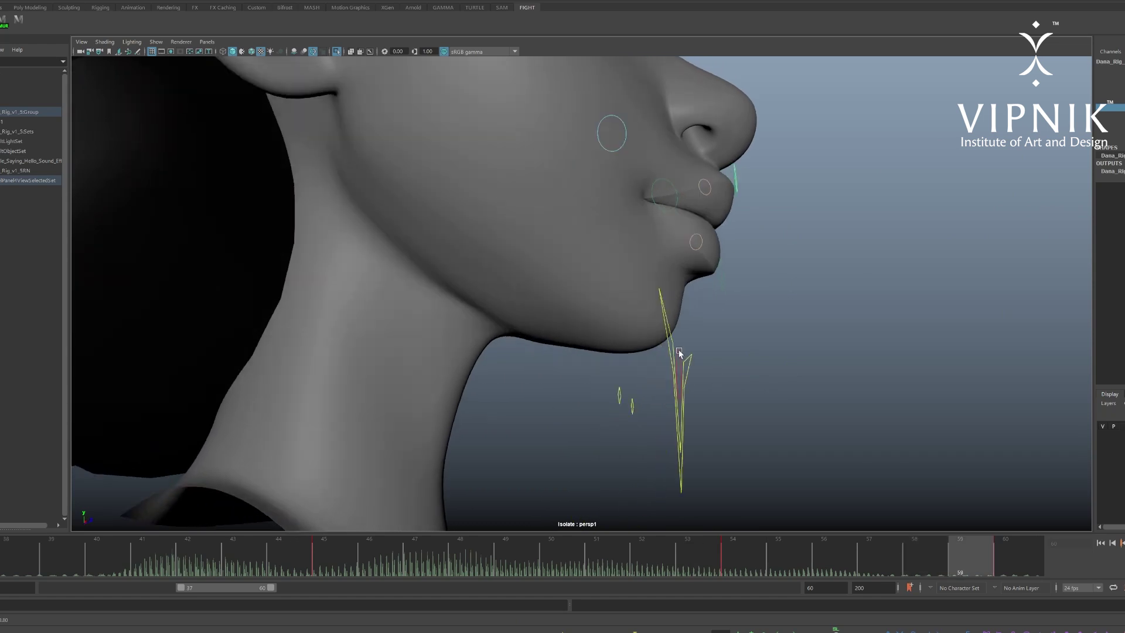
alt+drag(977, 369, 871, 327)
alt+right_drag(766, 306, 859, 314)
alt+middle_drag(737, 271, 636, 209)
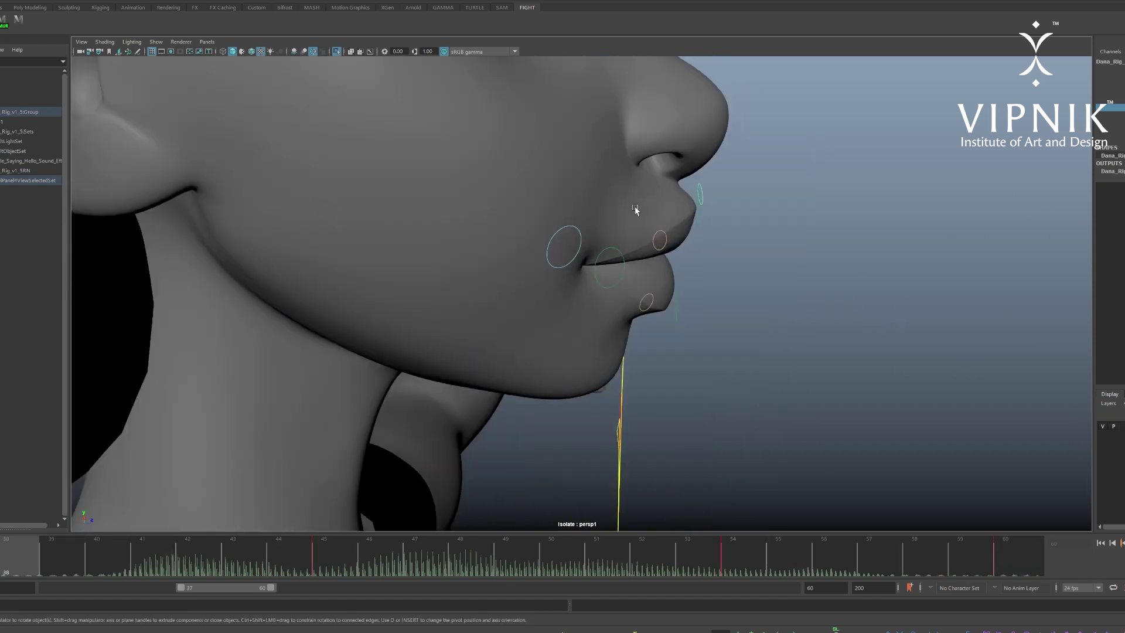
alt+right_drag(636, 209, 796, 256)
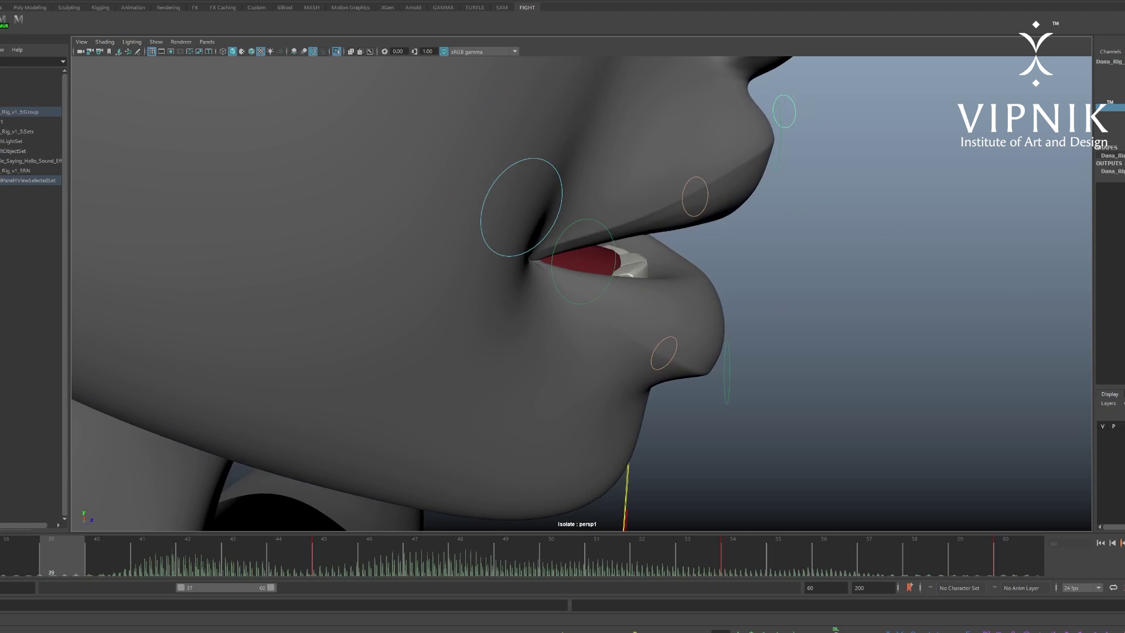
key(alt+v)
- Refine the oval mouth control's depth keys, adjusting it at frame 44, pushing it slightly forward at frame 50, and keying it at frame 56
key(w)
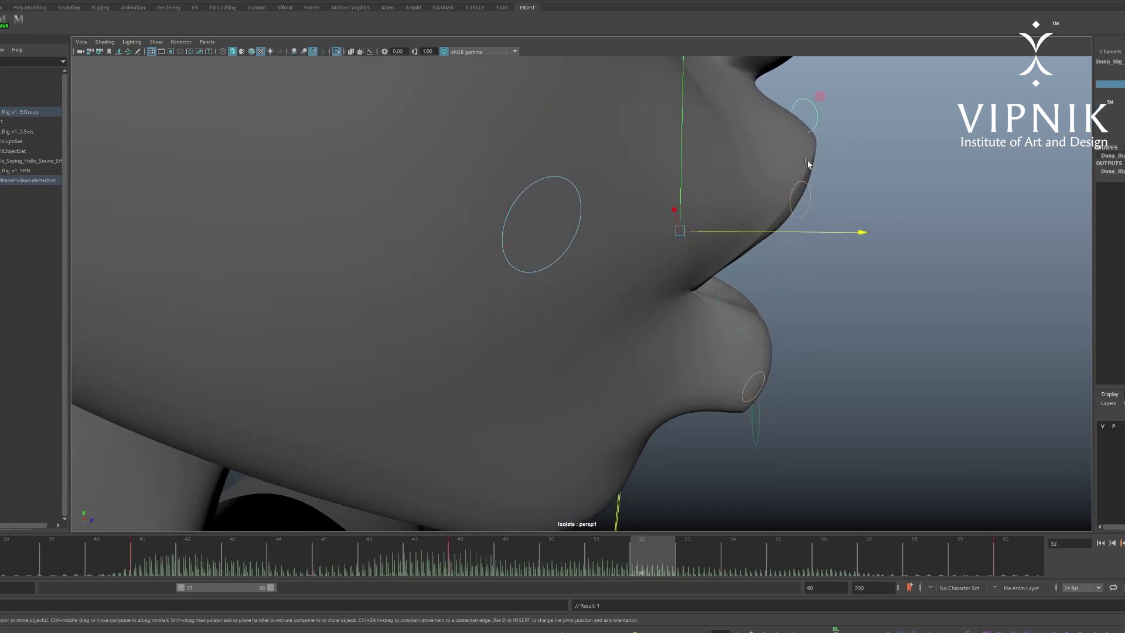
mouse_move(807, 161)
middle_down()
mouse_move(822, 166)
mouse_move(816, 179)
middle_up()
key(ctrl+z)
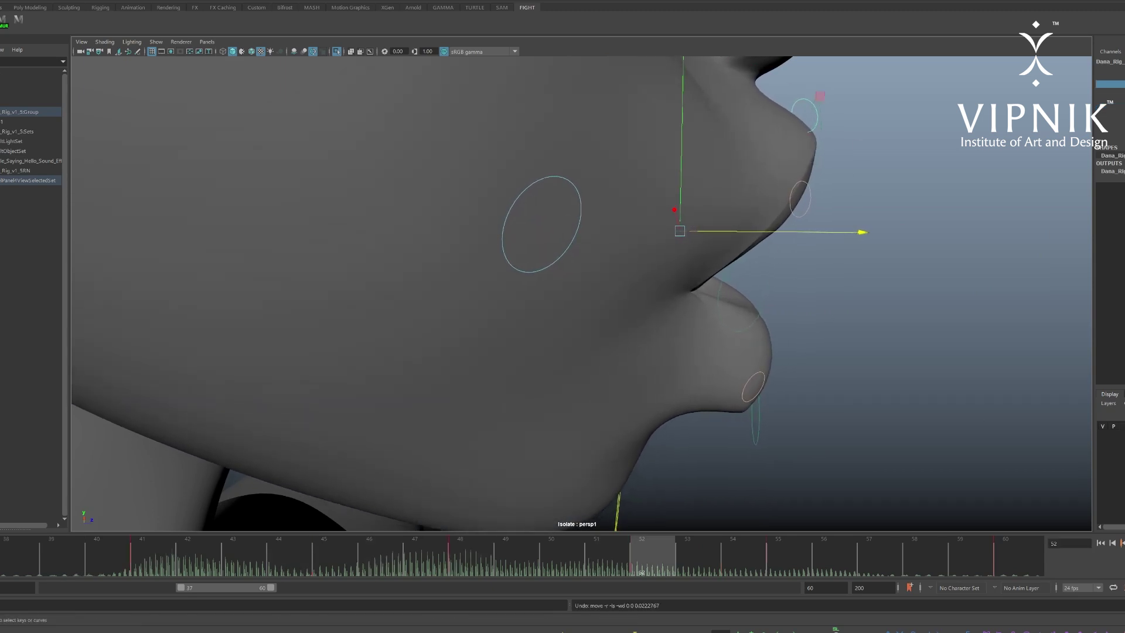
drag(12, 554, 311, 579)
drag(855, 221, 846, 221)
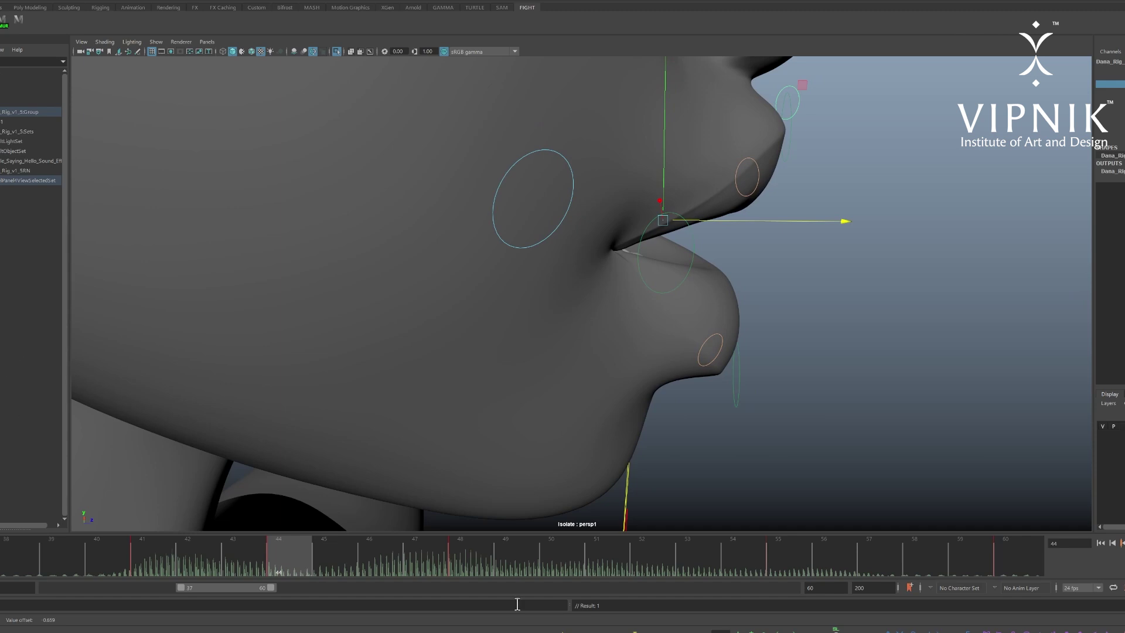
drag(404, 560, 562, 609)
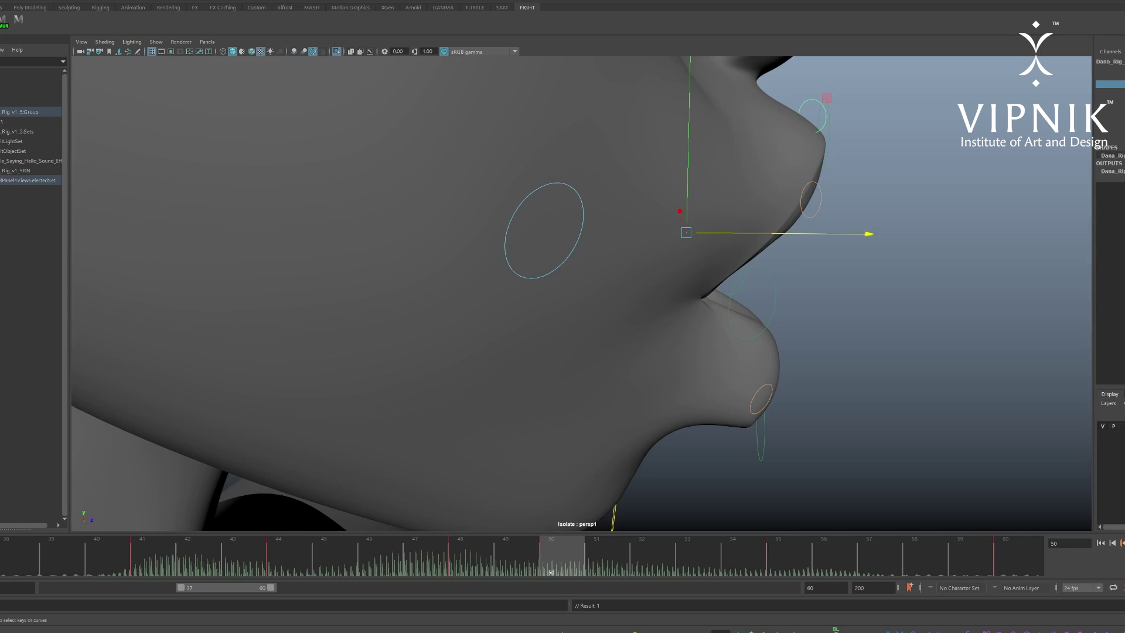
drag(850, 234, 855, 233)
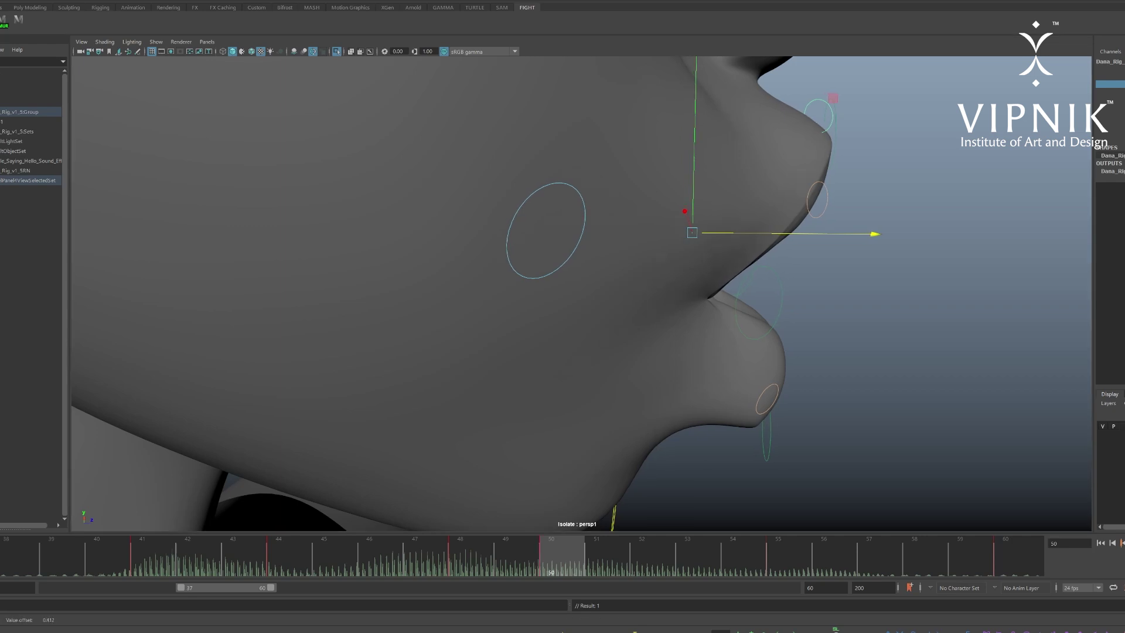
drag(577, 570, 779, 608)
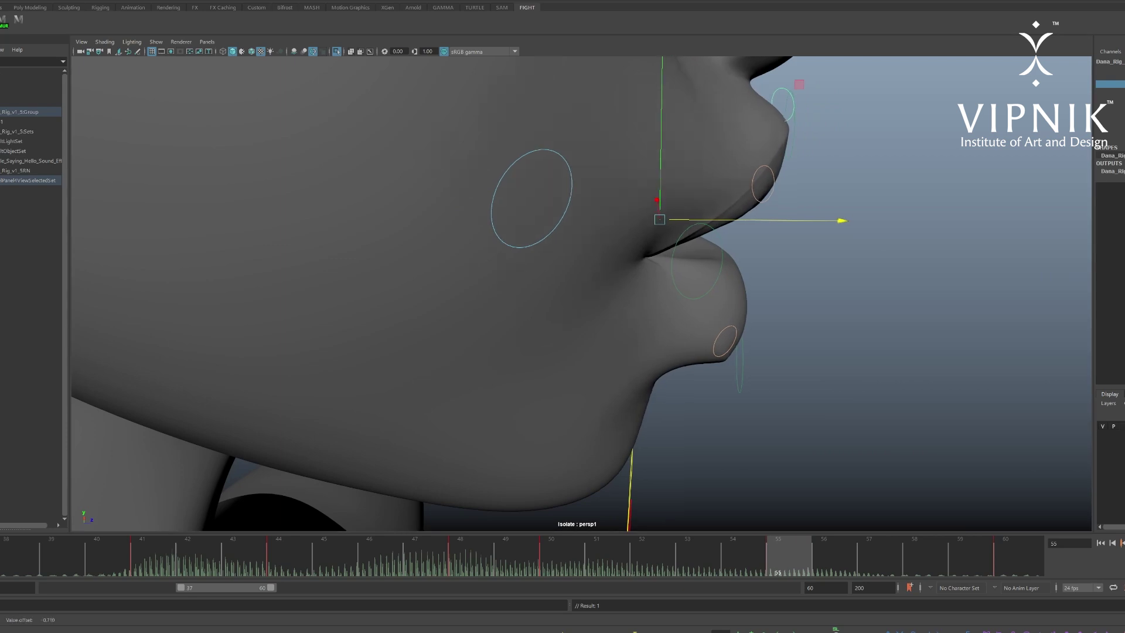
drag(728, 550, 1112, 627)
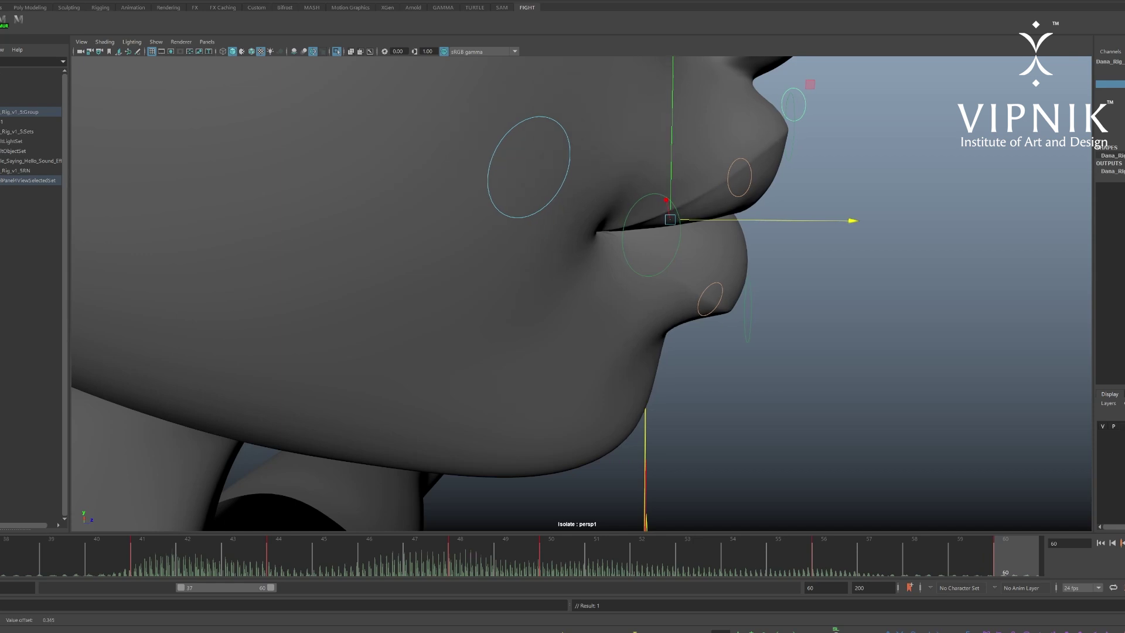
- Play the animation repeatedly from the side and the front to review the lips' forward and backward motion
key(alt+v)
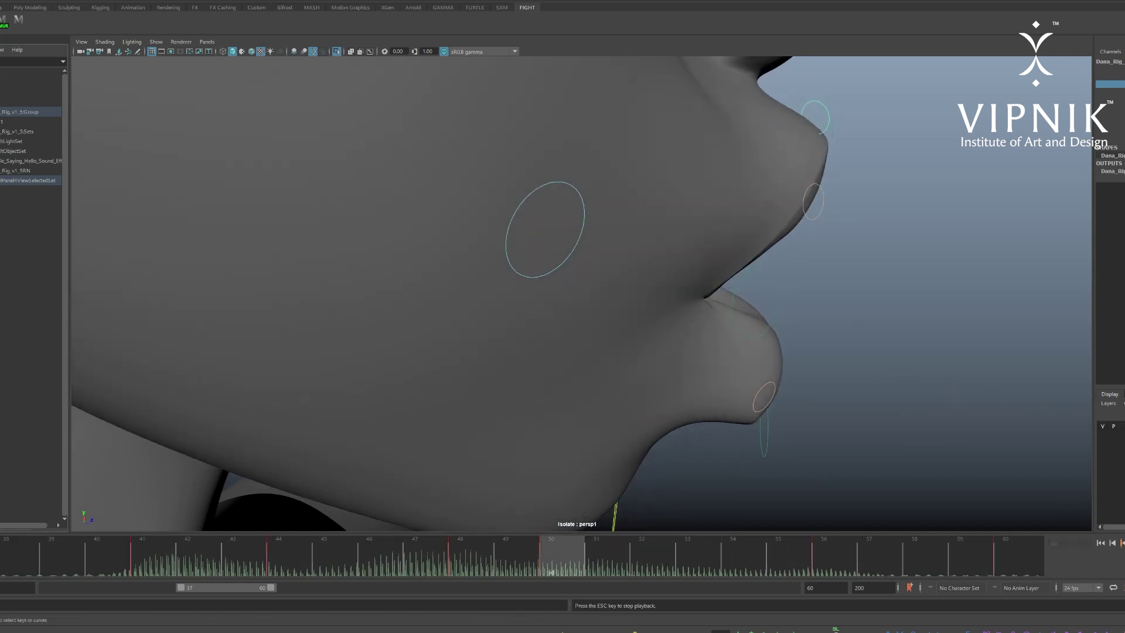
key(Escape)
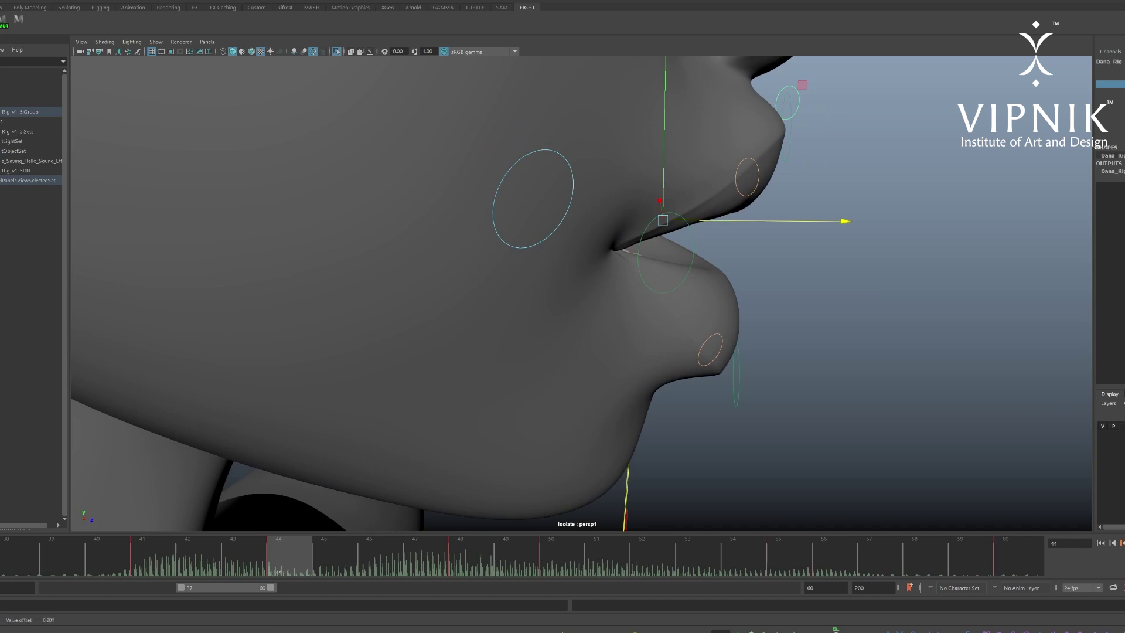
key(alt+v)
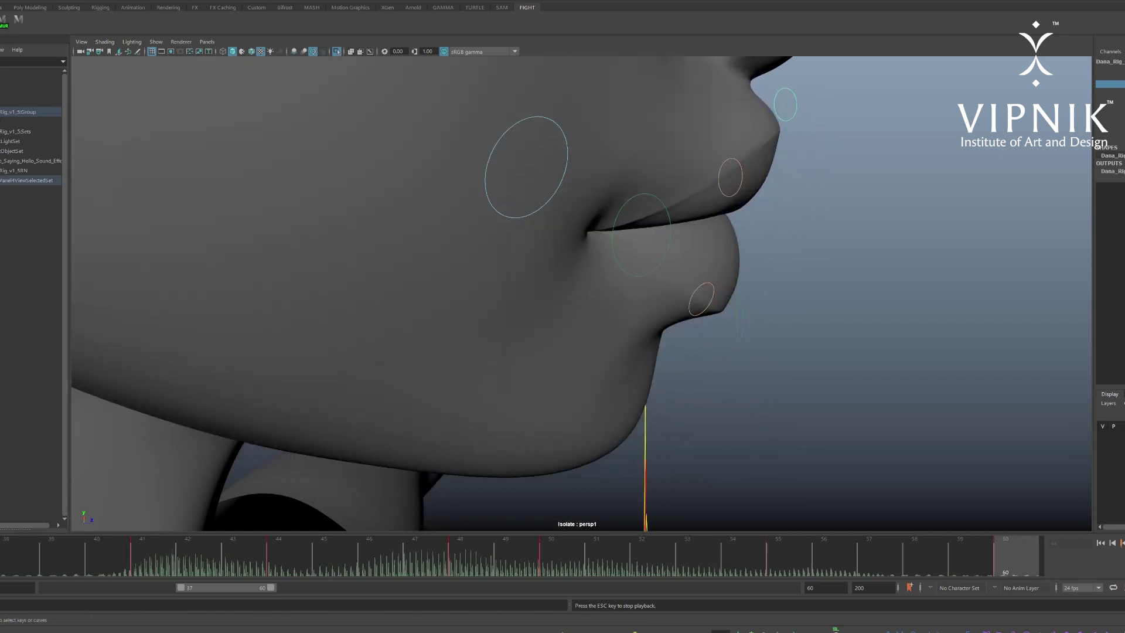
key(Escape)
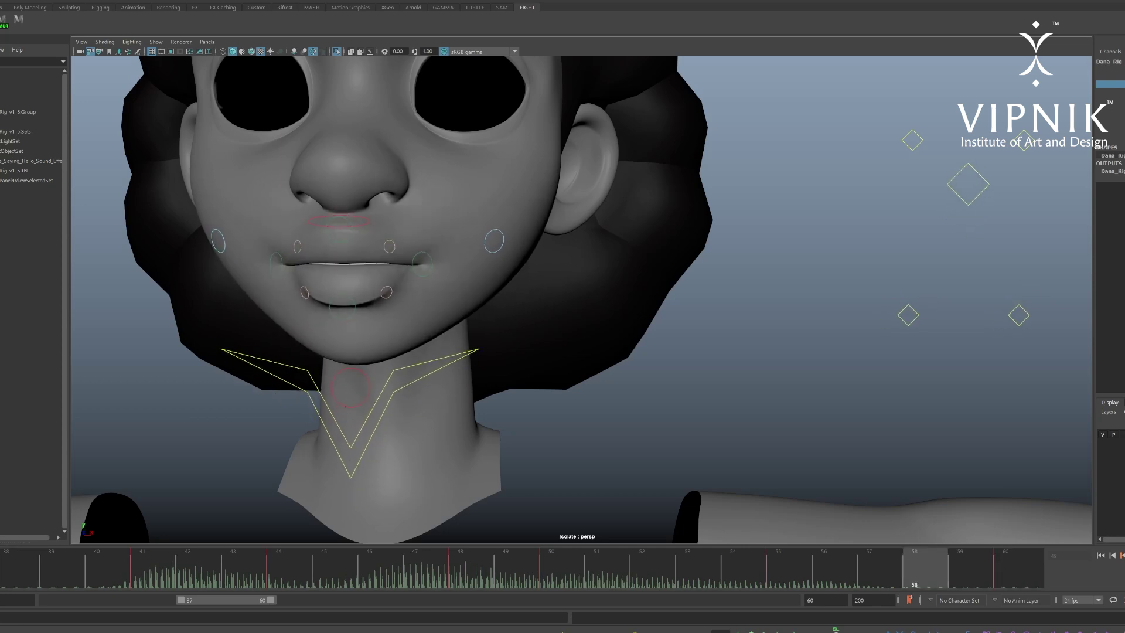
key(Escape)
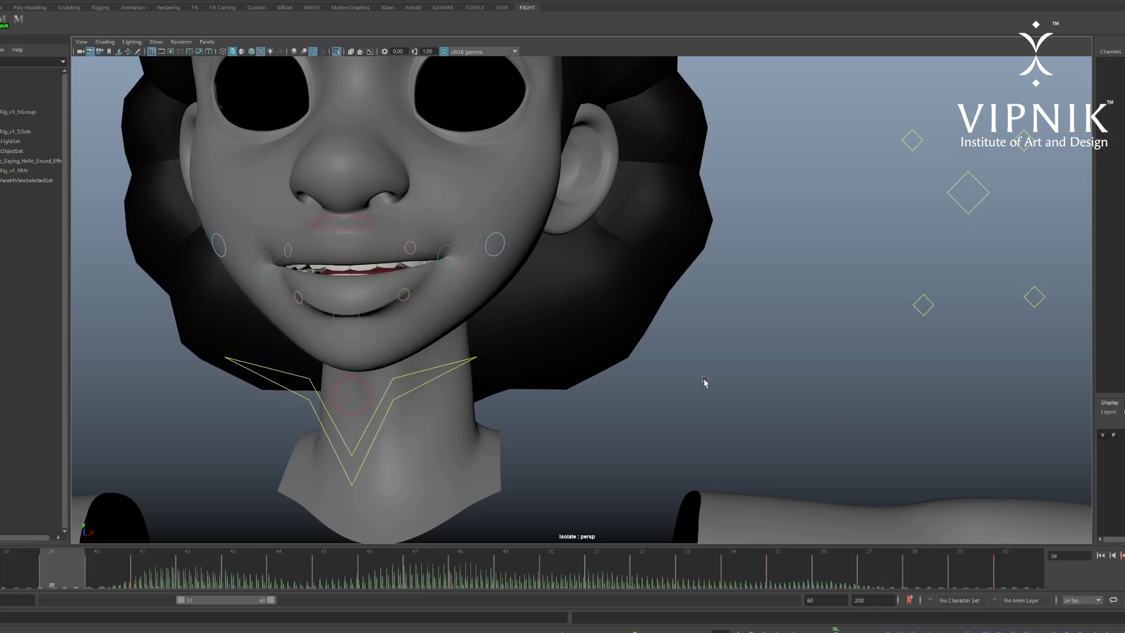
- Select the control inside the mouth, inspect the open mouth at frame 48, and adjust the control's rotation at frame 41
key(bracketleft)
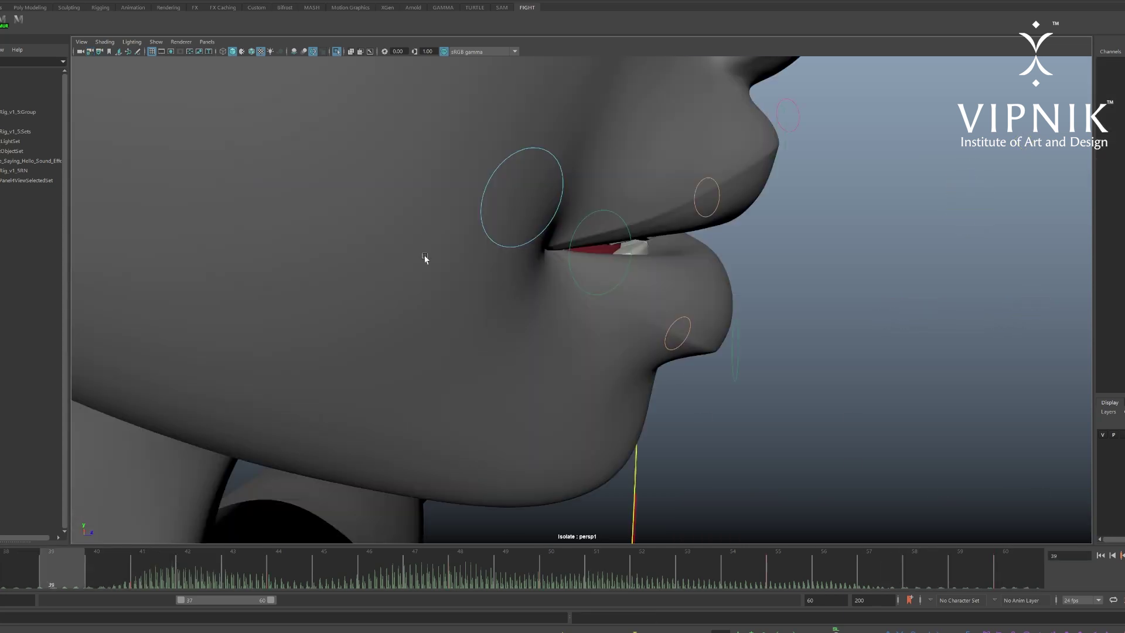
alt+drag(604, 313, 526, 335)
drag(454, 574, 486, 580)
alt+drag(410, 358, 405, 202)
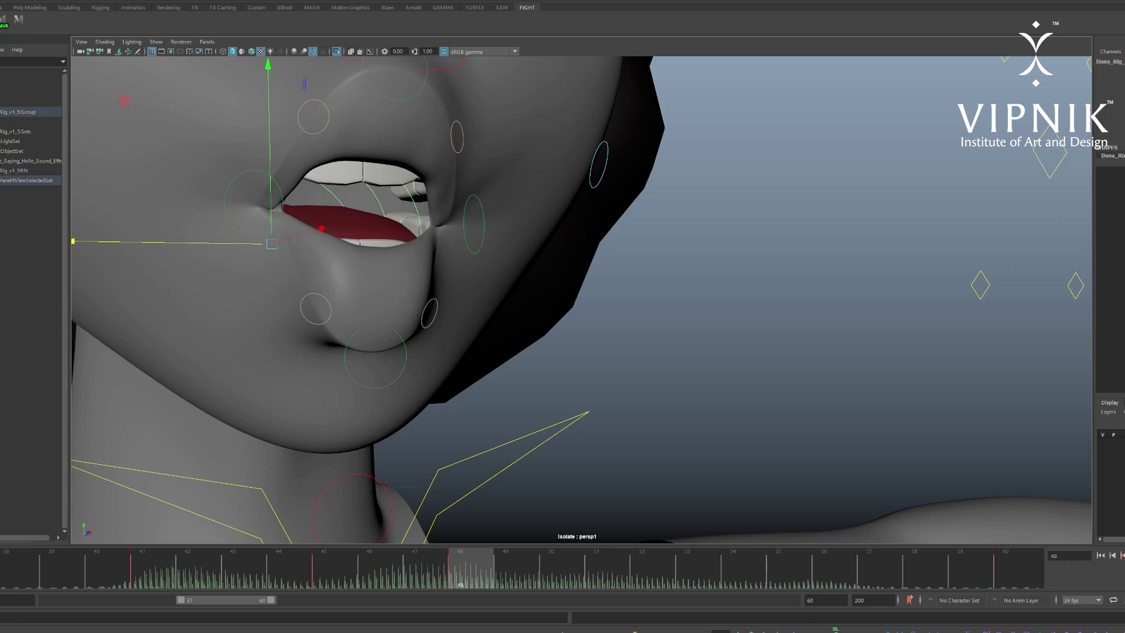
key(e)
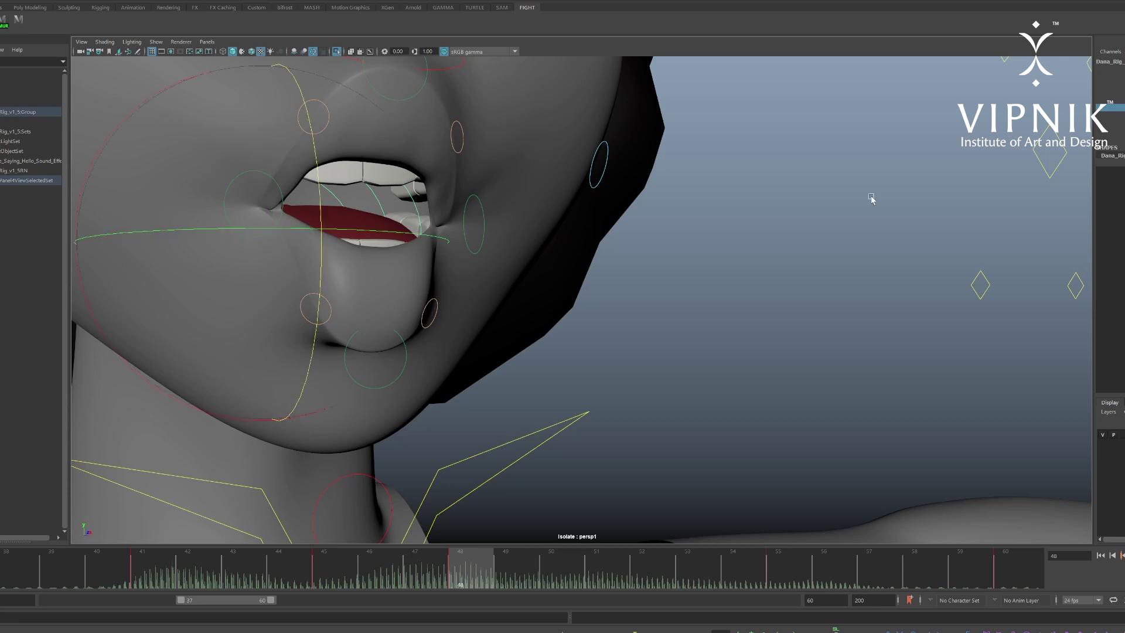
alt+drag(759, 219, 704, 258)
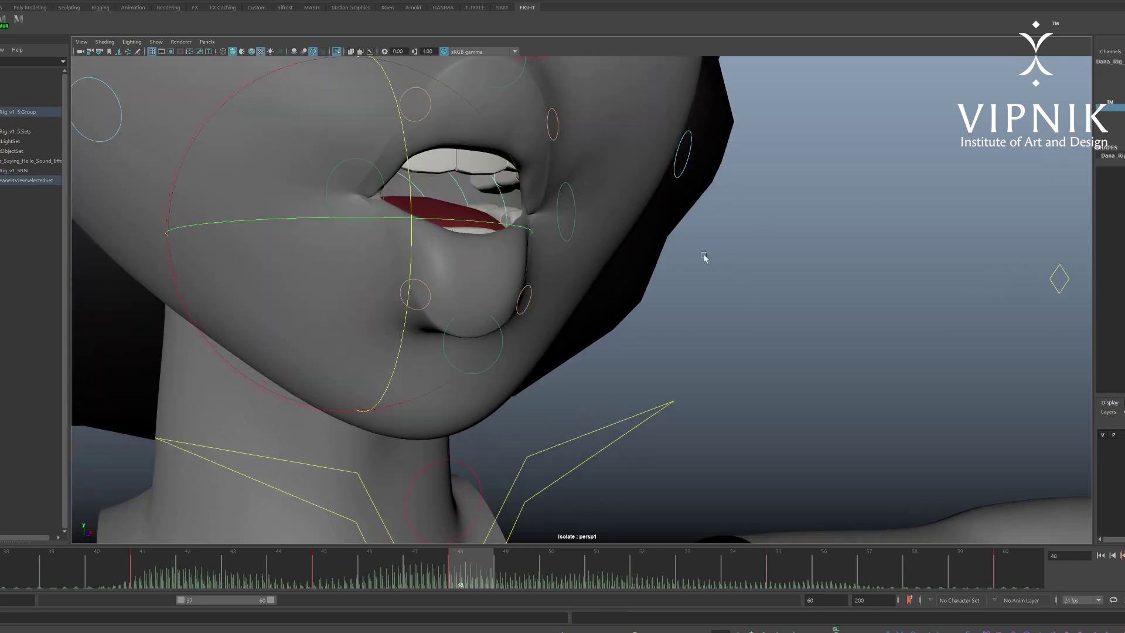
drag(430, 572, 154, 573)
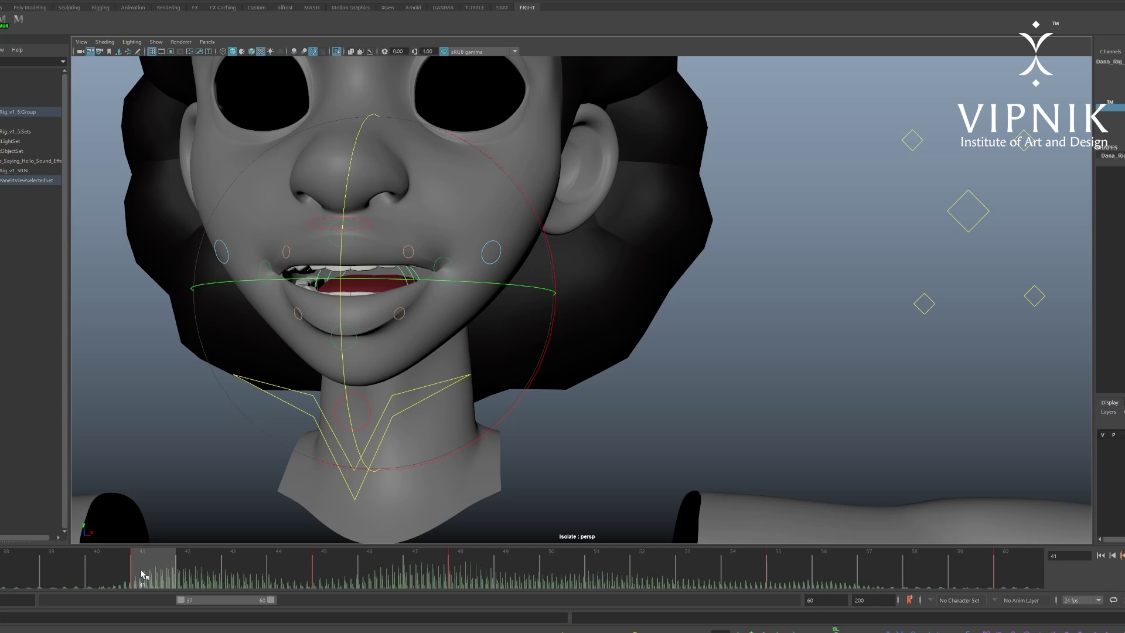
mouse_move(142, 576)
mouse_down()
mouse_move(103, 575)
mouse_move(235, 571)
mouse_move(154, 560)
mouse_up()
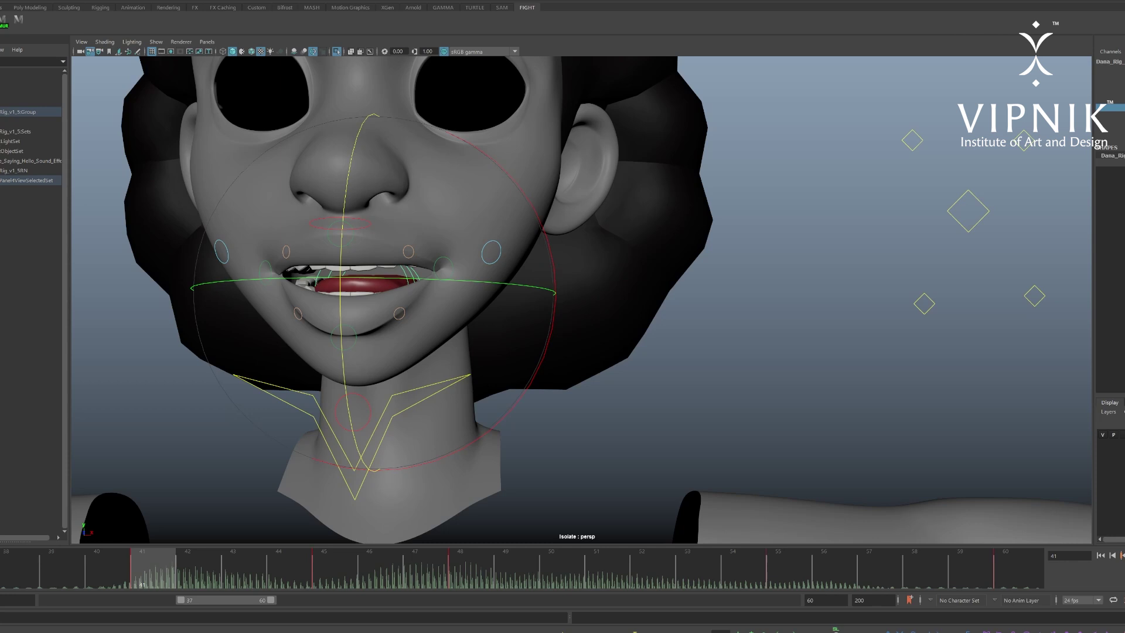
- Move the inner mouth control's last two rotation keys earlier, to frames 52 and 57, and play the animation to check the timing
drag(18, 574, 461, 593)
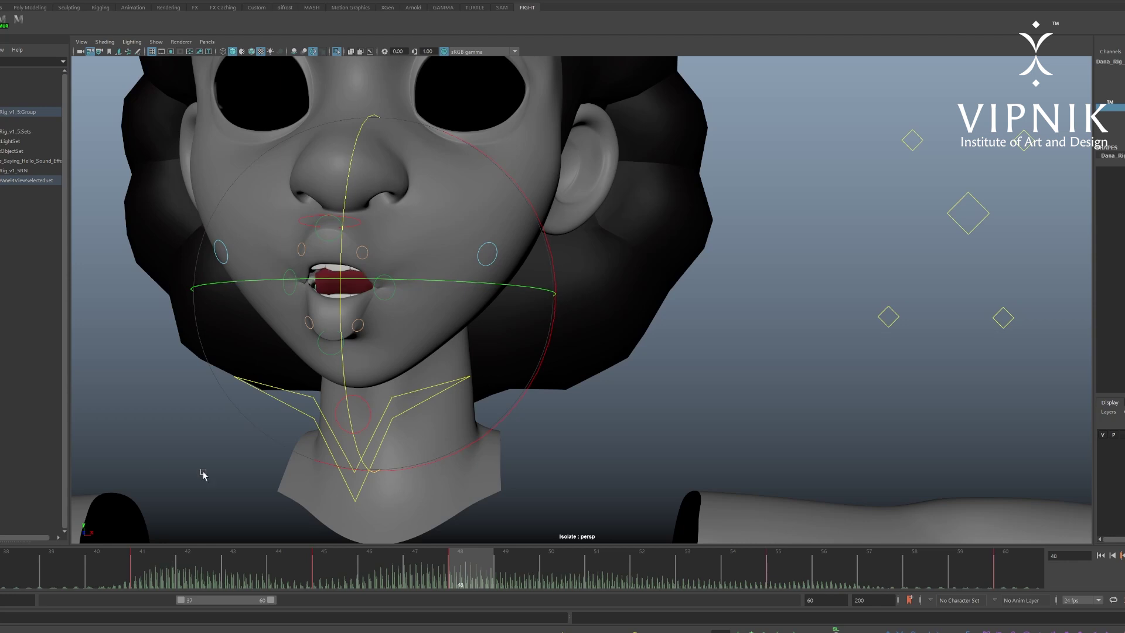
drag(309, 569, 645, 604)
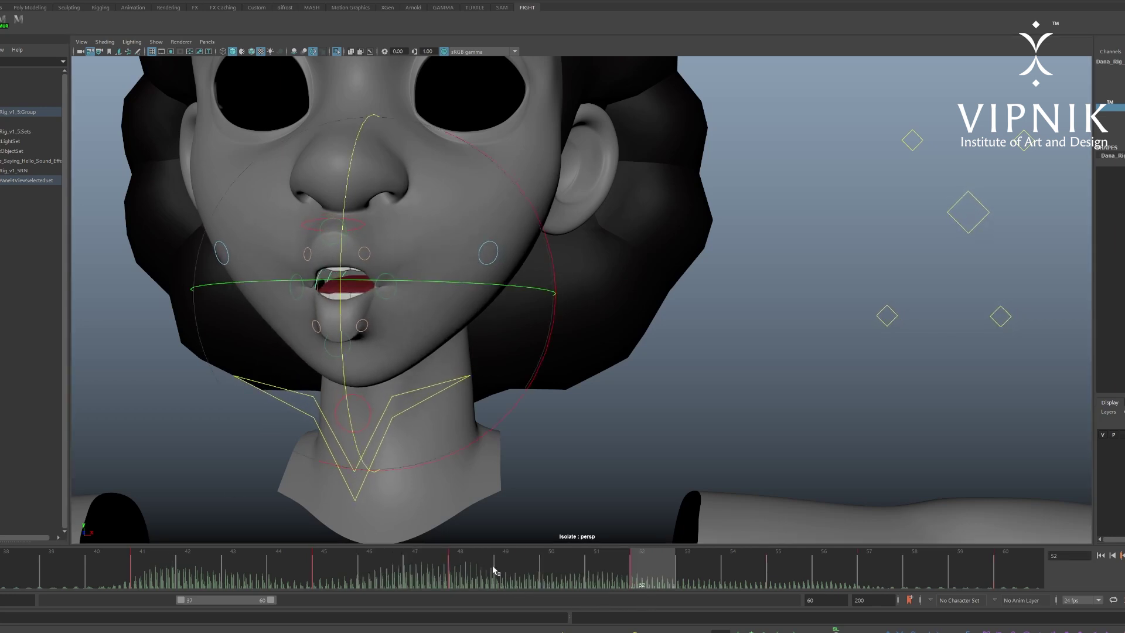
drag(472, 572, 414, 571)
key(alt+v)
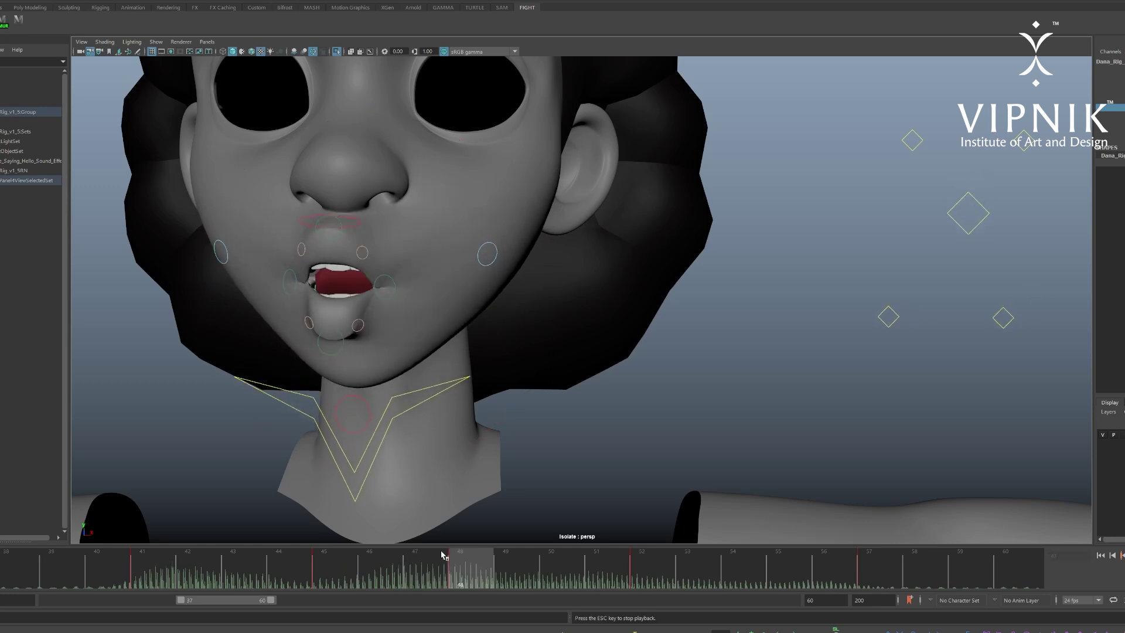
key(Escape)
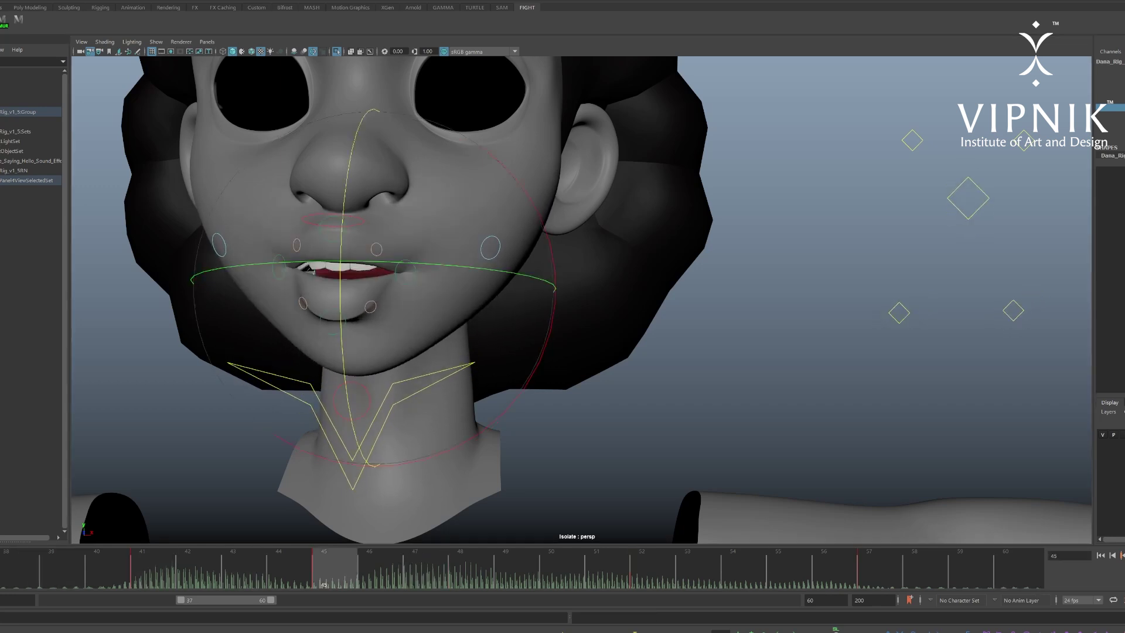
key(alt+v)
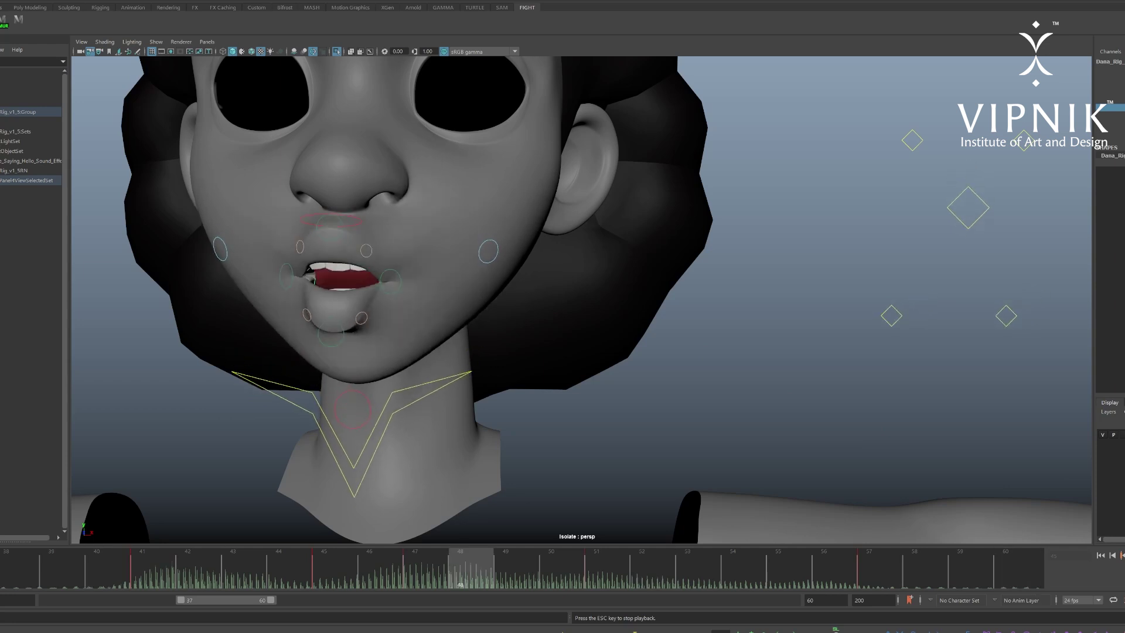
key(Escape)
- Reselect the oval mouth control and review the lip-sync playback from a three-quarter view and the front
click(372, 222)
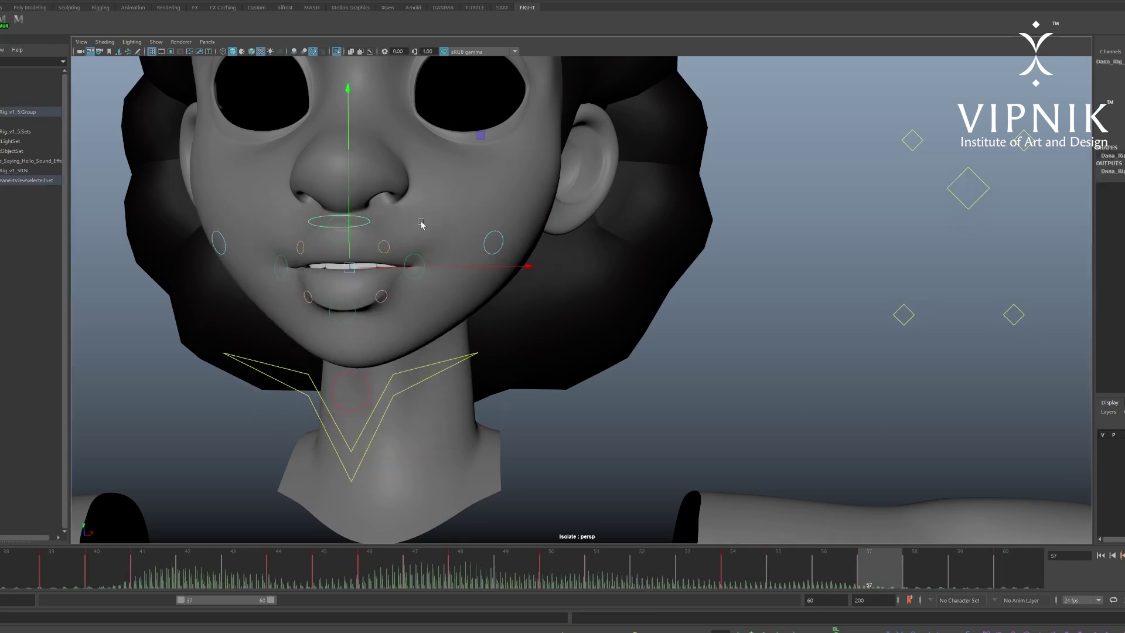
click(649, 306)
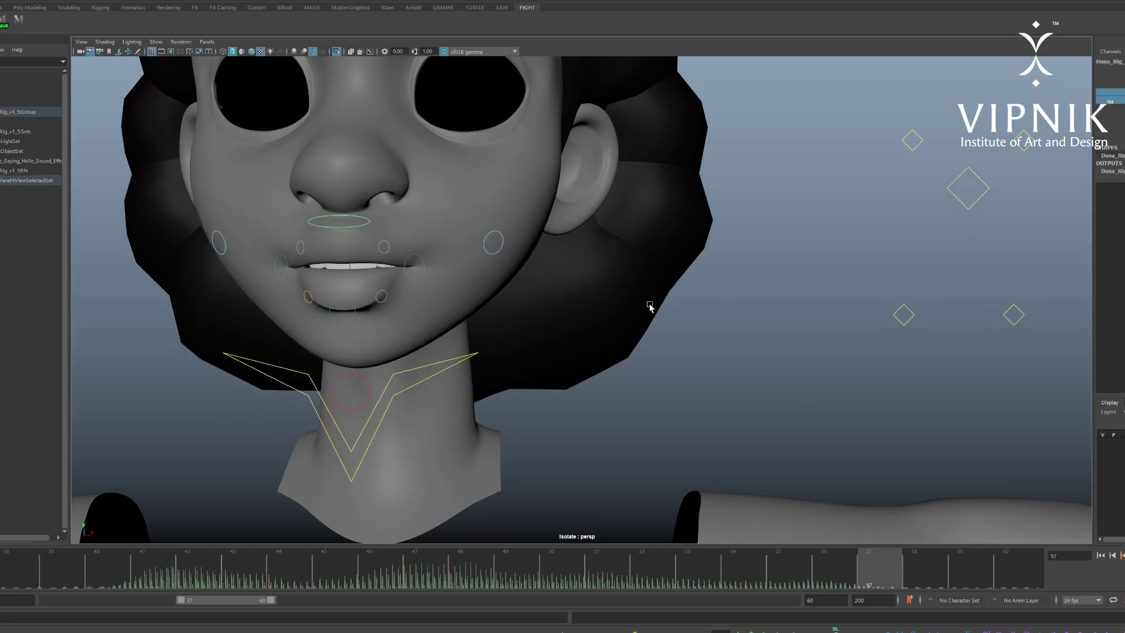
alt+drag(652, 285, 674, 284)
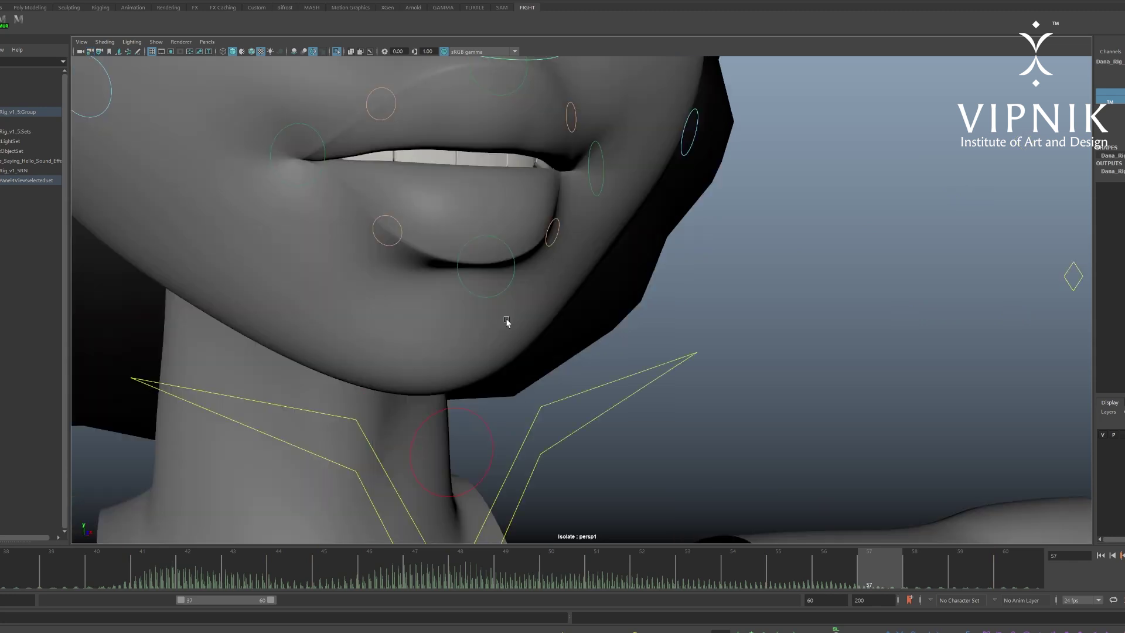
alt+drag(507, 322, 487, 251)
key(alt+v)
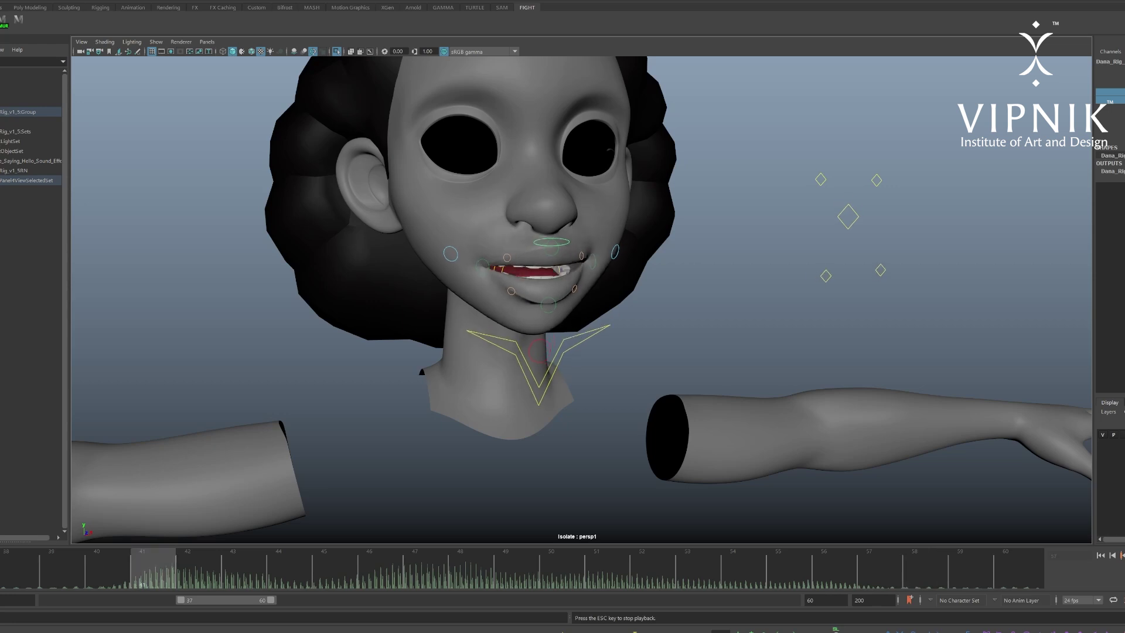
key(alt+v)
alt+drag(674, 392, 543, 380)
scroll(537, 331, up, 3)
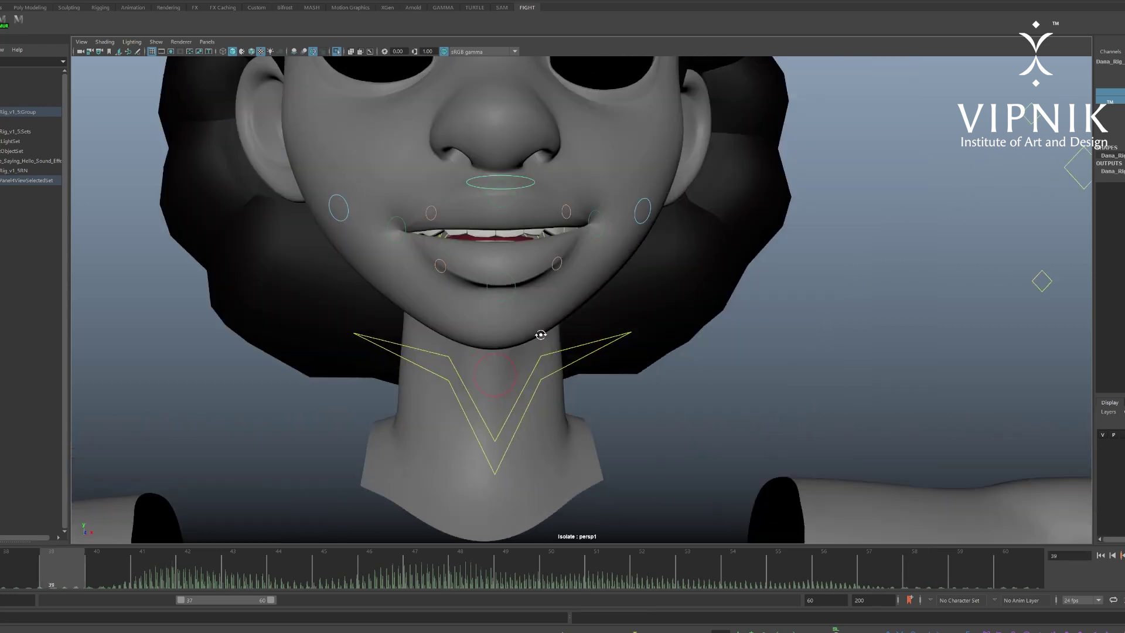
- Examine the lip shapes closely from the front across the word, and play the animation through to frame 53
mouse_move(538, 331)
alt+mouse_down()
mouse_move(668, 351)
mouse_move(563, 334)
mouse_move(528, 346)
alt+mouse_up()
scroll(692, 382, up, 3)
scroll(527, 351, up, 3)
drag(433, 559, 324, 575)
alt+drag(504, 458, 517, 482)
key(alt+v)
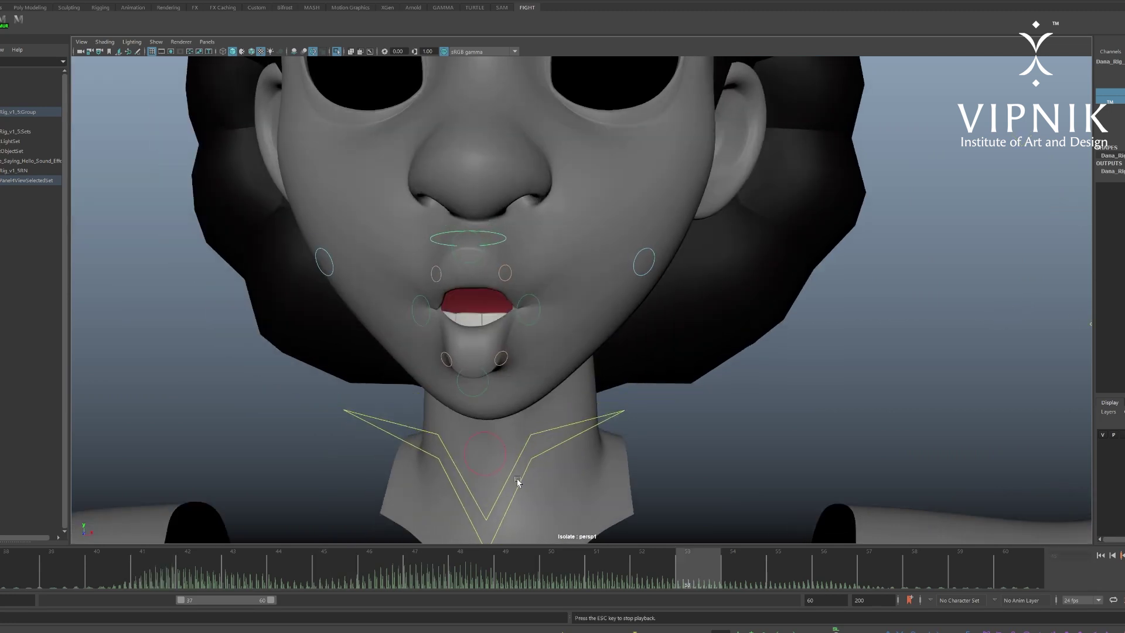
key(alt+v)
- Select all the mouth, cheek, jaw and diamond face controls together at frame 53
alt+right_drag(516, 473, 472, 391)
alt+drag(471, 392, 638, 344)
drag(917, 241, 891, 302)
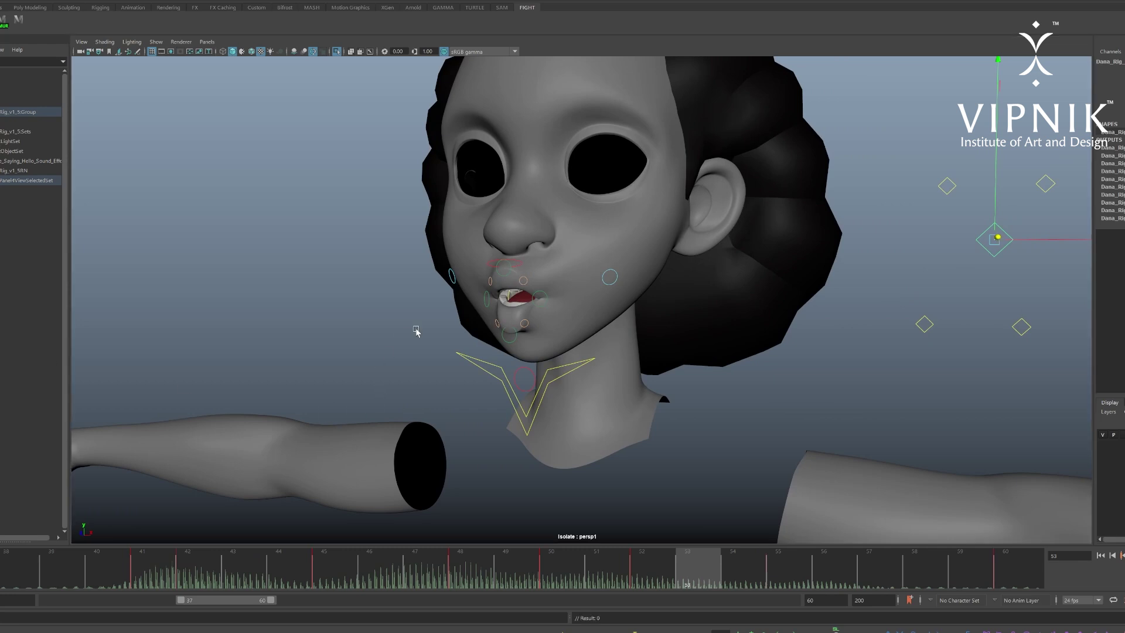
alt+drag(414, 326, 683, 269)
click(778, 328)
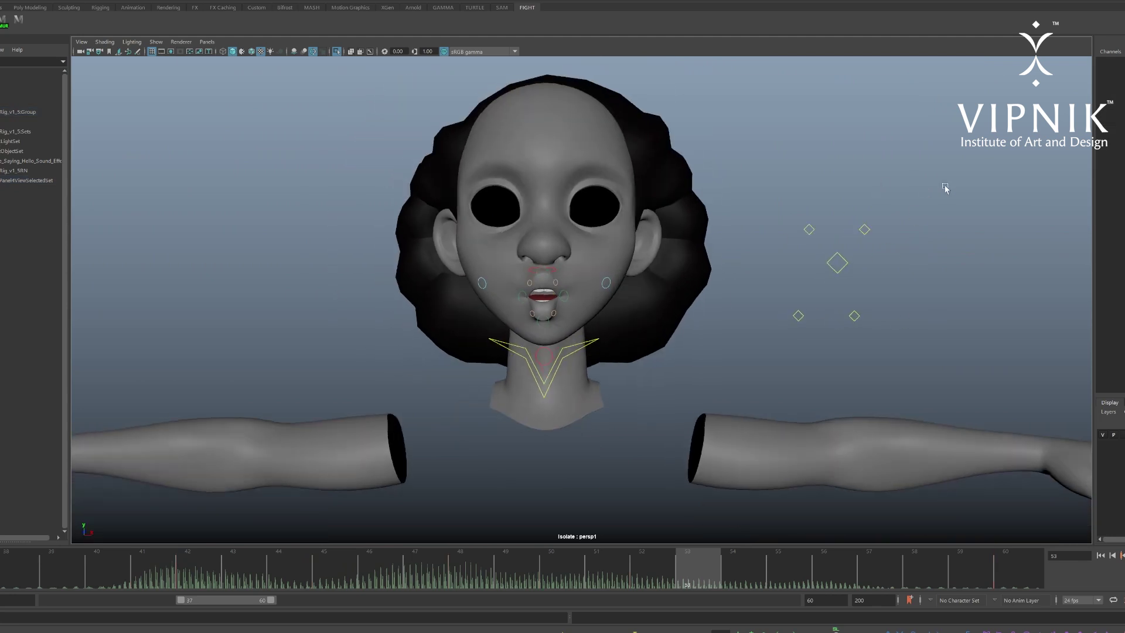
drag(945, 187, 406, 484)
alt+drag(405, 484, 597, 421)
scroll(522, 422, up, 3)
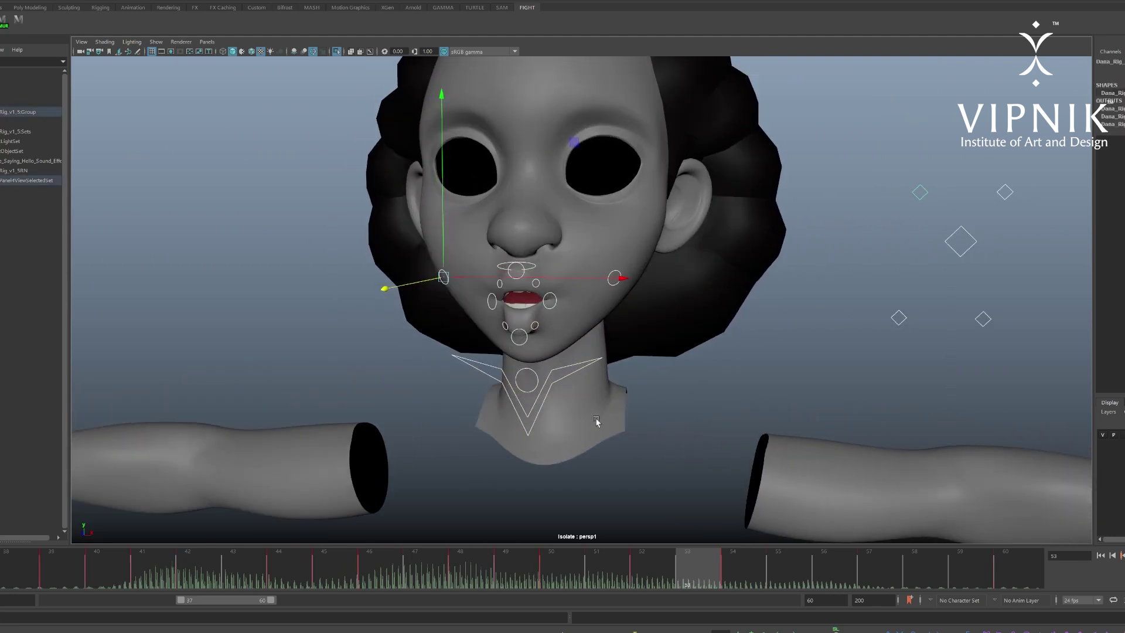